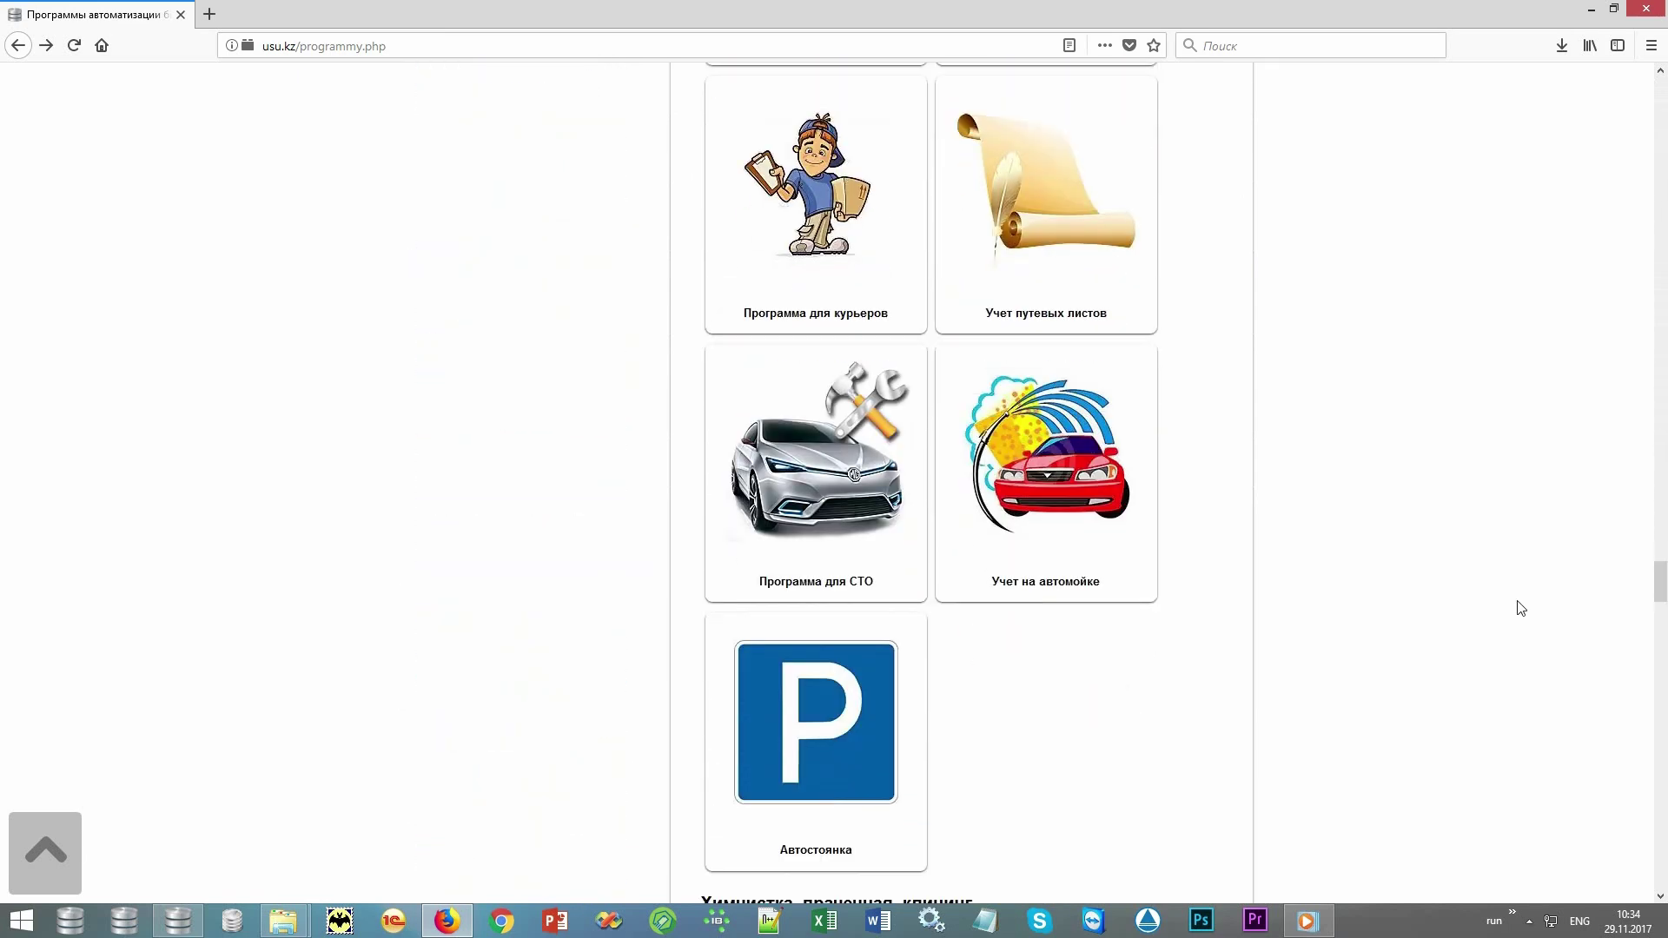
Open the 'Программа для СТО' tile in the usu.kz programs catalogue.
click(791, 402)
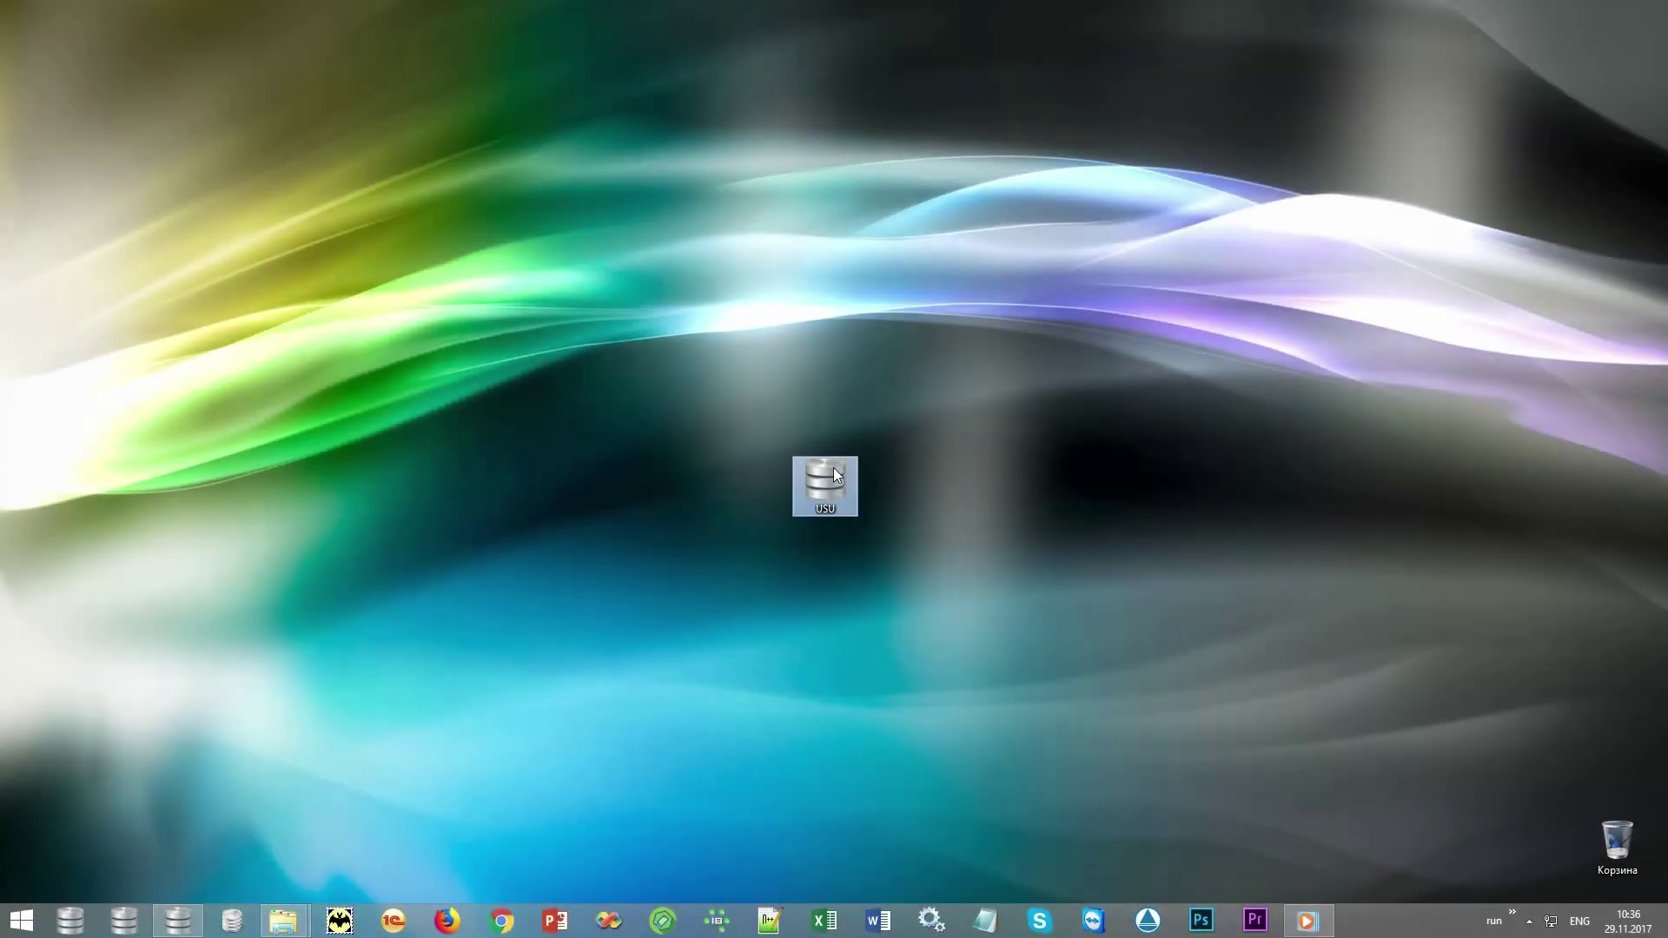
Launch USU and log in with the user name and the MAIN role.
double_click(834, 473)
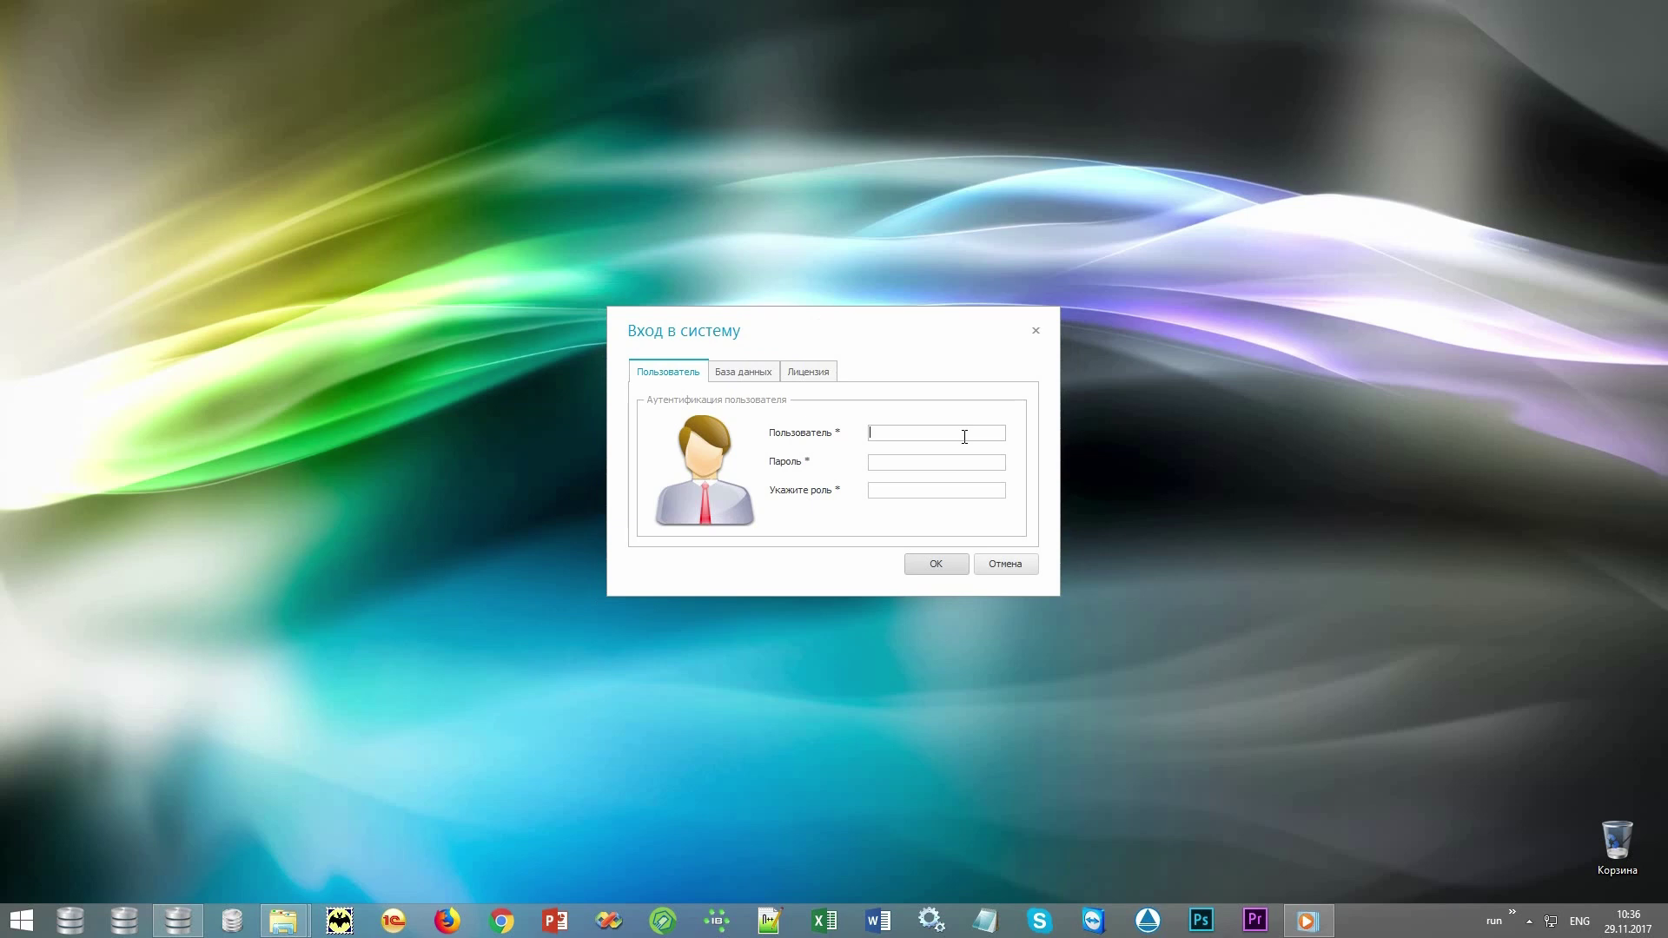
text(NIKOLAY)
text(MAIN)
click(946, 565)
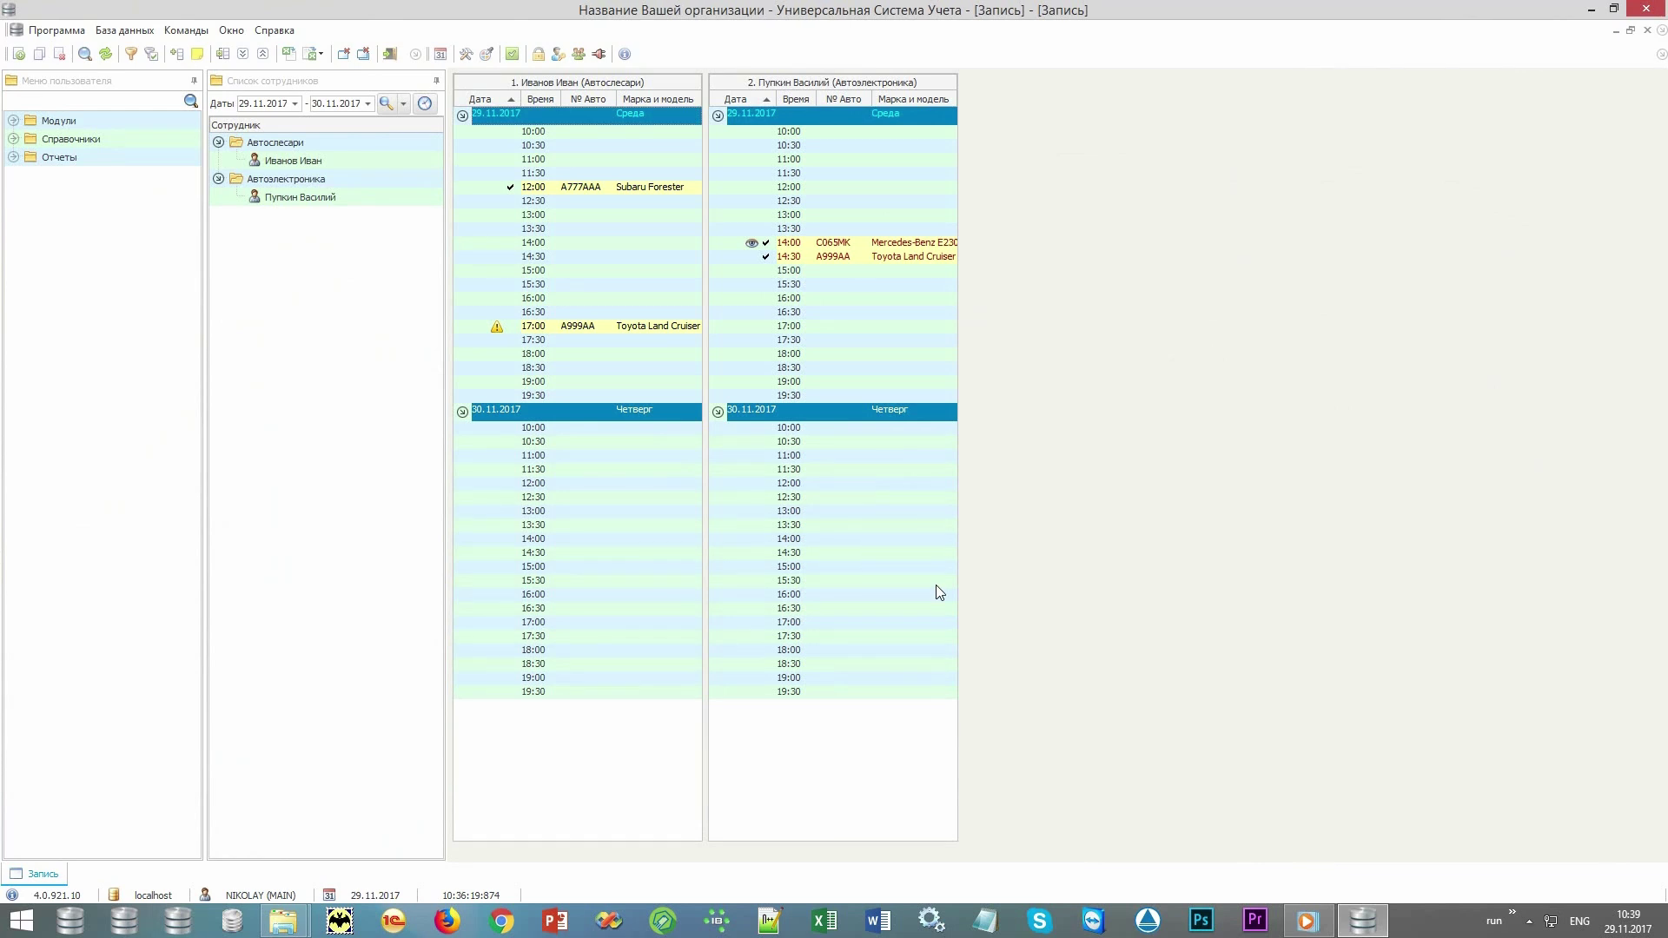
click(490, 57)
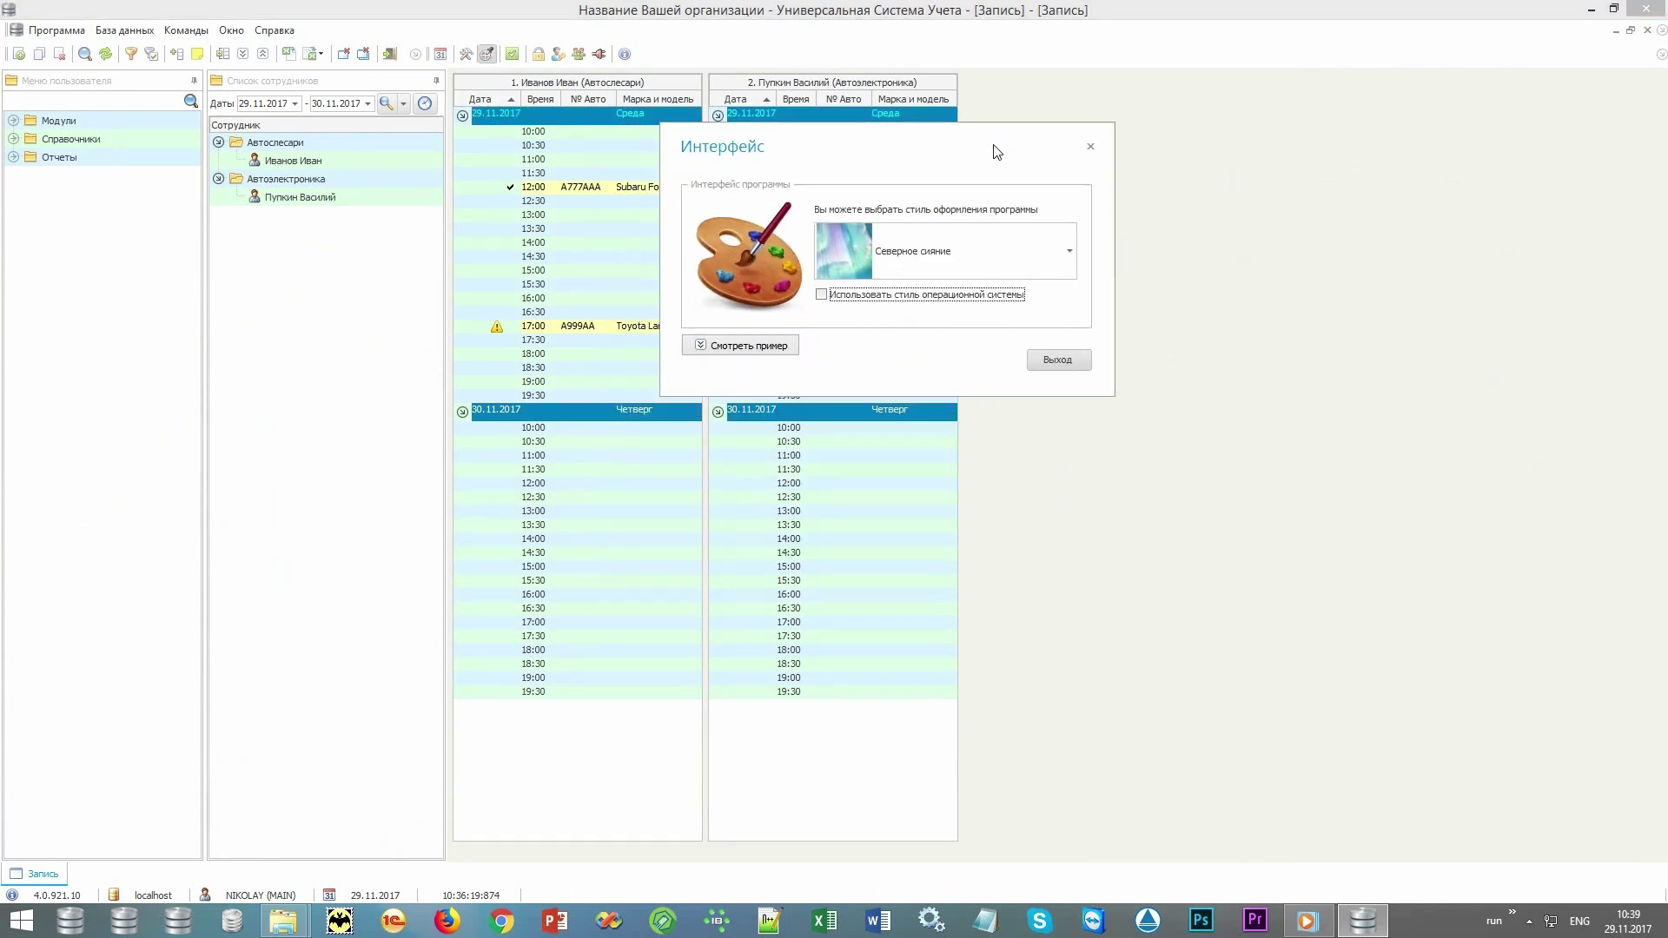
click(1069, 250)
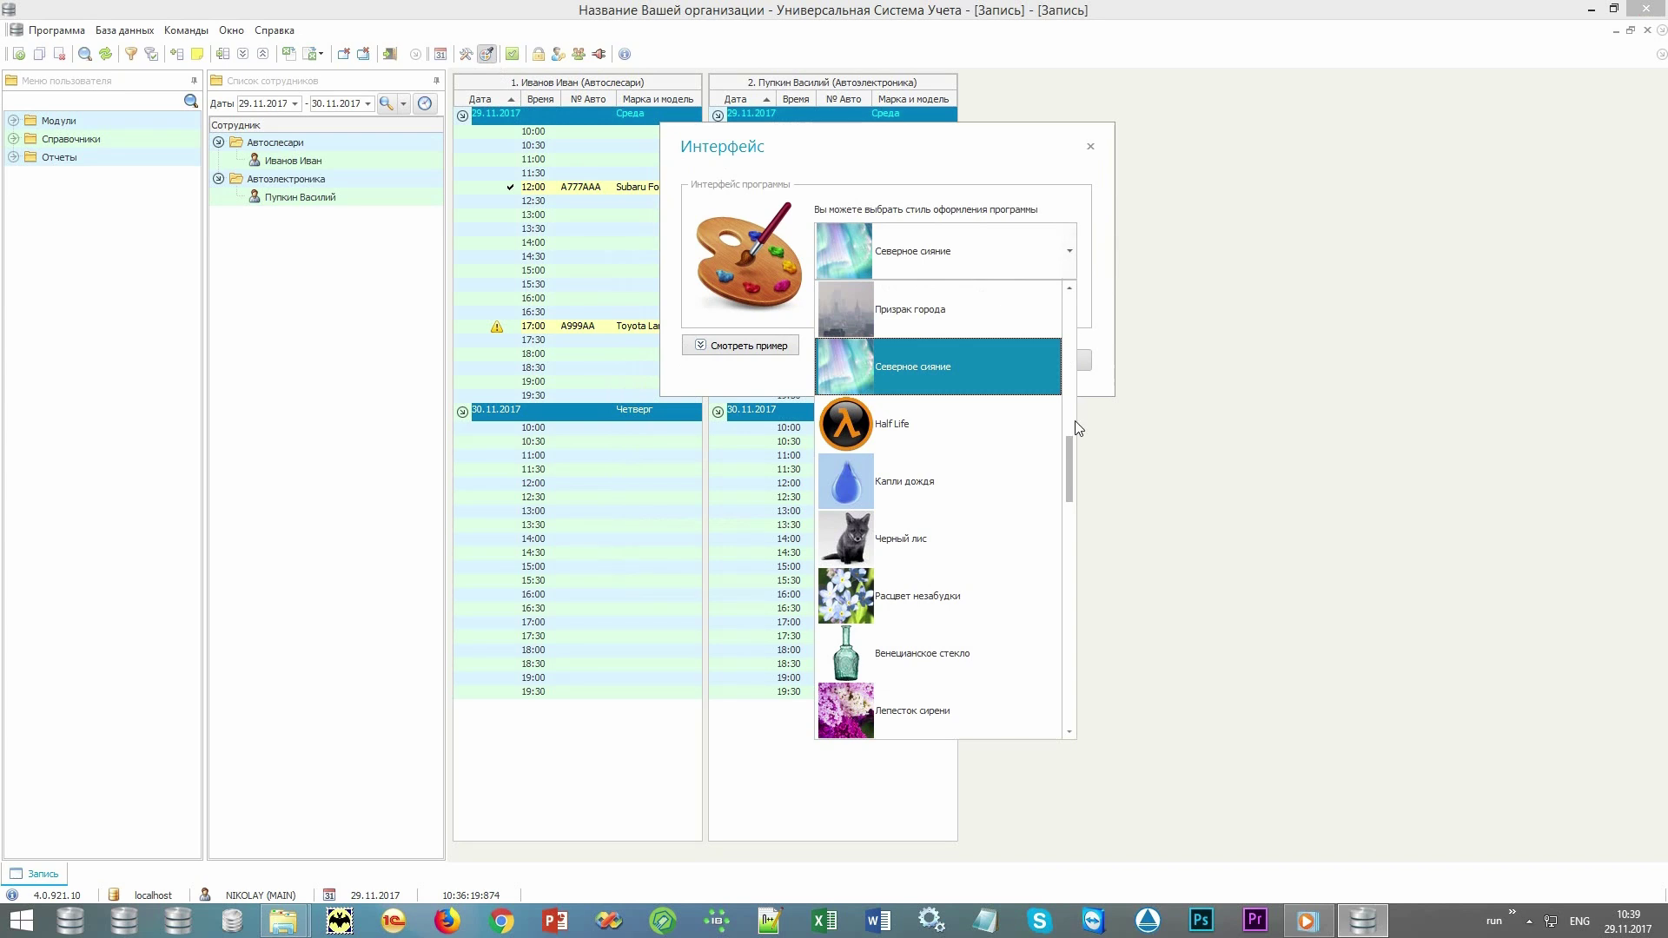
drag(1071, 461, 1074, 620)
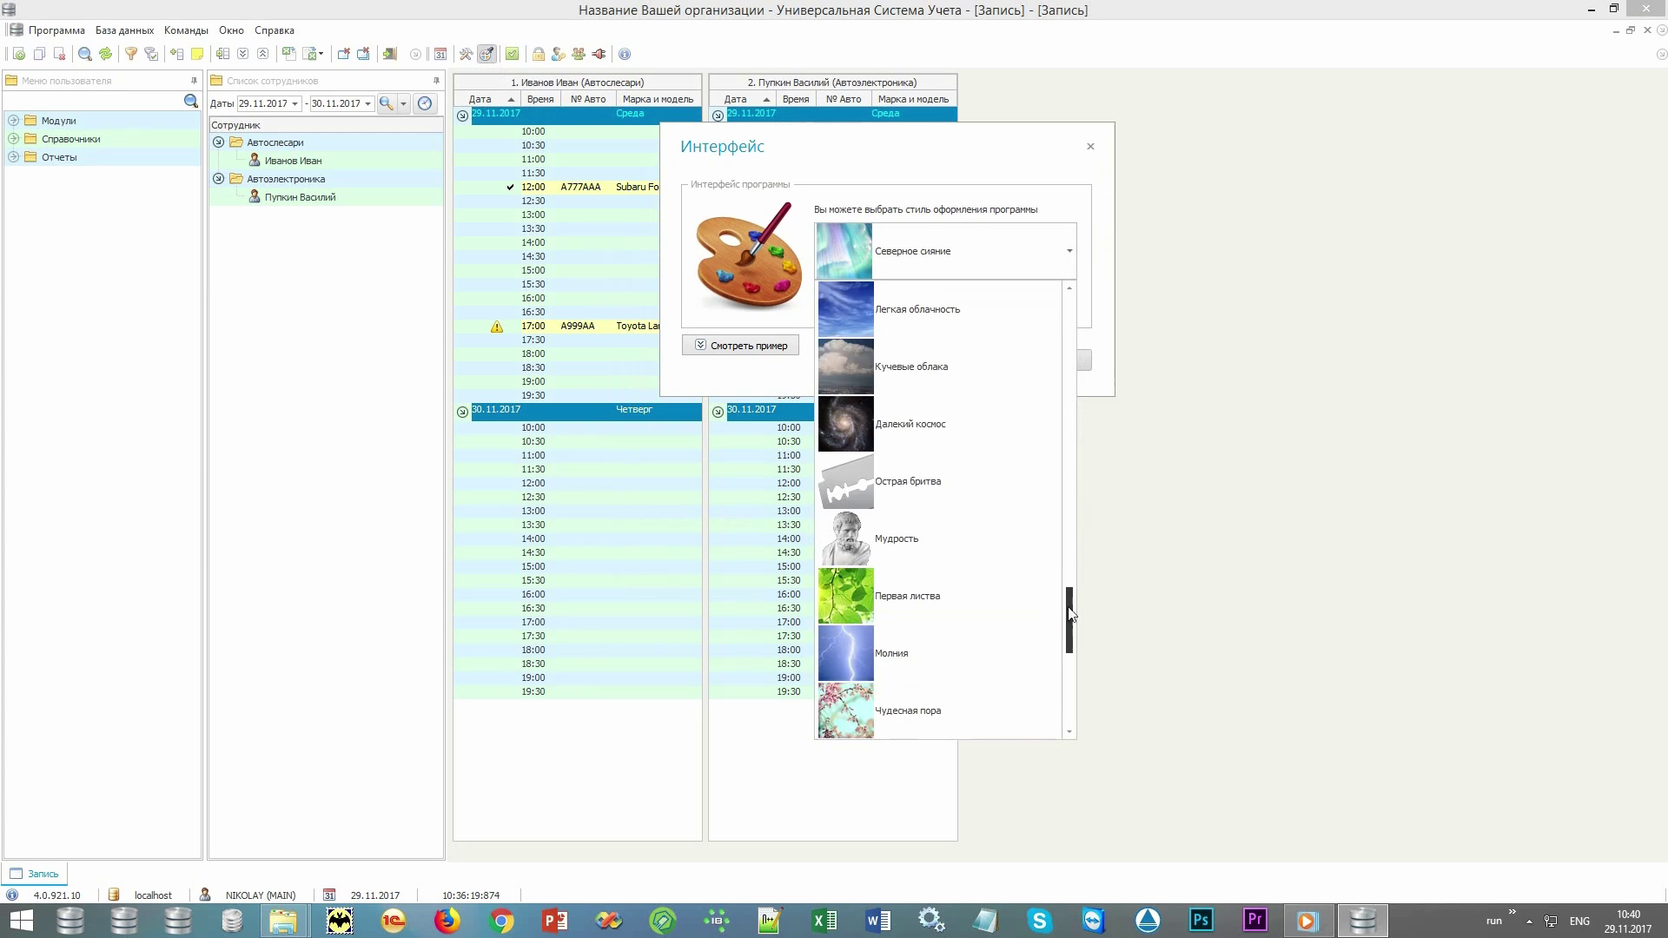
click(1090, 151)
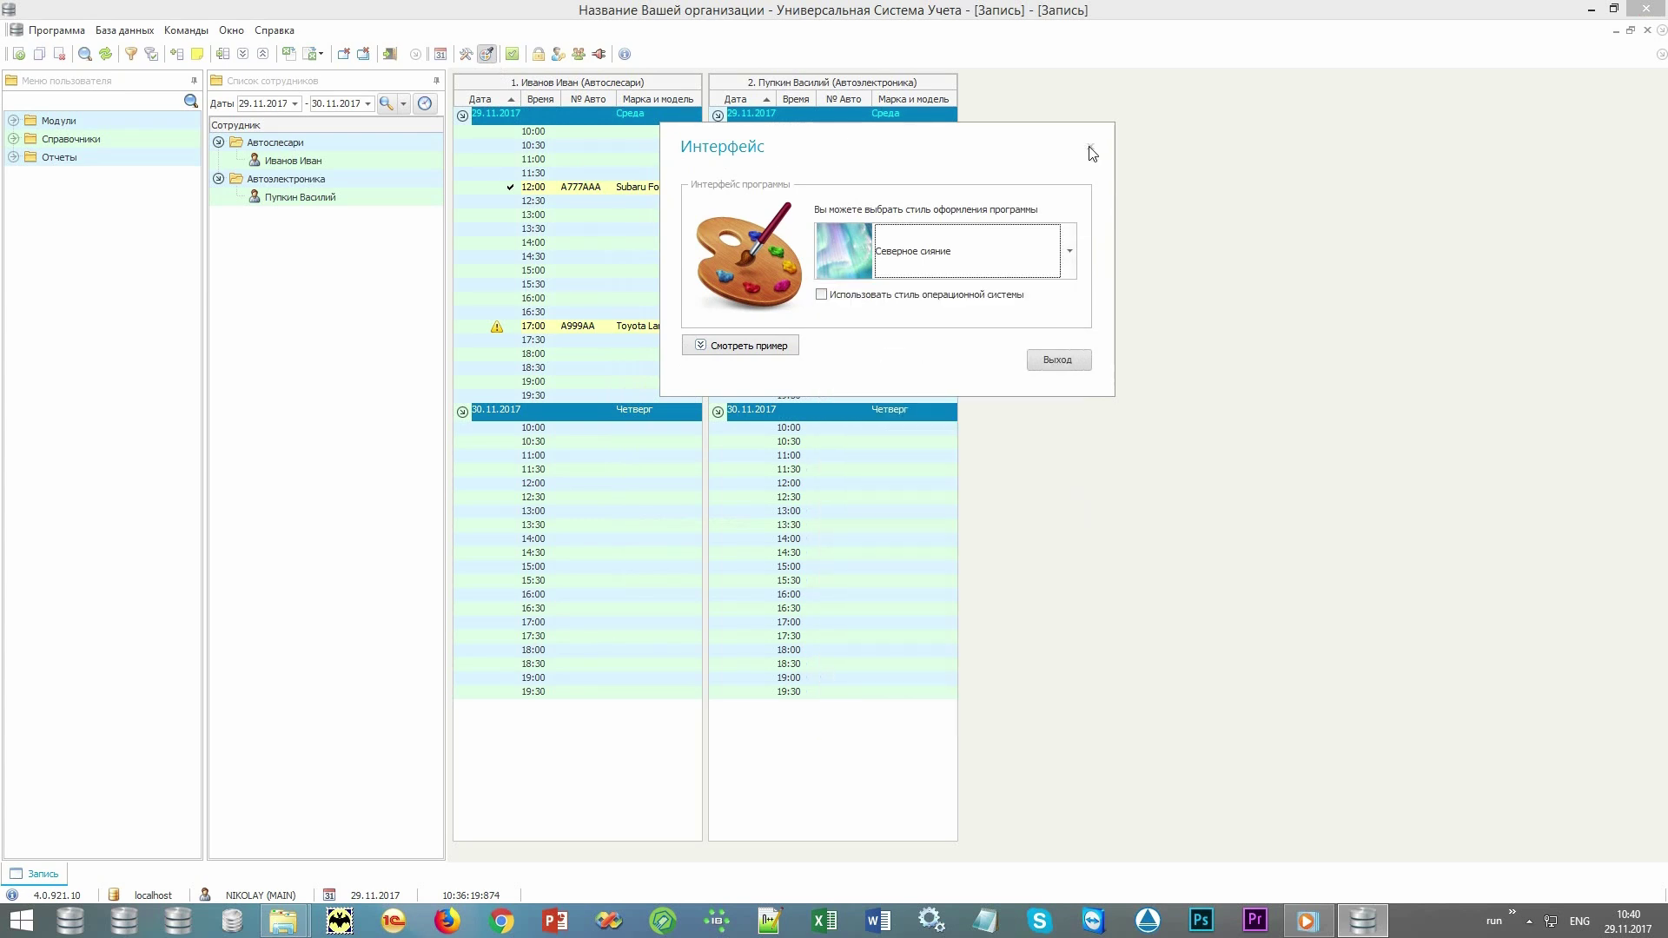
click(1090, 151)
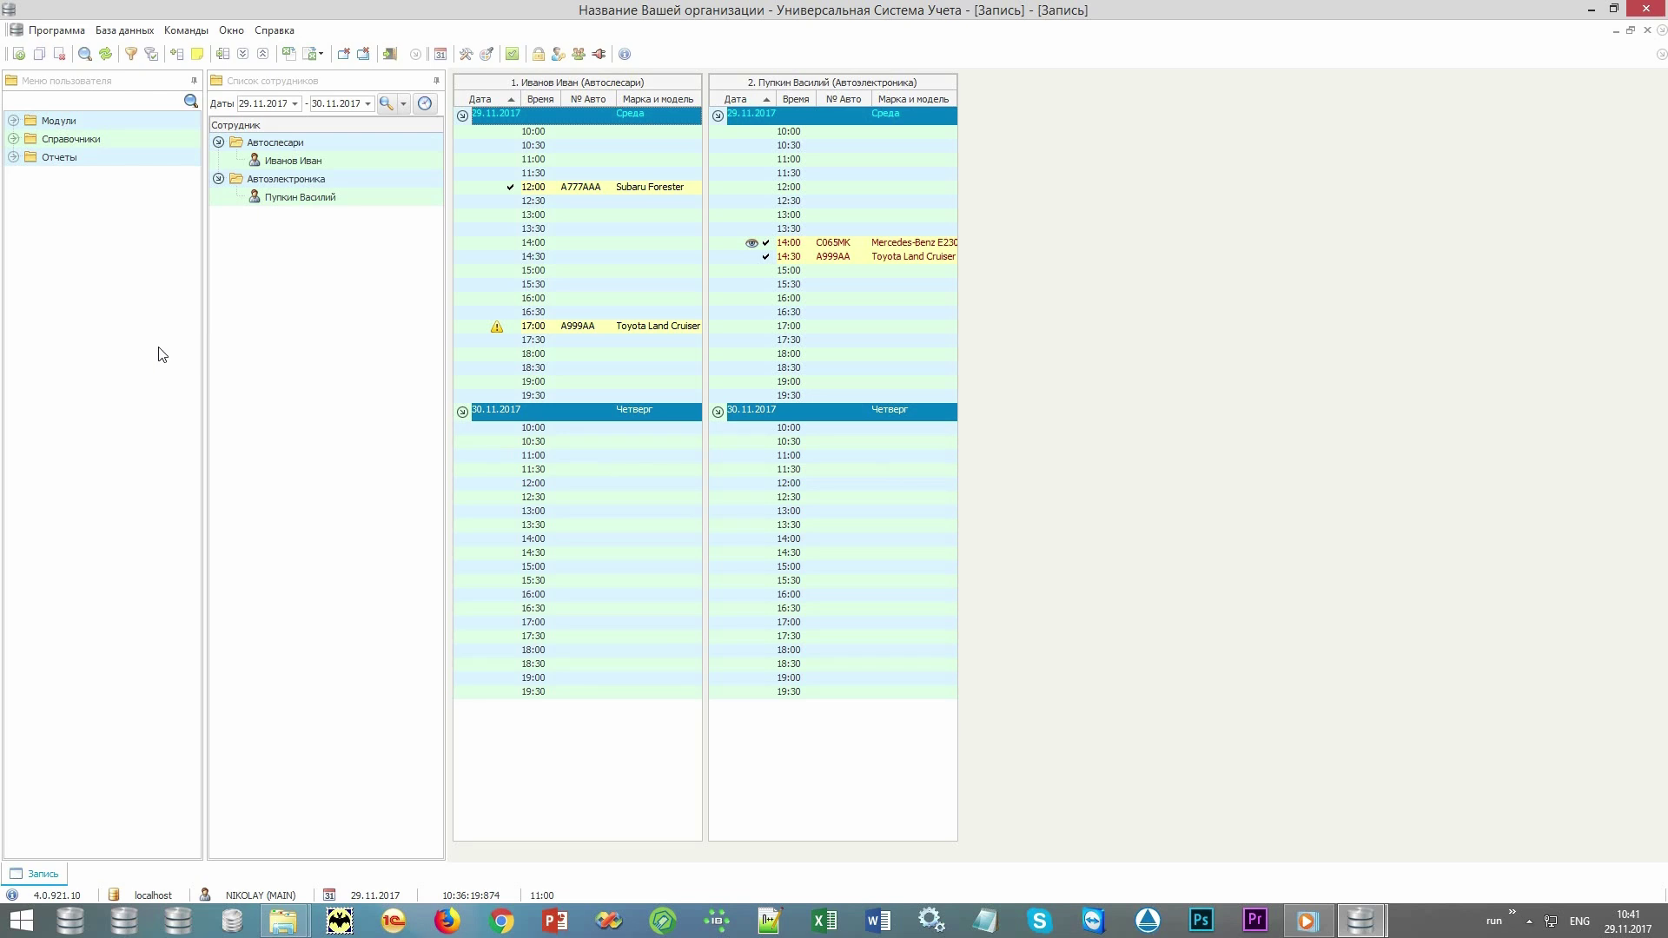
Expand Справочники in the user menu and open its Товар folder.
click(135, 81)
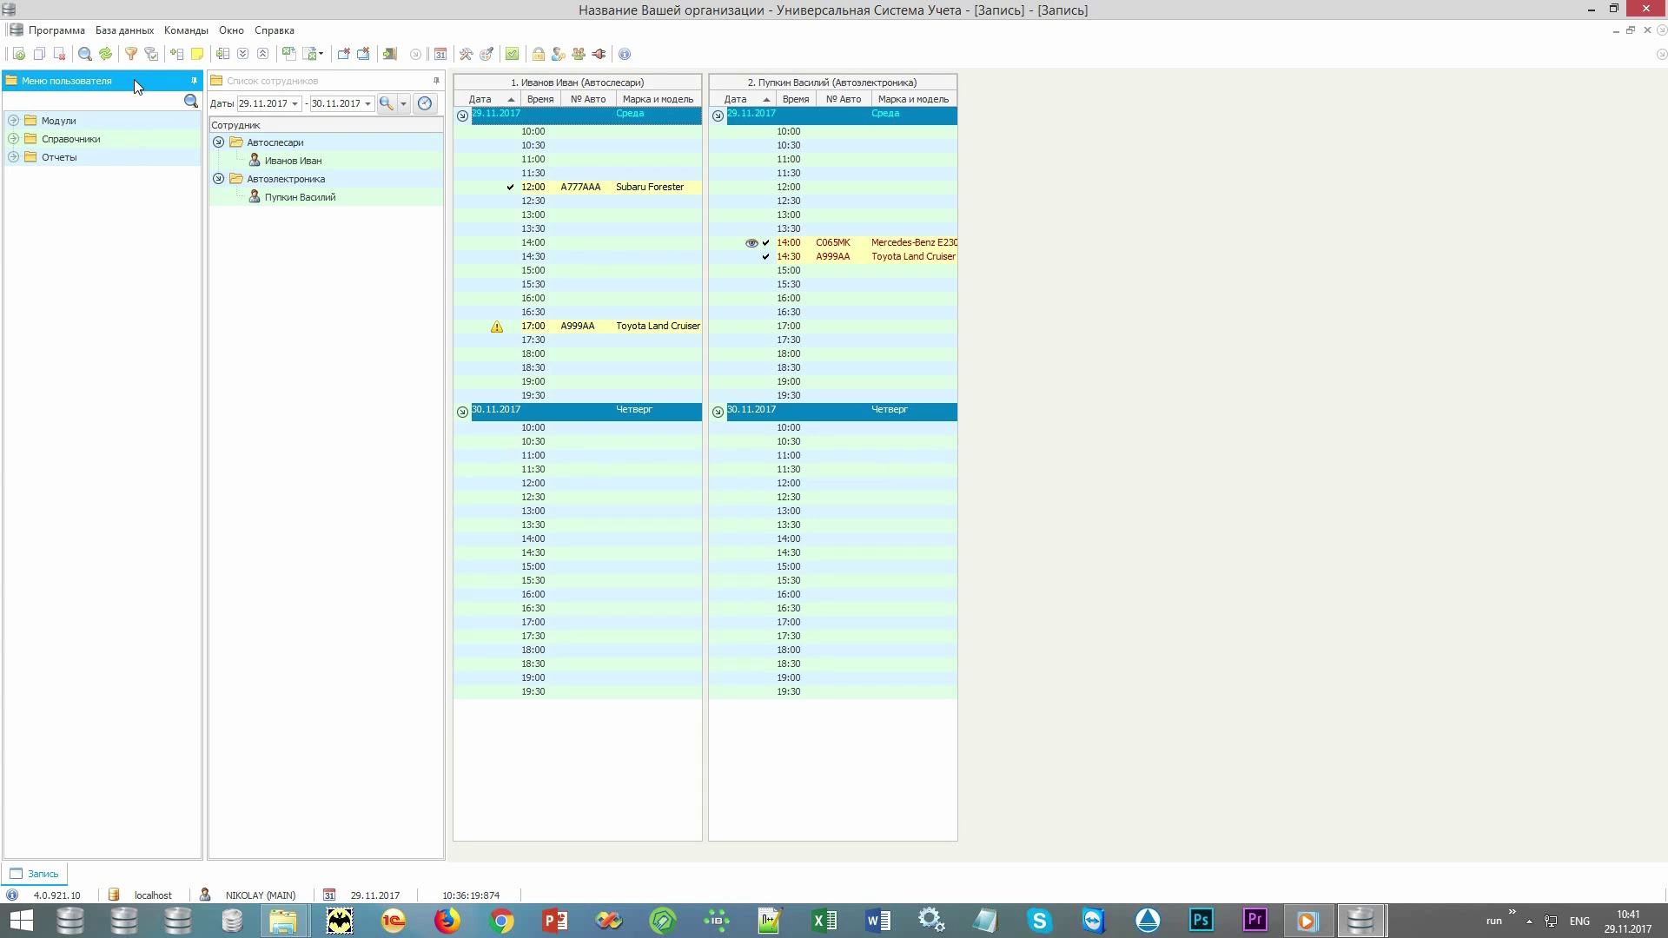
click(124, 122)
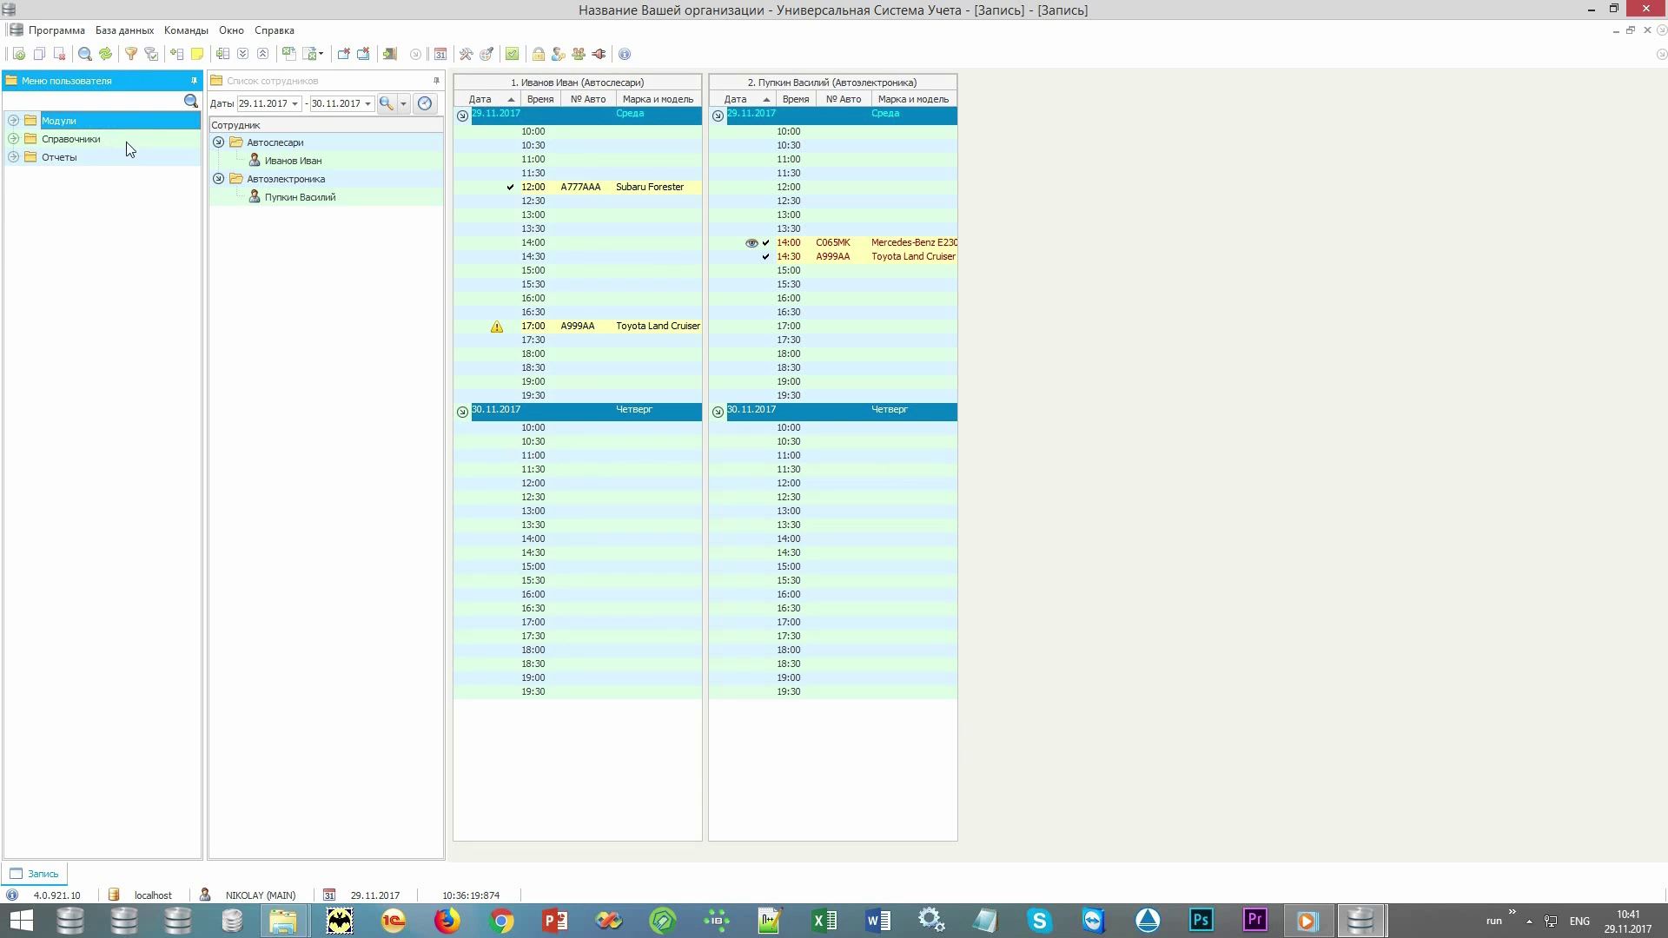
click(127, 141)
click(128, 164)
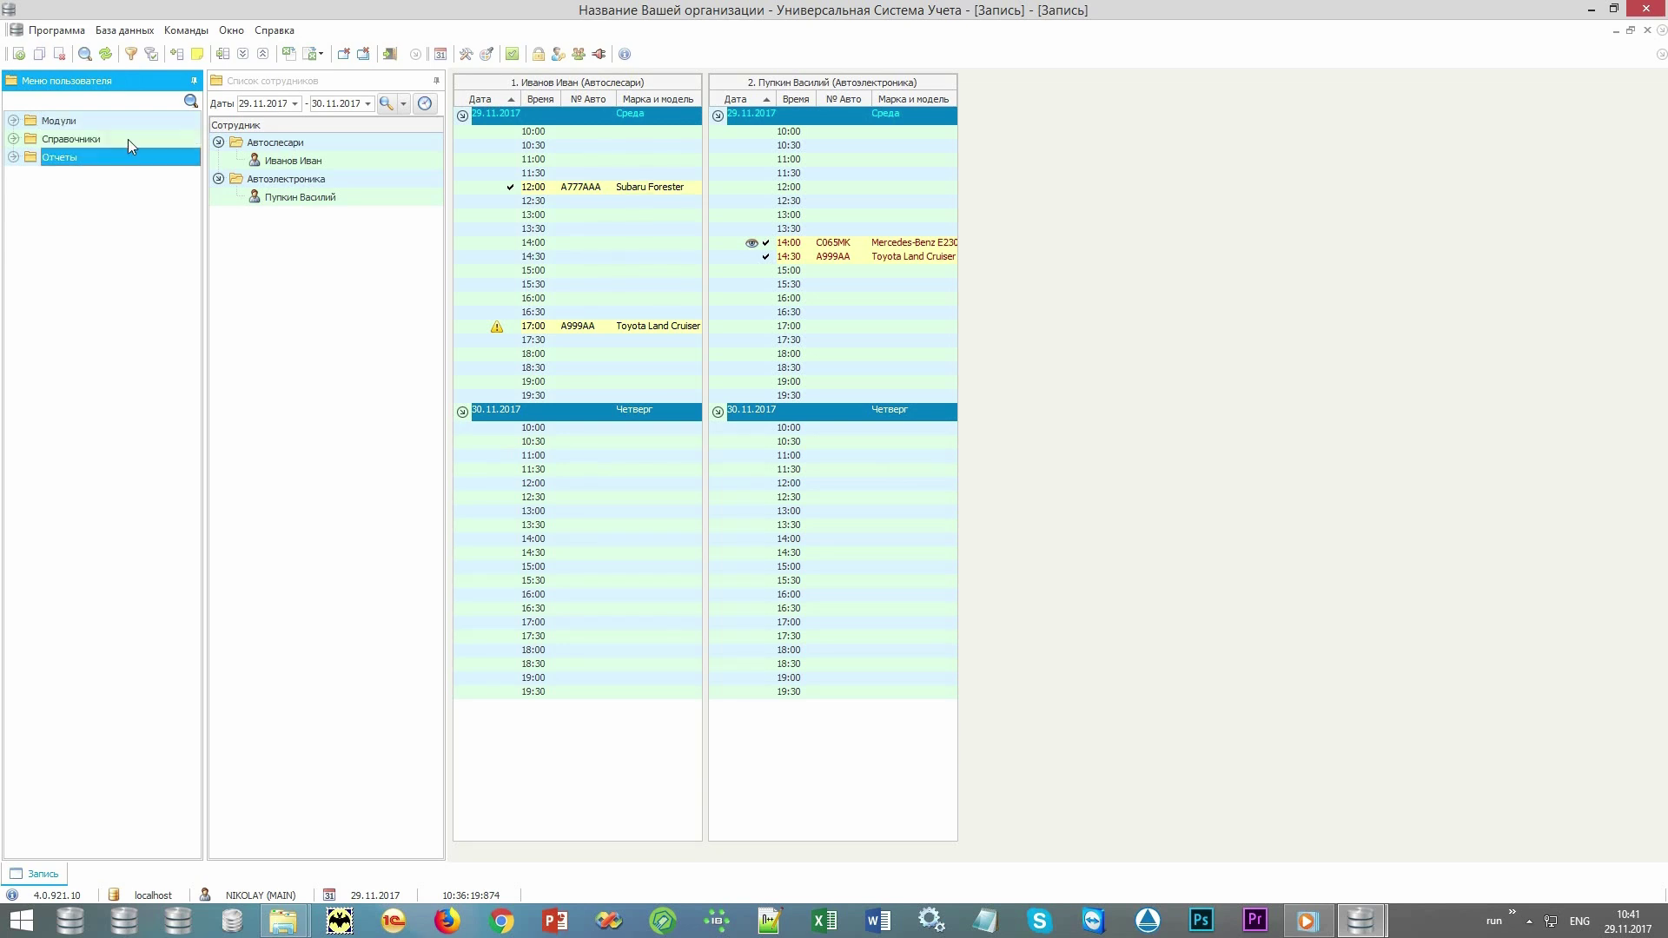
double_click(134, 139)
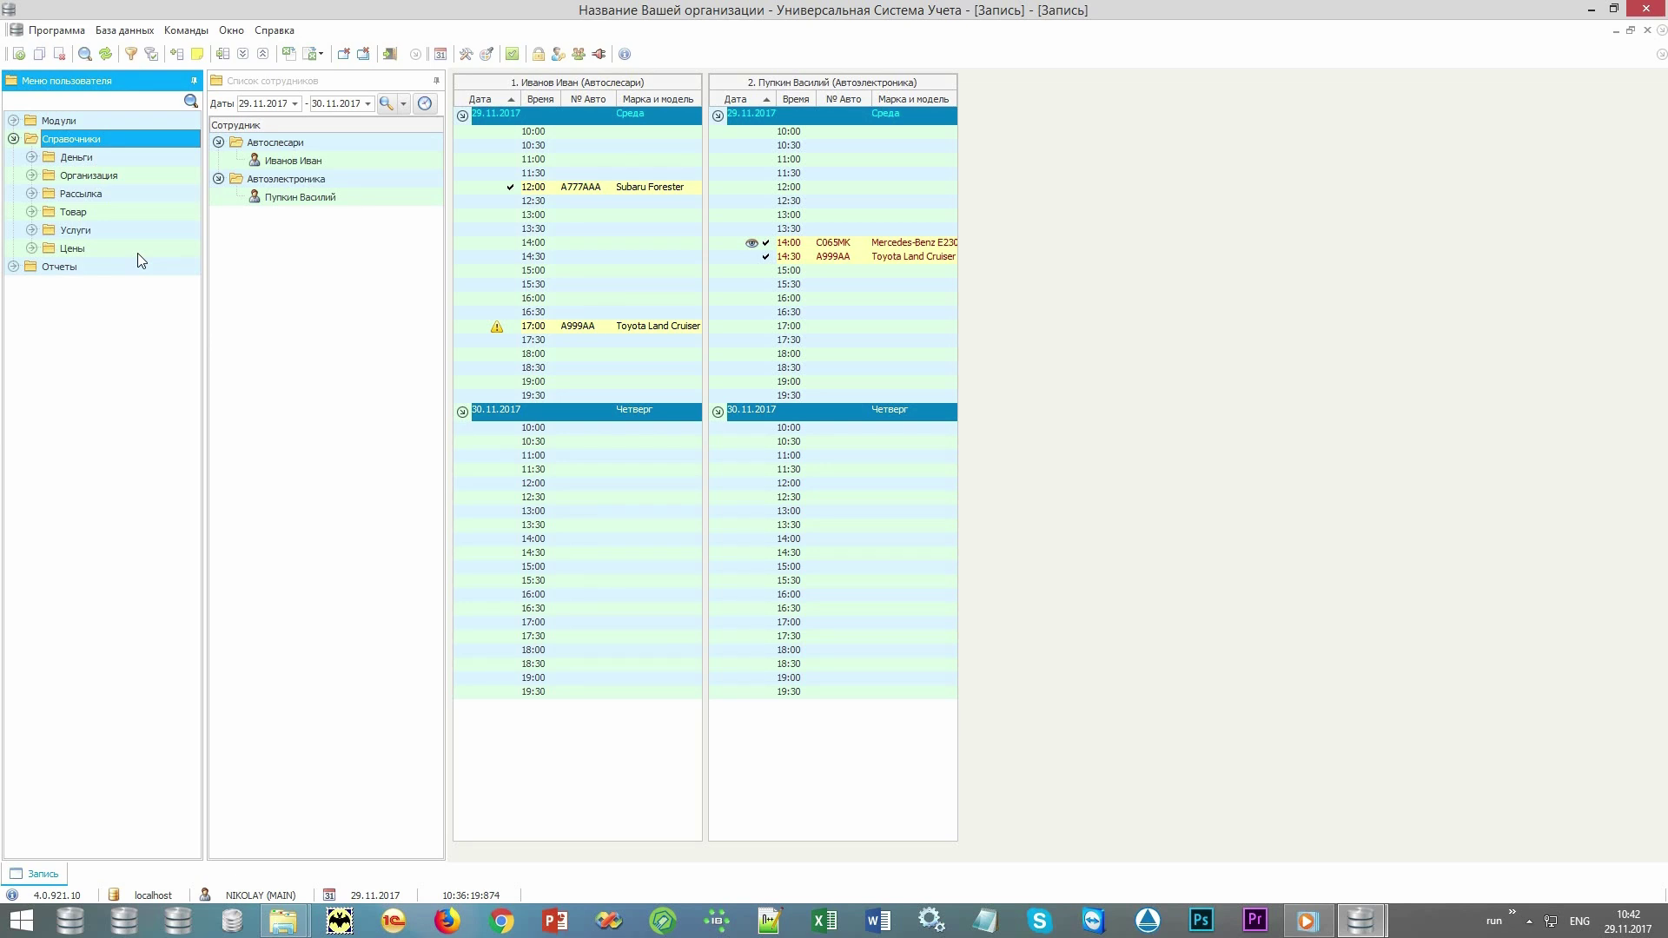
double_click(163, 211)
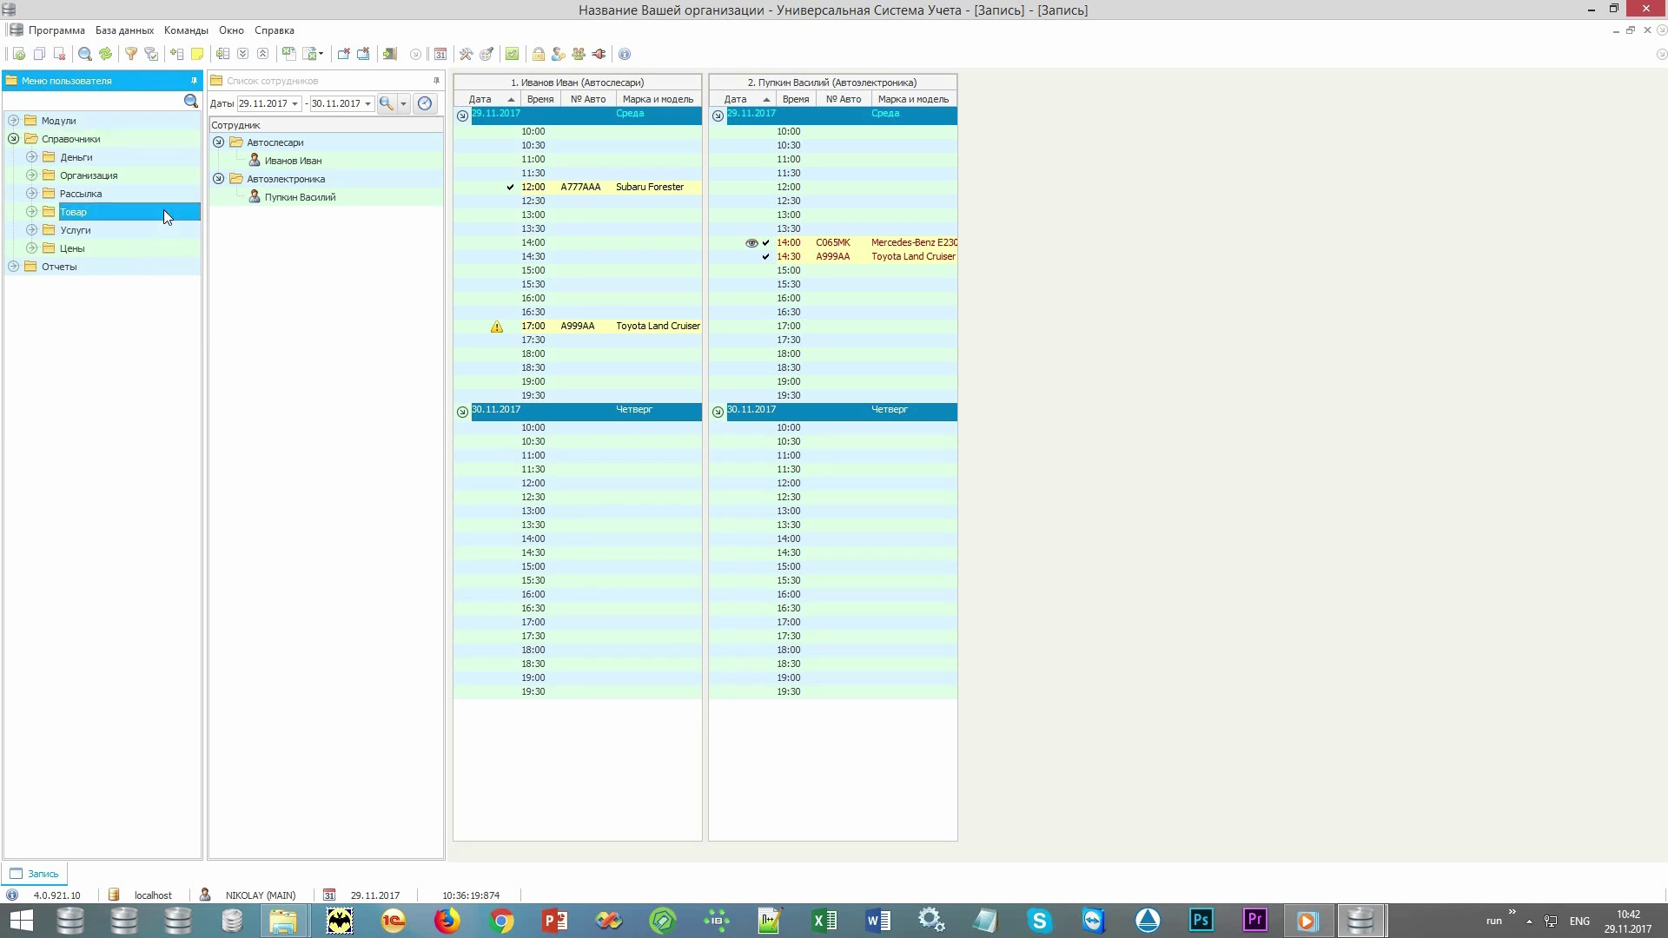
Open the Номенклатура catalogue and collapse, then re-expand, the Моторное масло and Фильтр масляный groups.
double_click(174, 248)
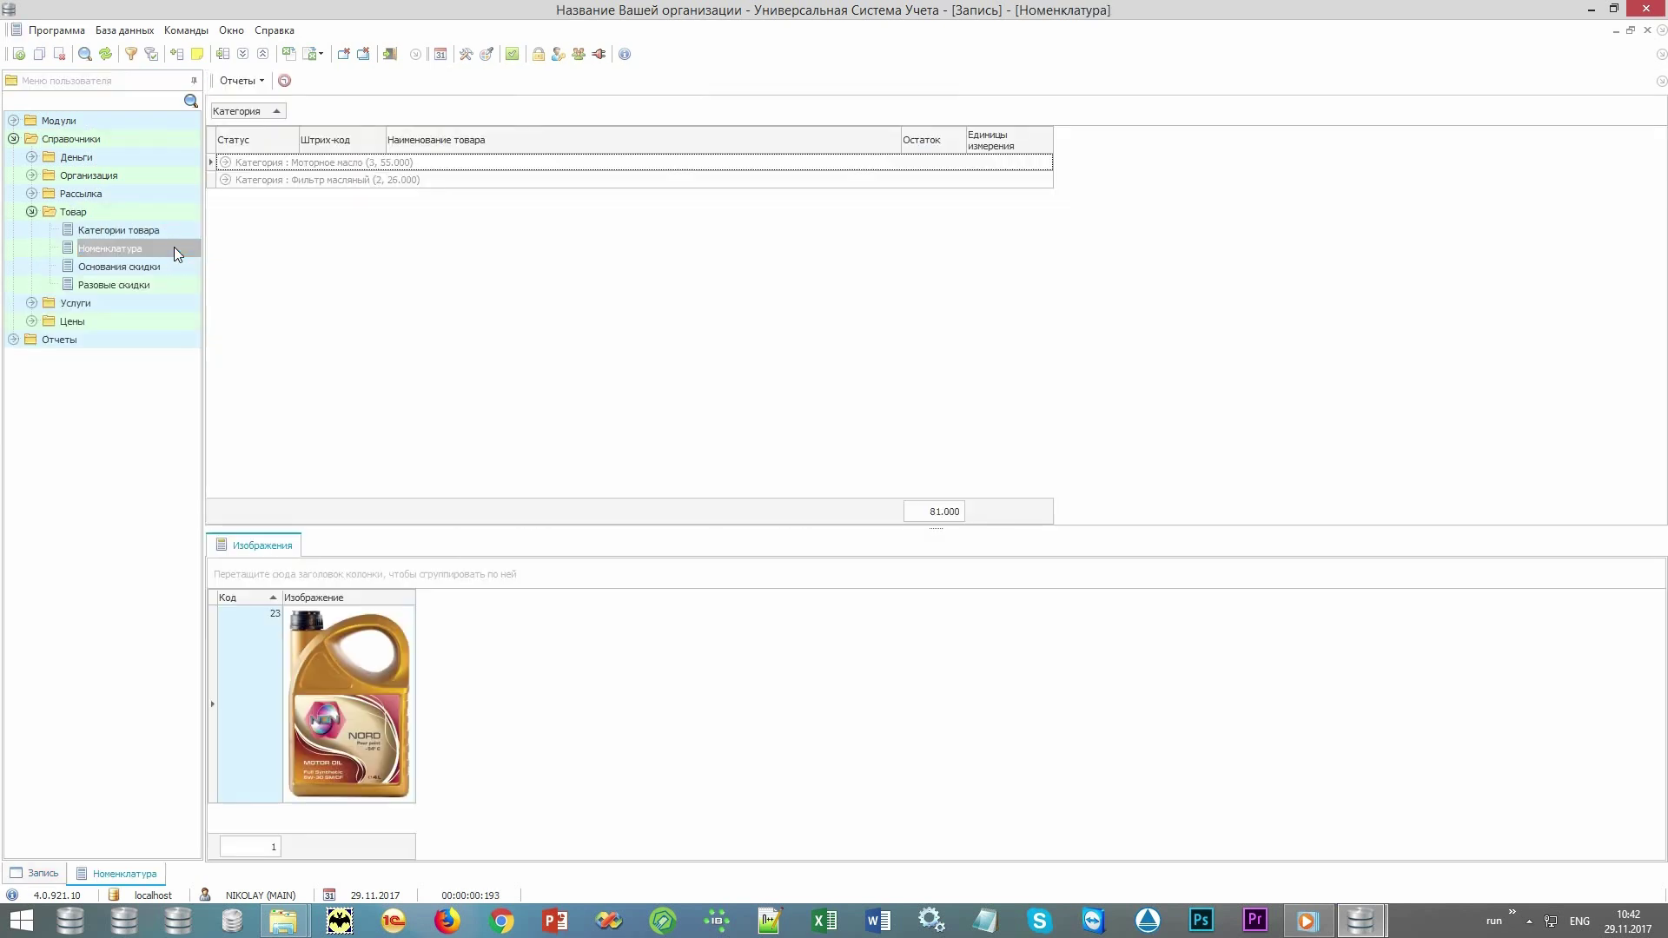
right_click(759, 342)
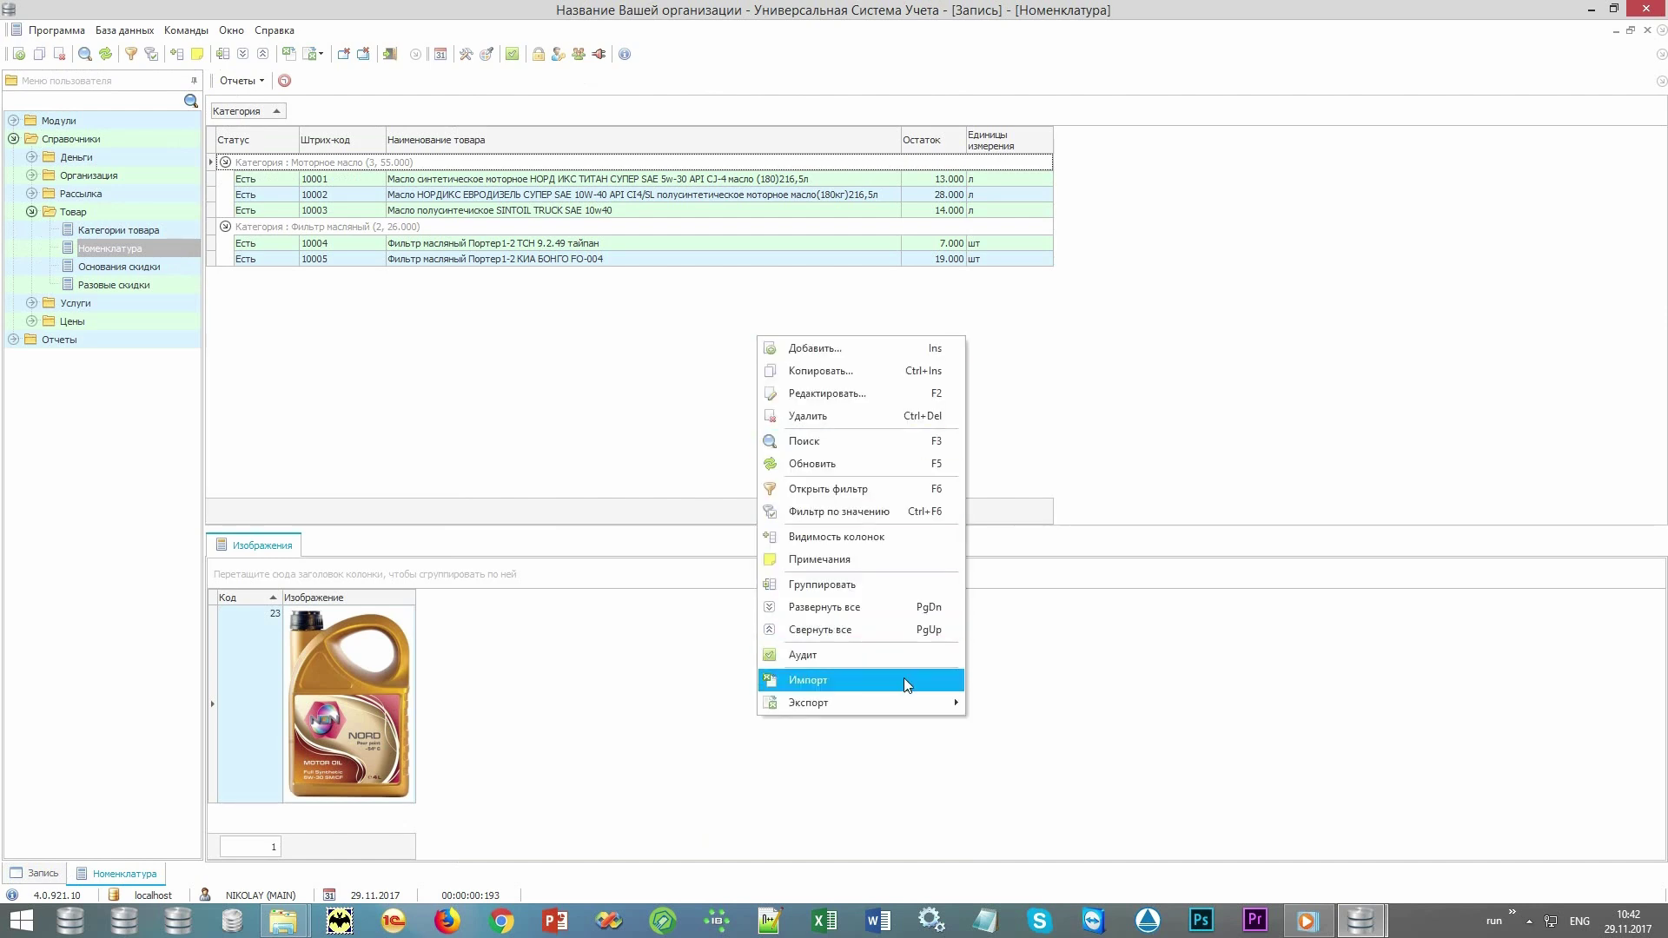
click(263, 304)
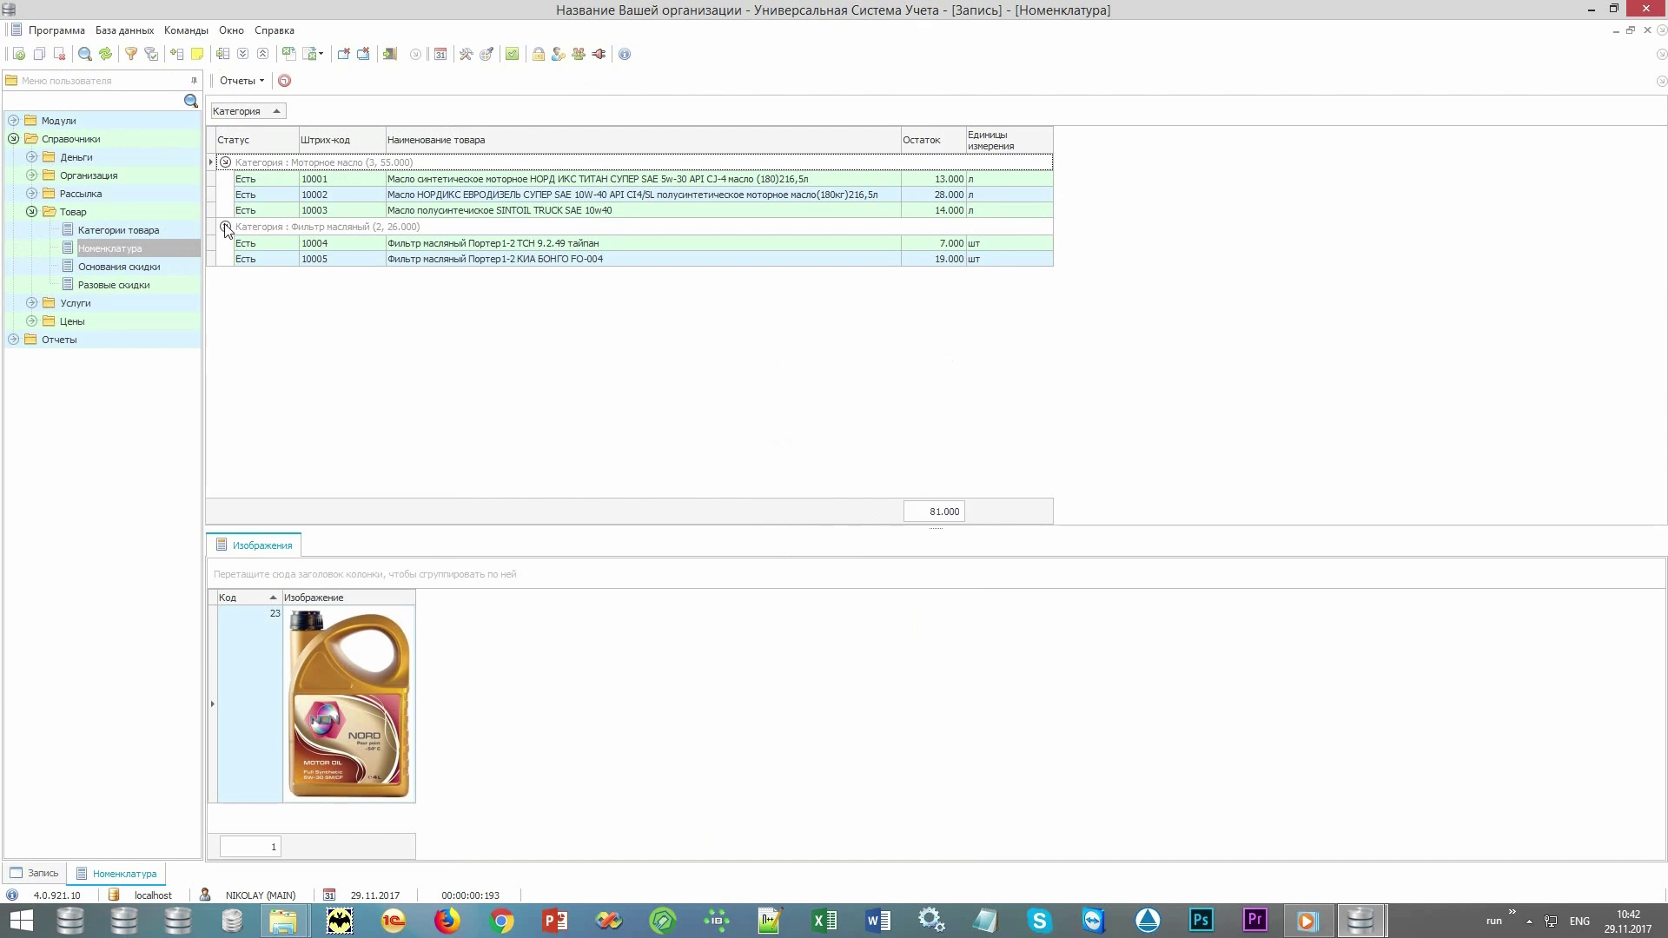
click(227, 228)
click(225, 162)
click(226, 180)
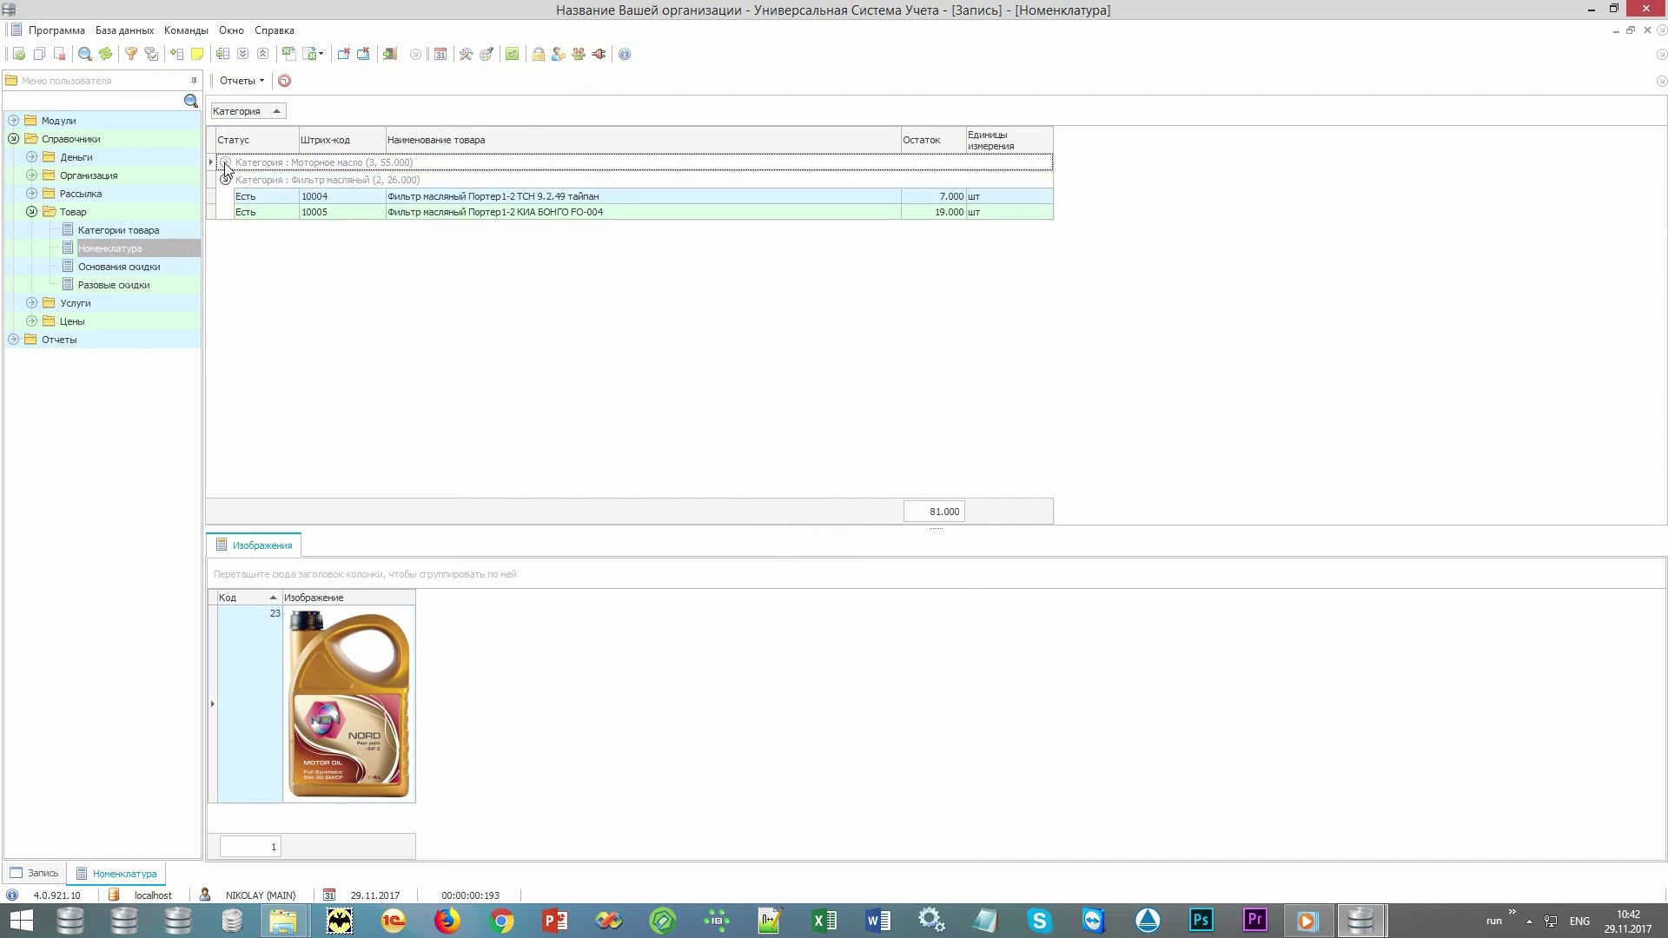
click(225, 163)
Browse products 10002 to 10005 with their pictures, then select the barcode and name of 10005.
click(483, 196)
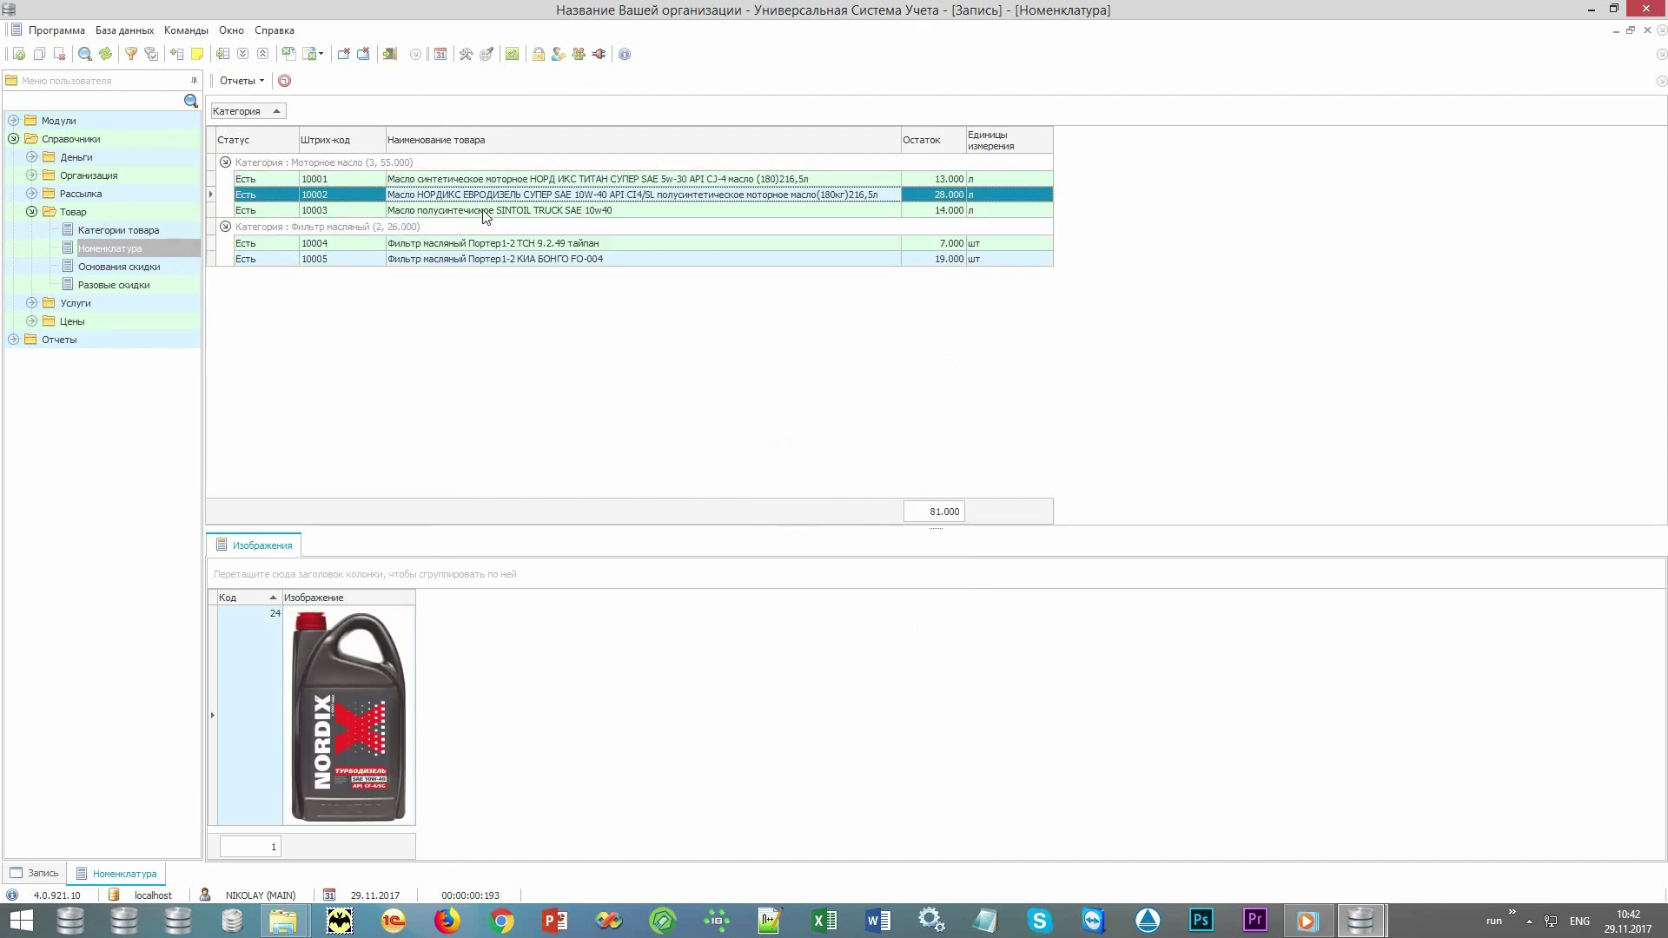
click(484, 211)
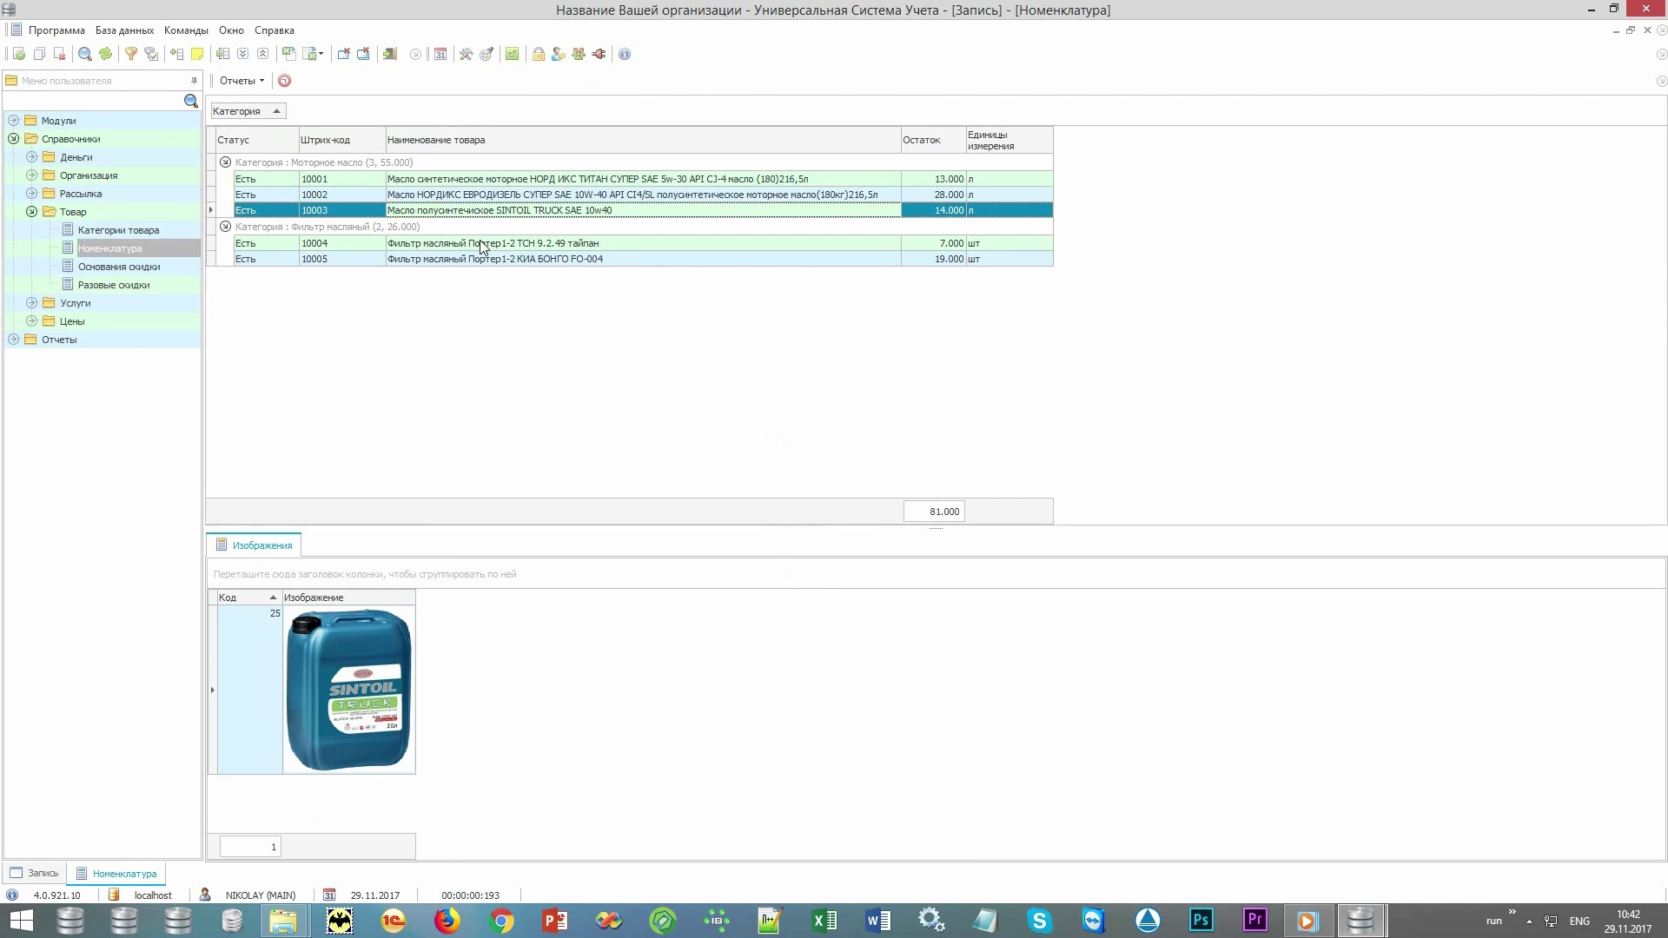
click(484, 244)
click(480, 260)
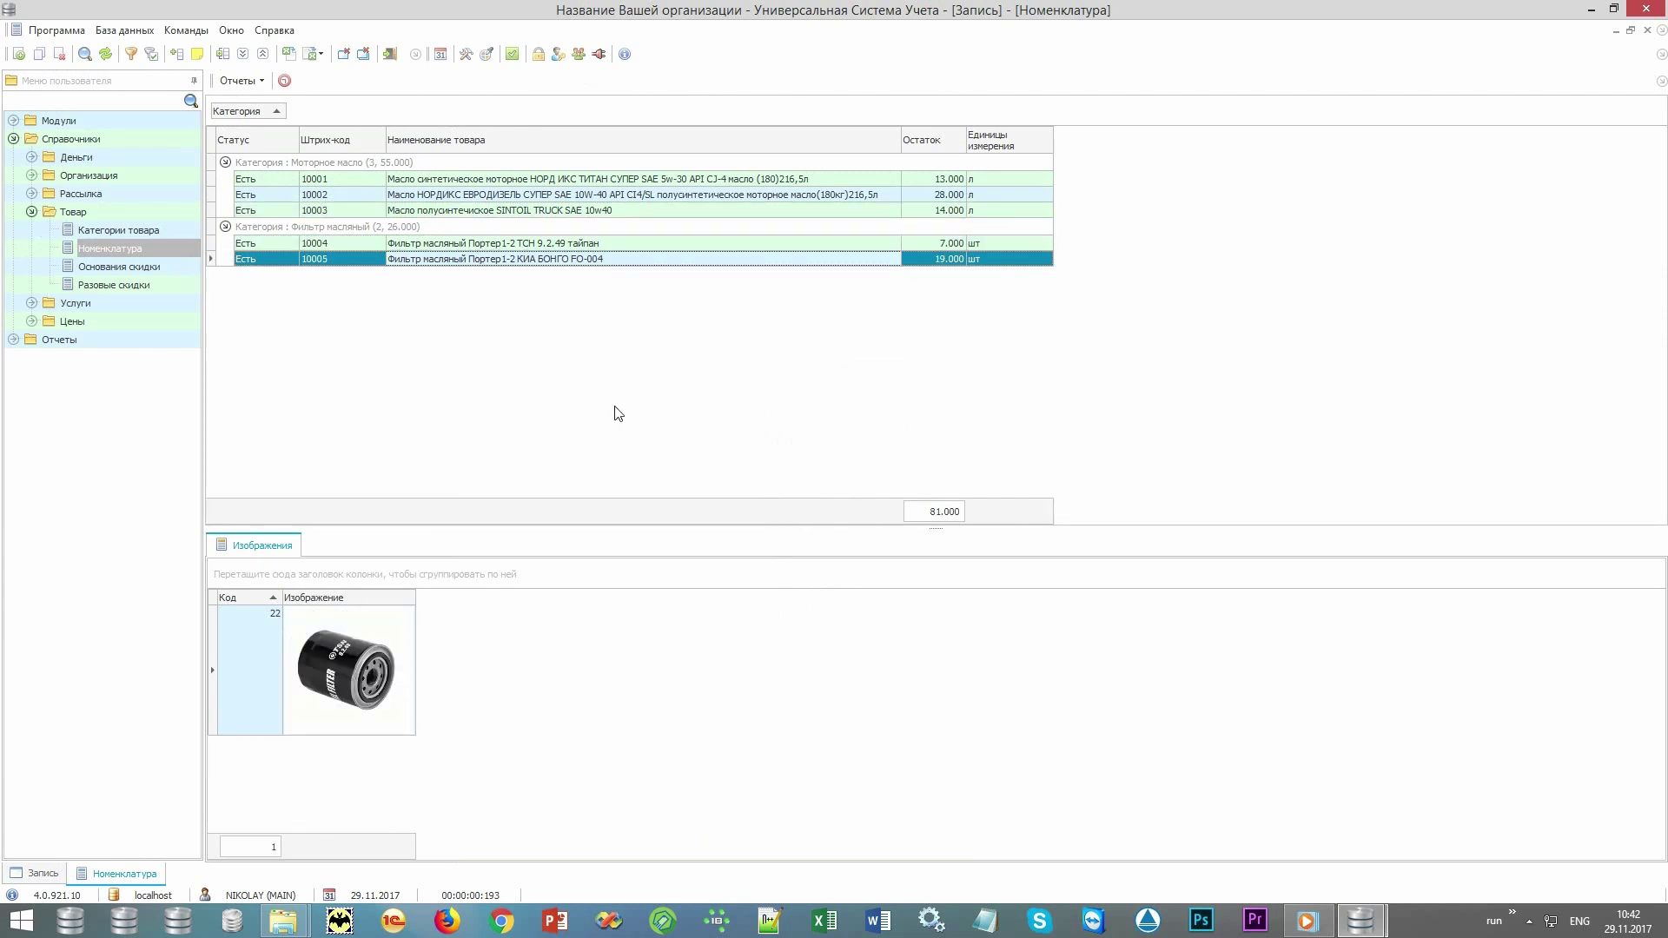
click(337, 263)
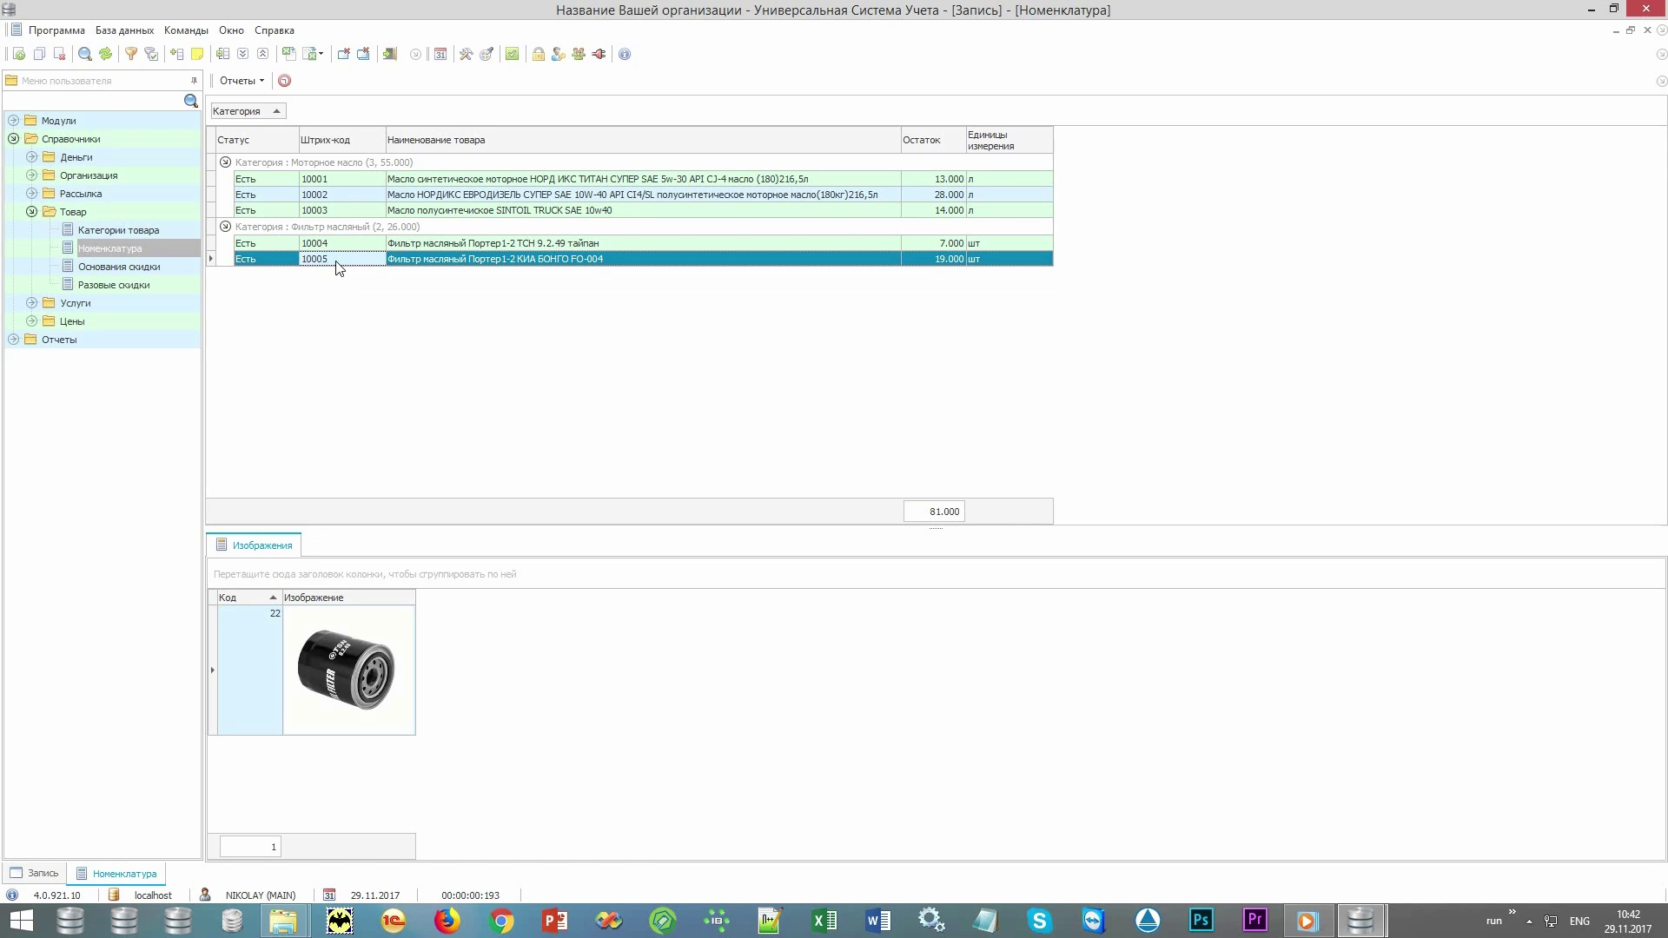
click(430, 263)
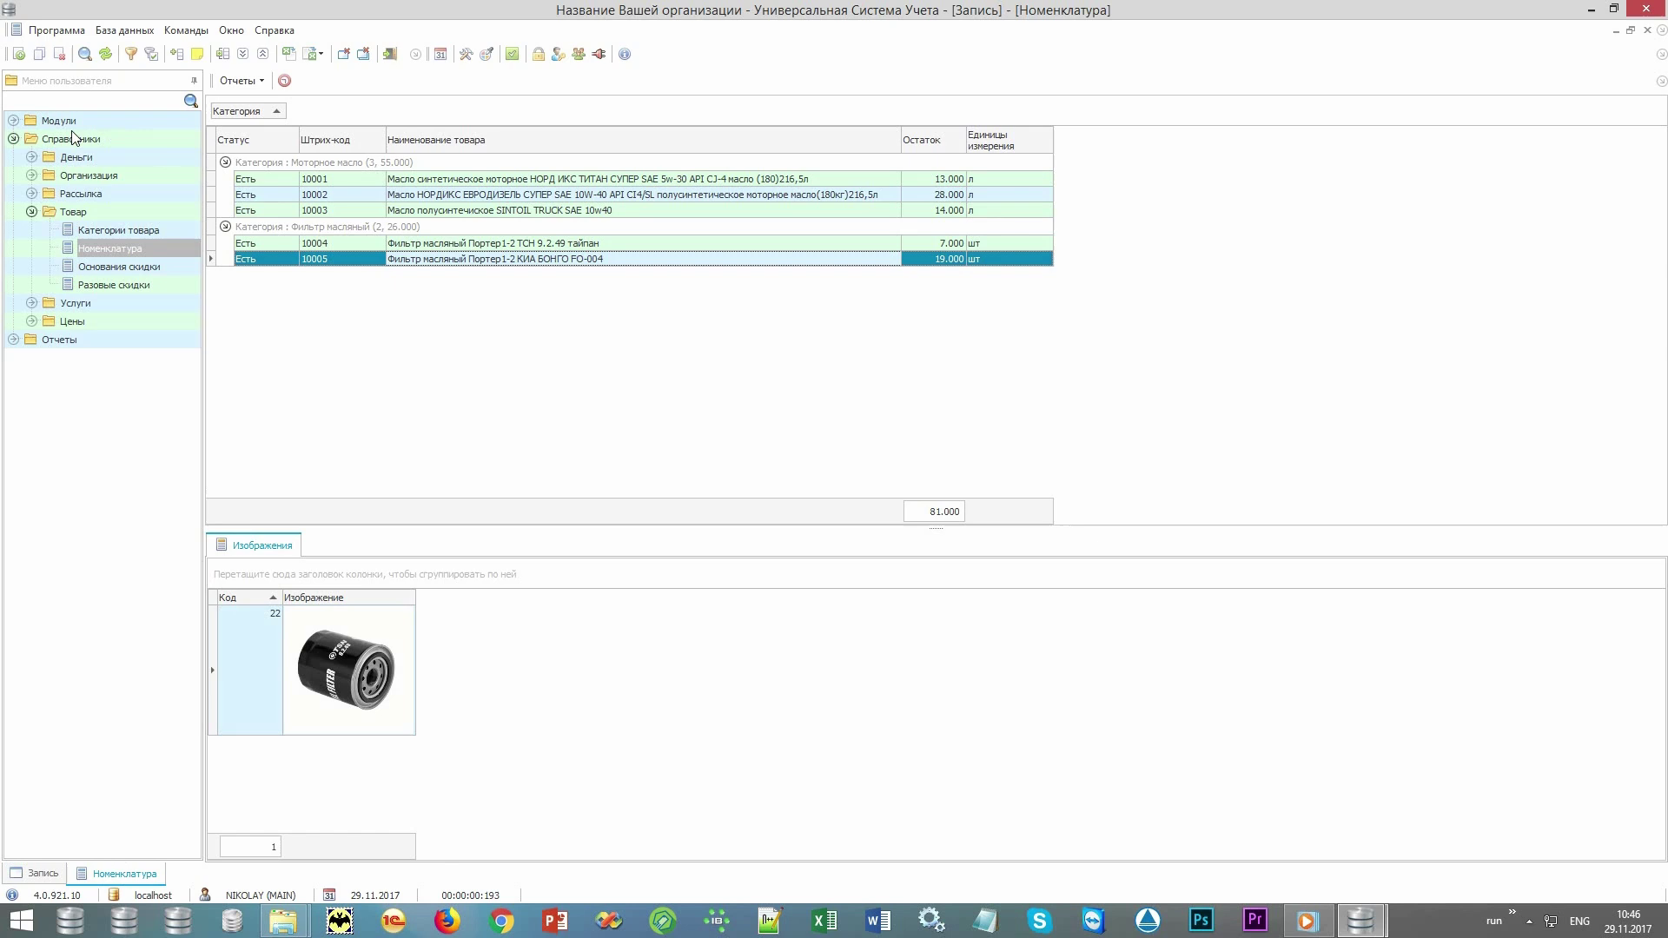
Open the Склад > Продажи sales list and show all sales.
double_click(73, 137)
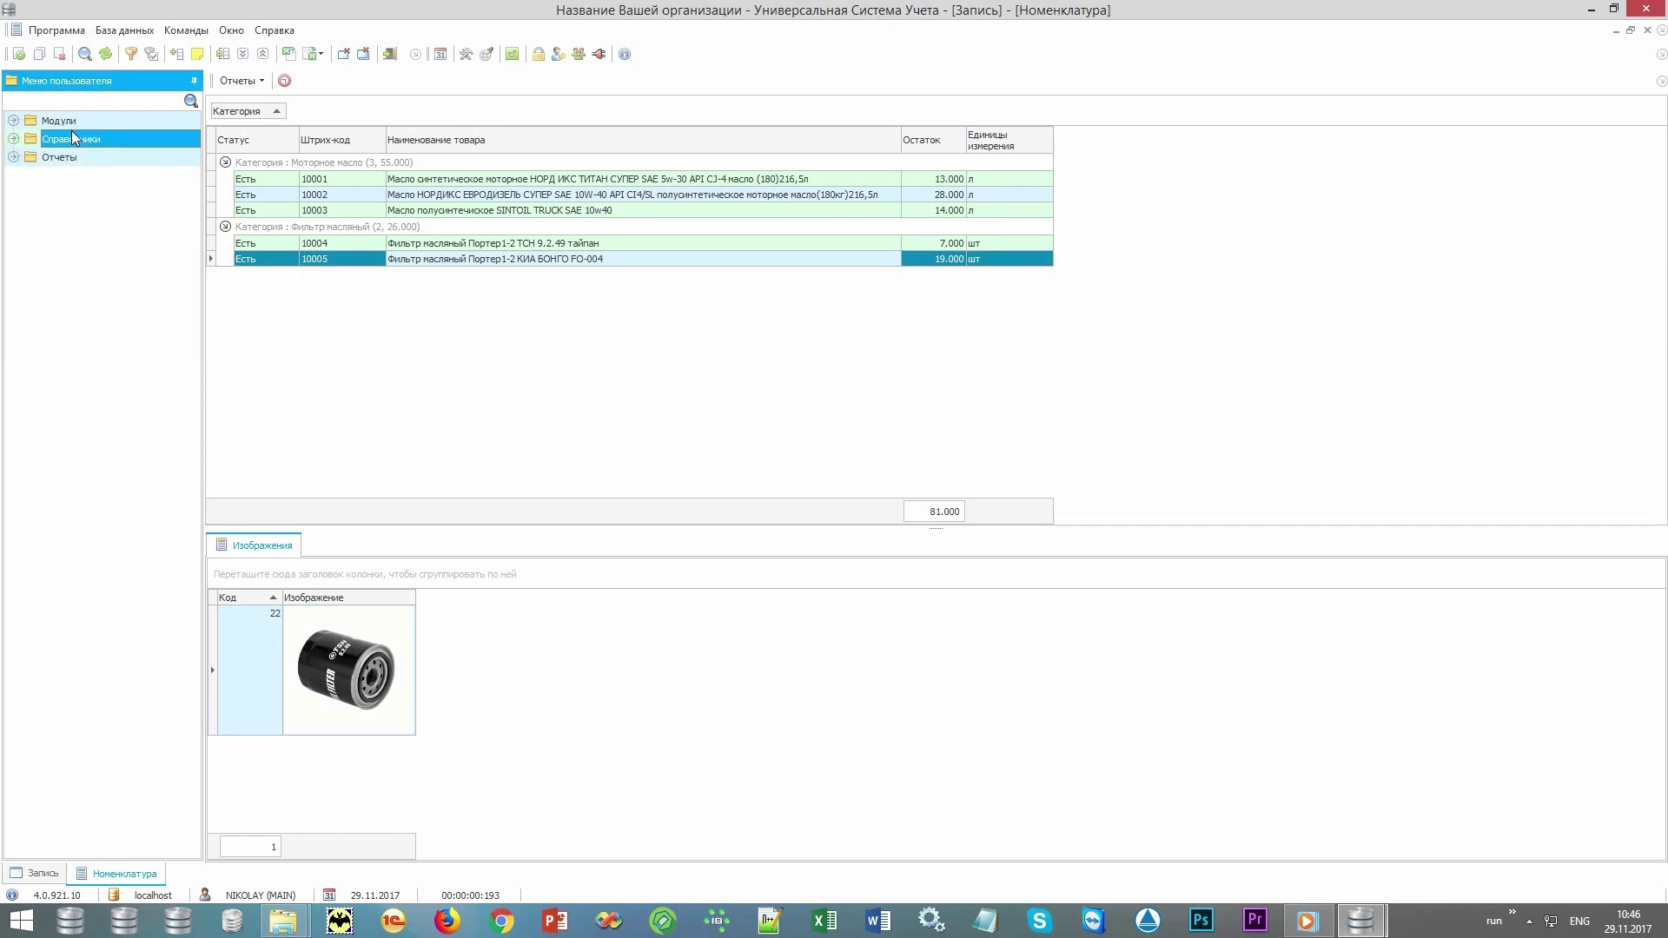
double_click(61, 120)
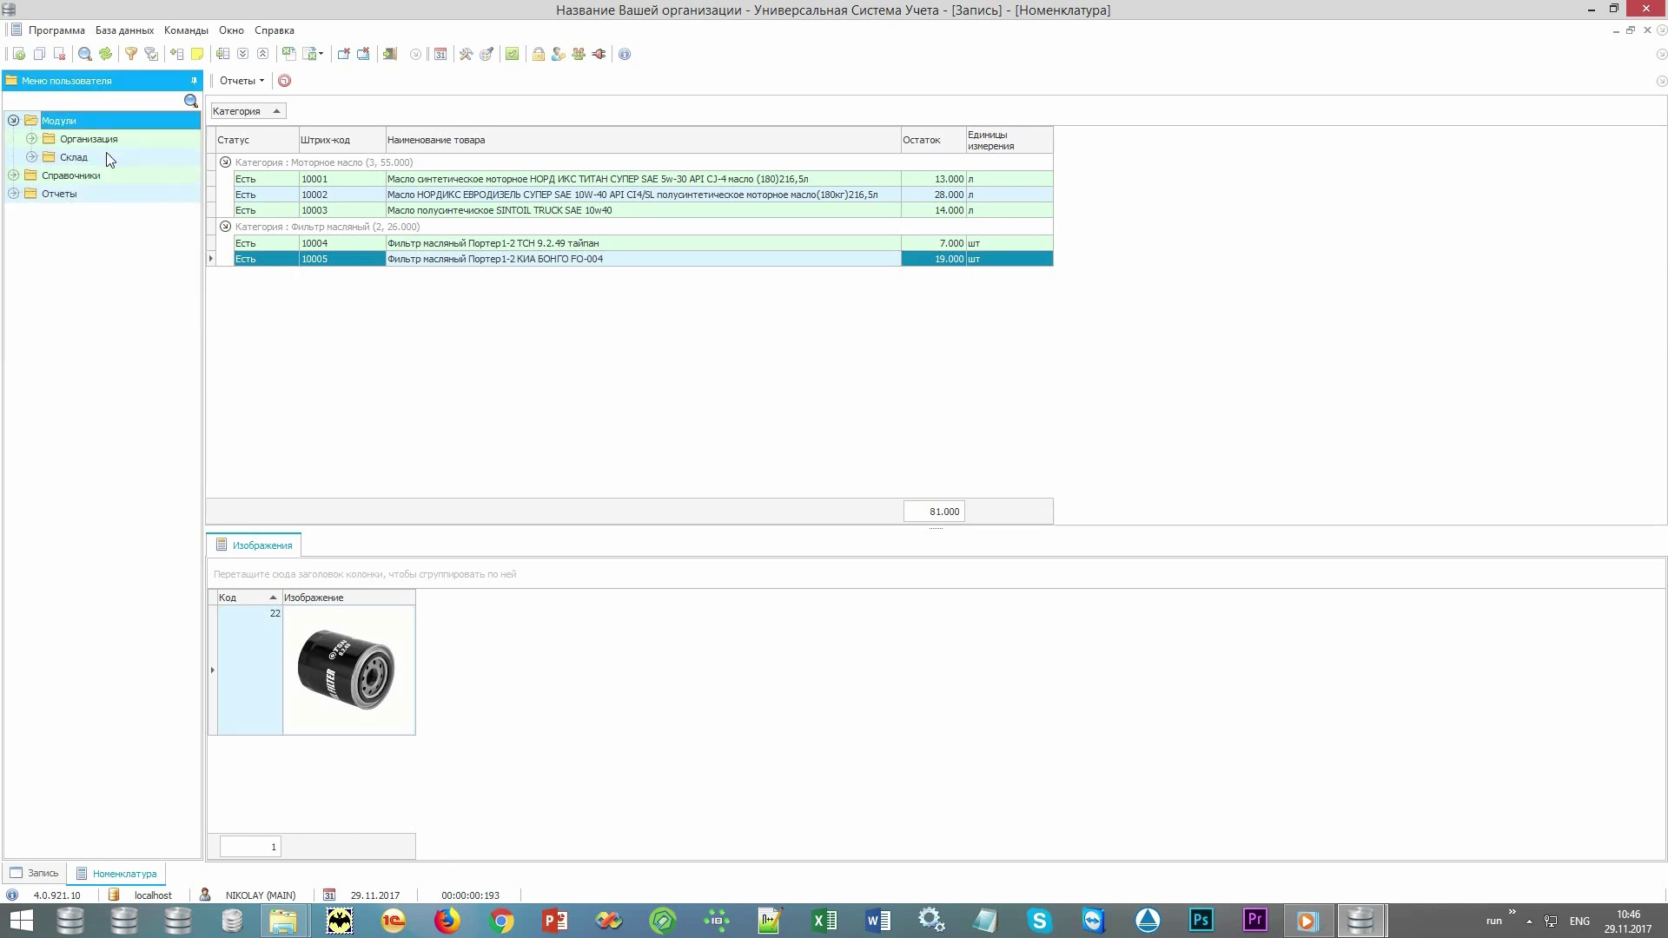
double_click(109, 157)
double_click(113, 211)
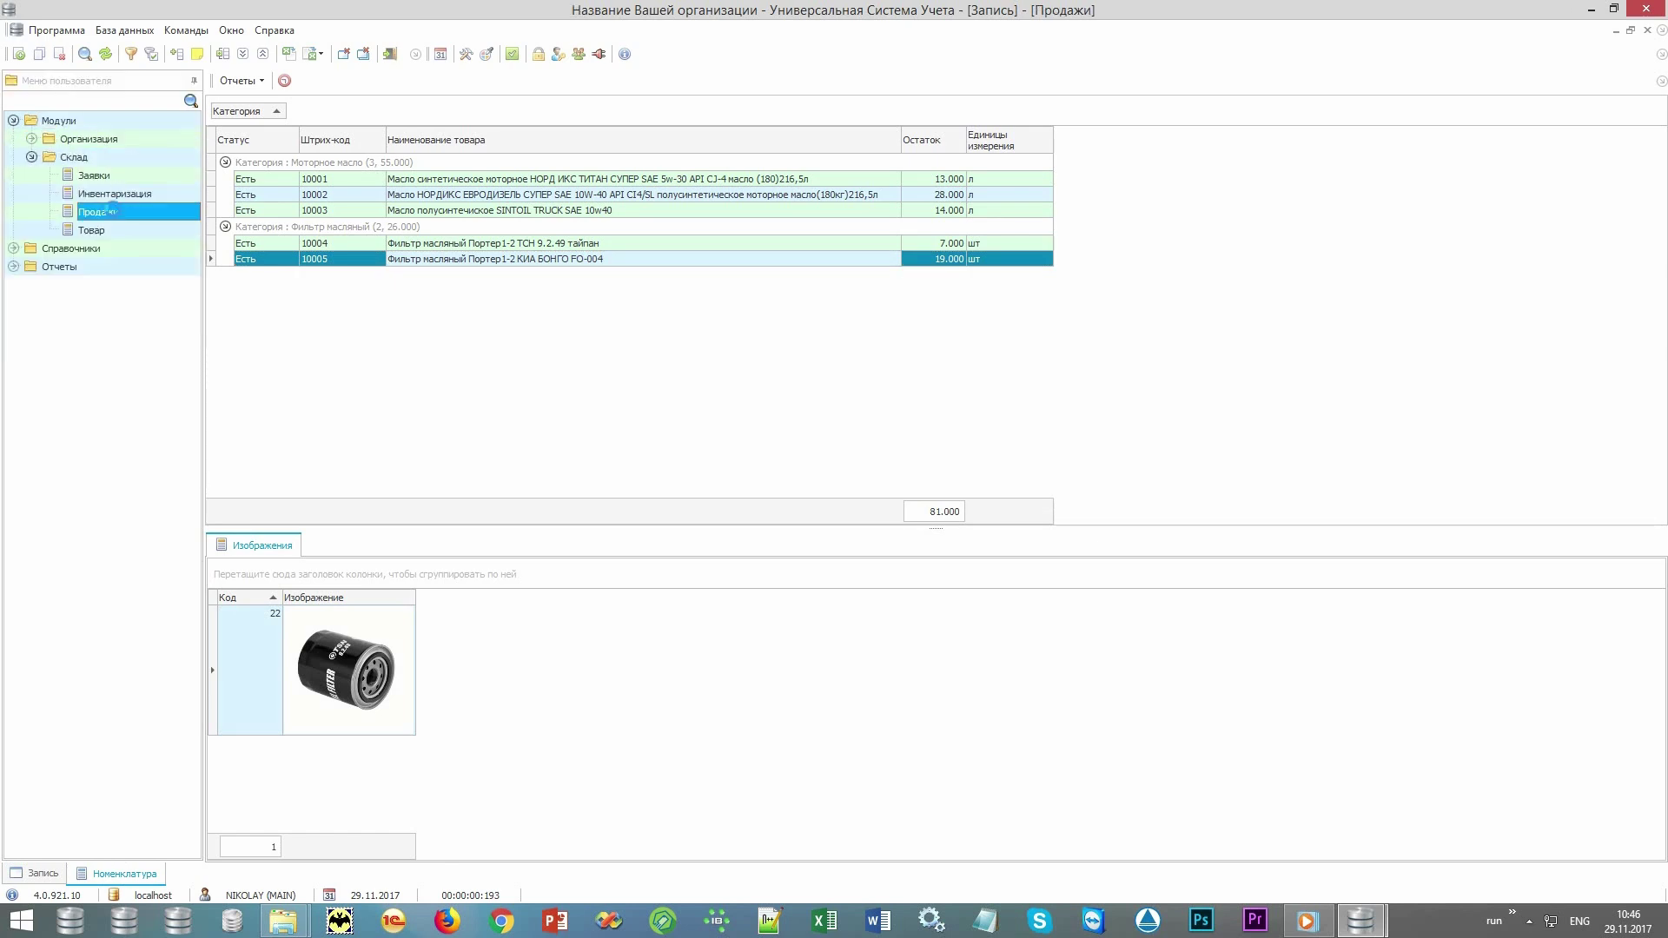
click(844, 847)
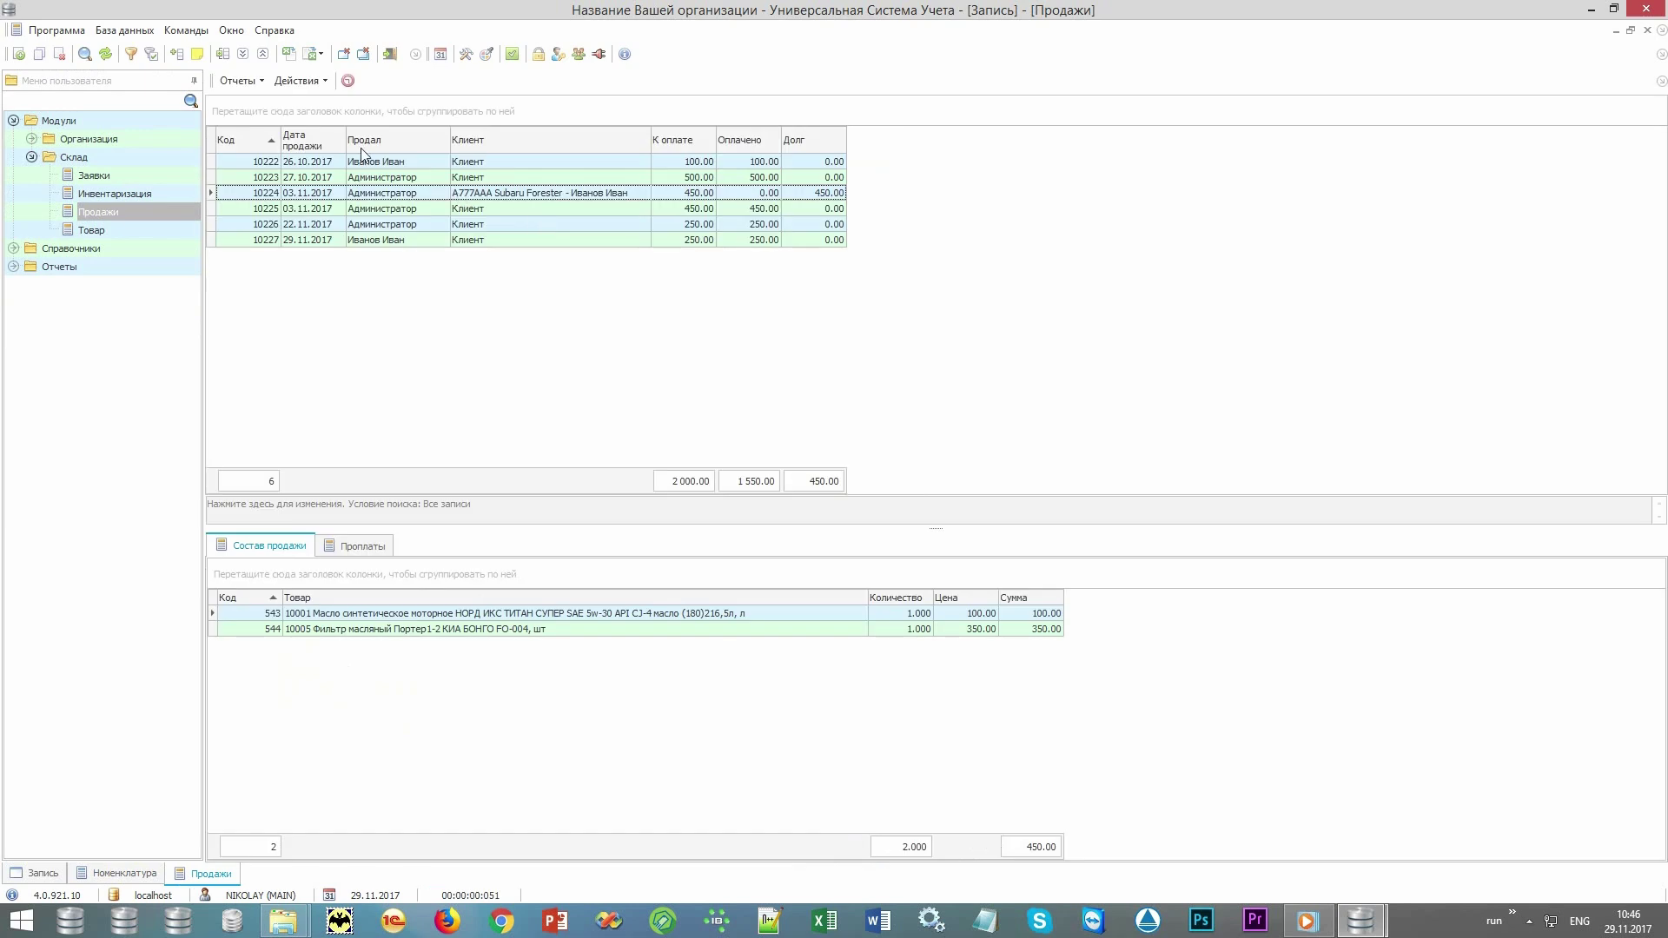
Ring up products 10001 and 10002 in a new sale and complete it with 500 received.
click(296, 80)
click(310, 105)
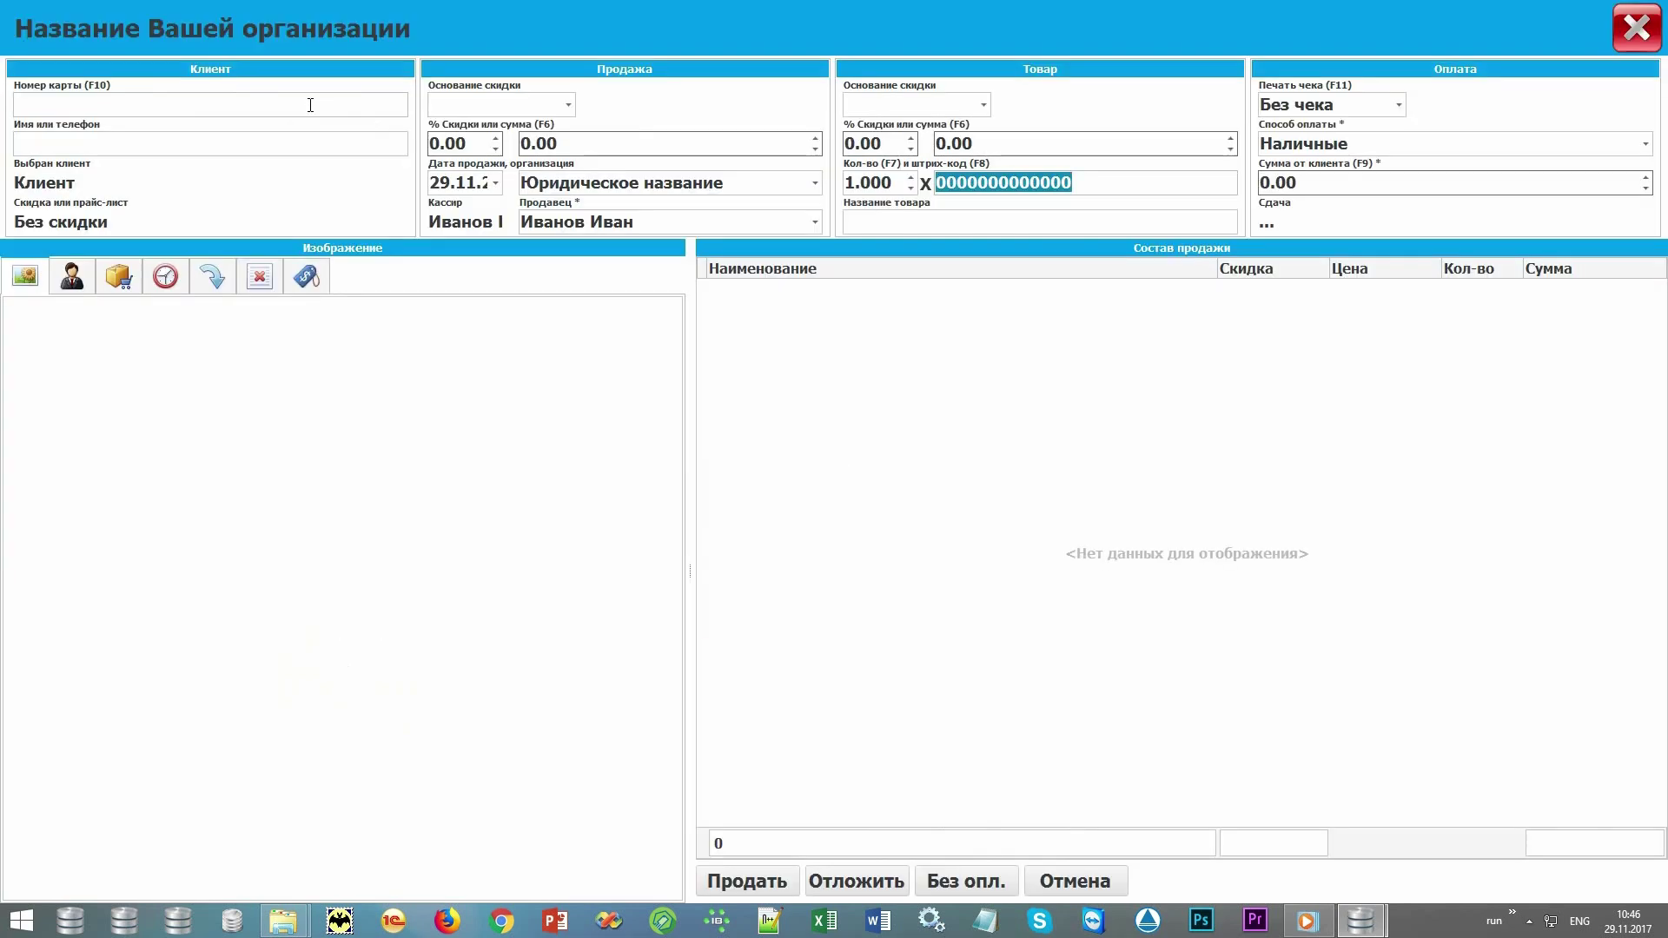
text(10001)
key(Return)
text(100)
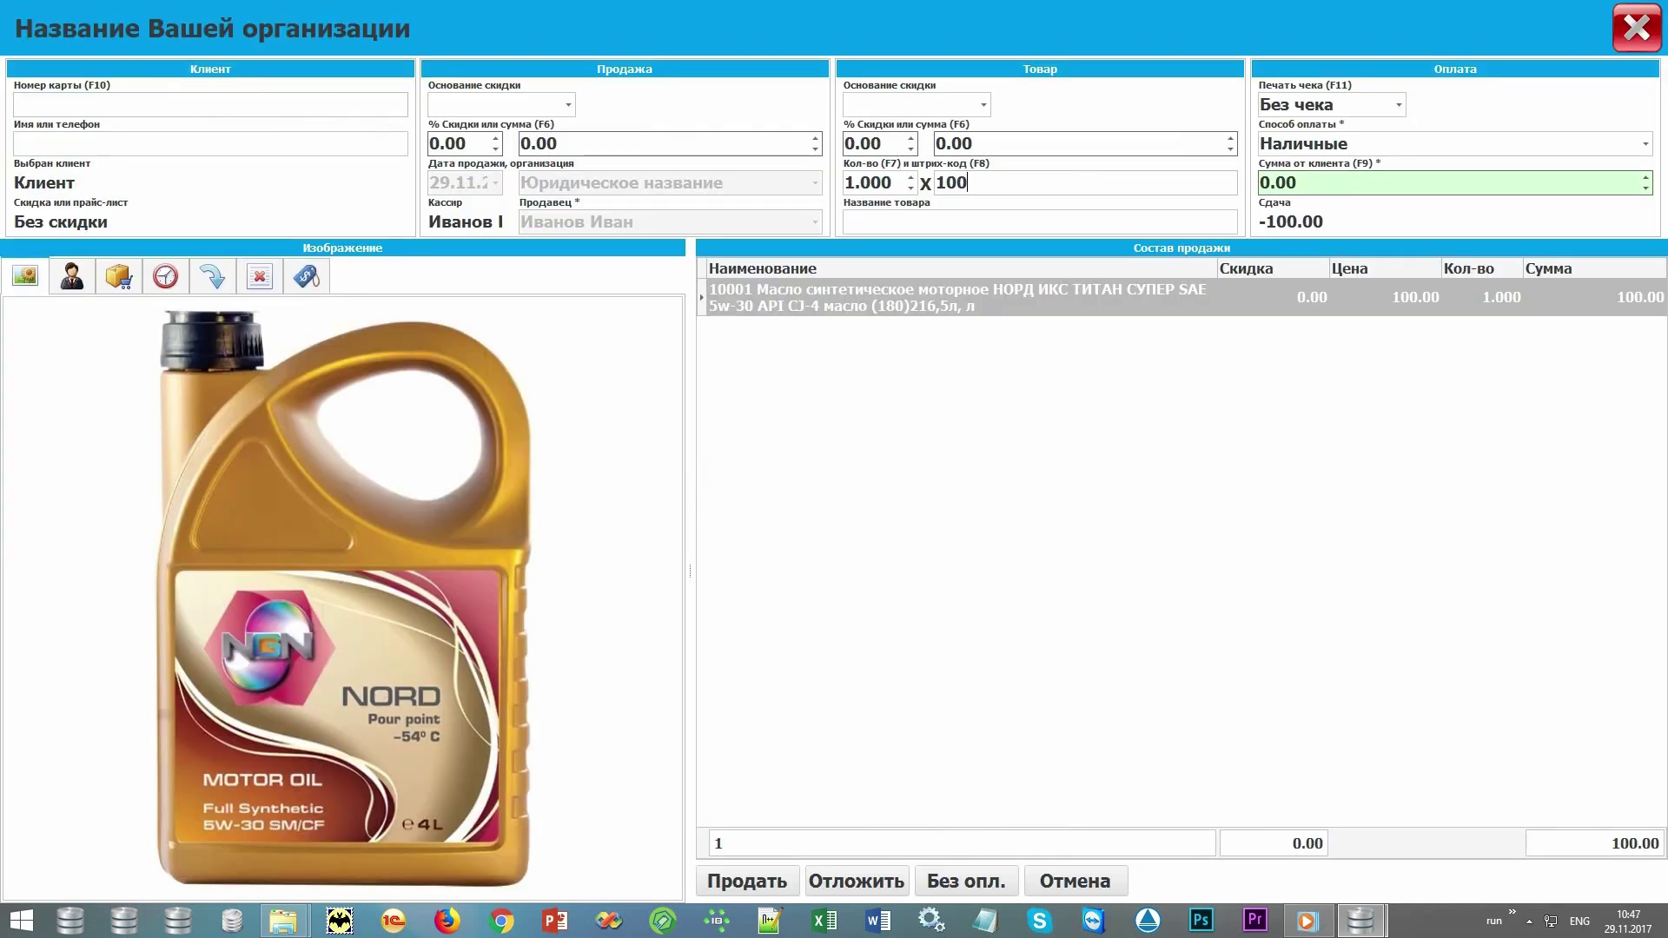
text(02)
key(Return)
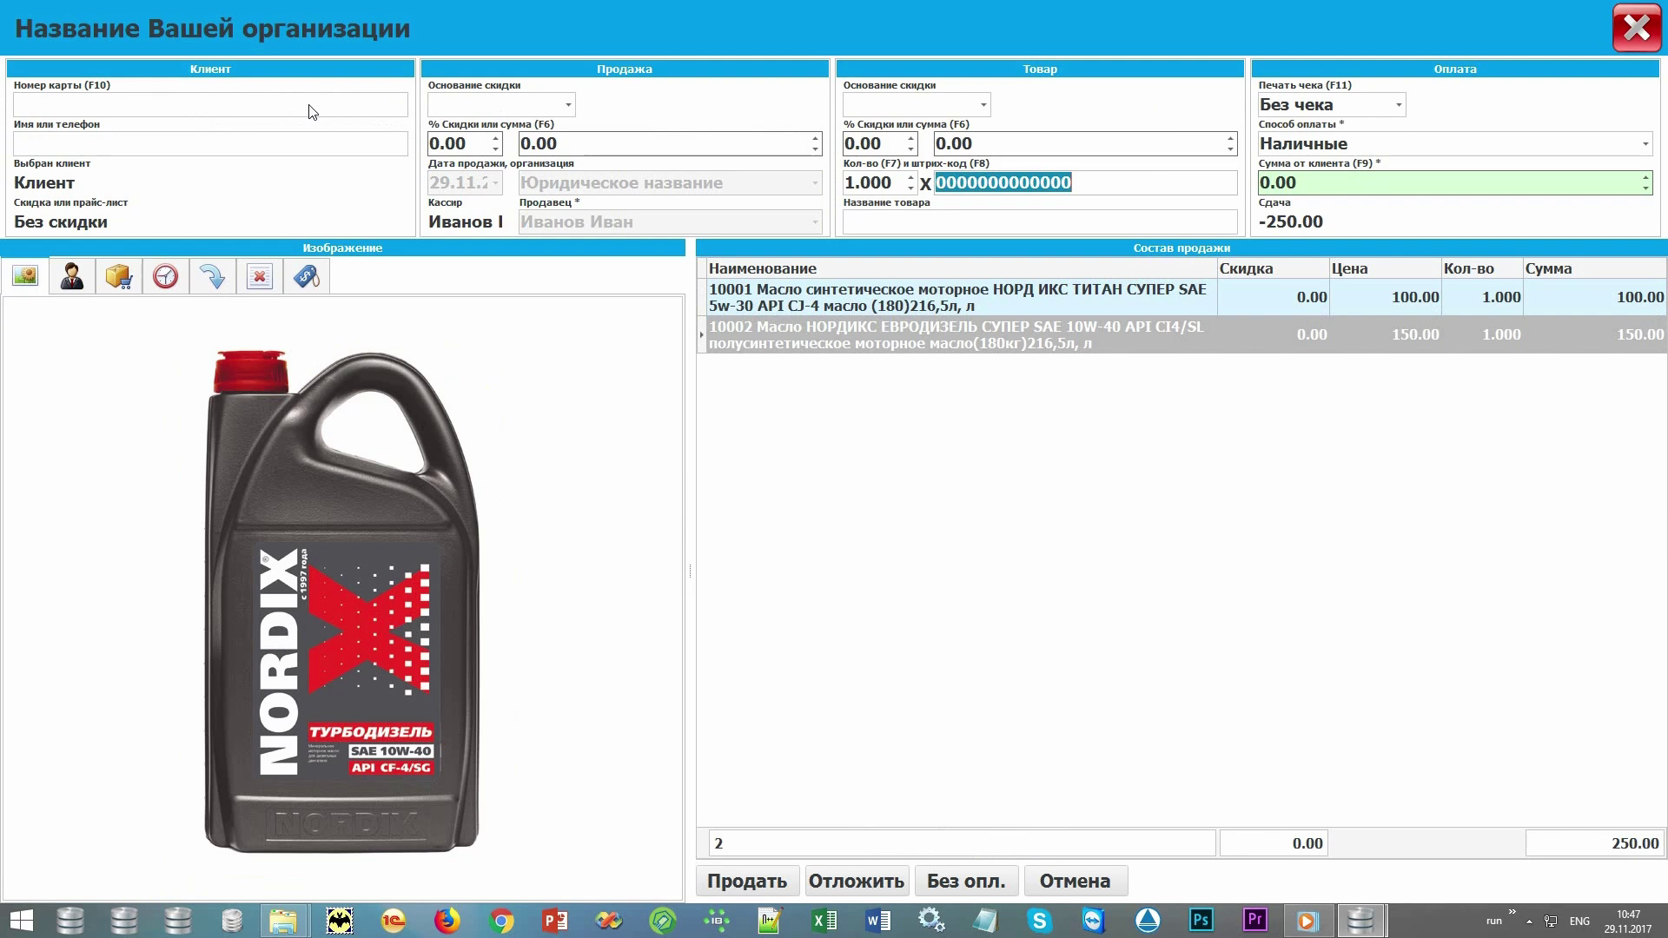
key(F9)
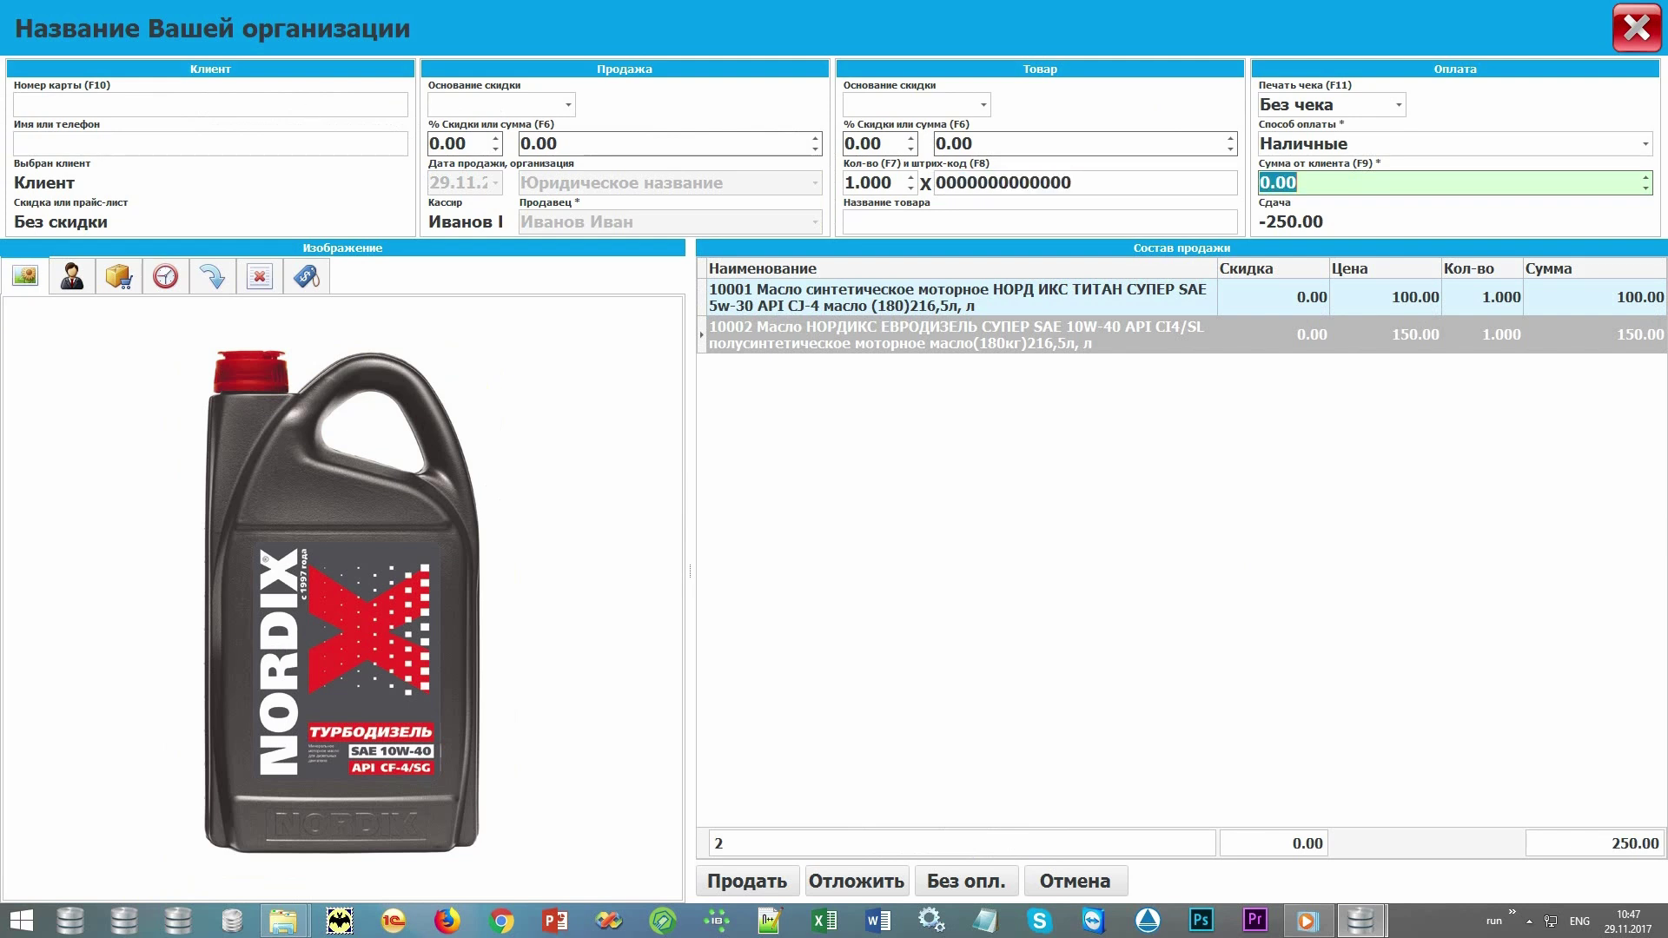
text(500)
key(Return)
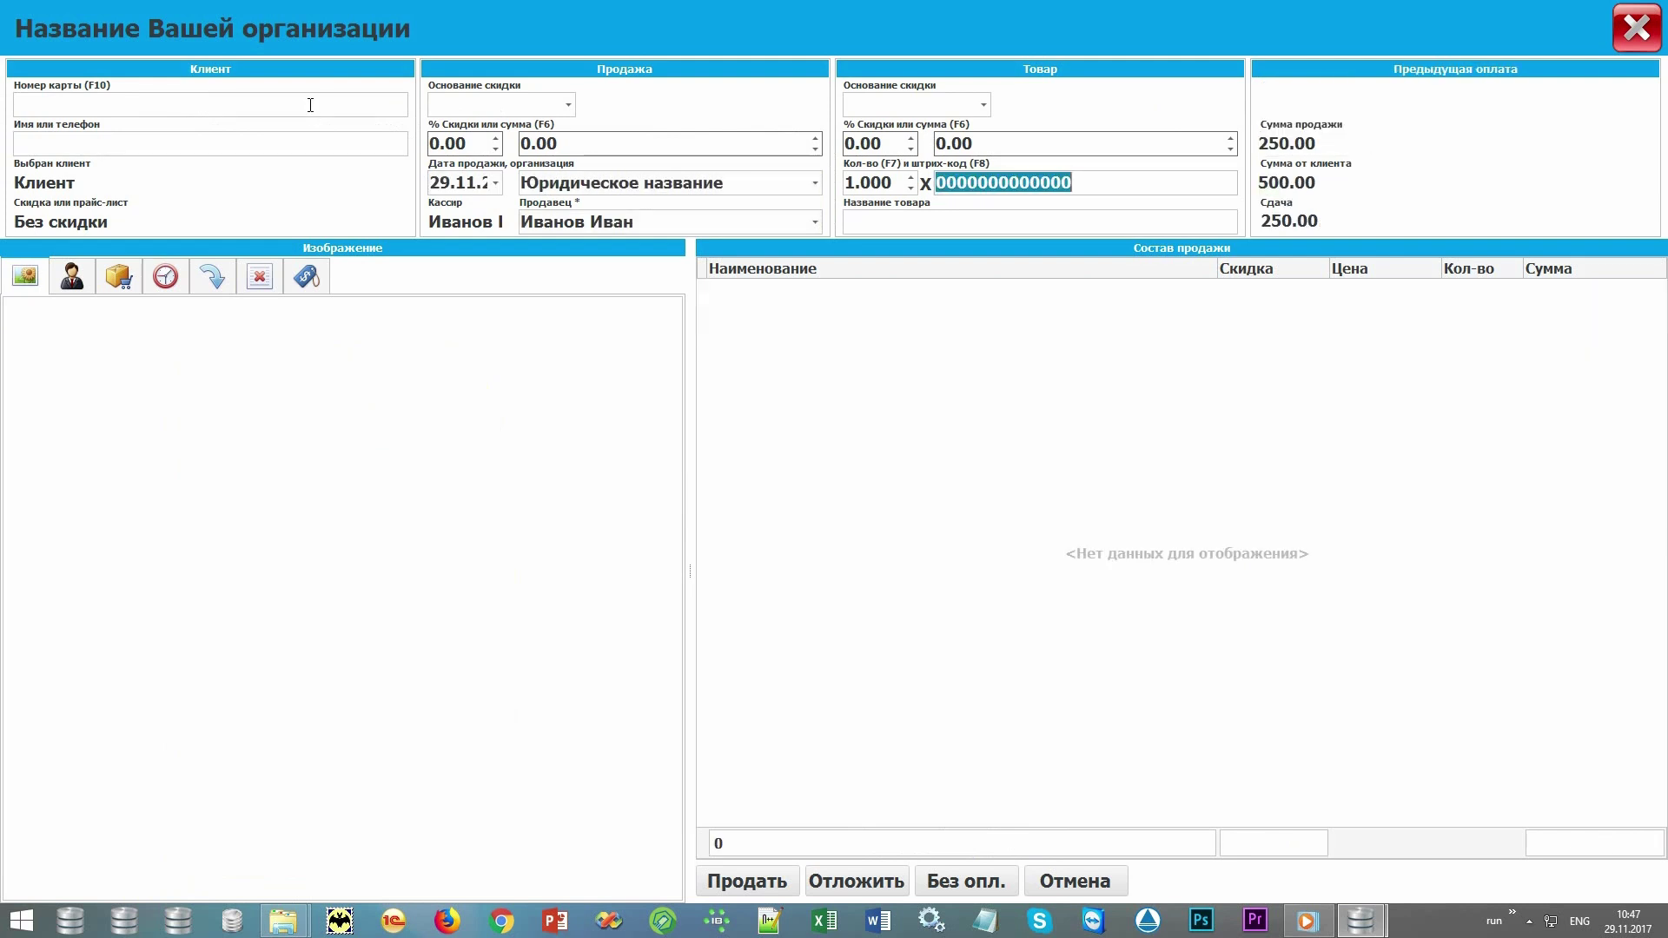
click(1639, 28)
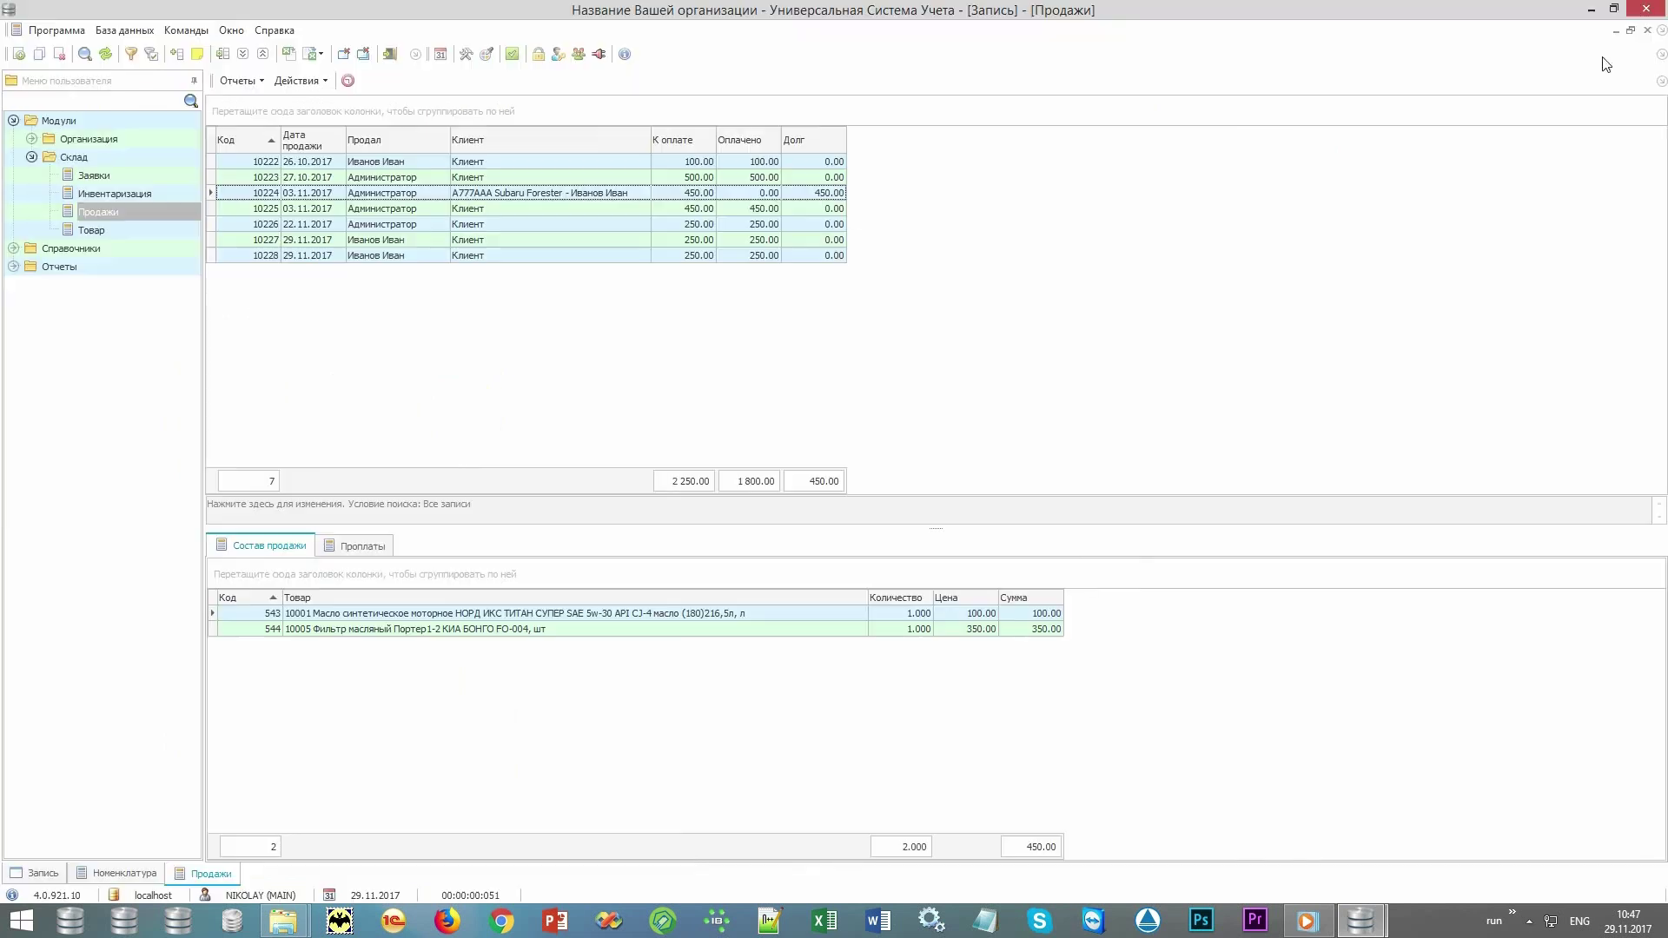
click(622, 256)
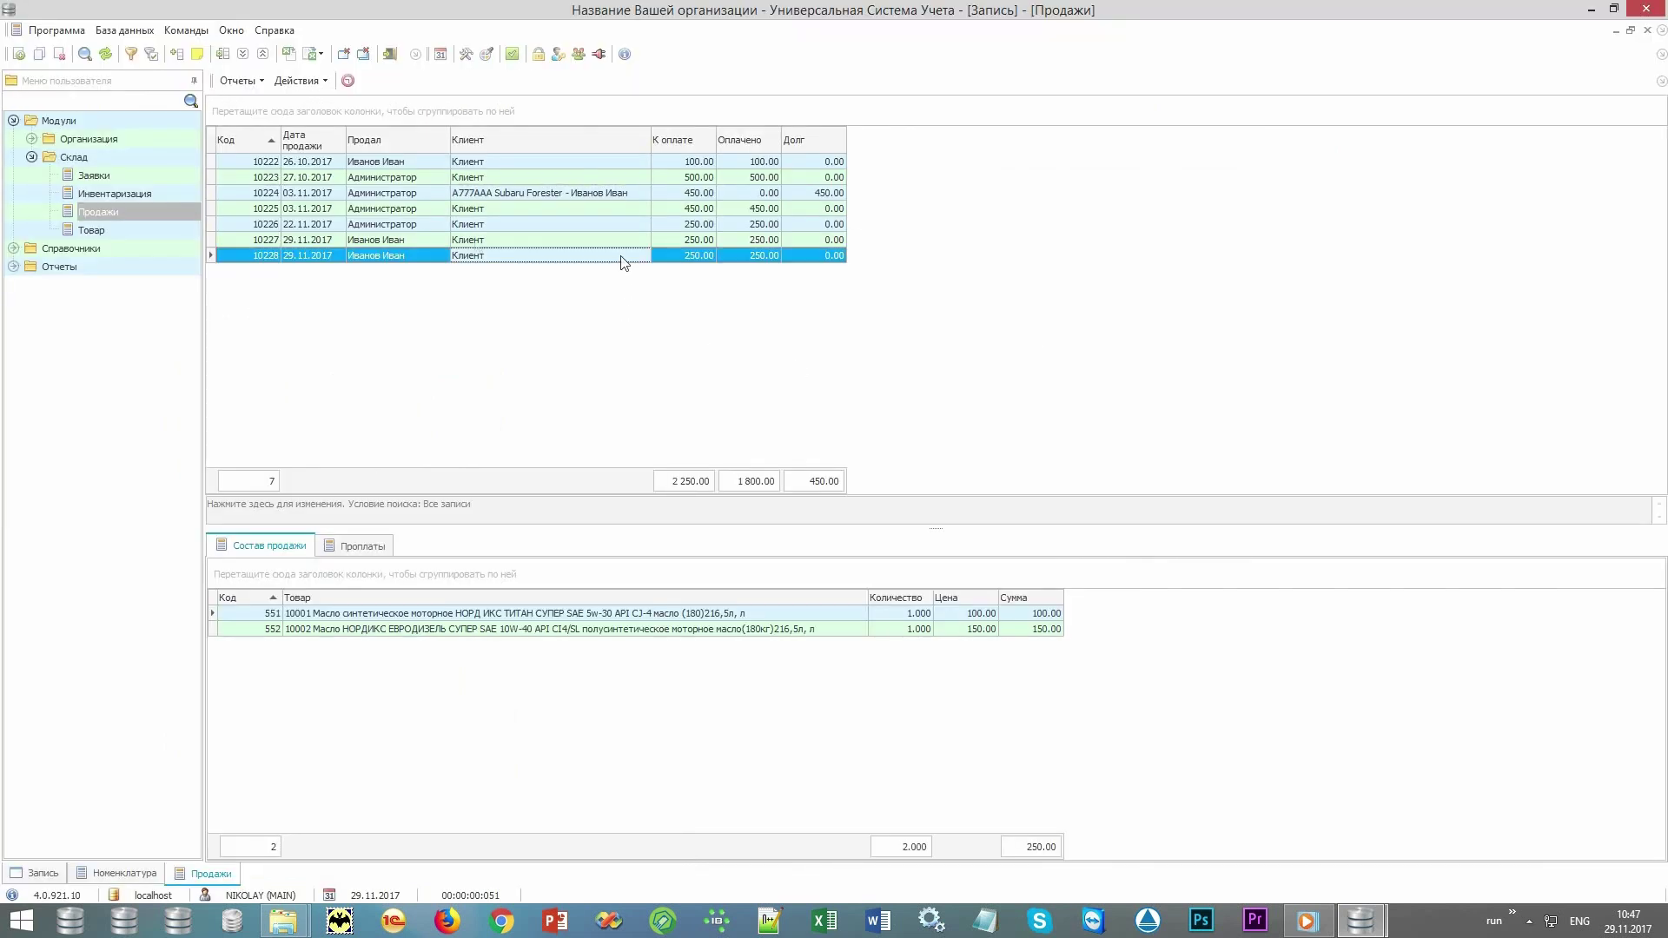
click(239, 80)
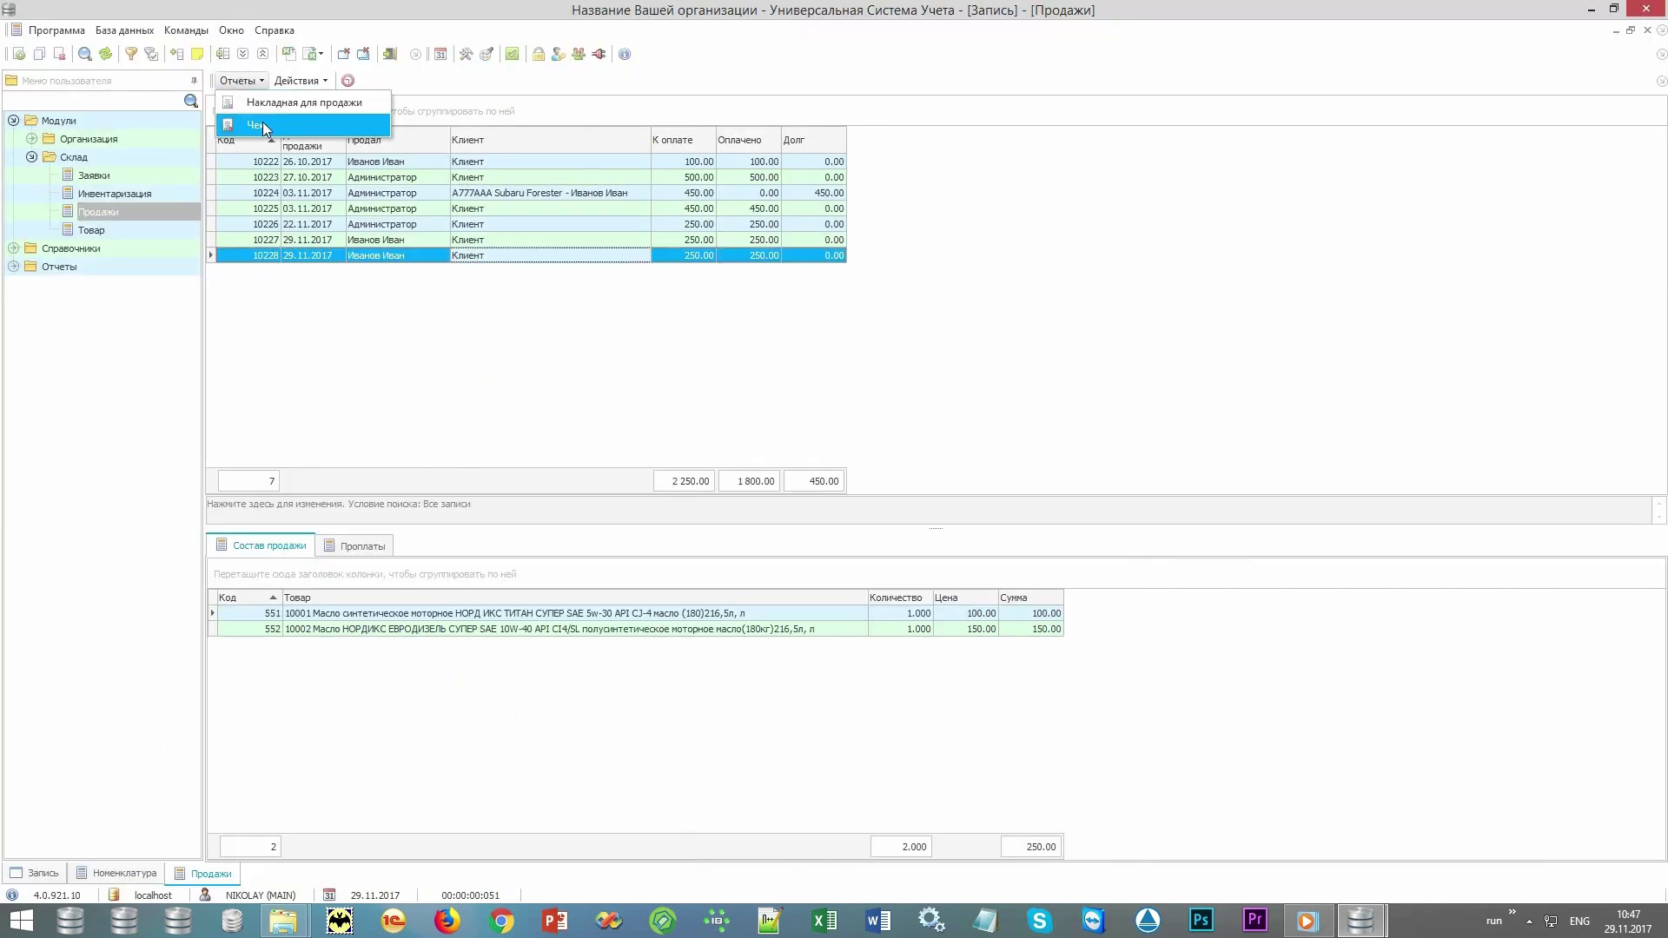
click(262, 126)
scroll(269, 130, up, 4)
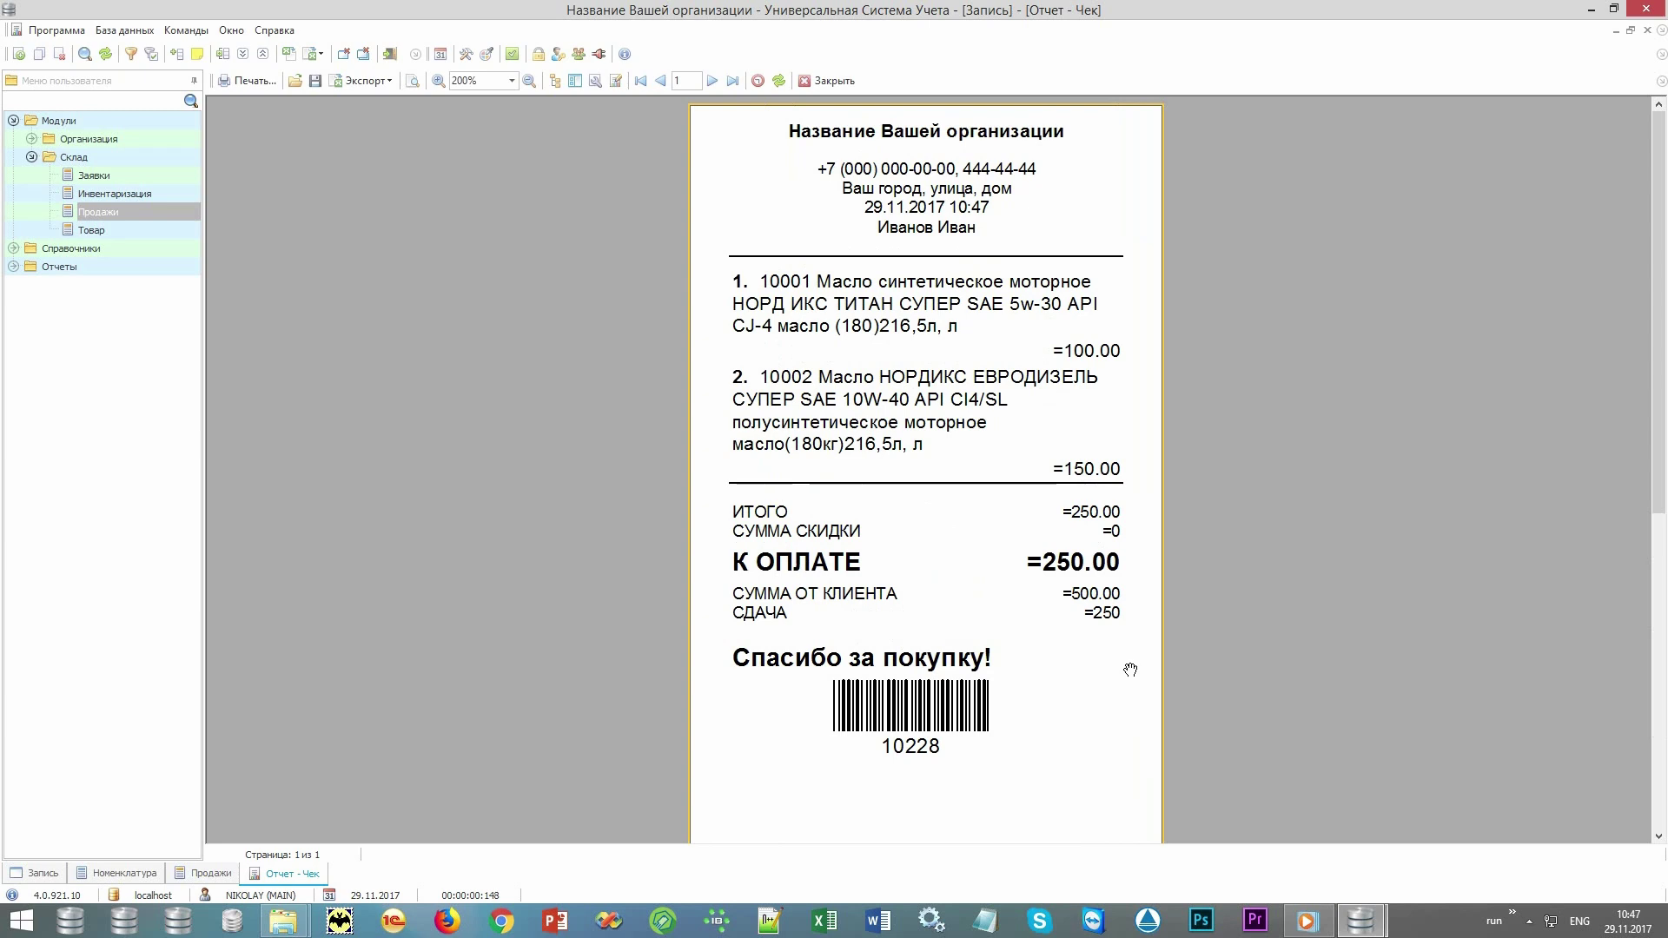
click(830, 81)
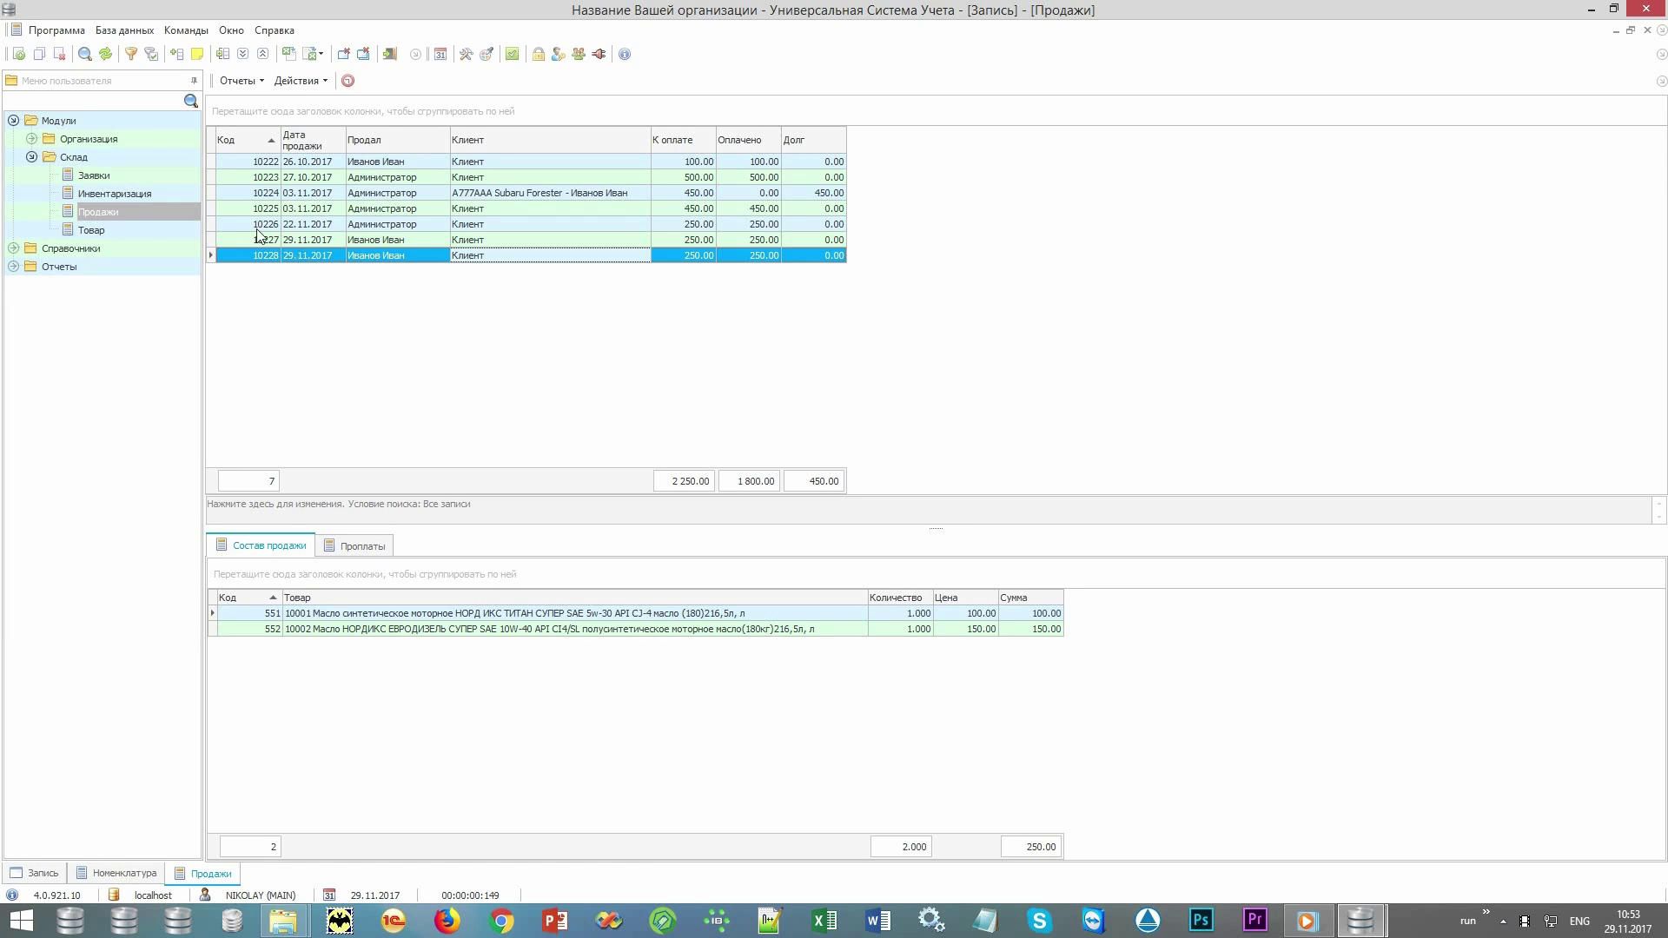
Create and save a new request with executor Администратор for the Mercedes-Benz E230 client.
click(161, 176)
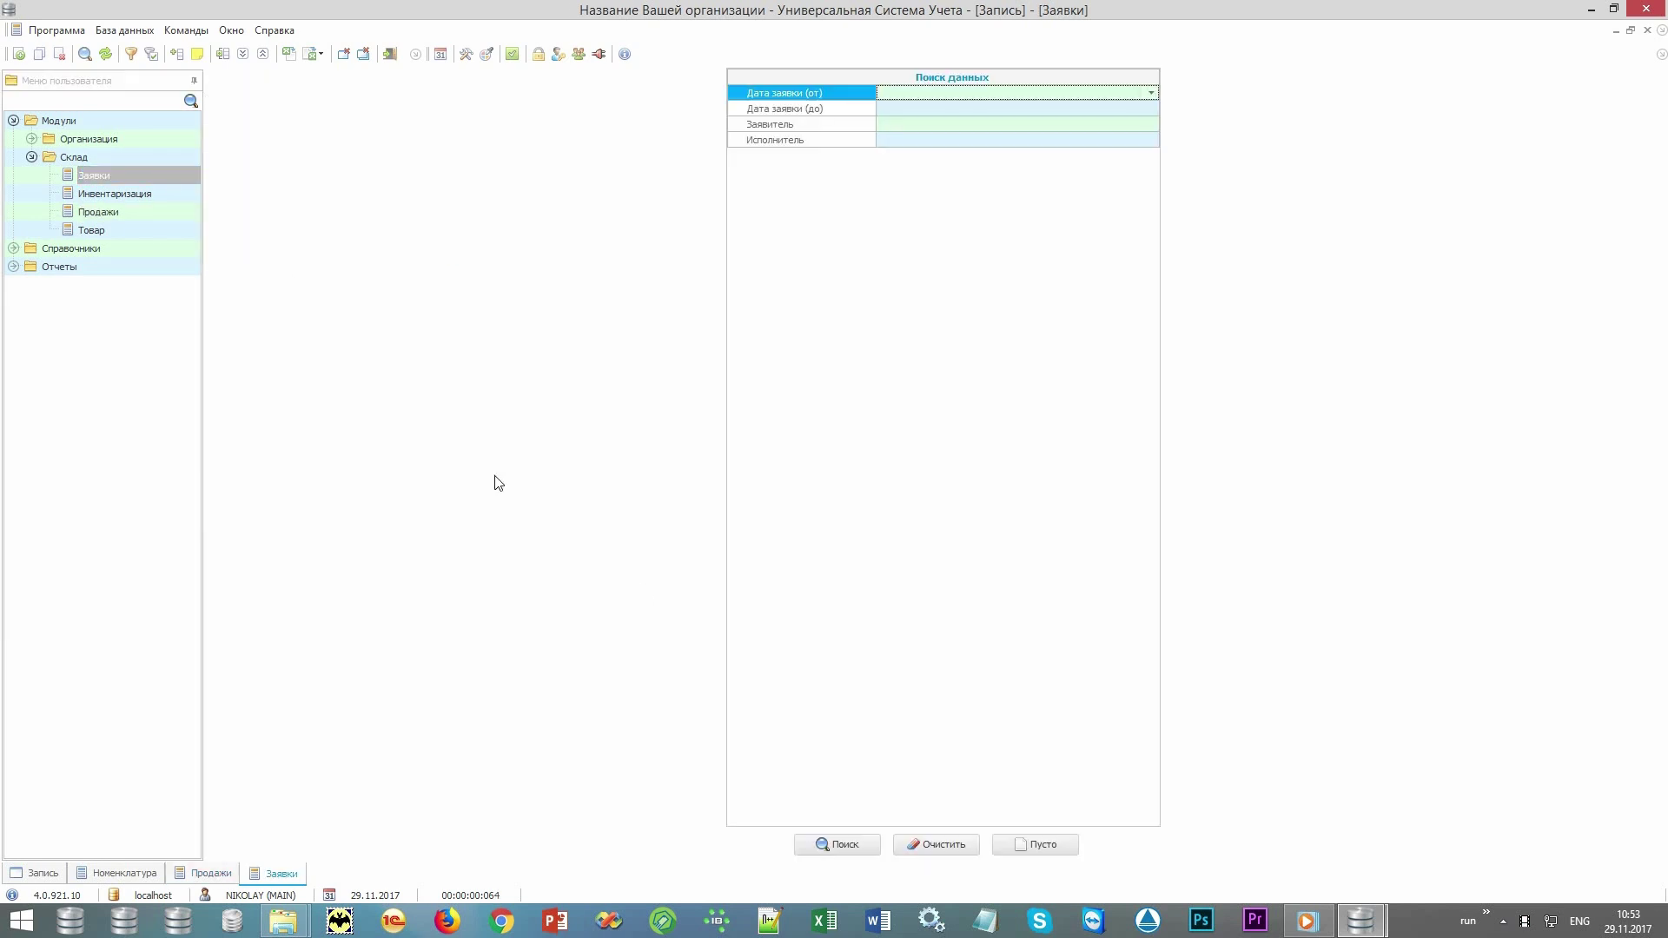
click(841, 845)
right_click(683, 285)
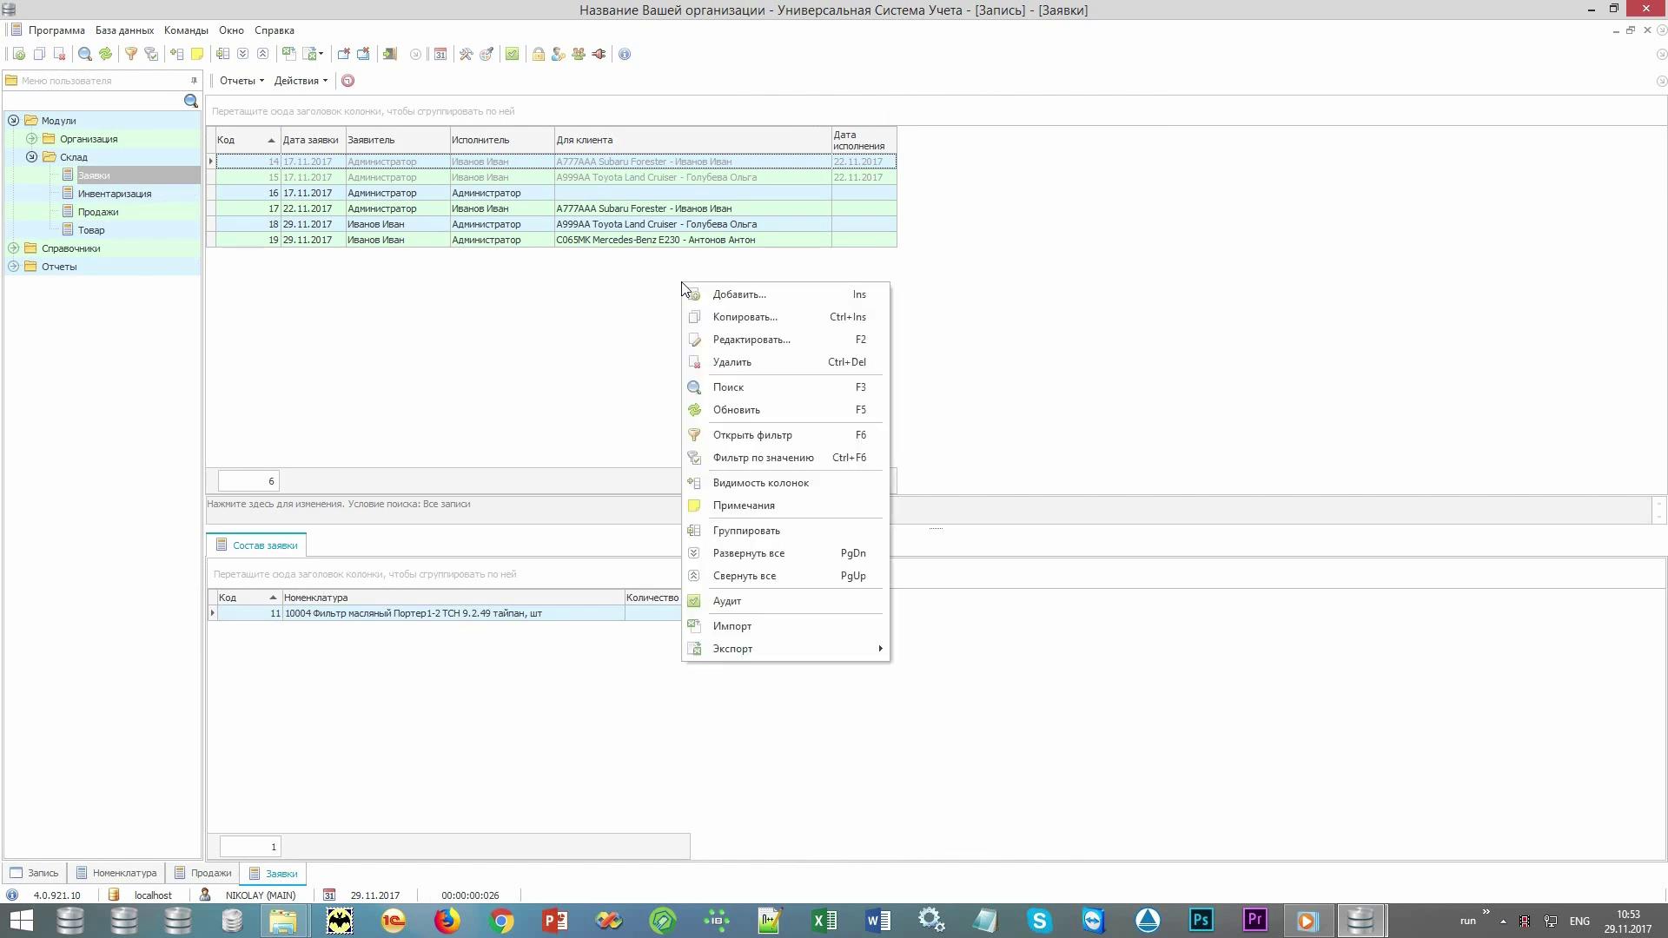
click(717, 299)
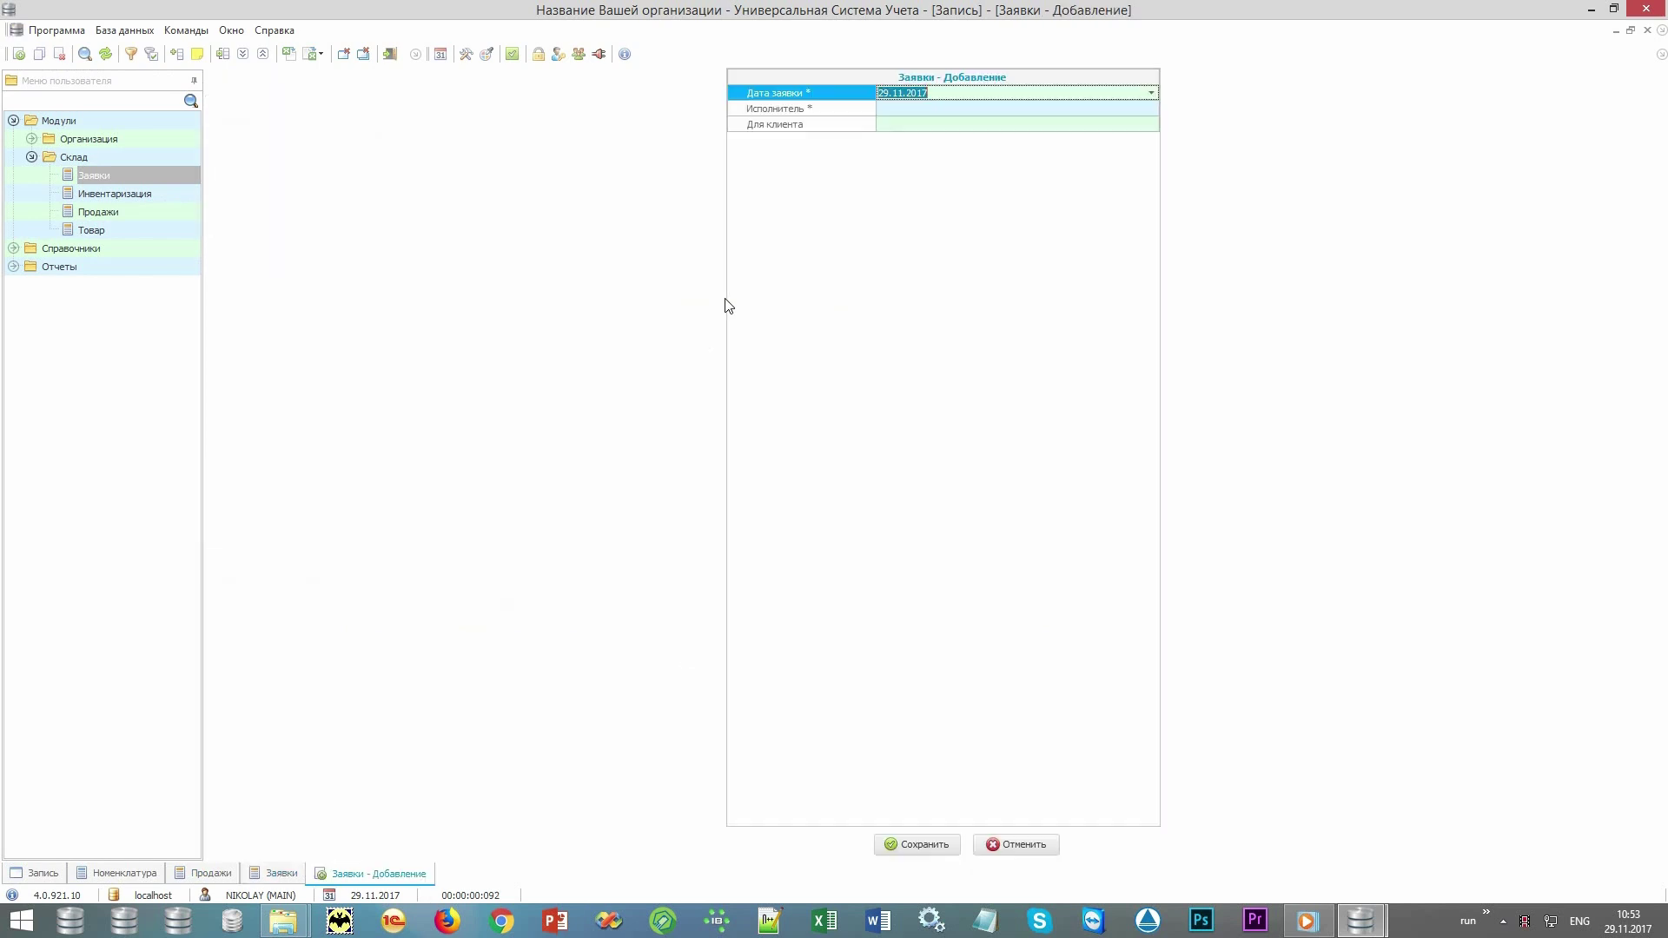
key(alt+Down)
key(Return)
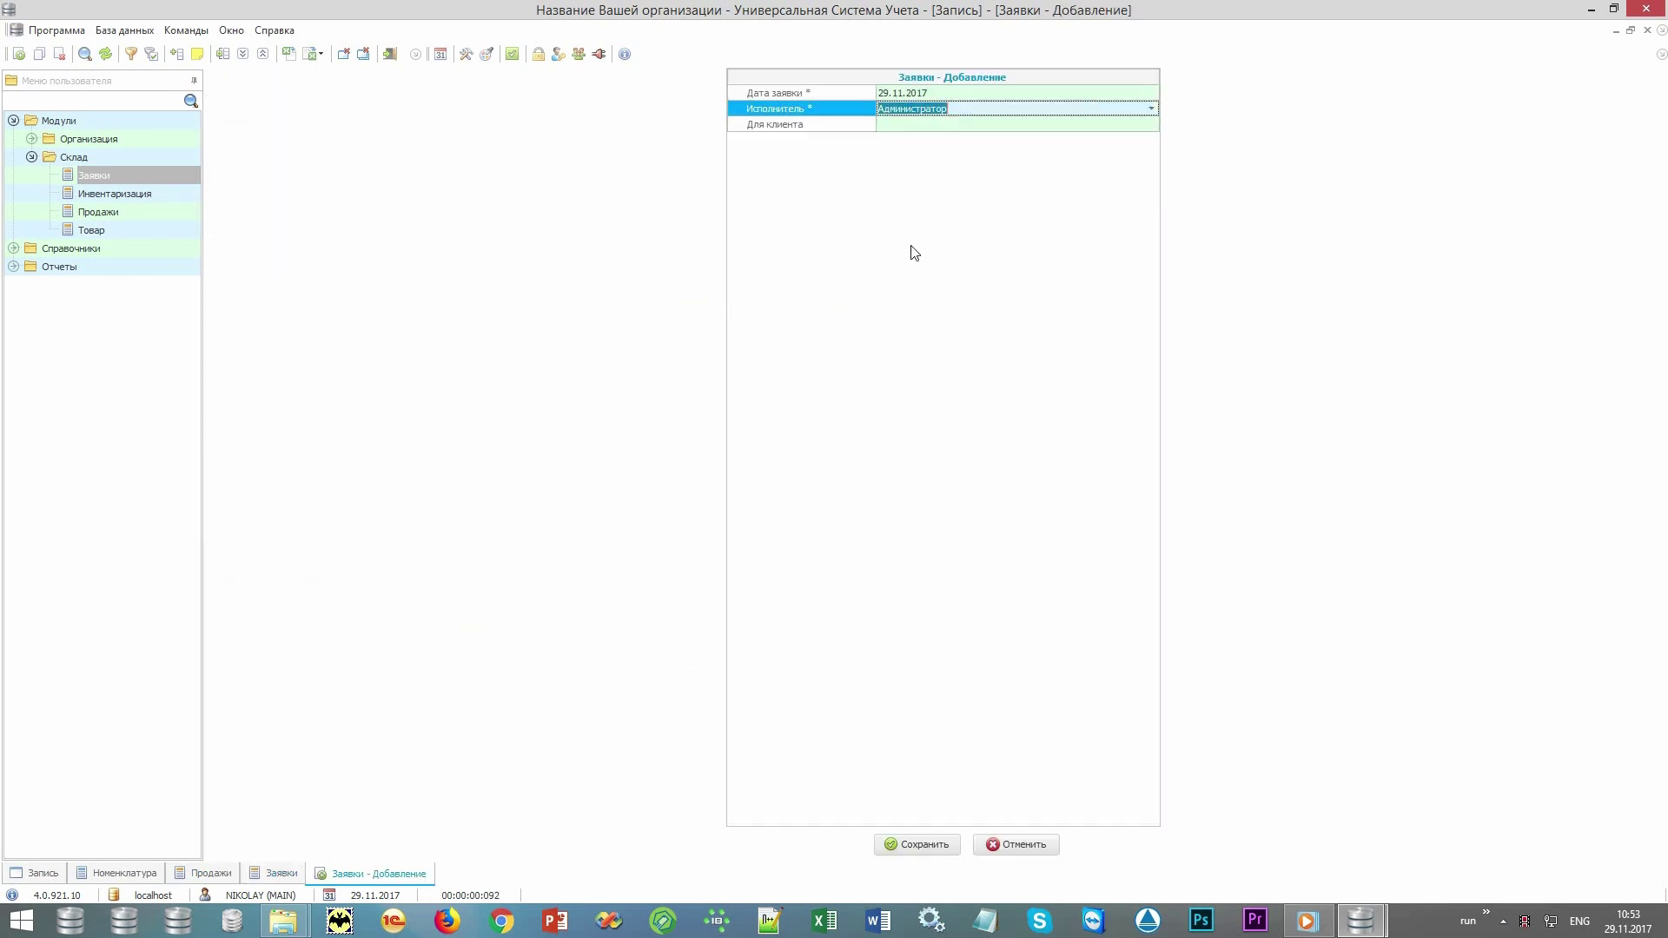
key(Return)
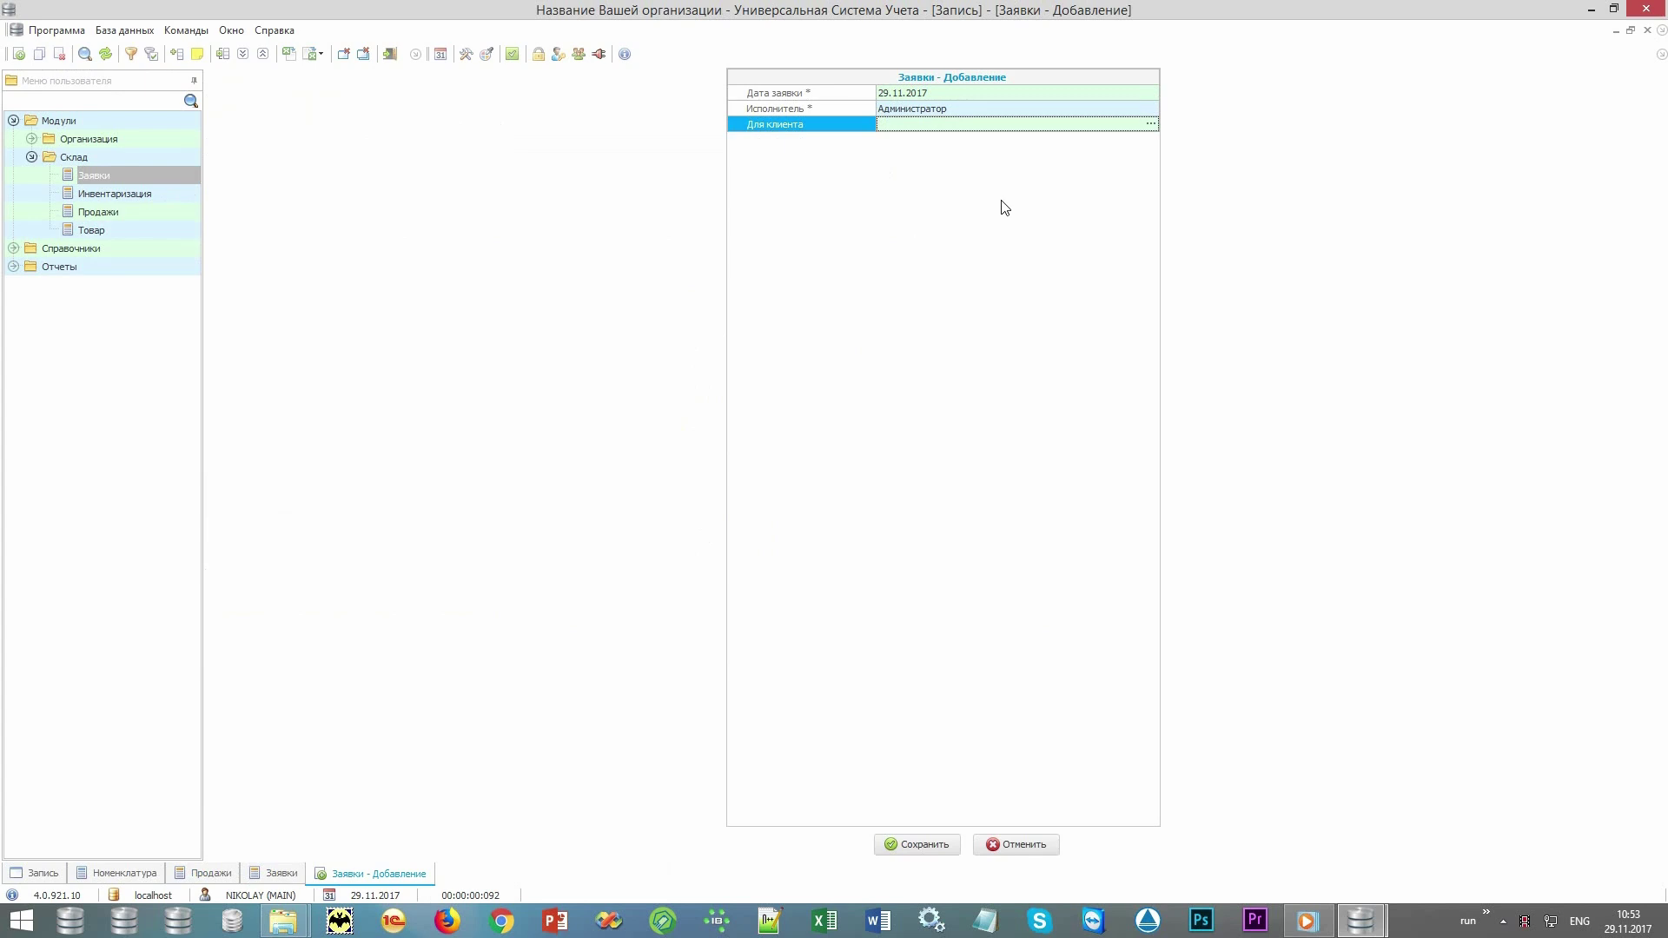
click(1152, 126)
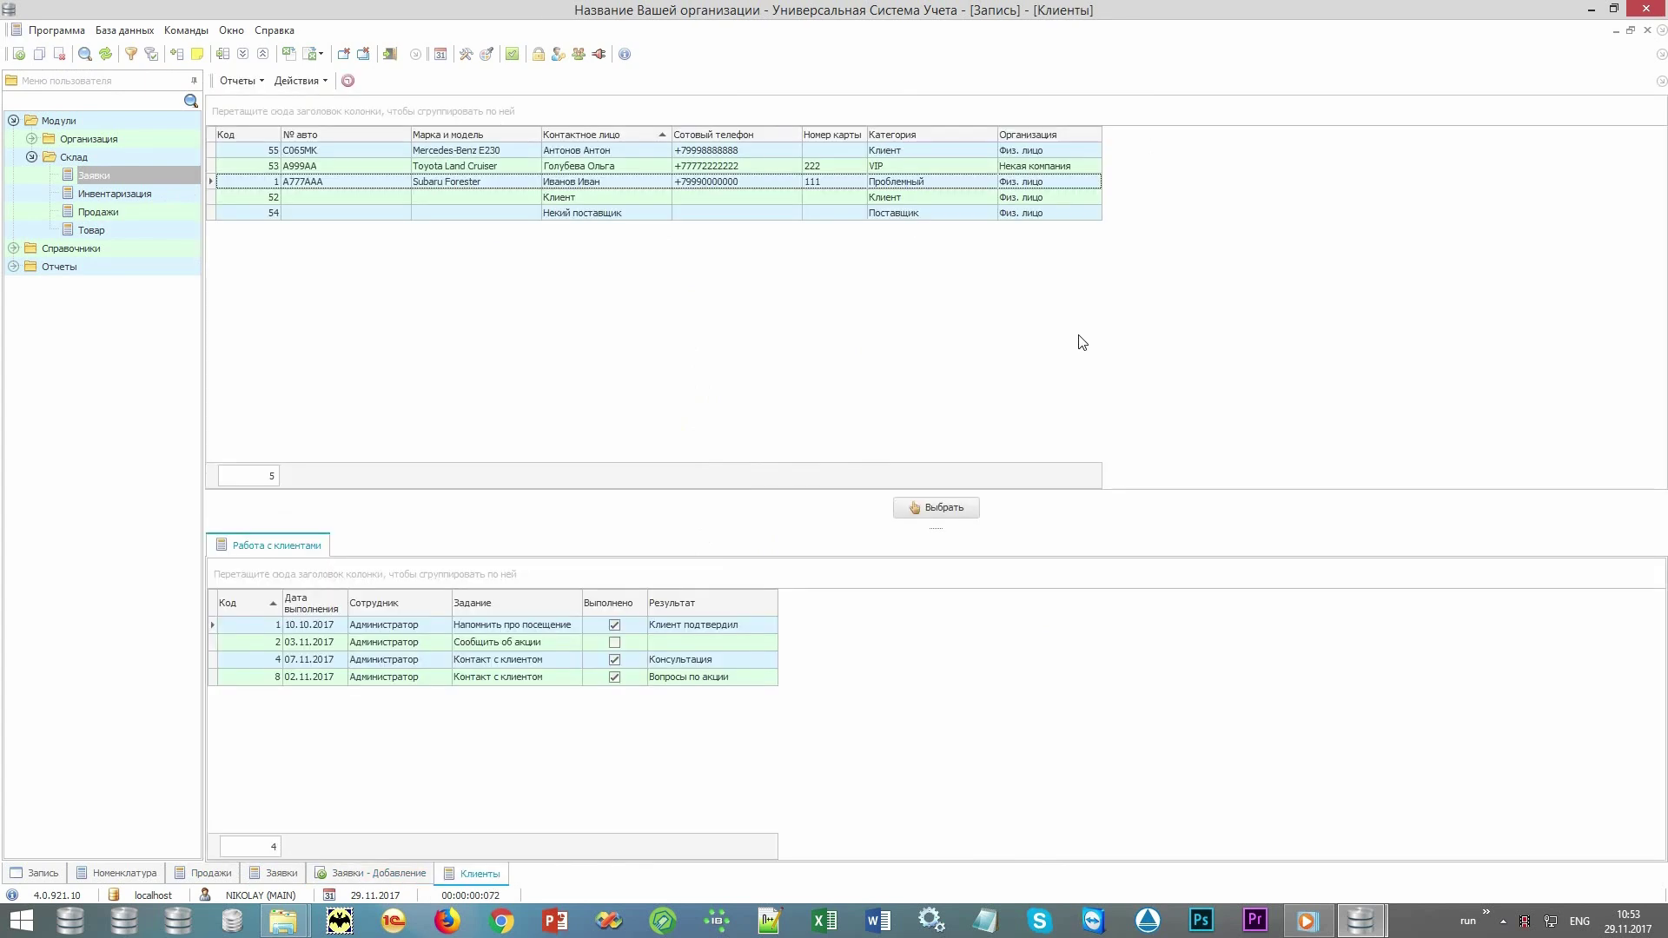
double_click(652, 153)
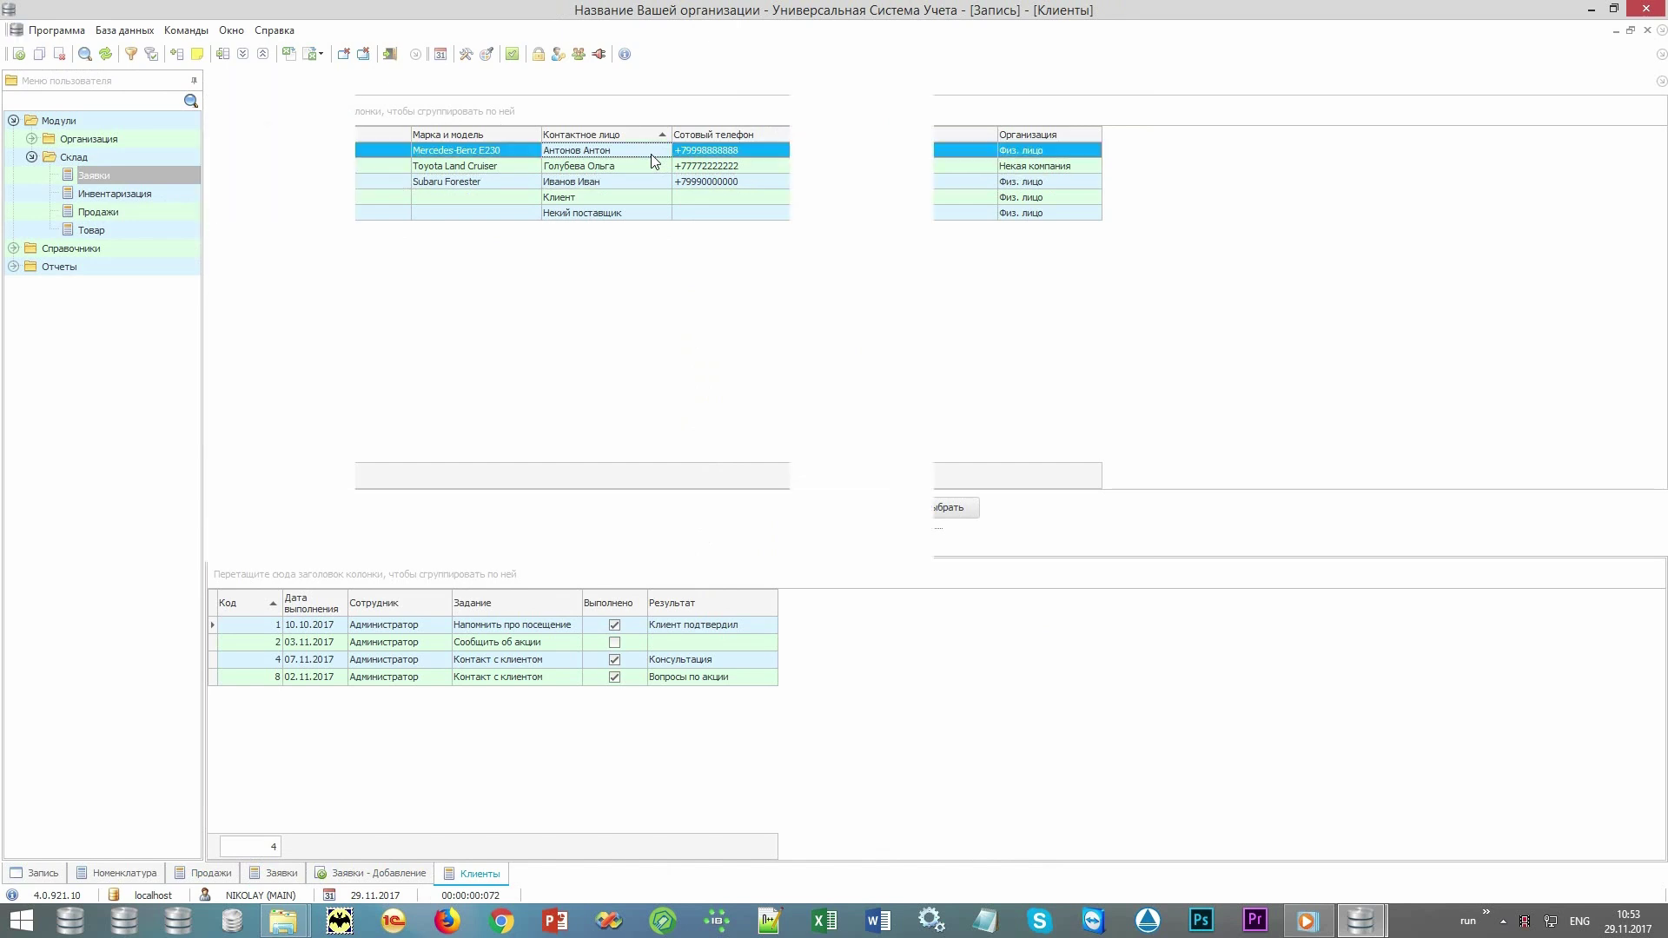
click(911, 845)
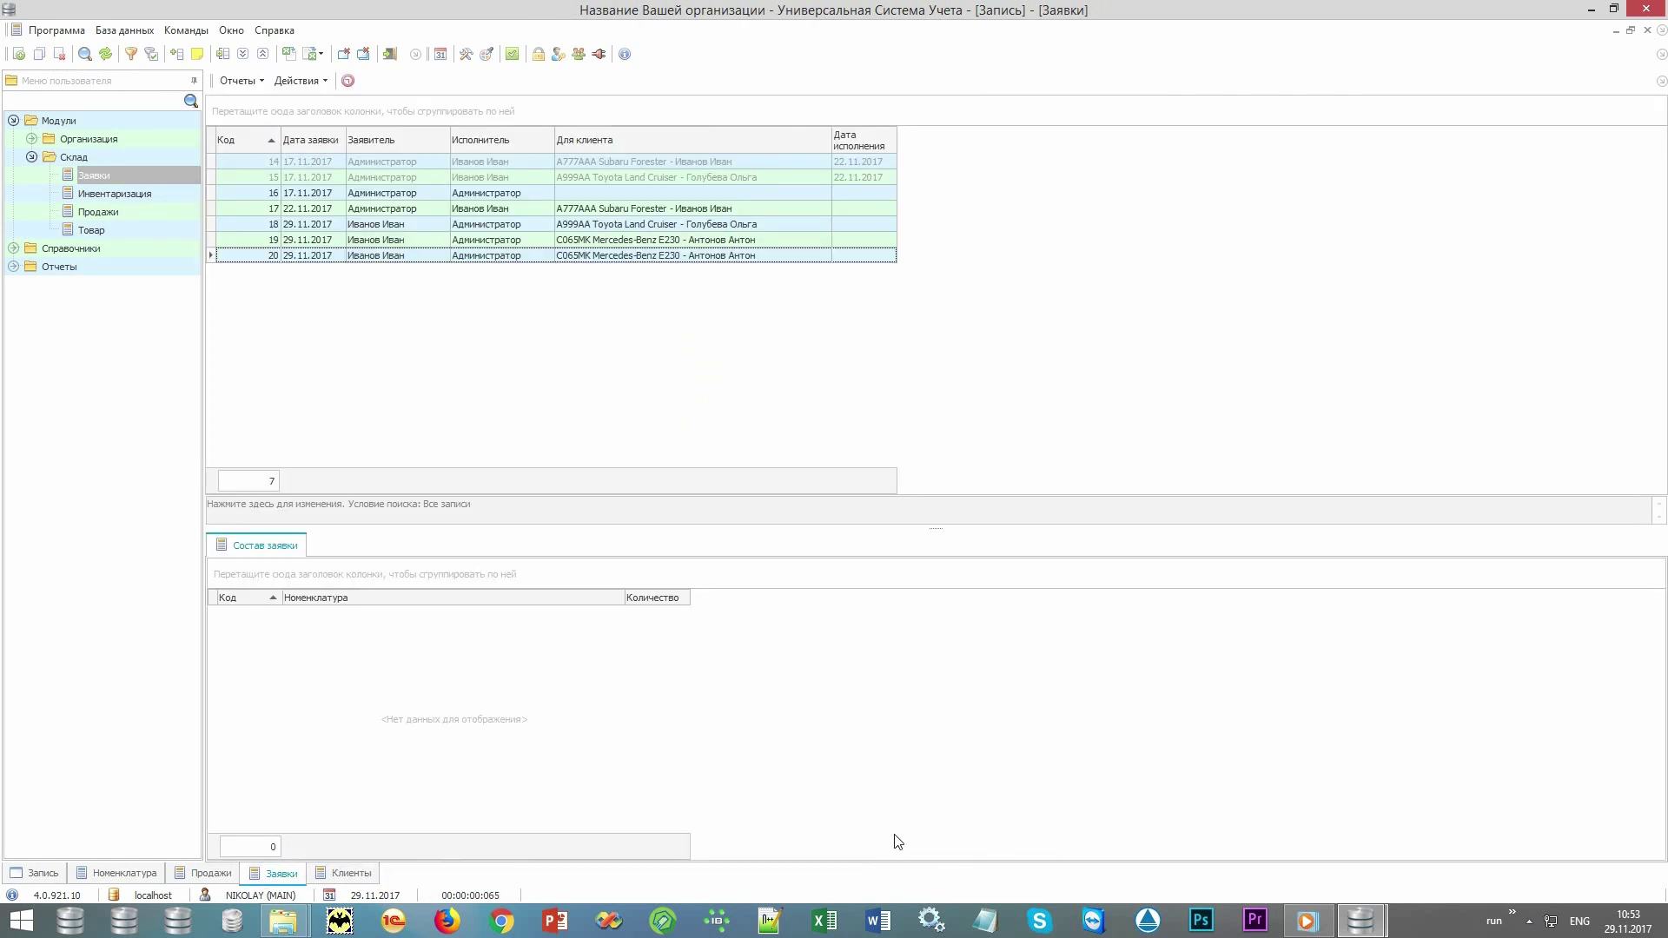
Add oil filter 10005 with quantity 1 to the request's items.
right_click(790, 769)
click(901, 396)
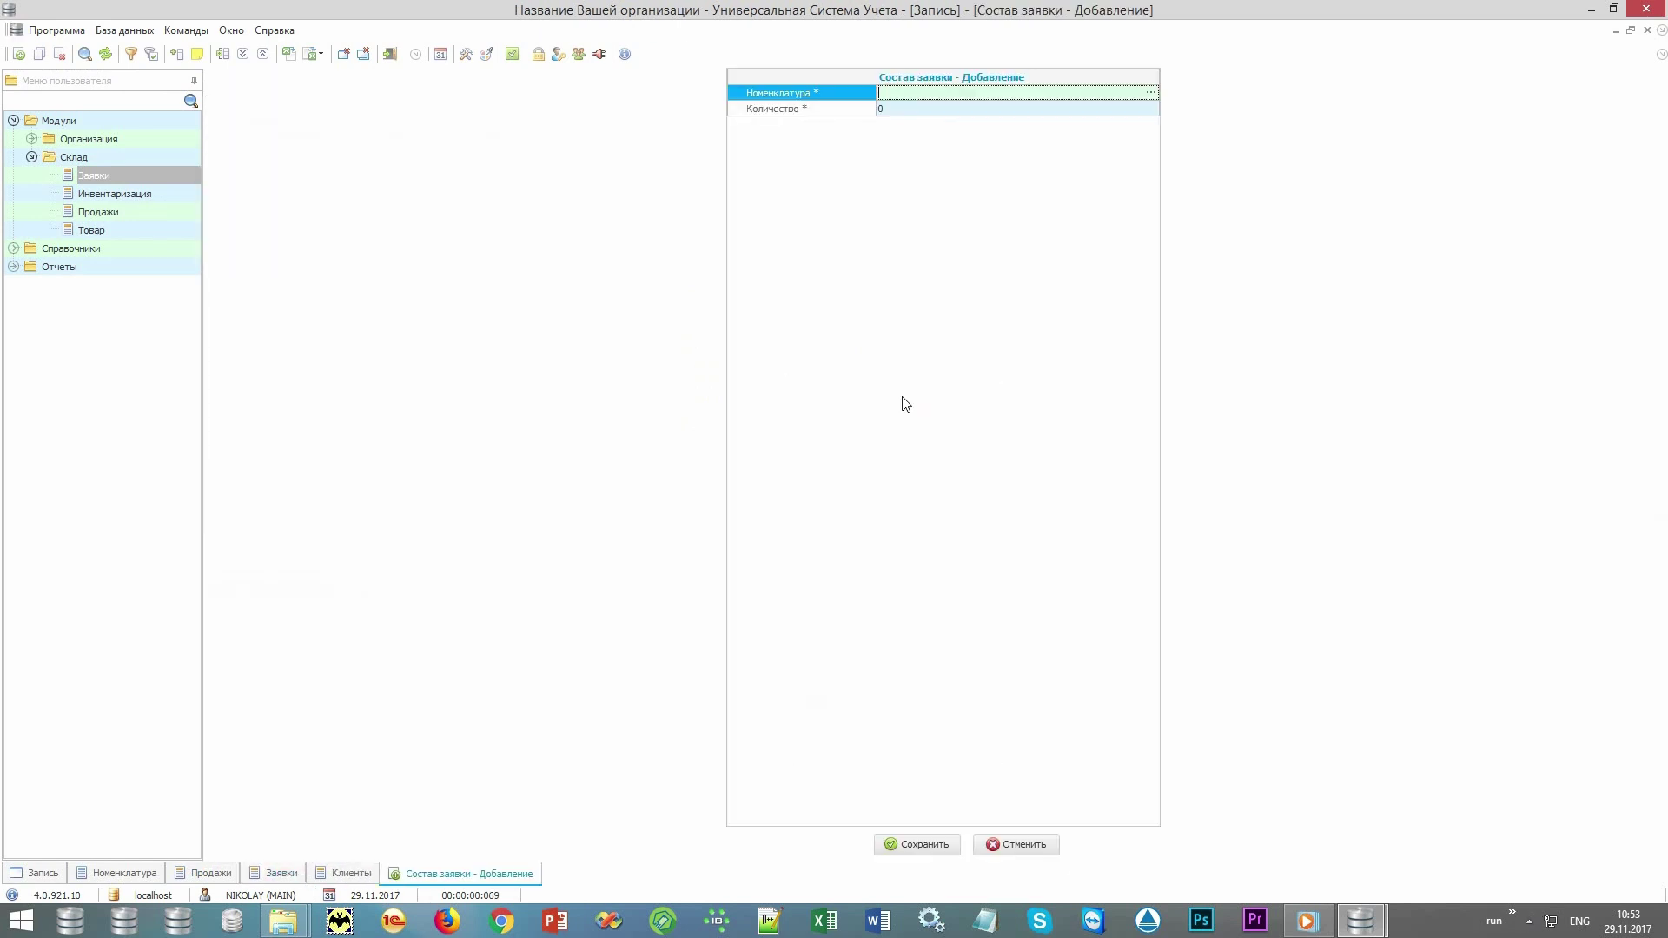
key(Down)
key(Return)
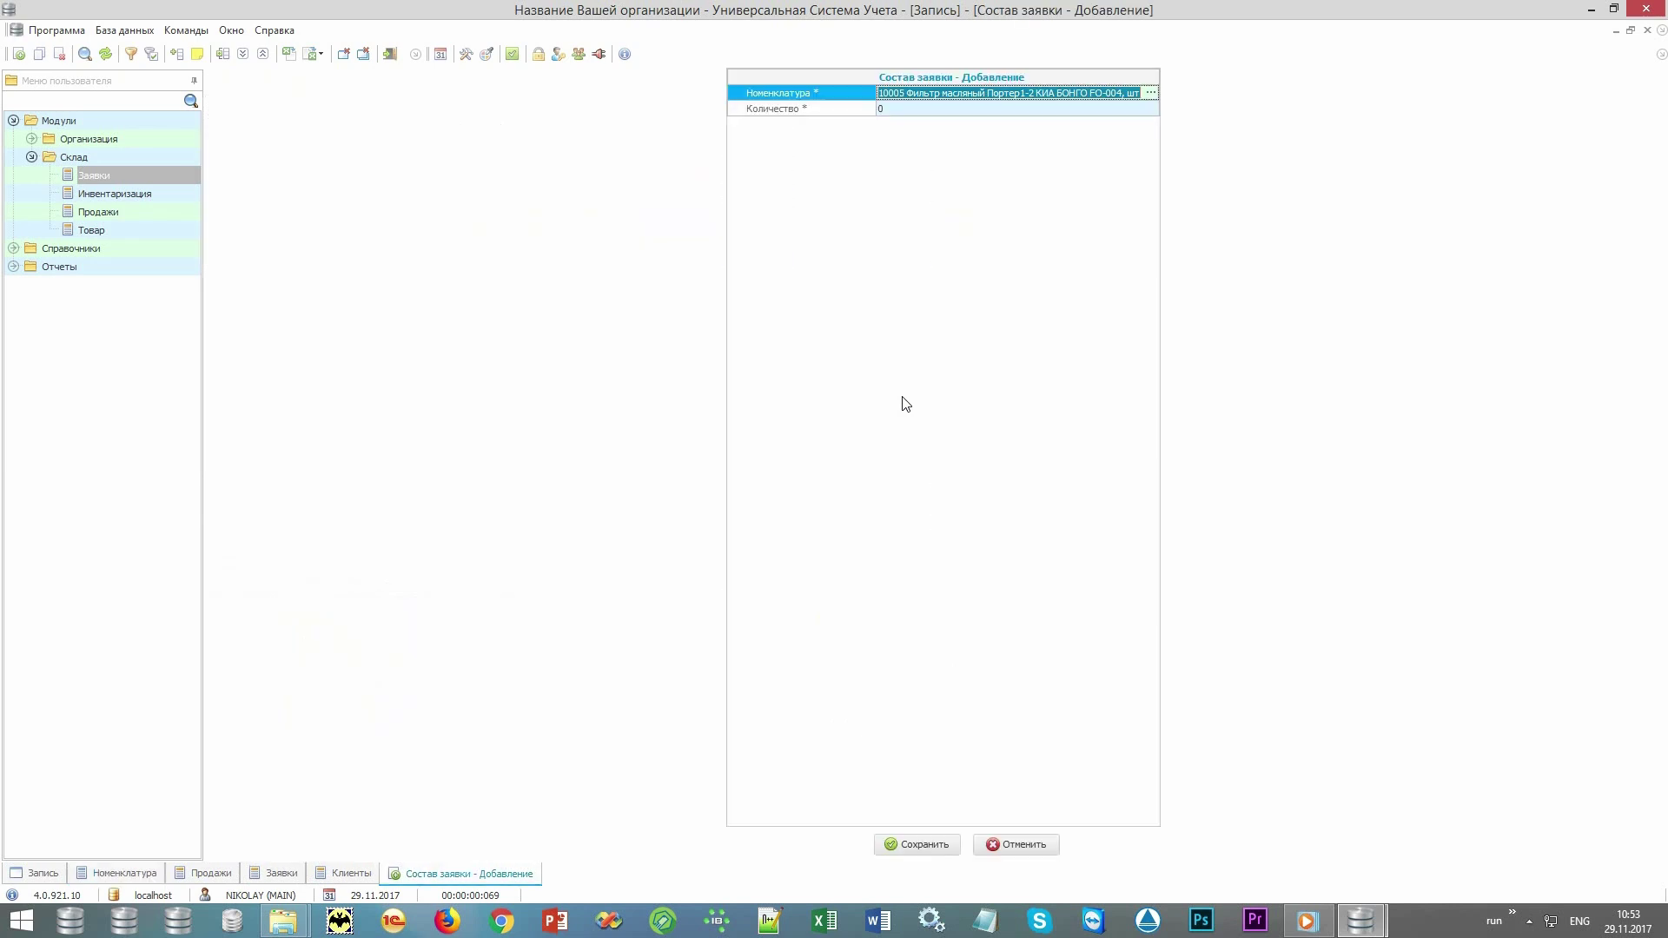
key(Tab)
key(Return)
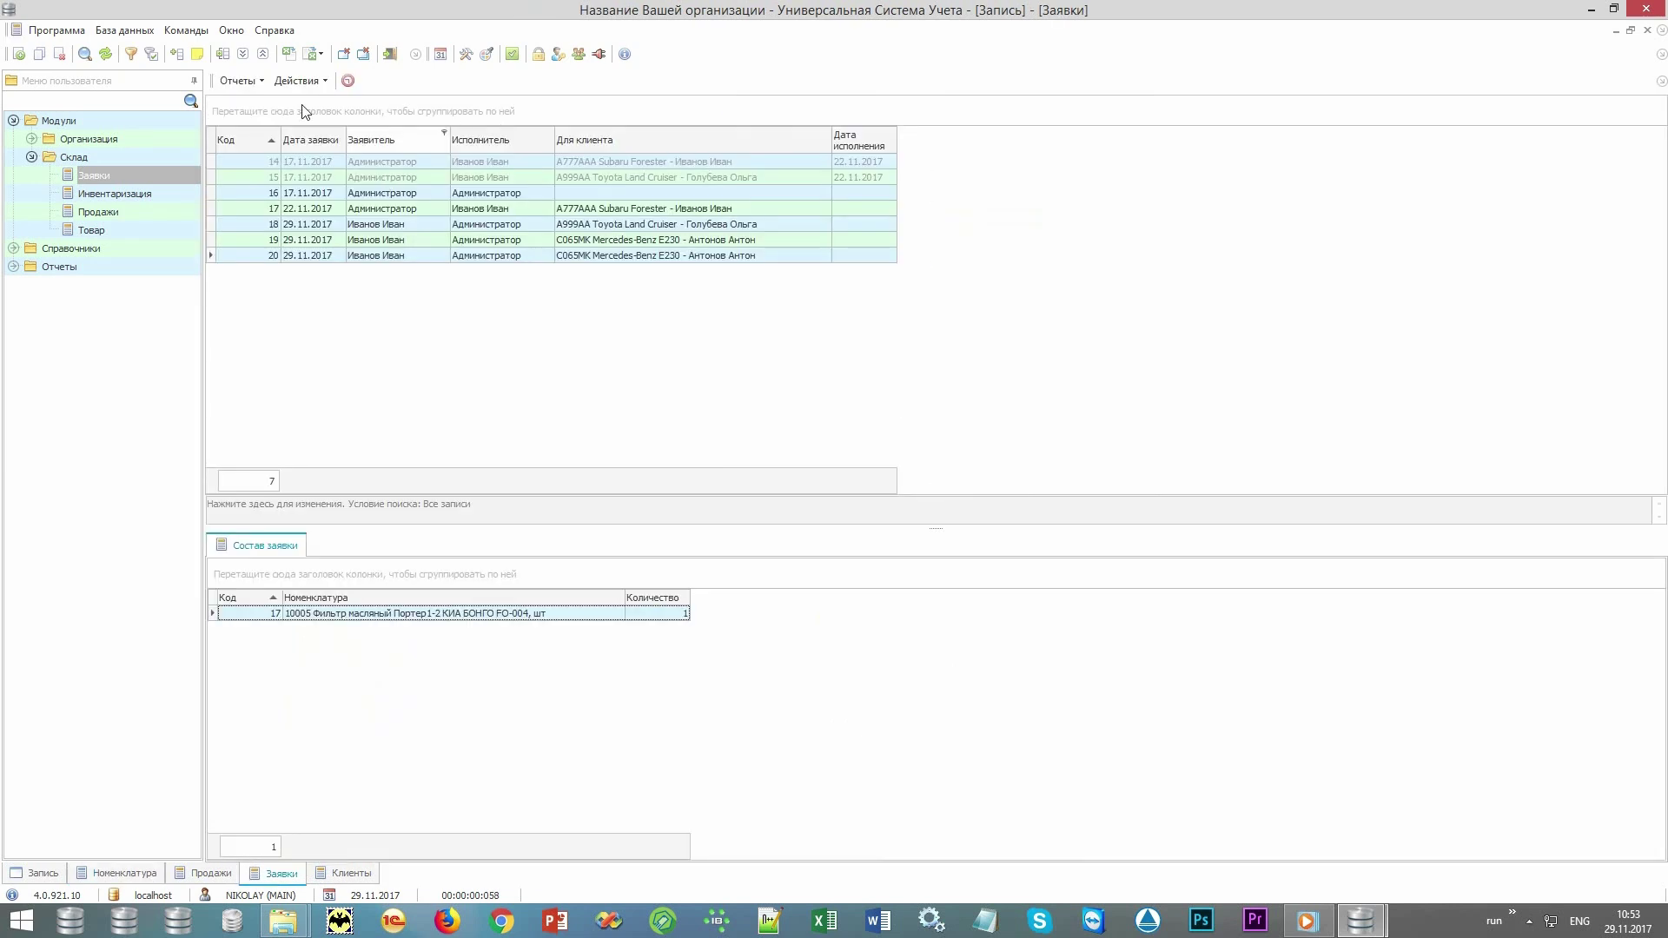
click(239, 80)
Preview the printable Заявка form for request 20, zoom in, then close it.
click(247, 102)
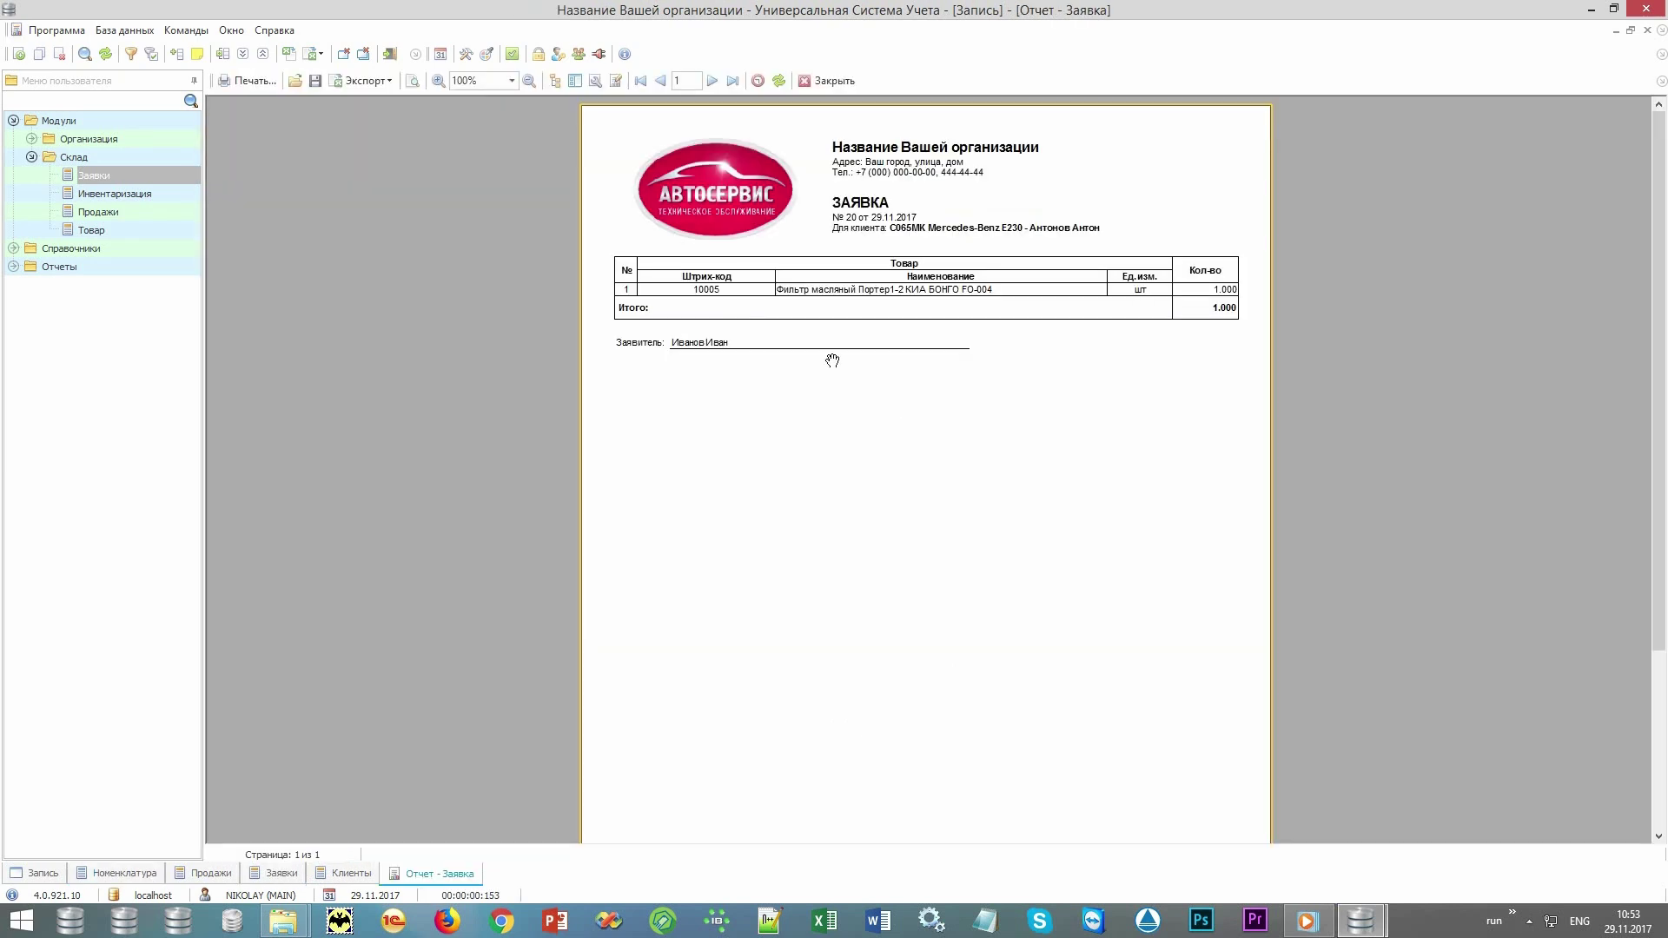
scroll(833, 360, up, 2)
scroll(832, 359, up, 1)
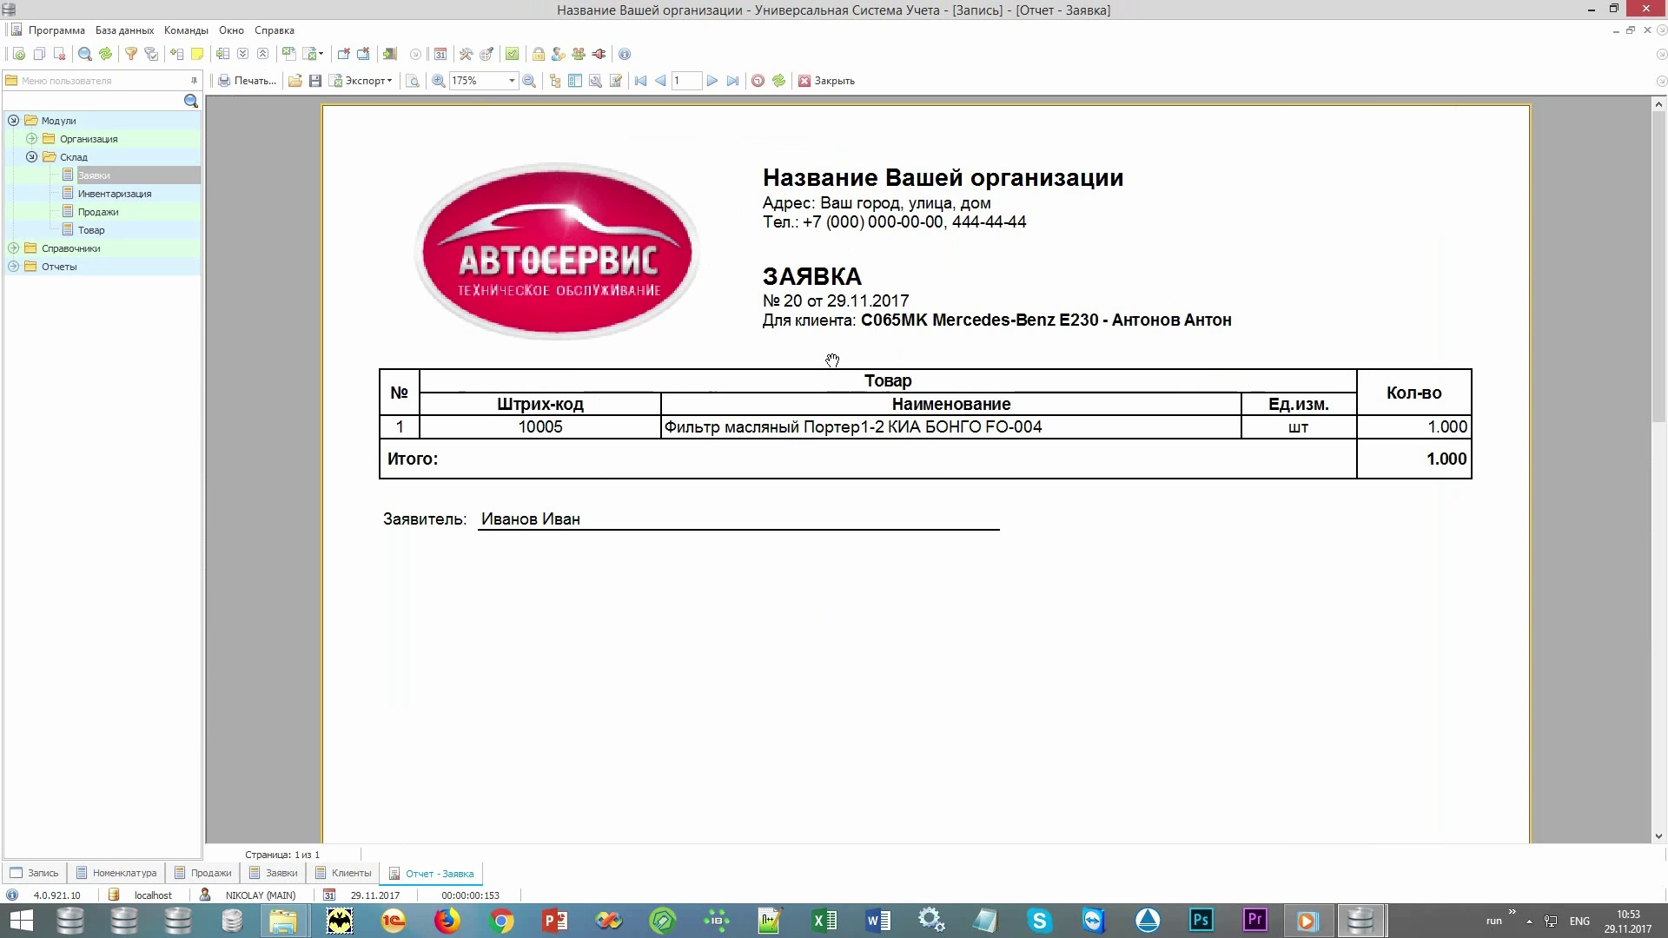
click(824, 81)
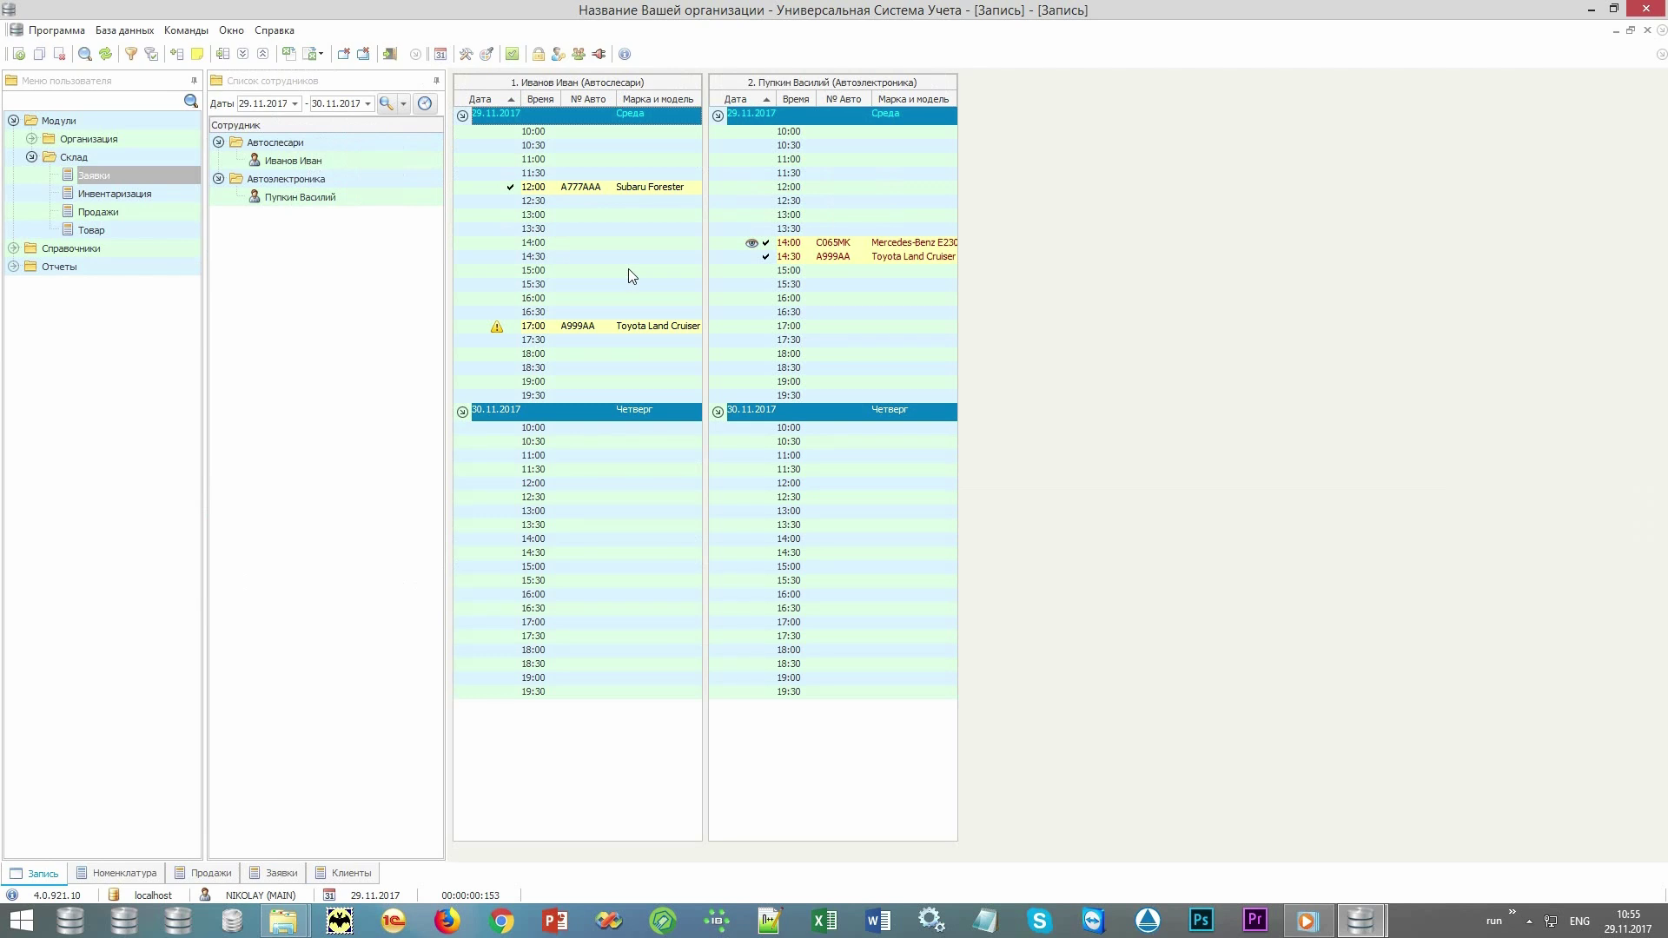
Keep 30.11.2017 as end date, book the auto-electrician's 18:30 slot, and open the client list.
click(368, 104)
click(368, 105)
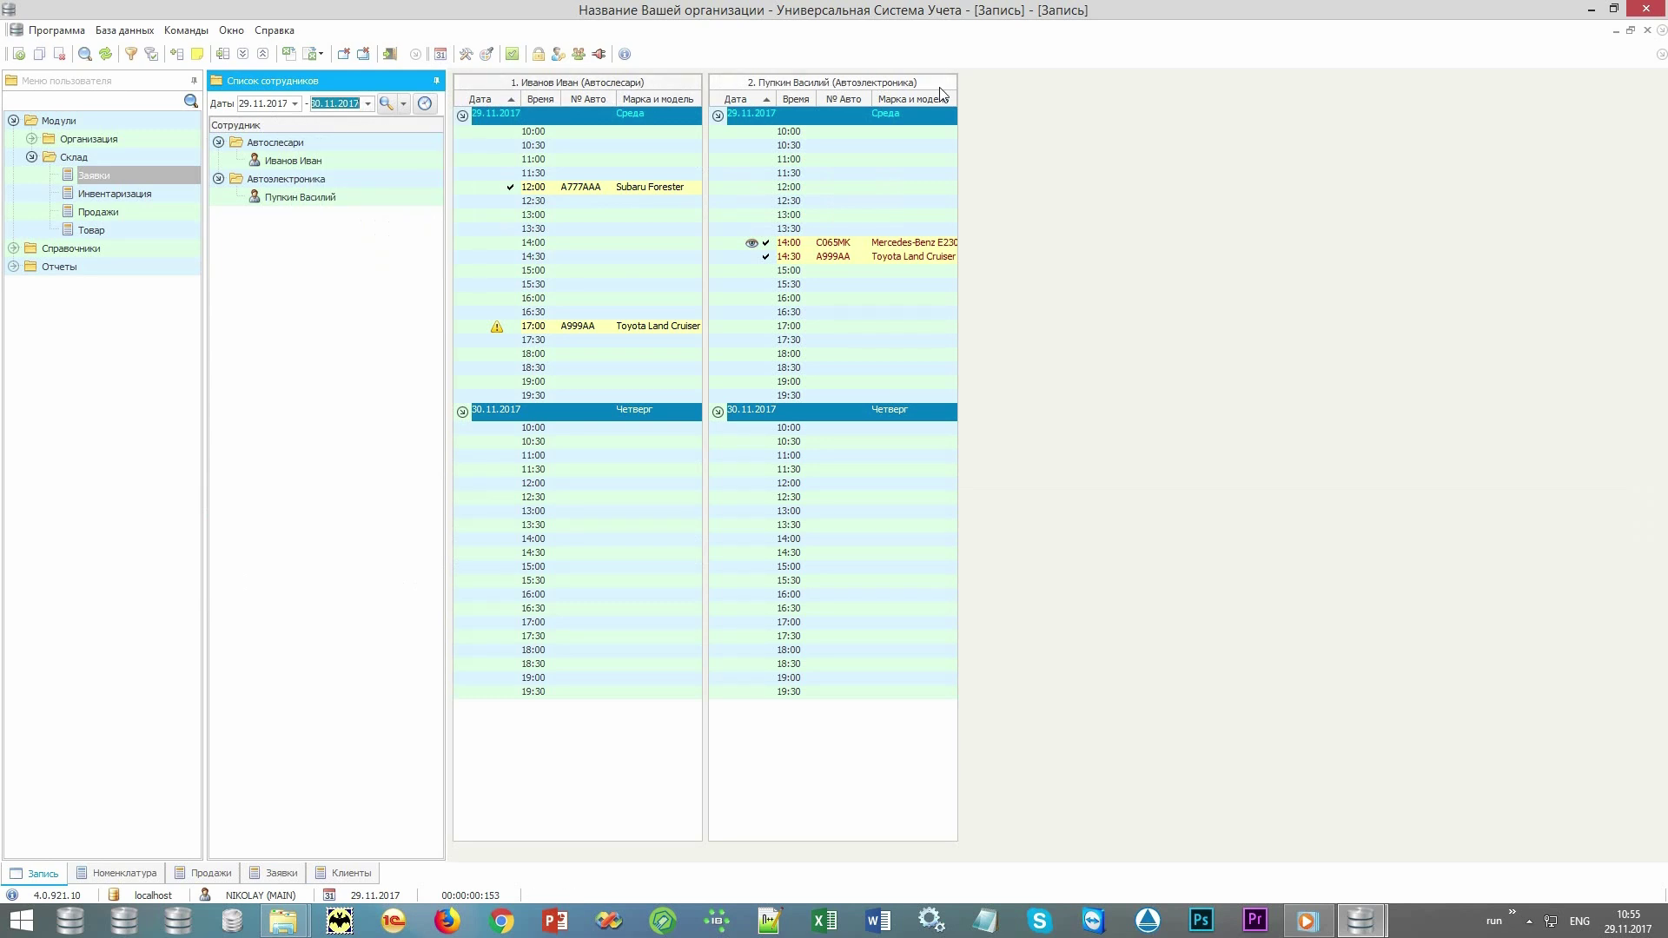
double_click(899, 367)
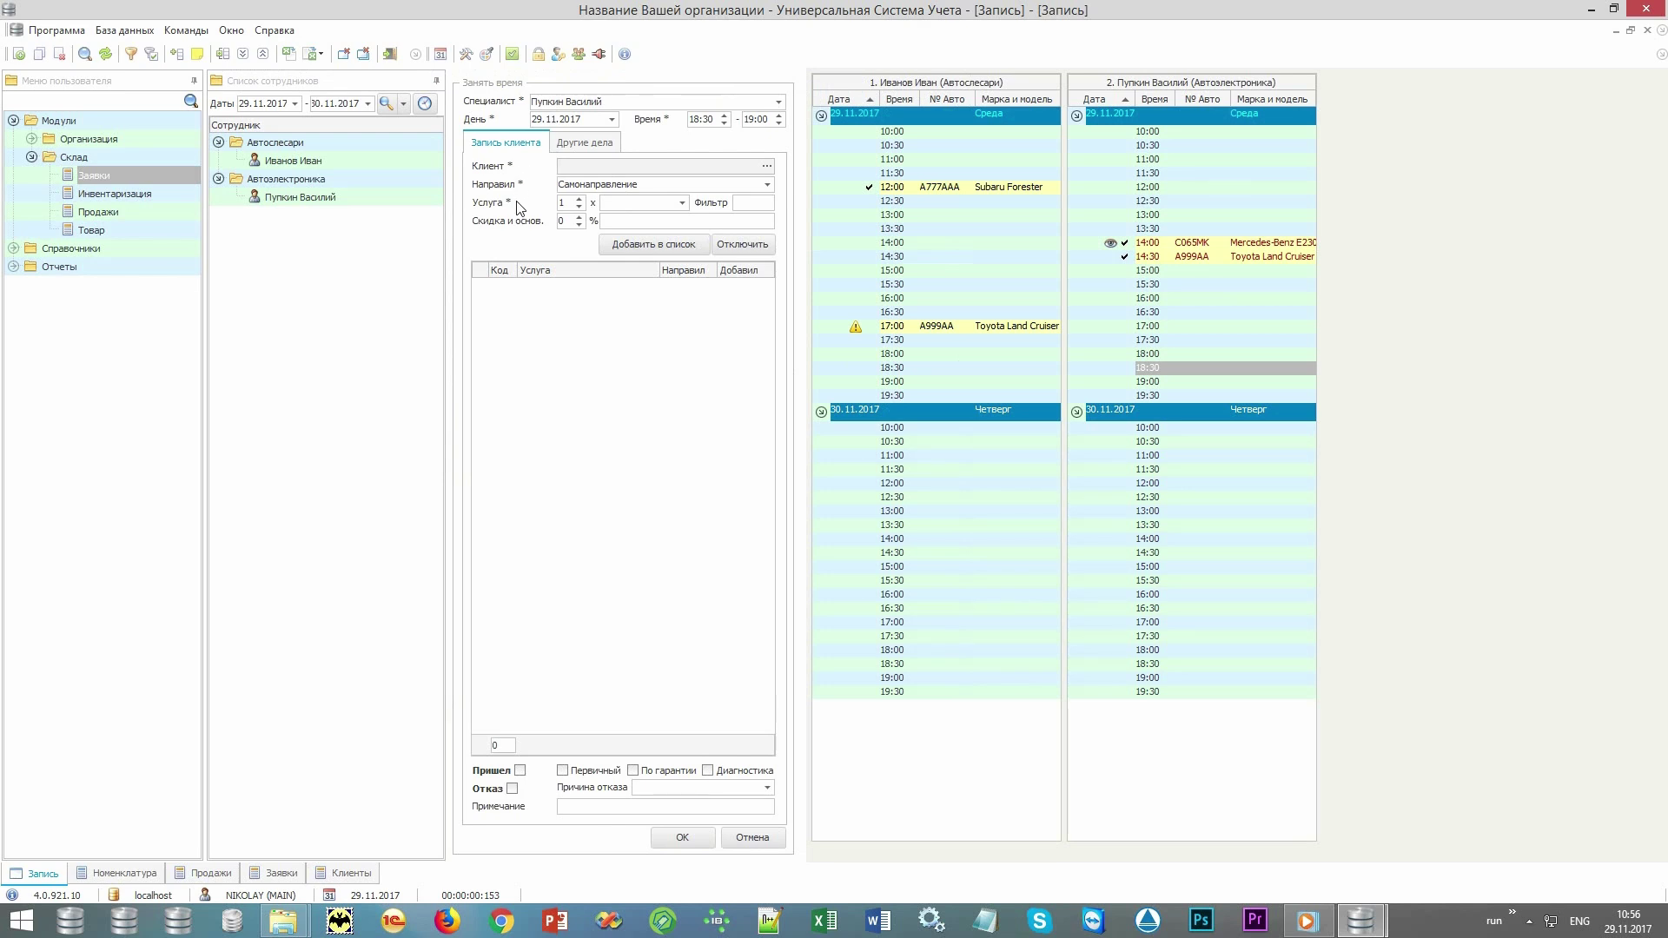
click(767, 168)
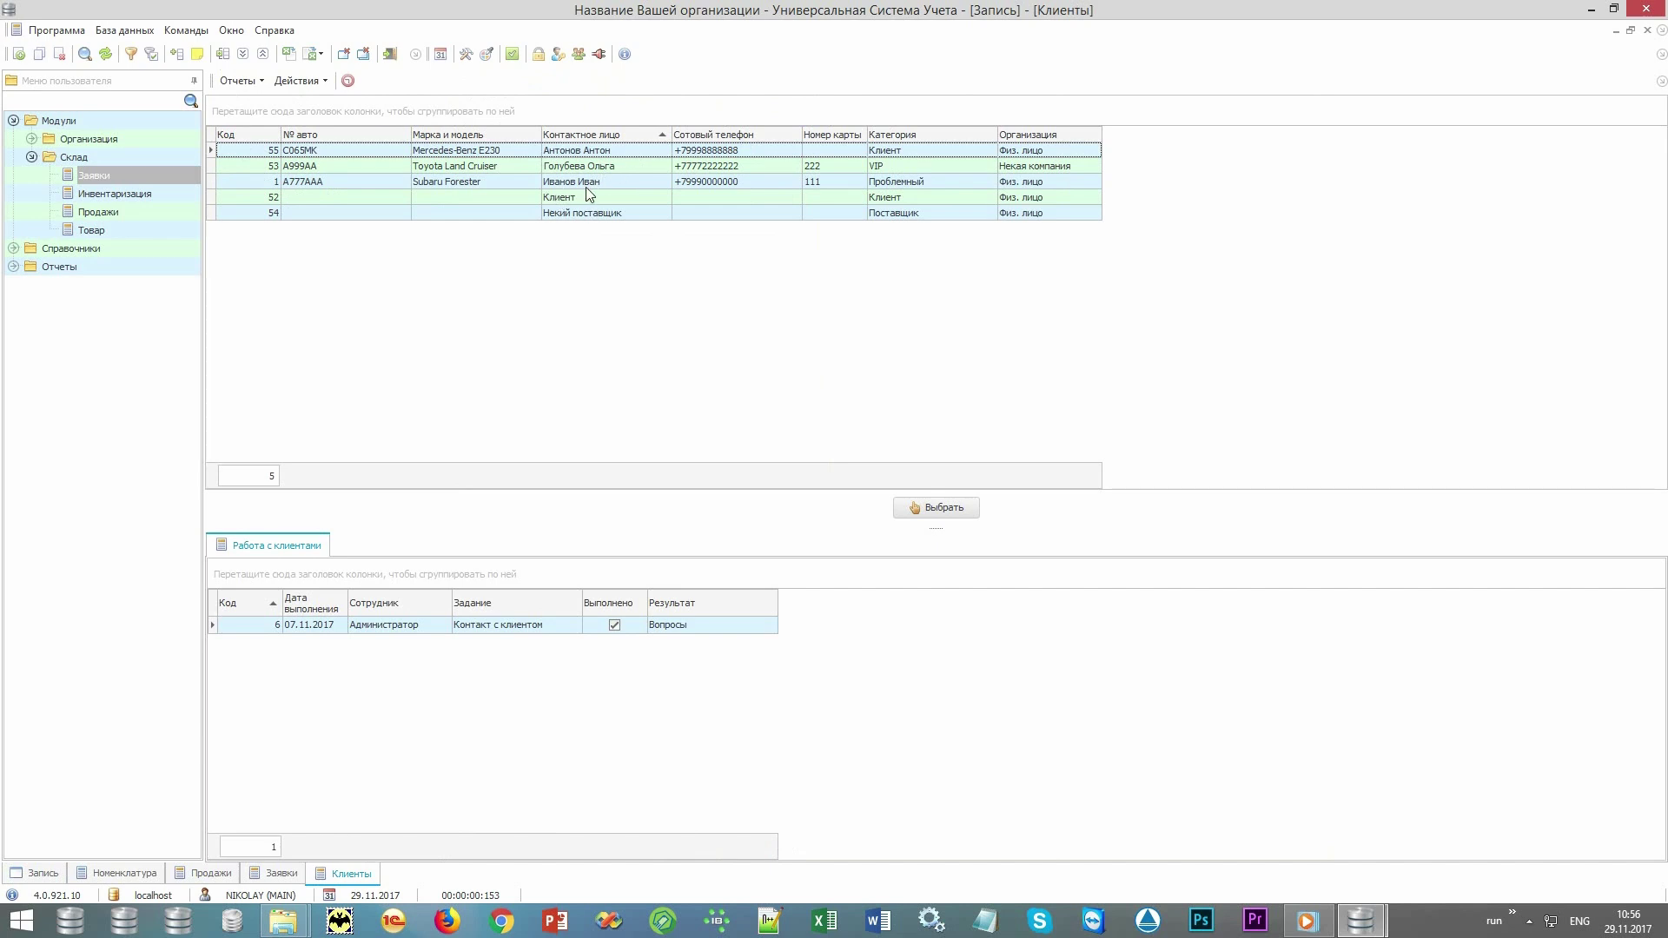
Start a new client with car plate x000xx and make/model Subaru Forester.
click(374, 185)
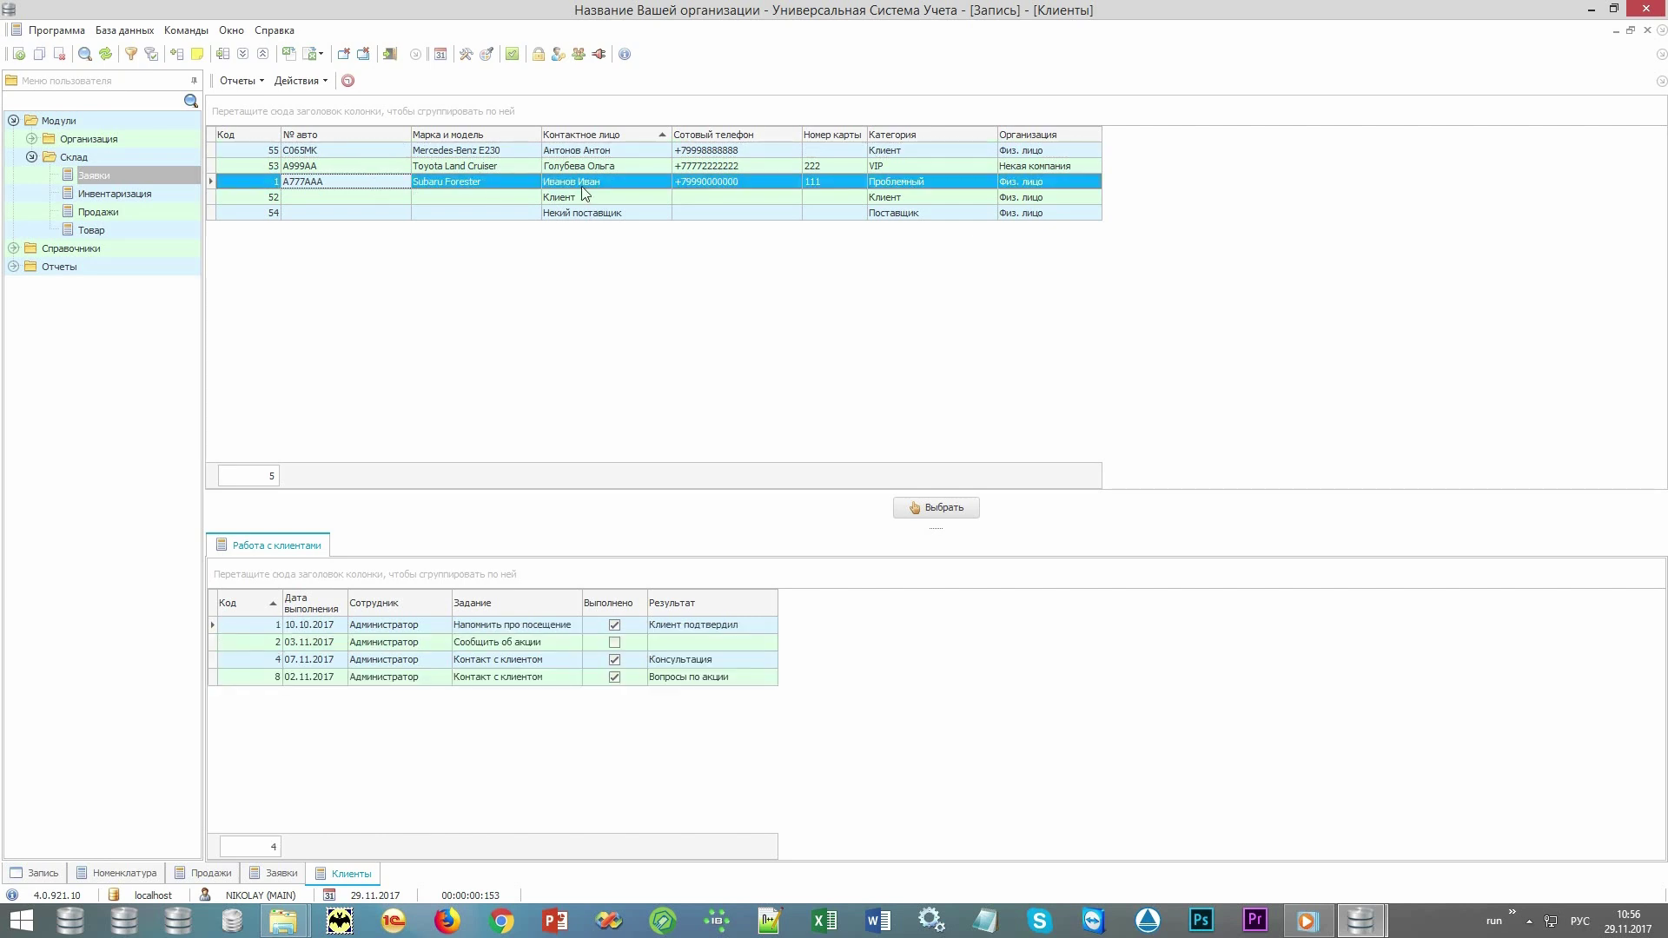
click(846, 186)
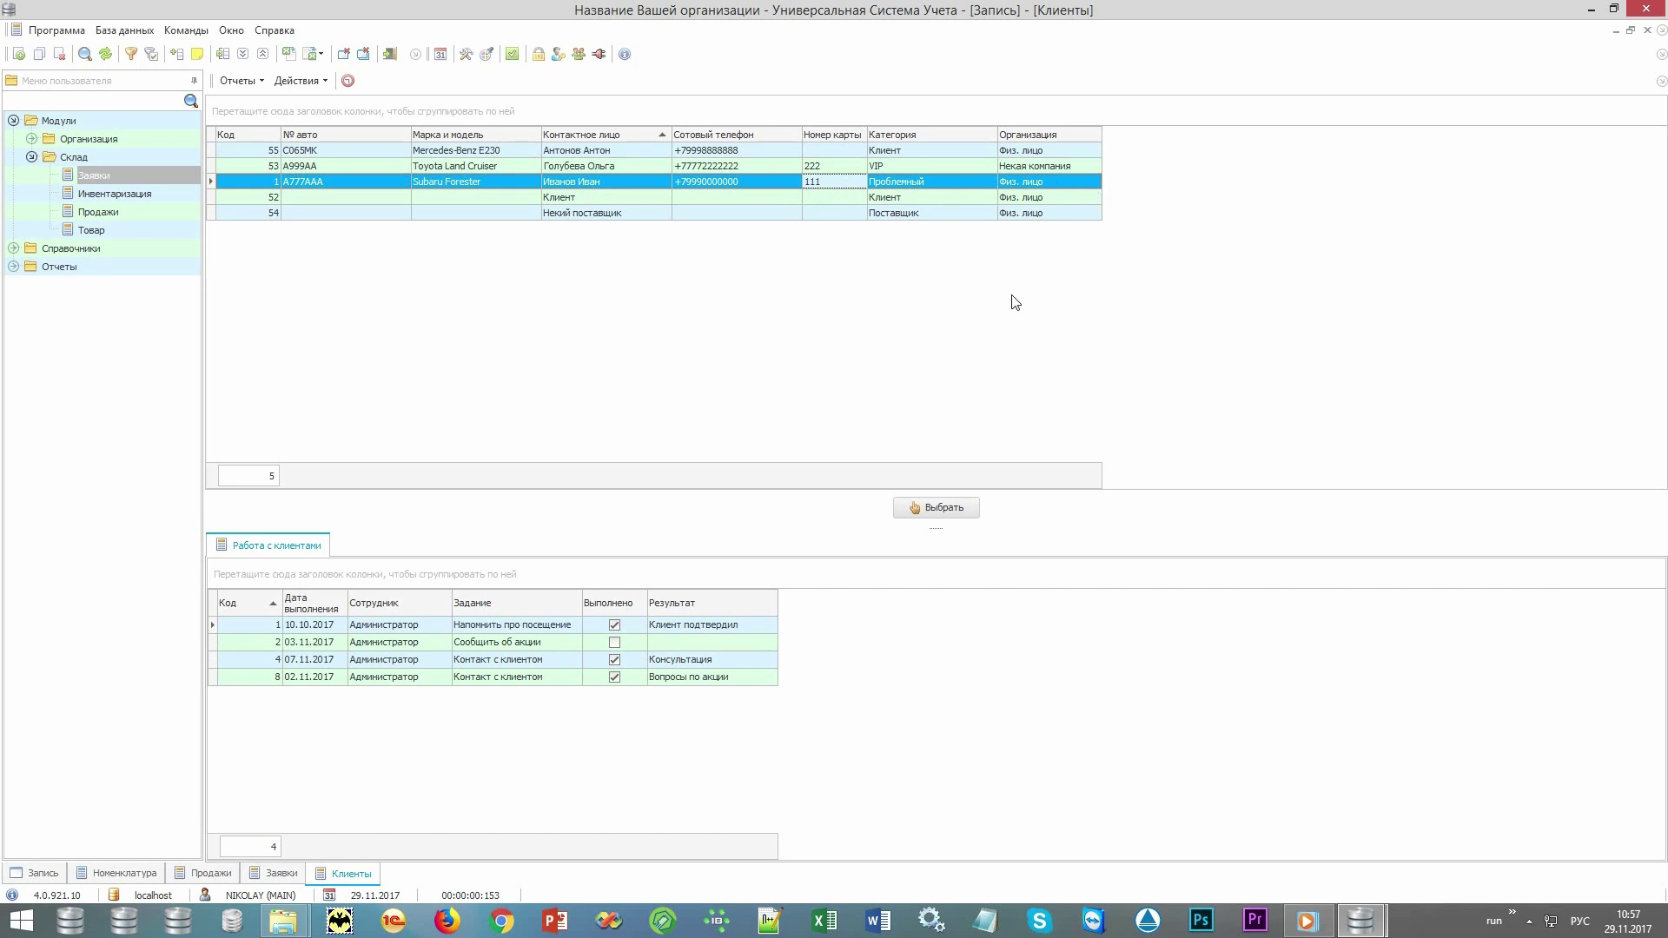
right_click(635, 257)
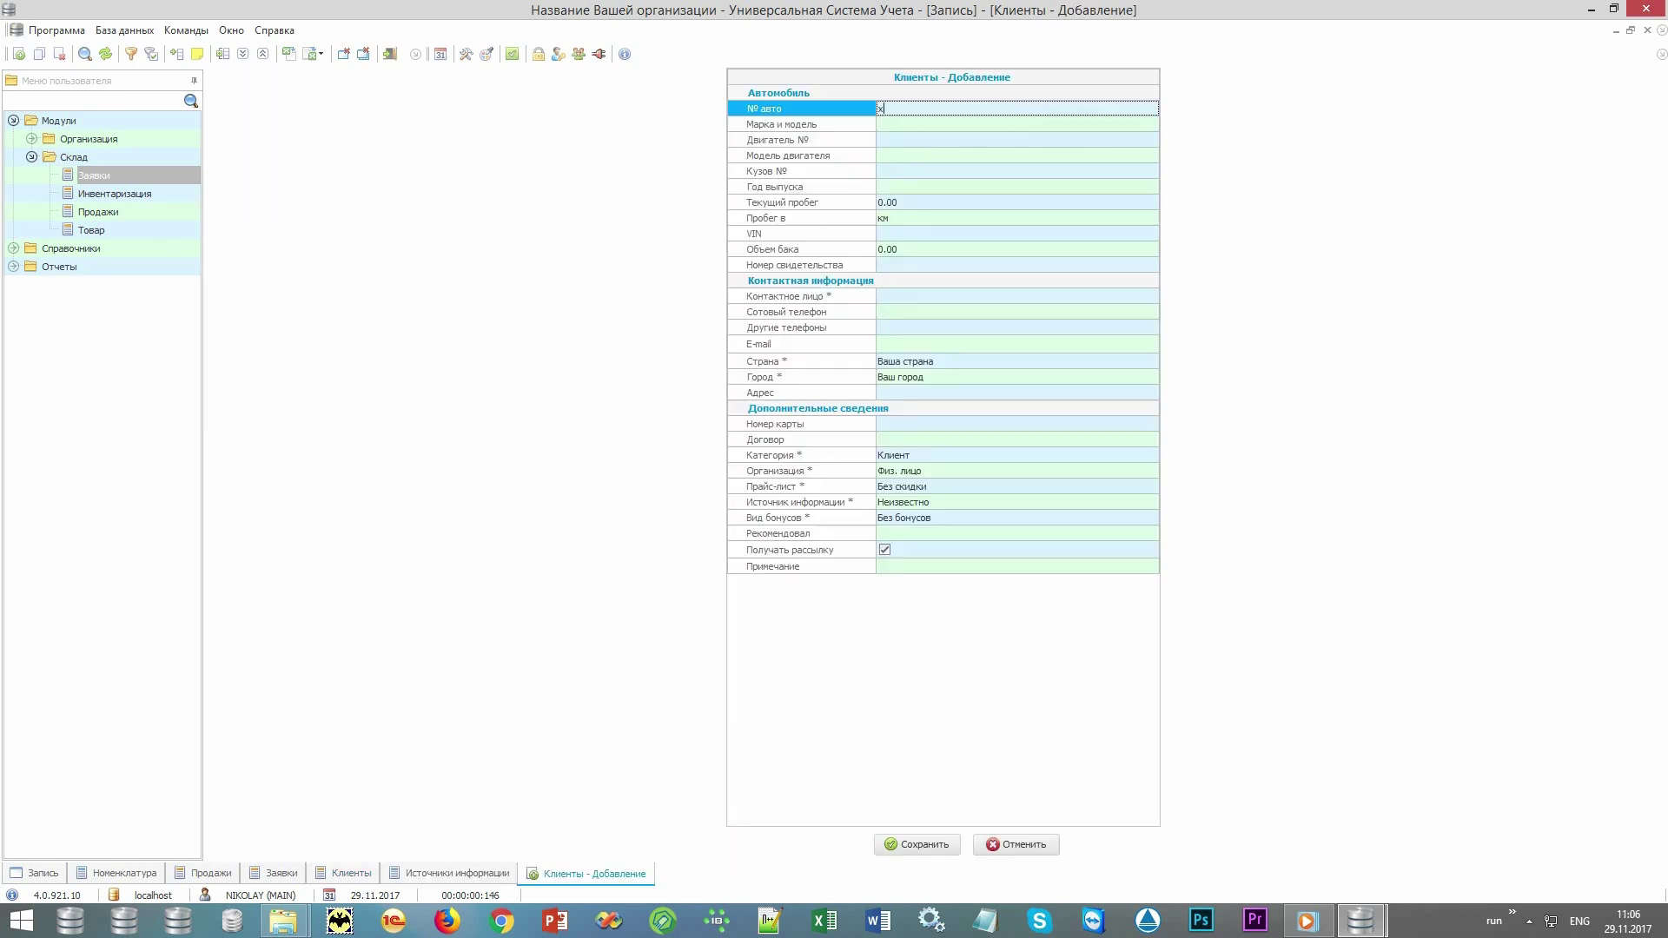
text(000xx)
key(Return)
key(alt+shift)
key(alt+Down)
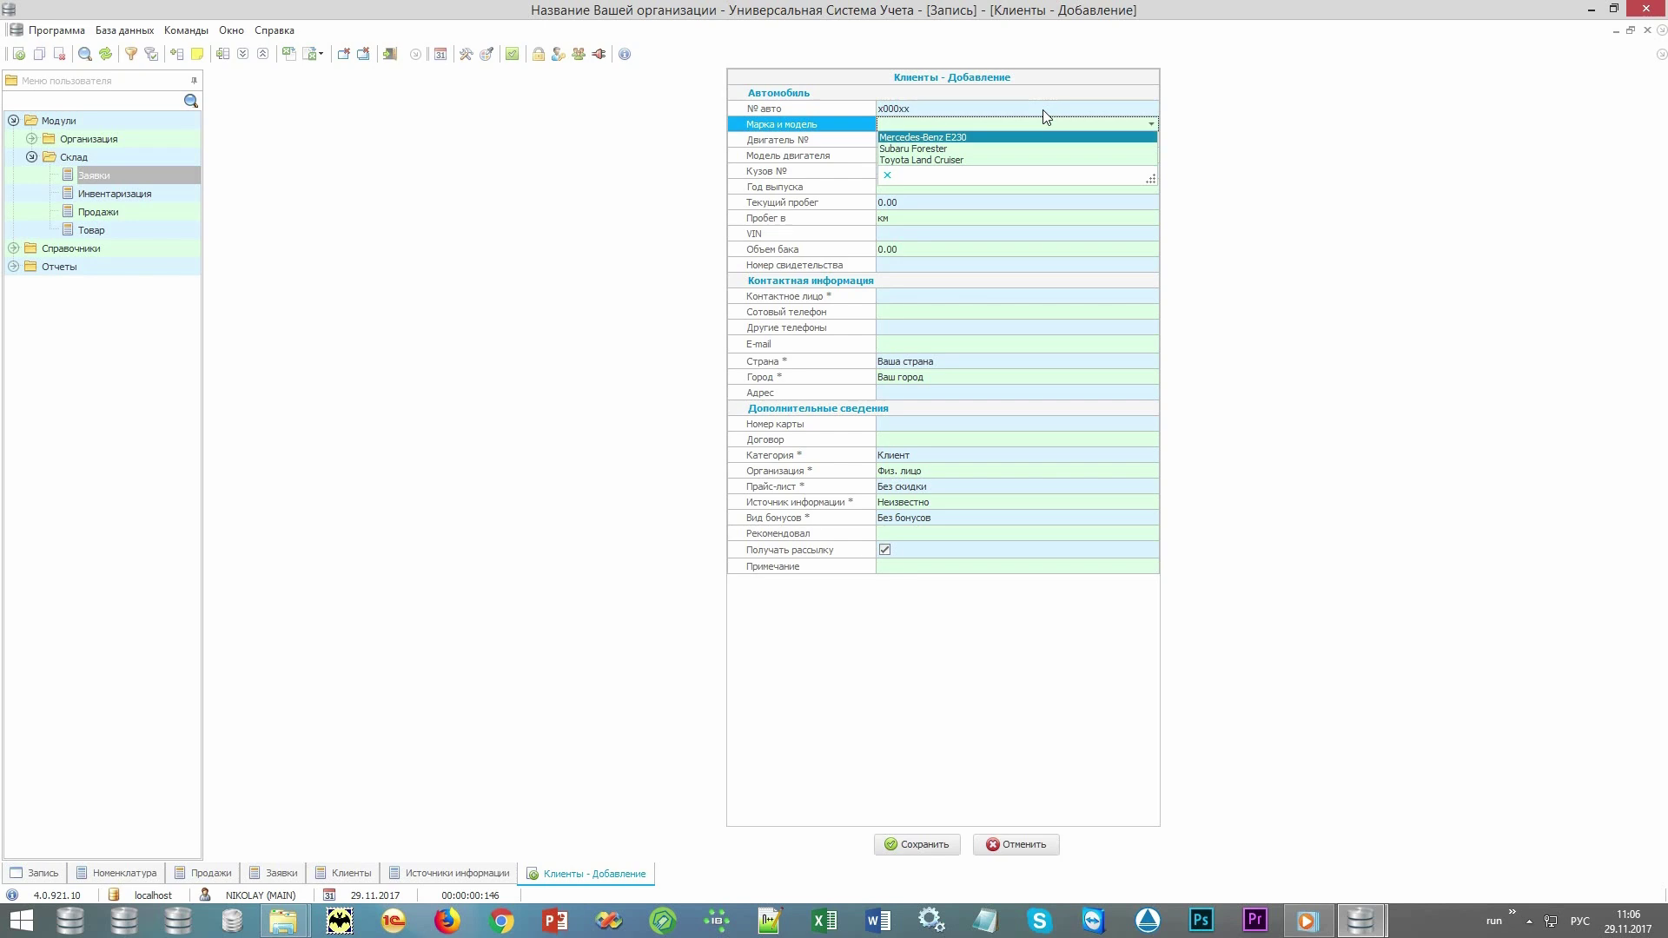
key(alt+shift)
key(Down)
key(Return)
key(Return)
key(Return)
key(Return)
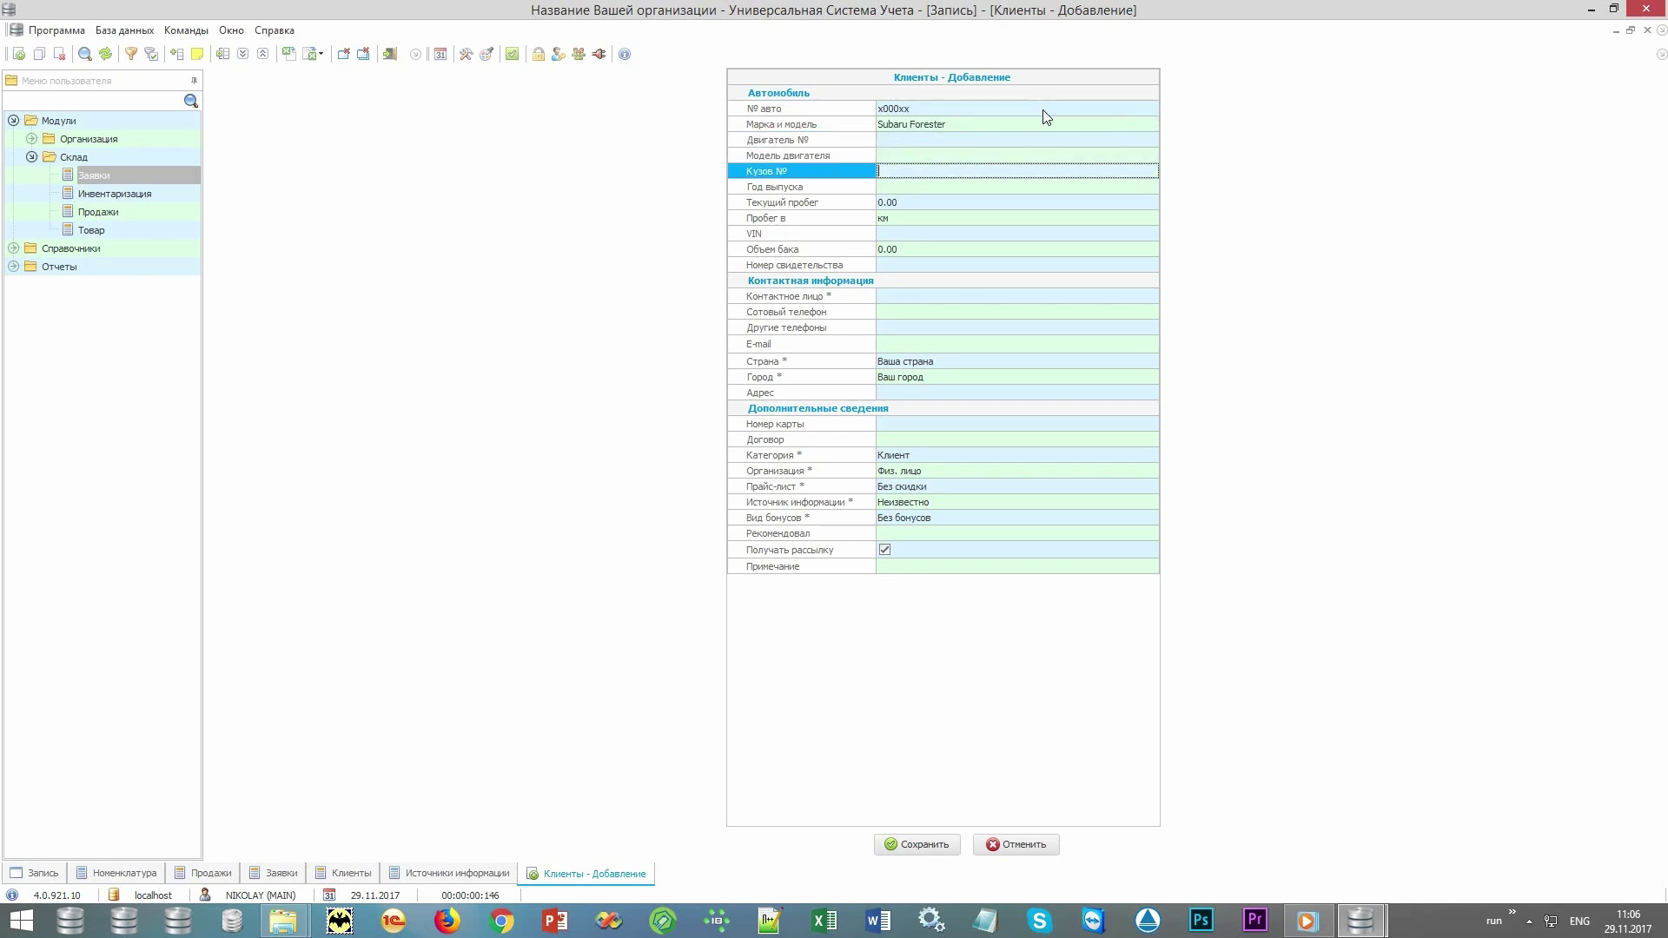
Enter year 2010, mileage 9000, the VIN, tank volume 60, and the contact's name and phone numbers.
key(Return)
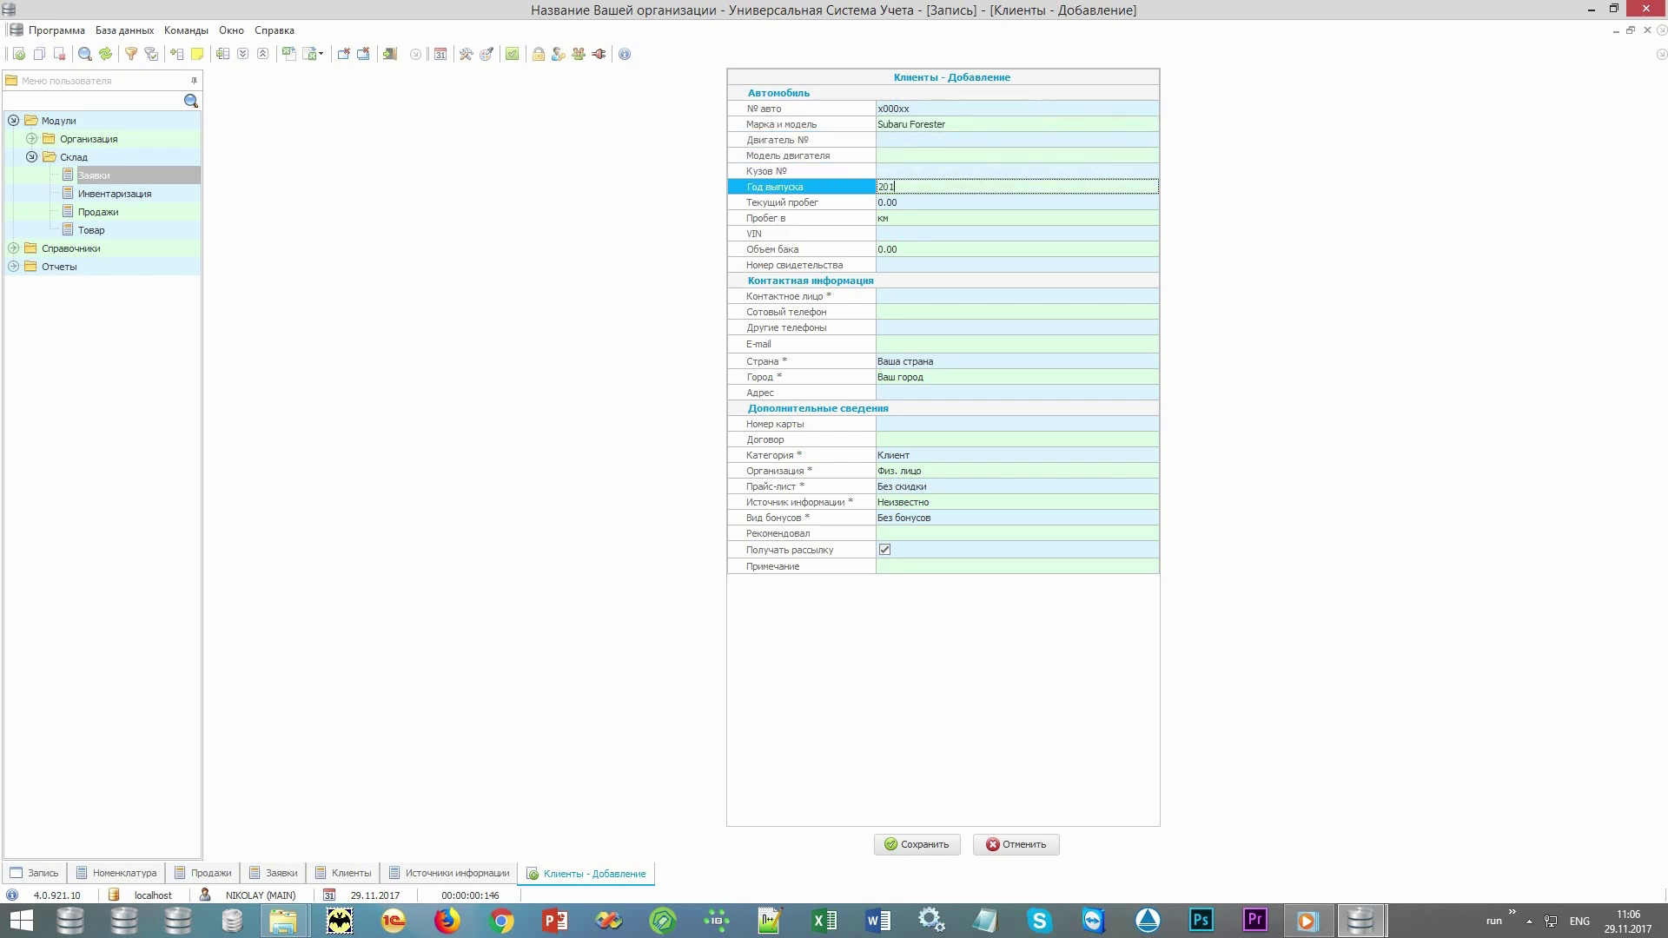
key(Return)
key(Return)
key(Return)
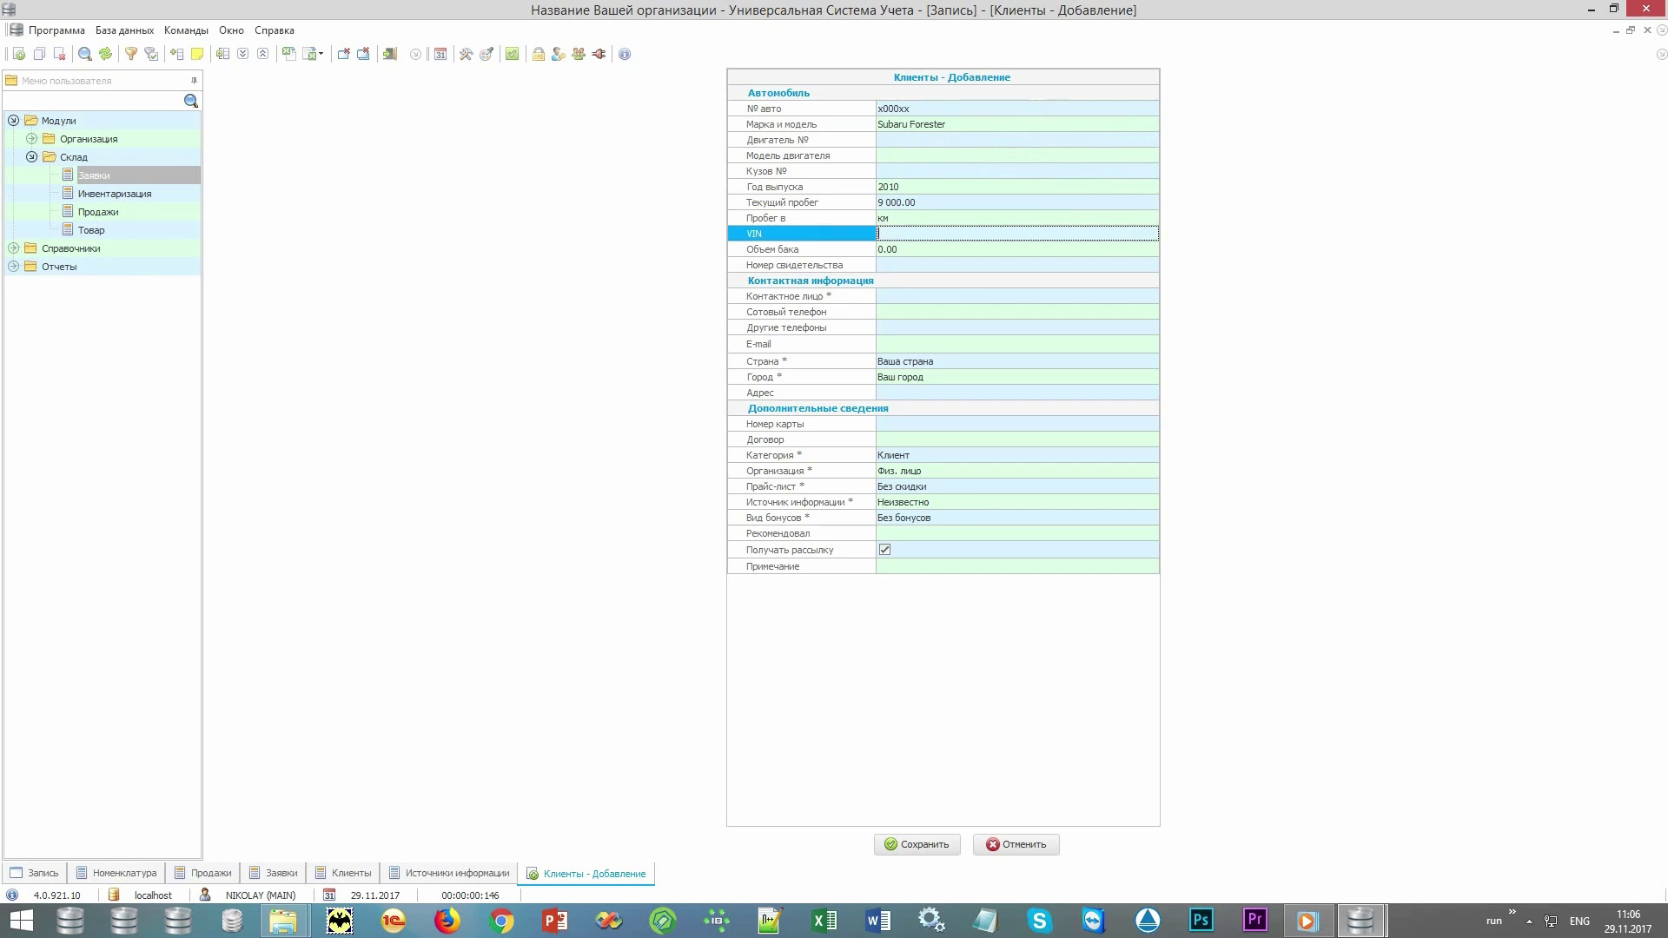
key(Return)
key(Return)
key(Return)
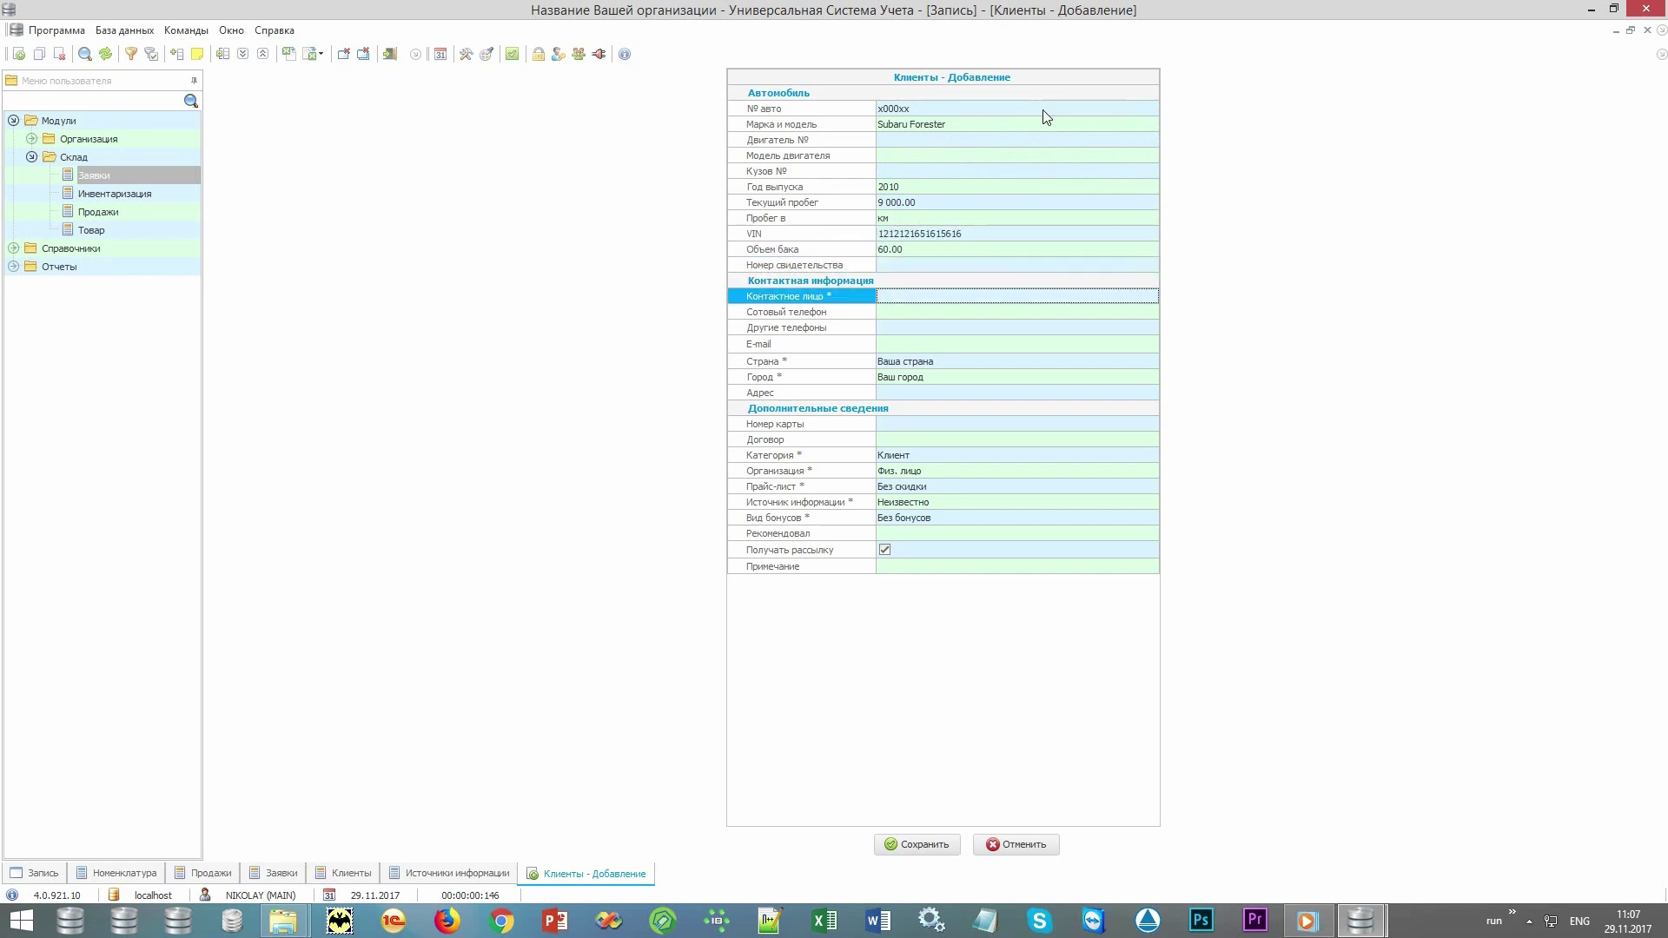
key(alt+shift)
key(Return)
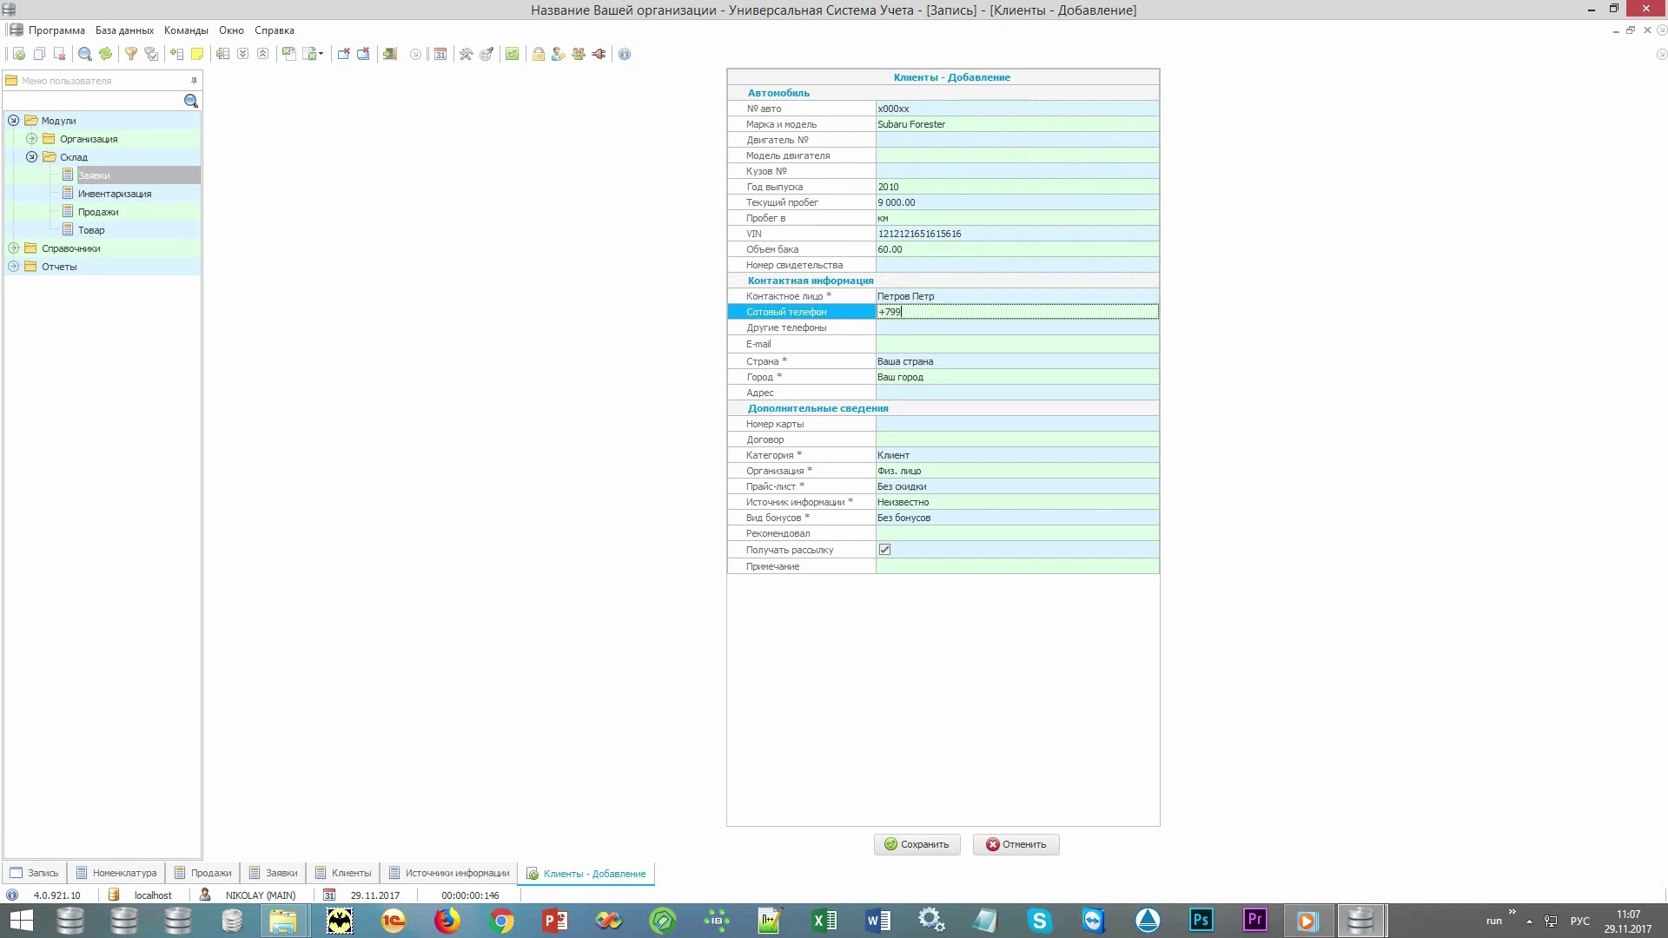
key(Return)
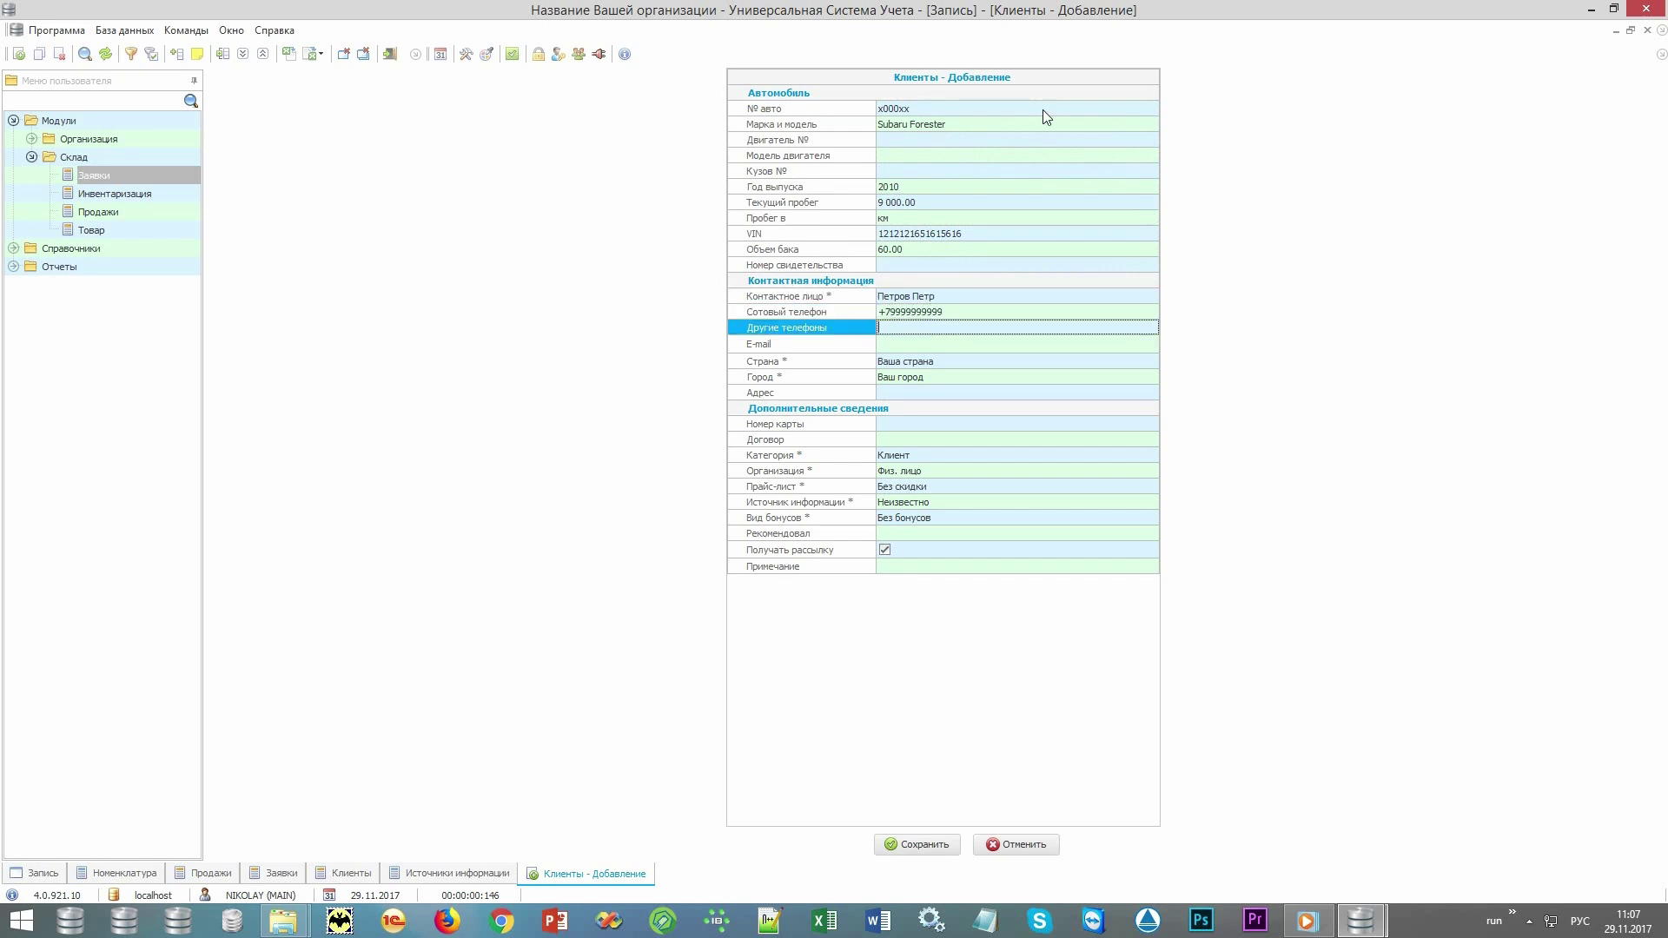
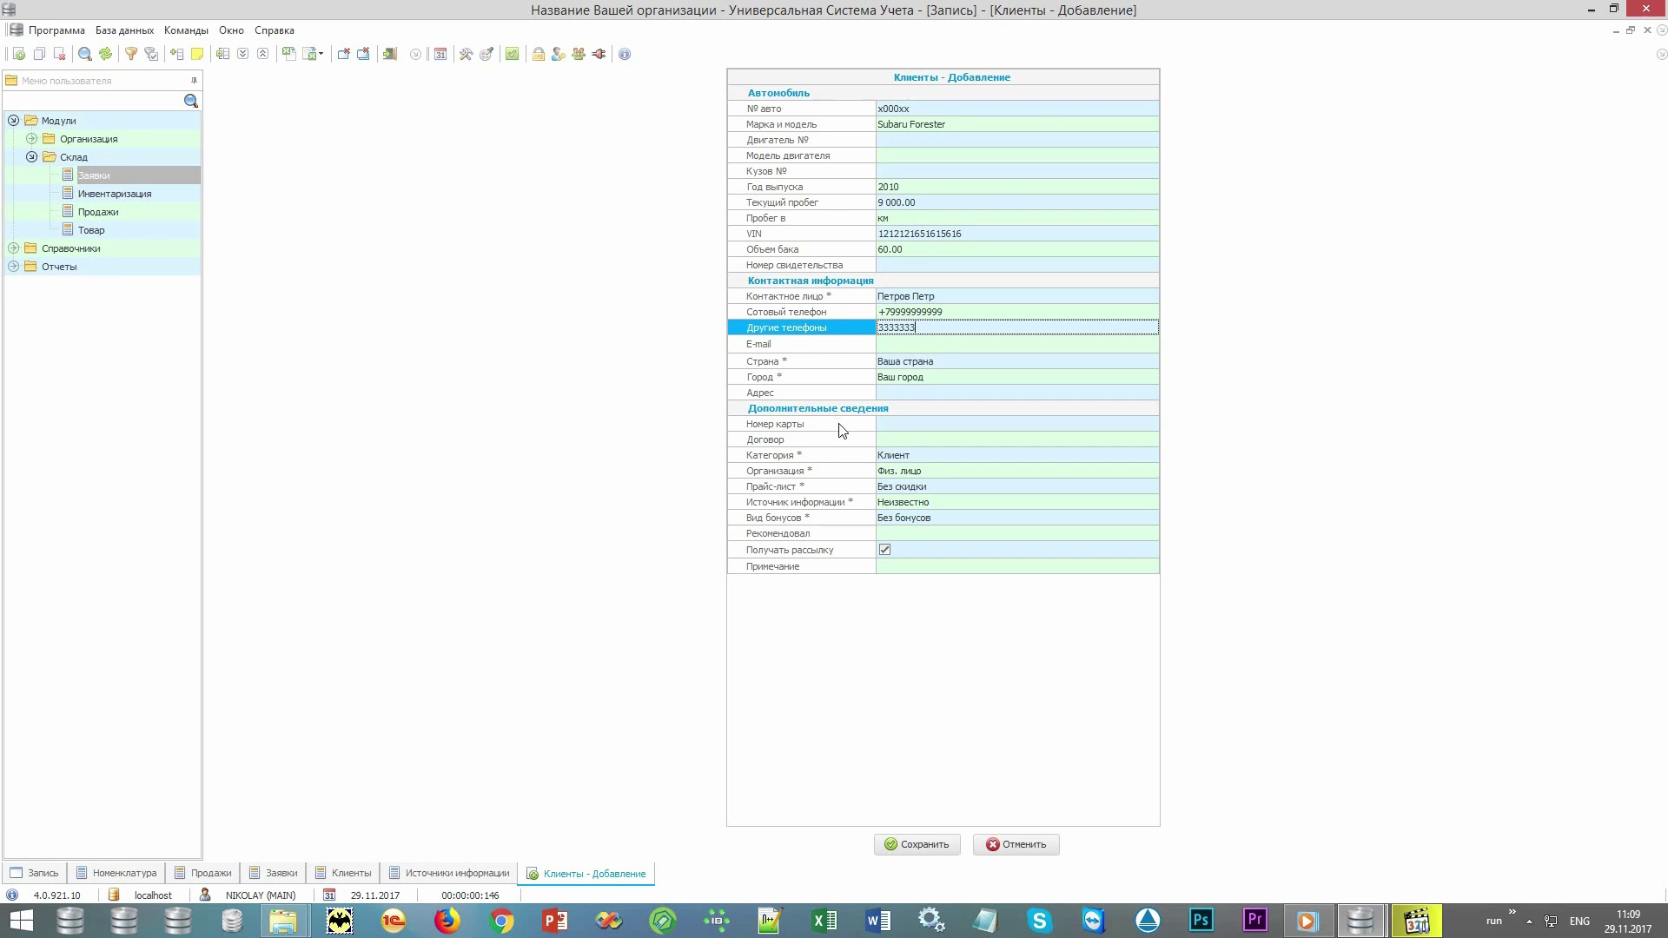
Fill in the card number, set category VIP and information source Сайт, and save the client.
click(839, 425)
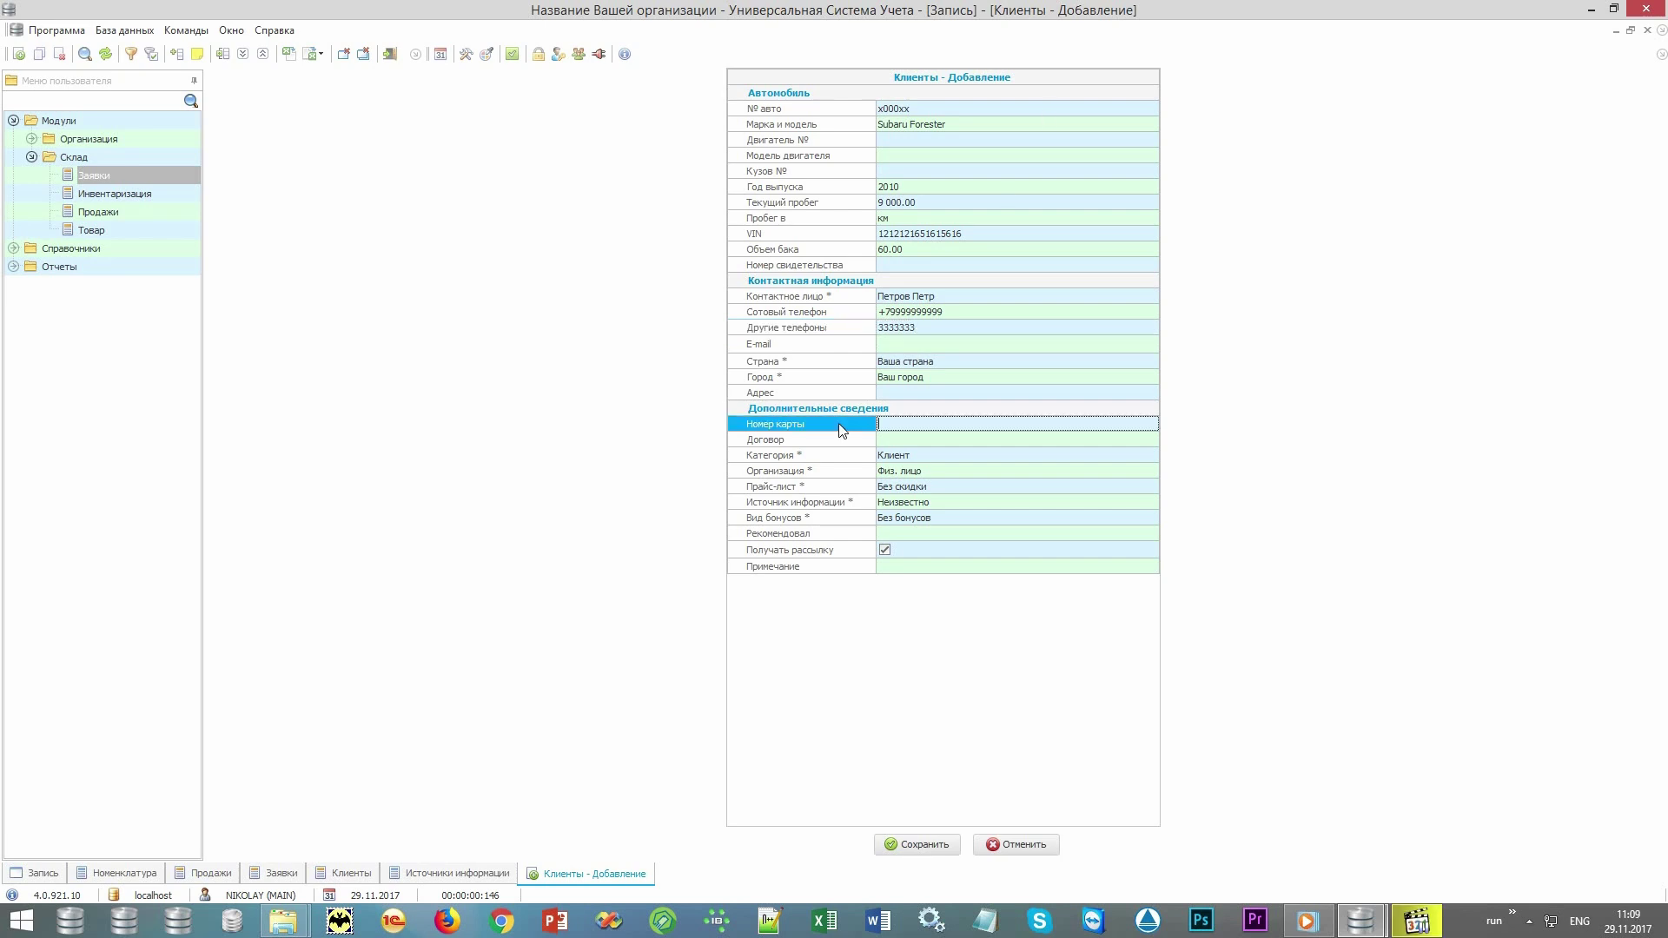
text(999)
click(841, 457)
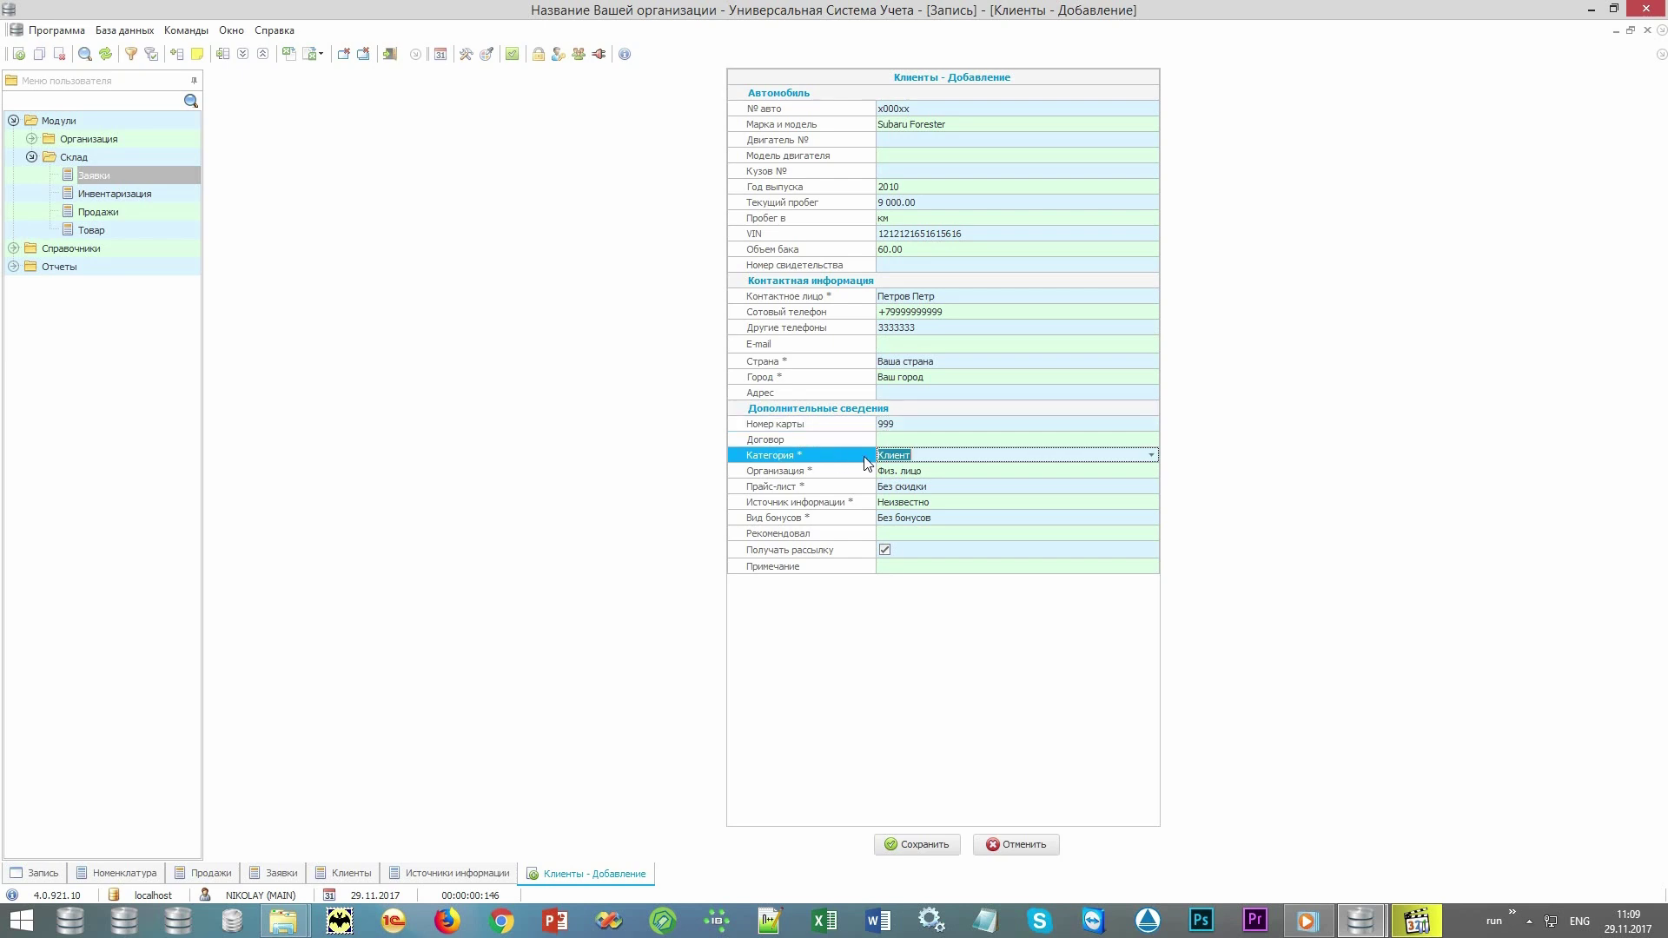
click(1151, 456)
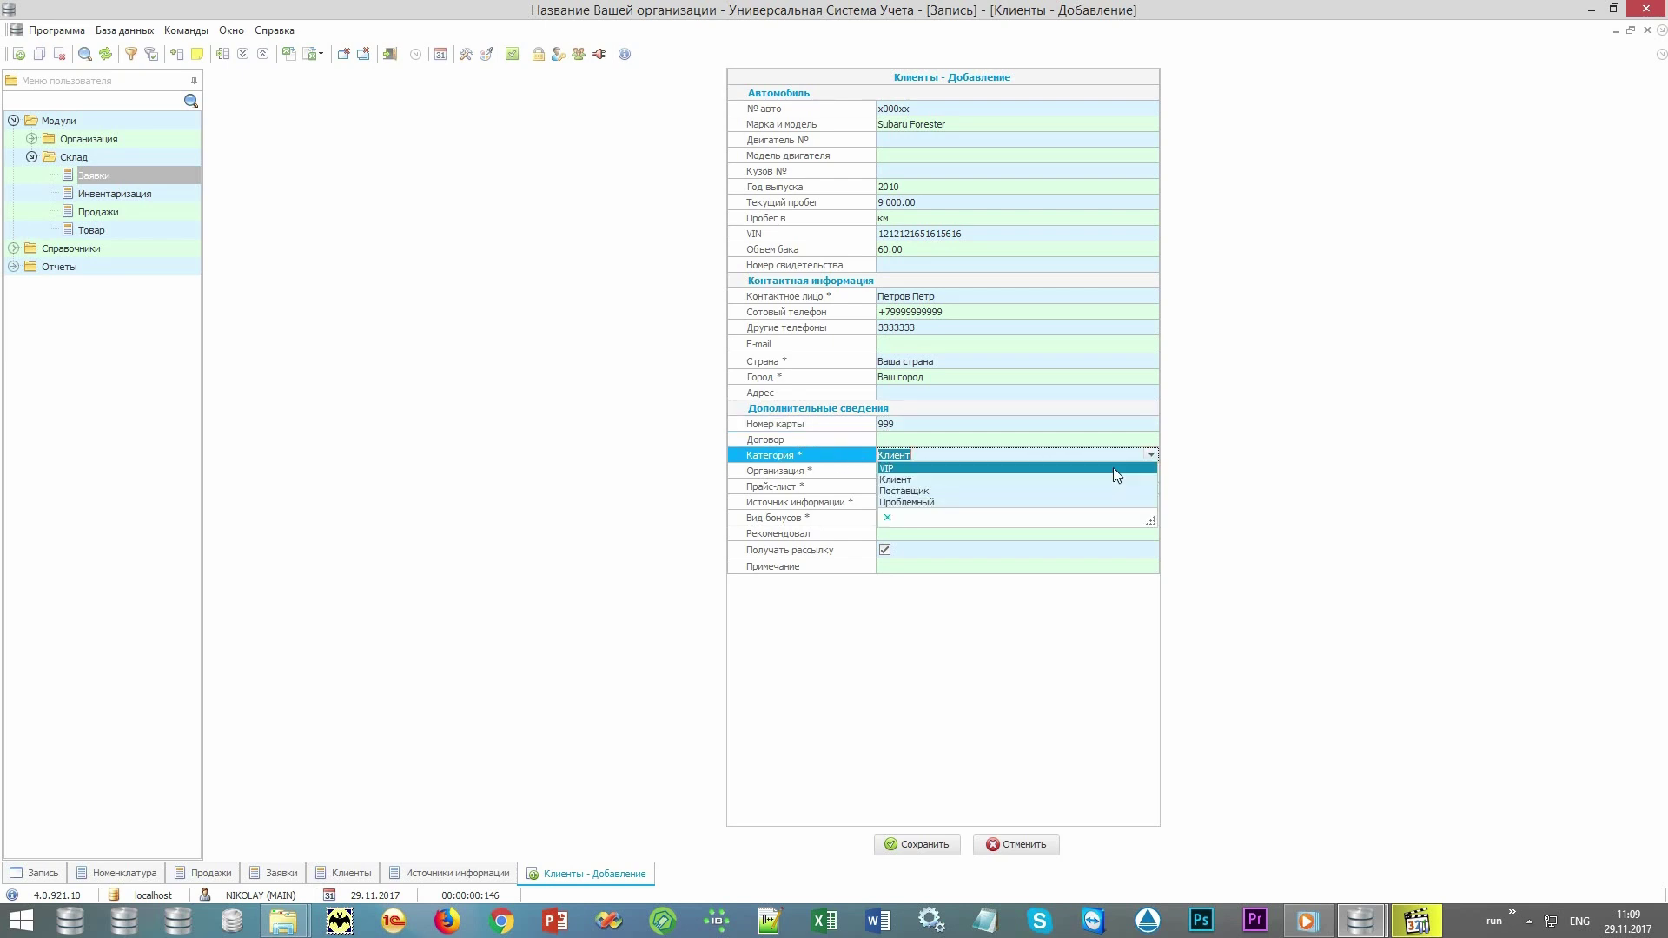
click(1114, 468)
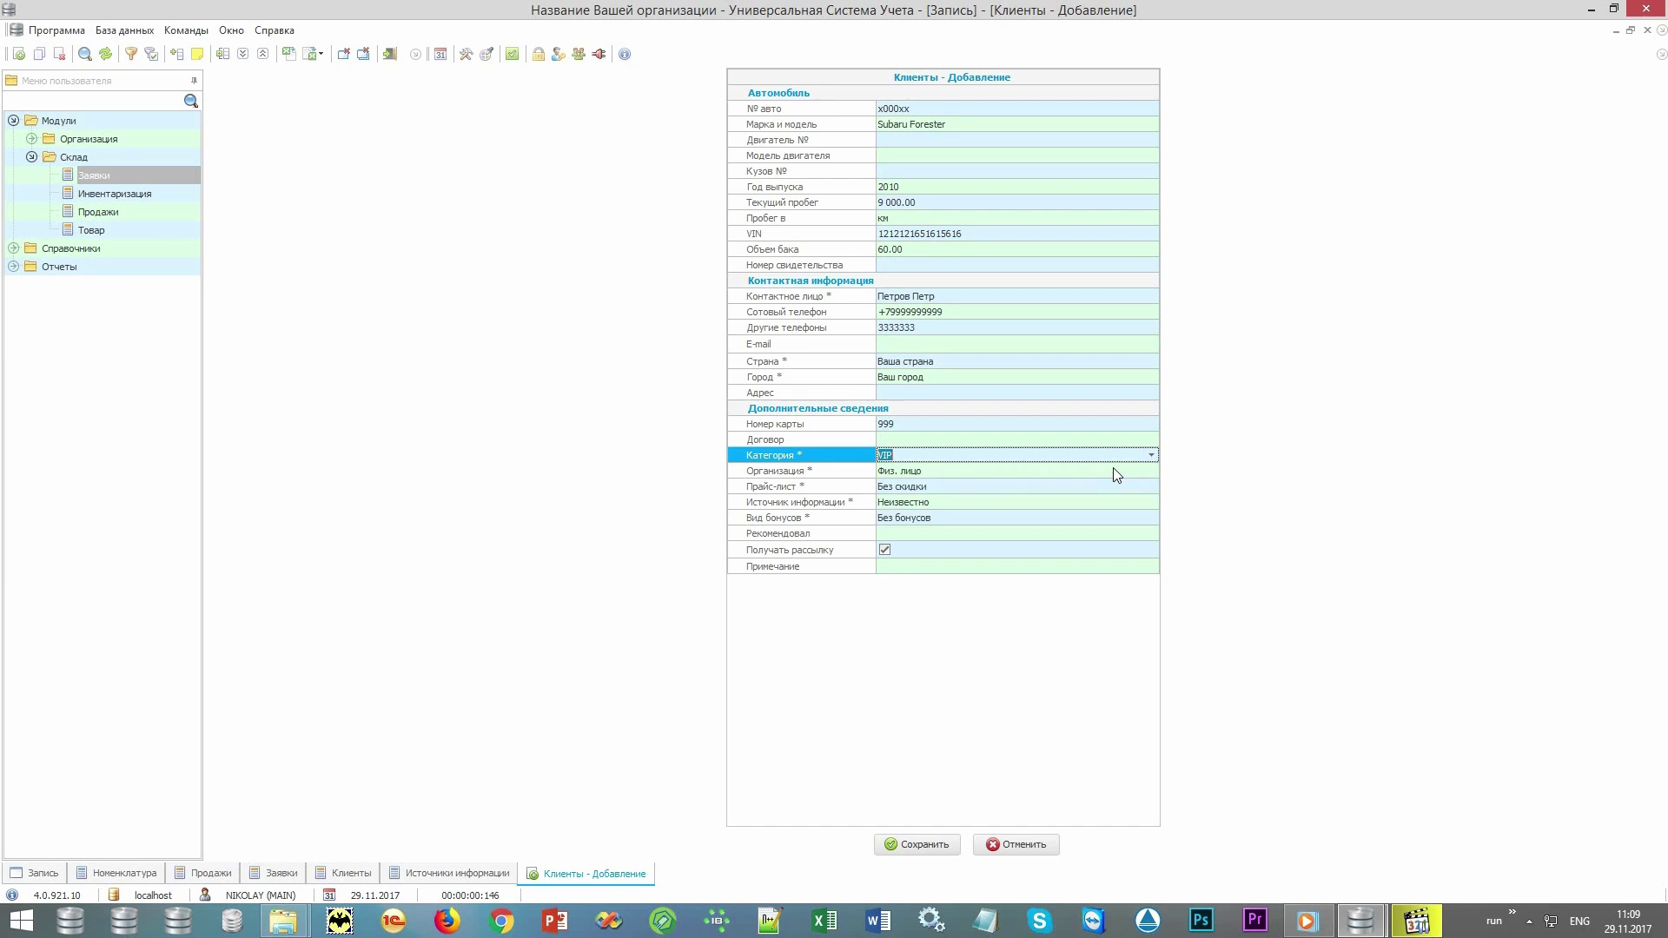
click(836, 471)
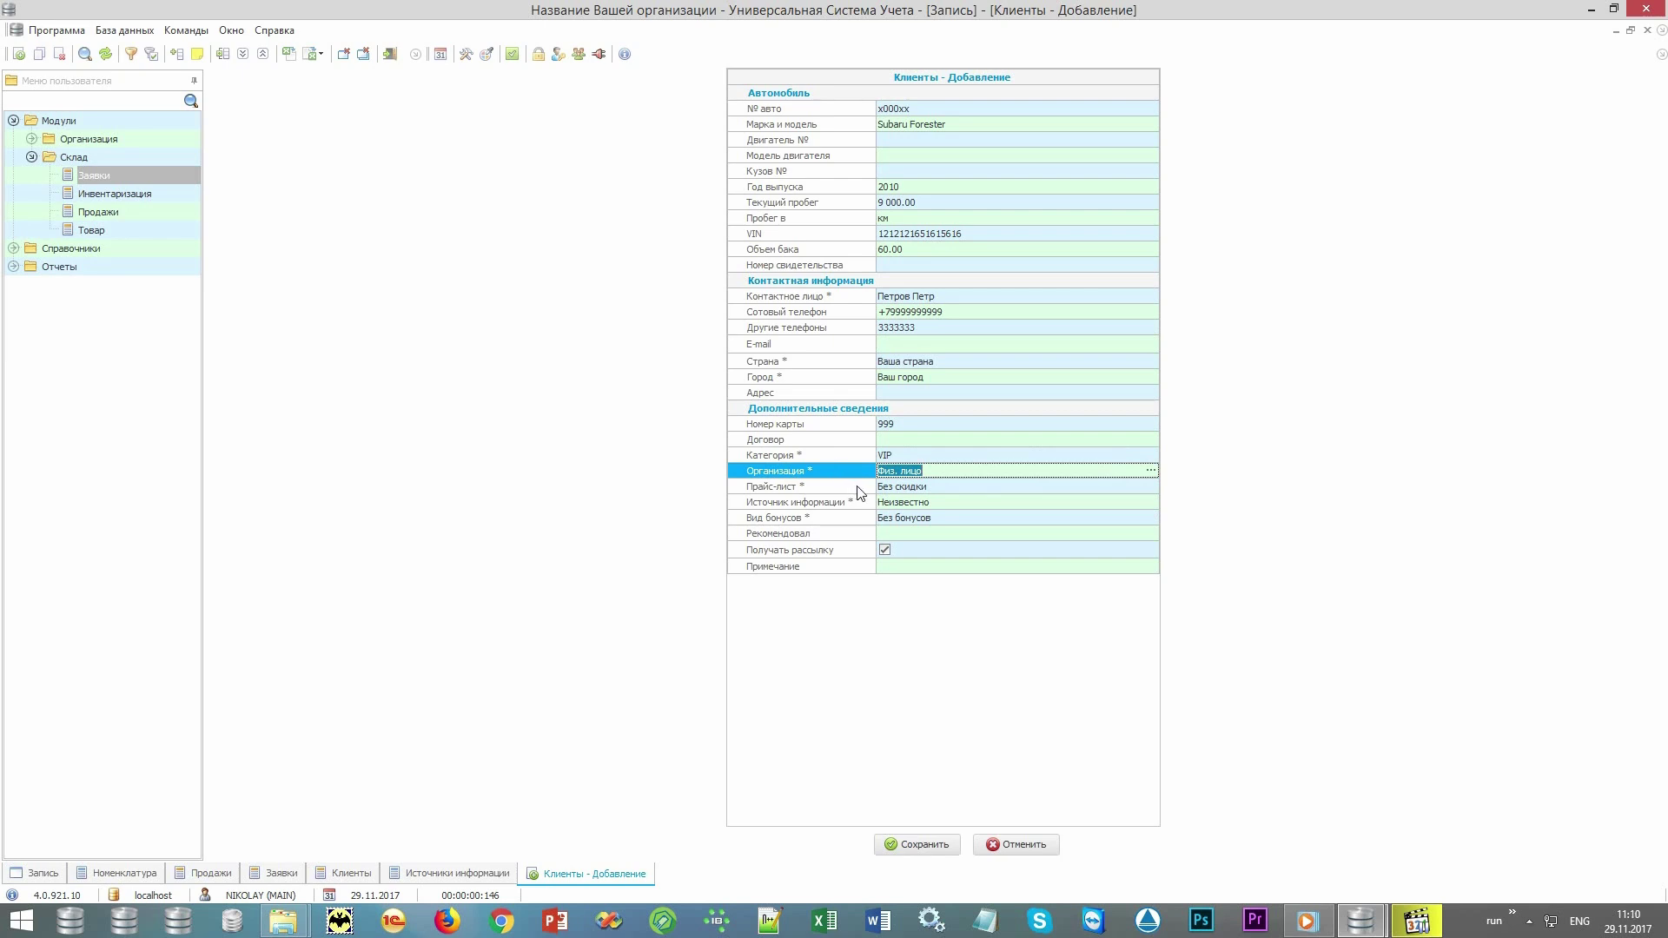
click(857, 486)
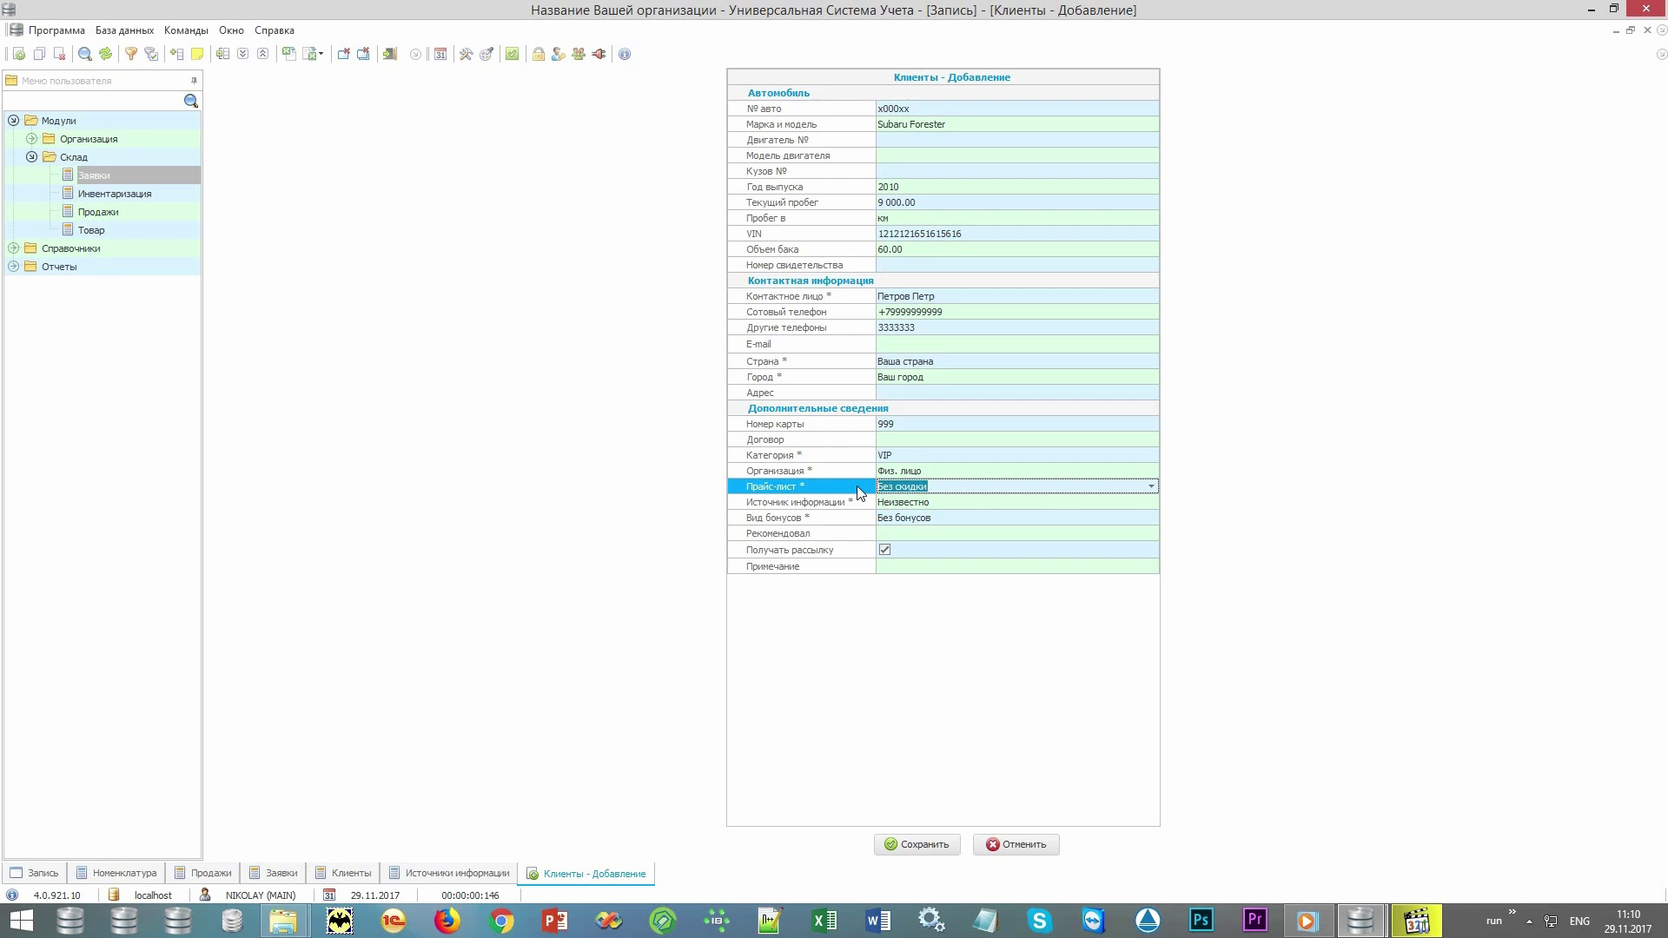
click(860, 500)
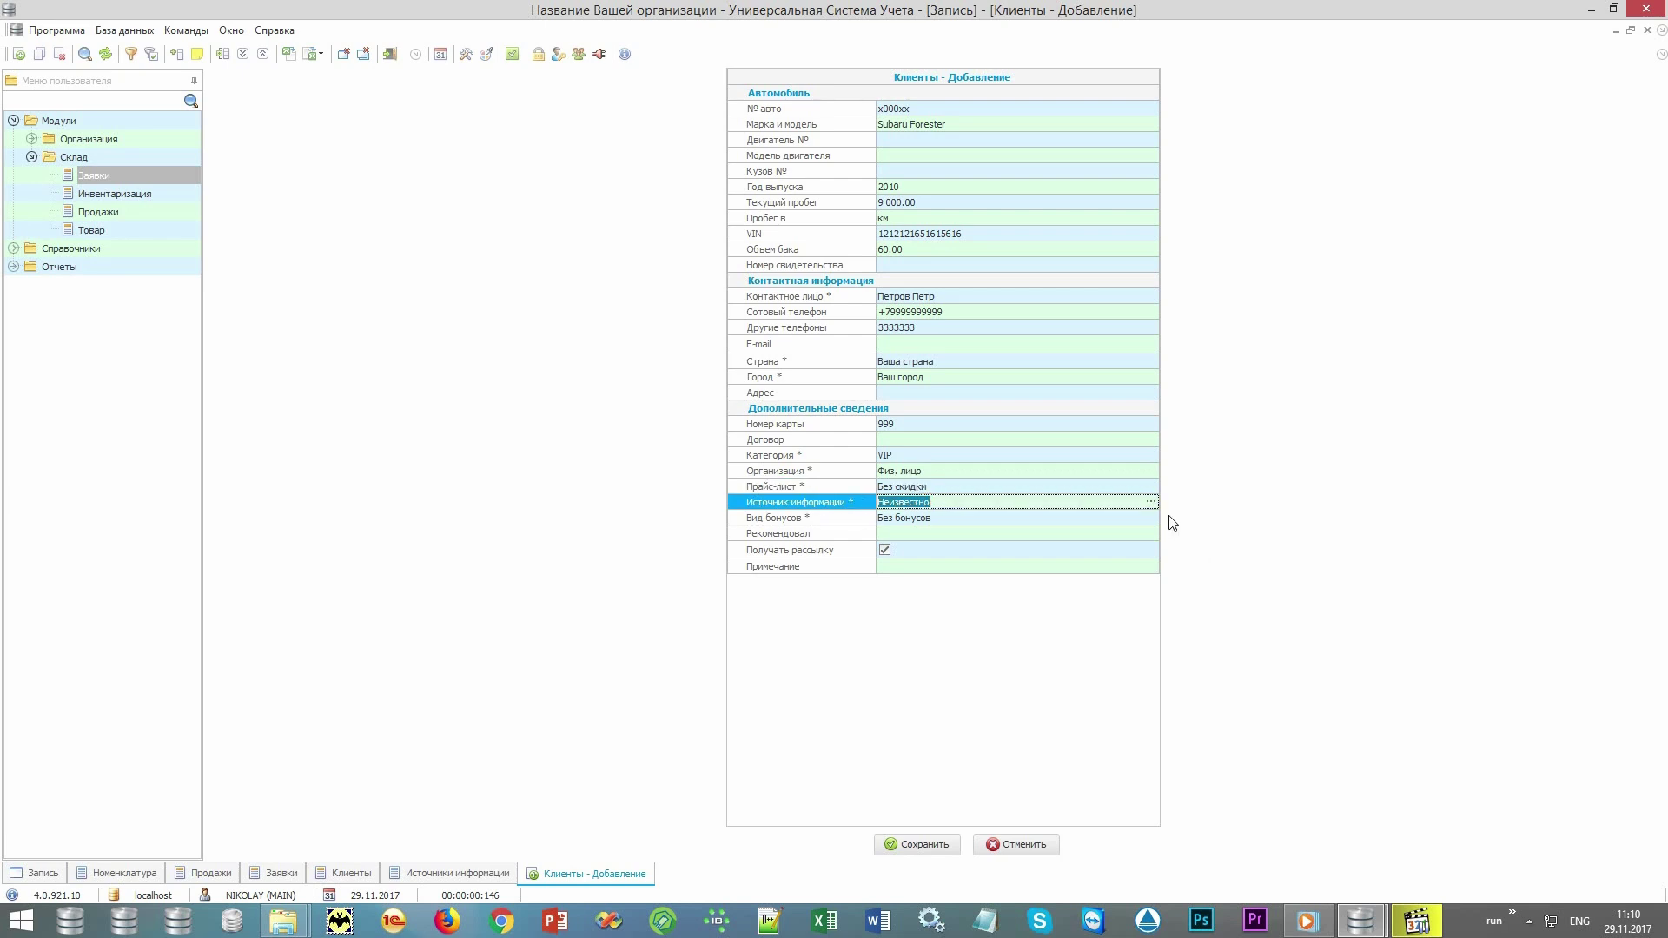
click(1151, 501)
double_click(389, 169)
click(863, 533)
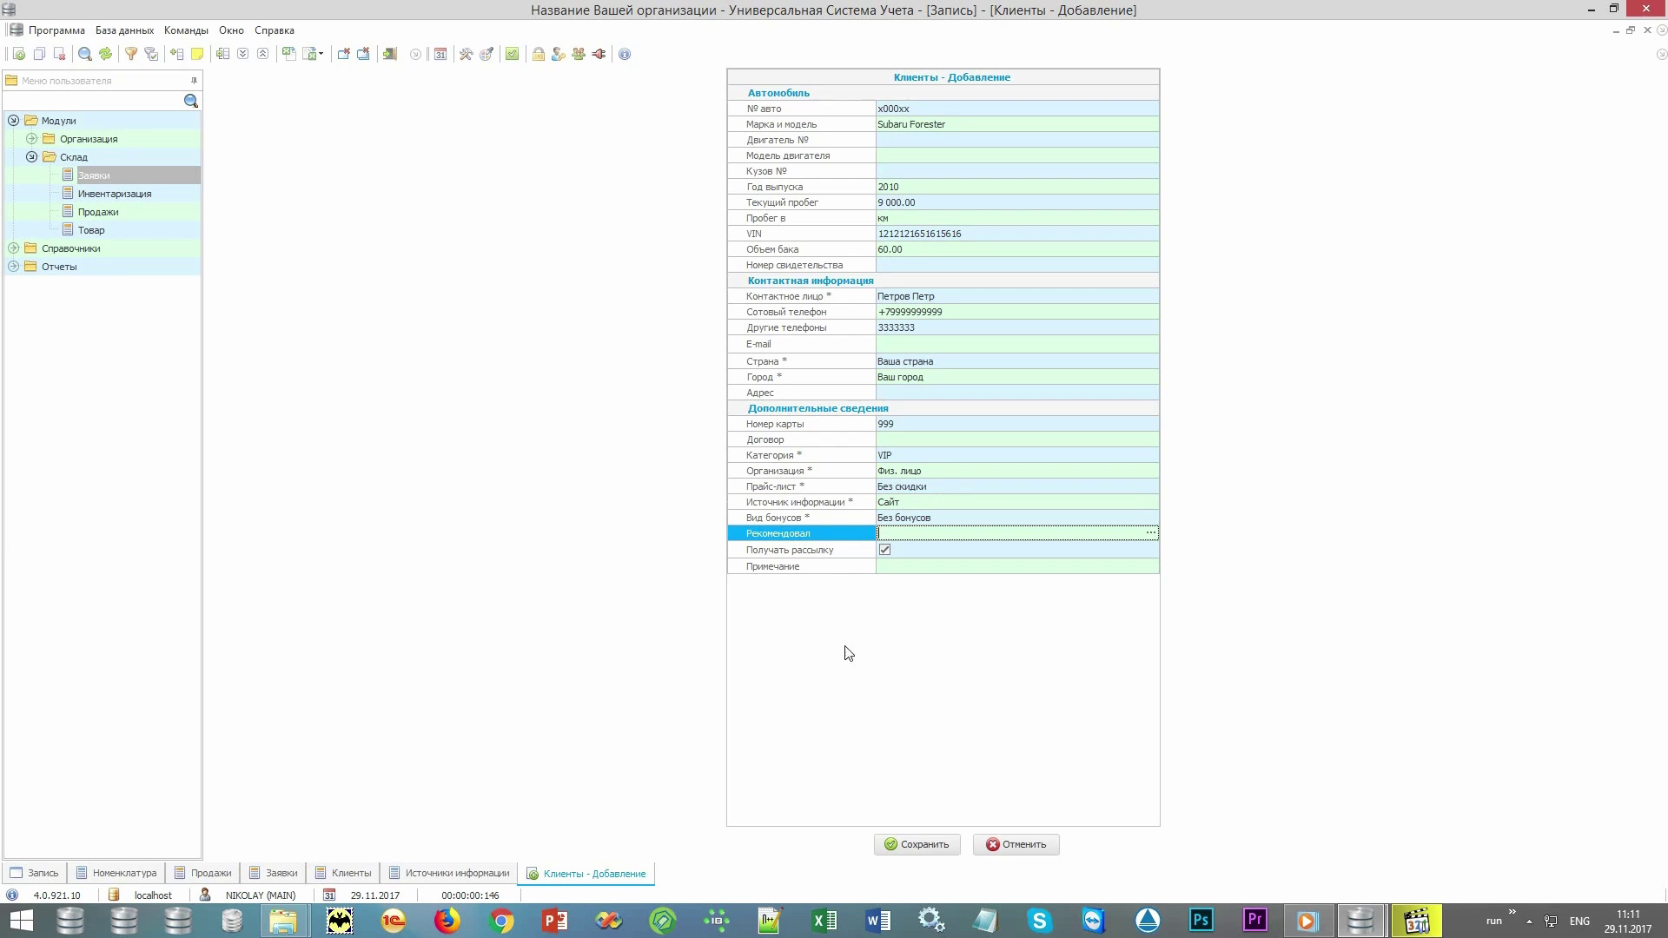
click(948, 847)
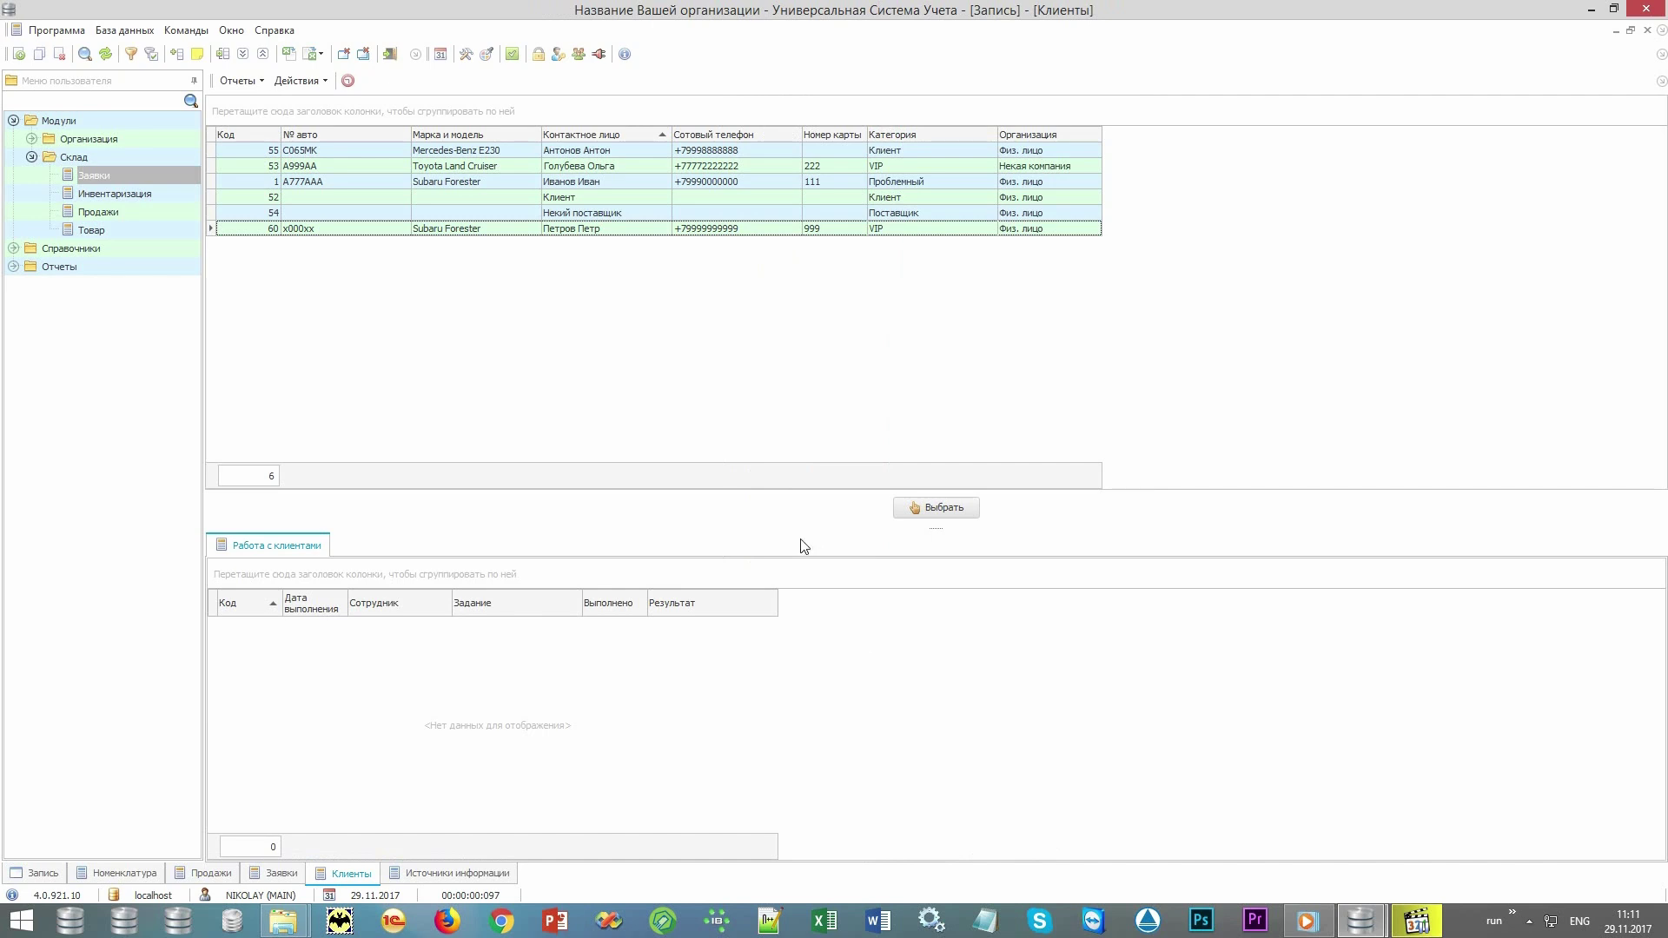
Use the new Subaru Forester client for the booking and add the Масло ДВС - замена service.
click(619, 233)
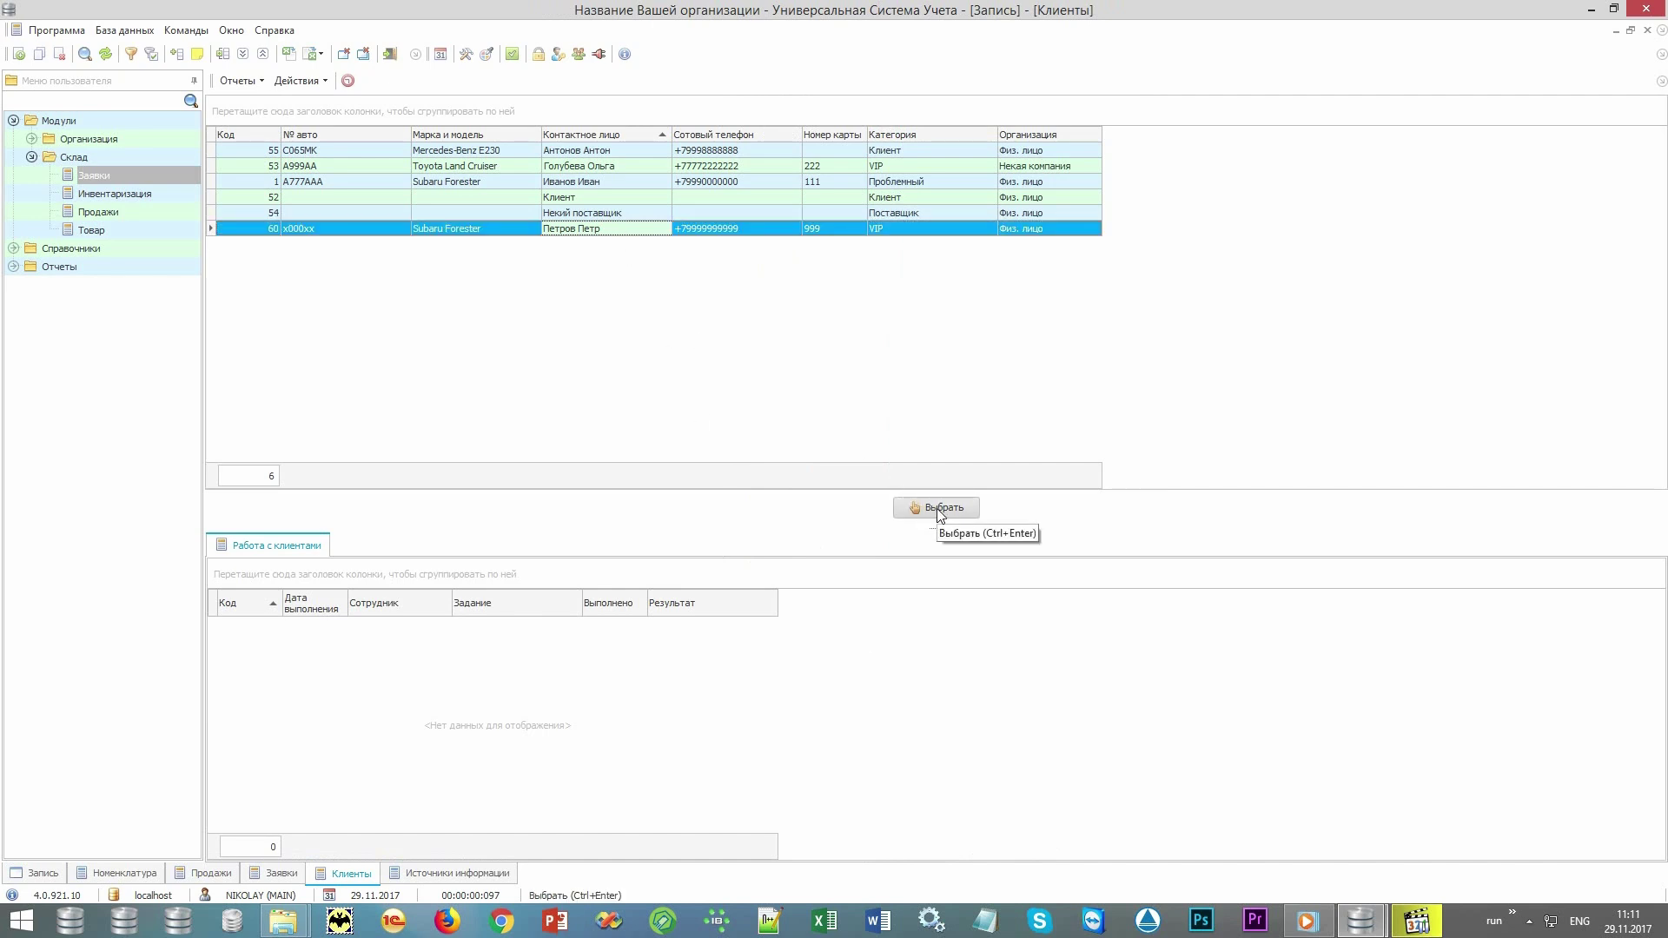
click(939, 511)
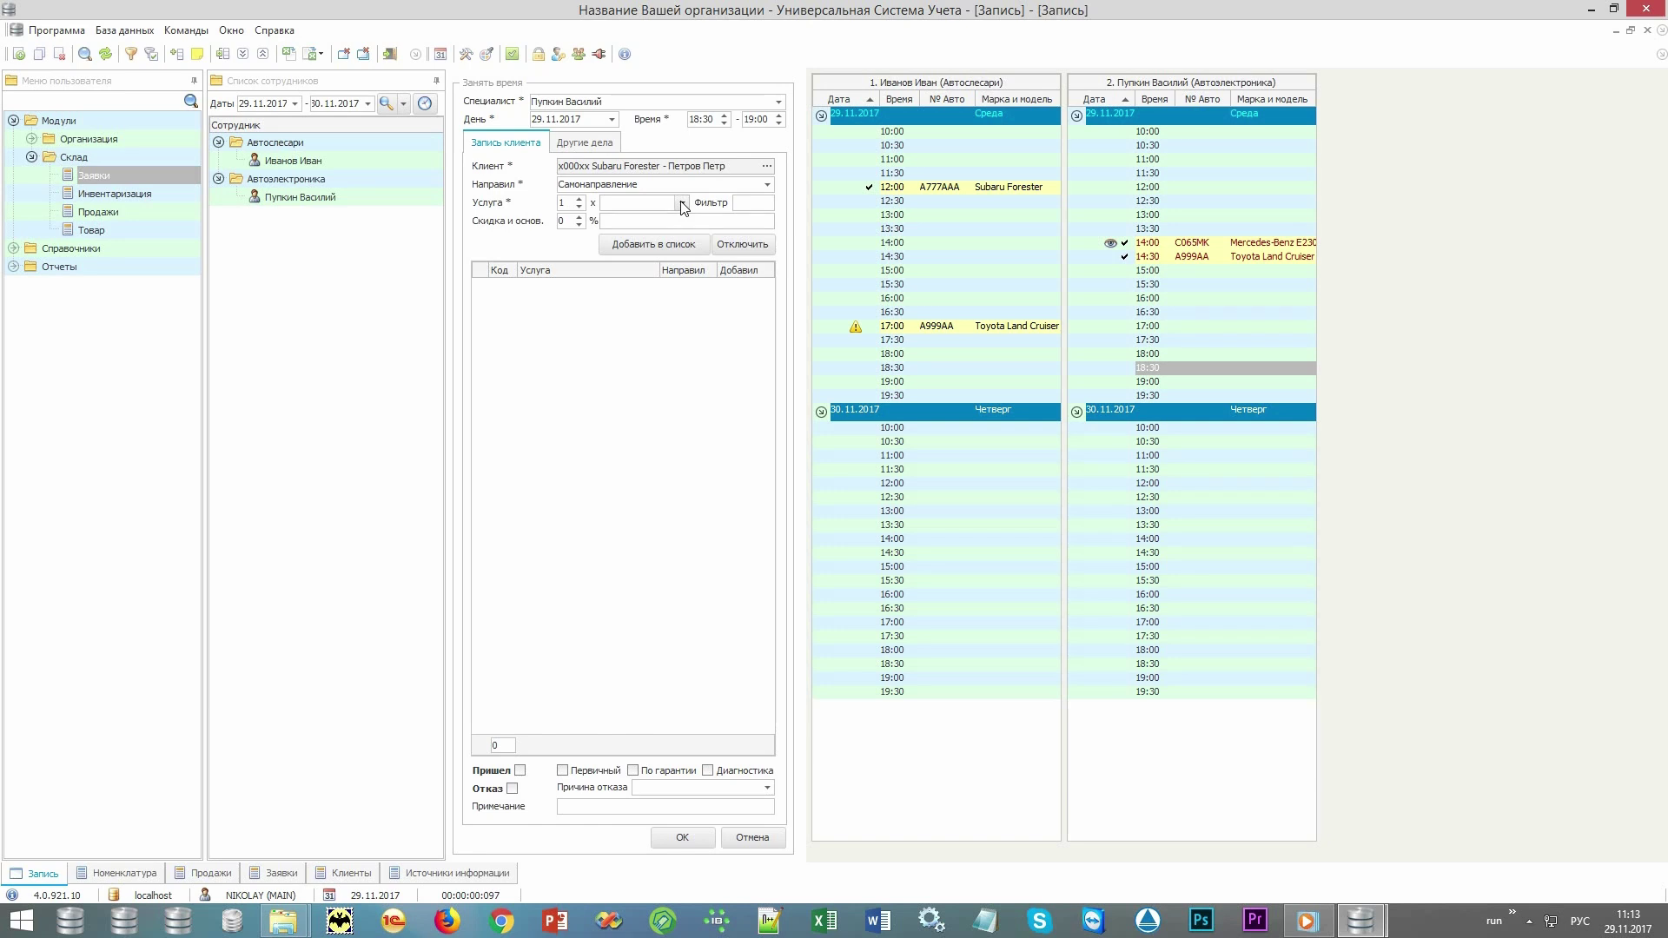
click(682, 204)
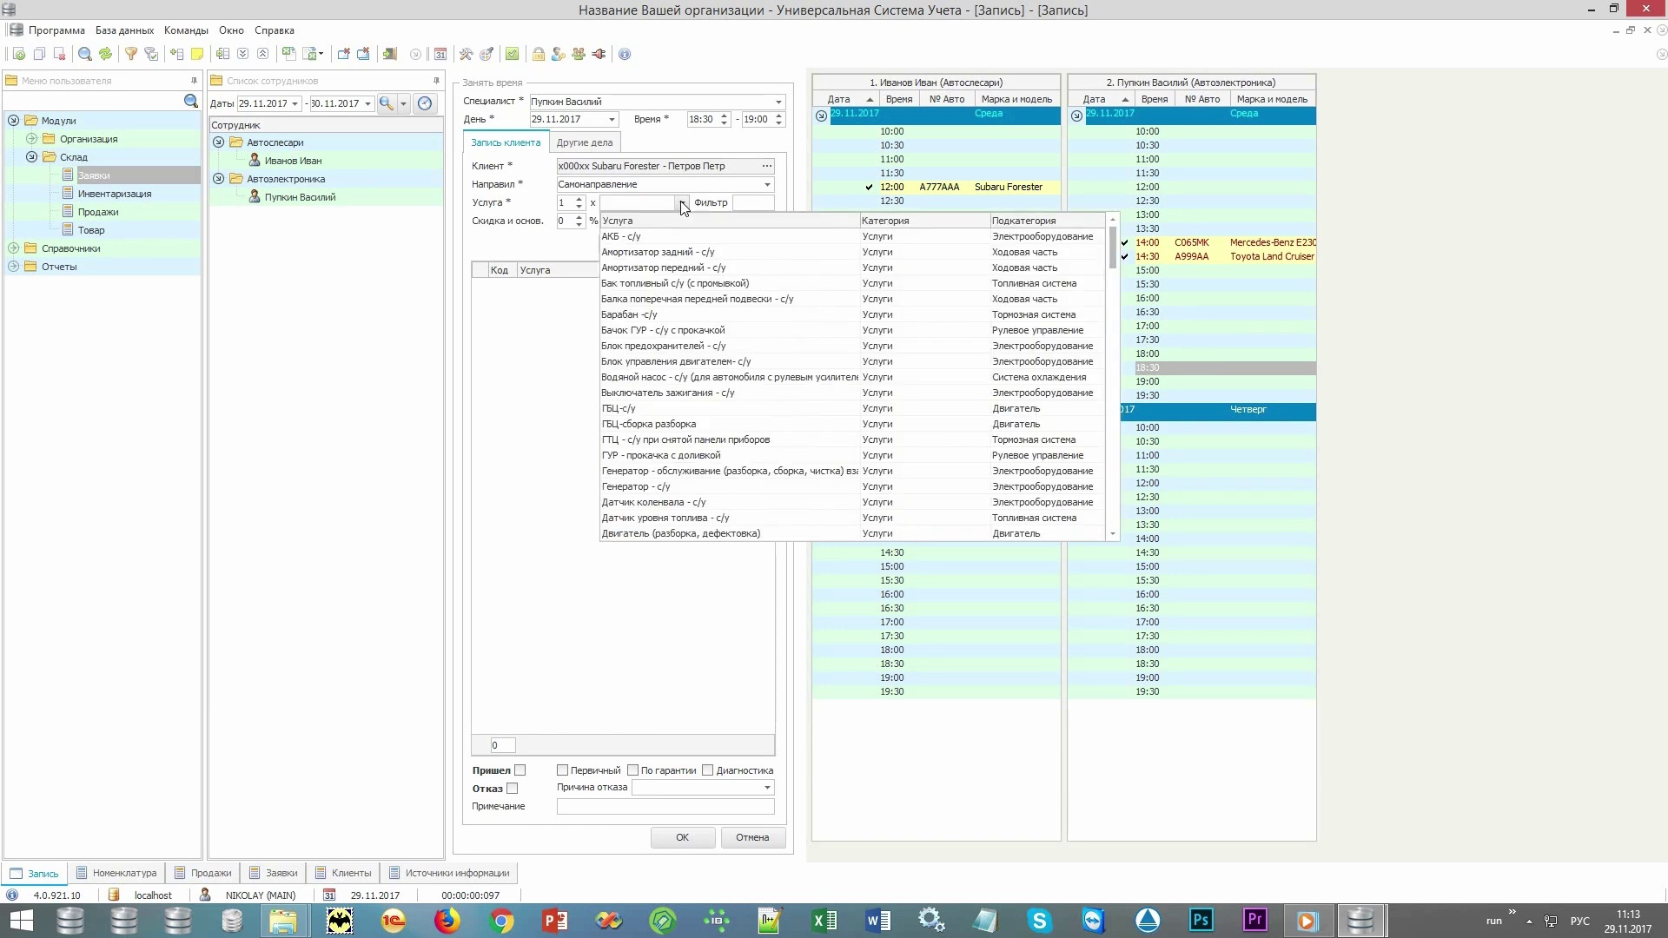
click(683, 205)
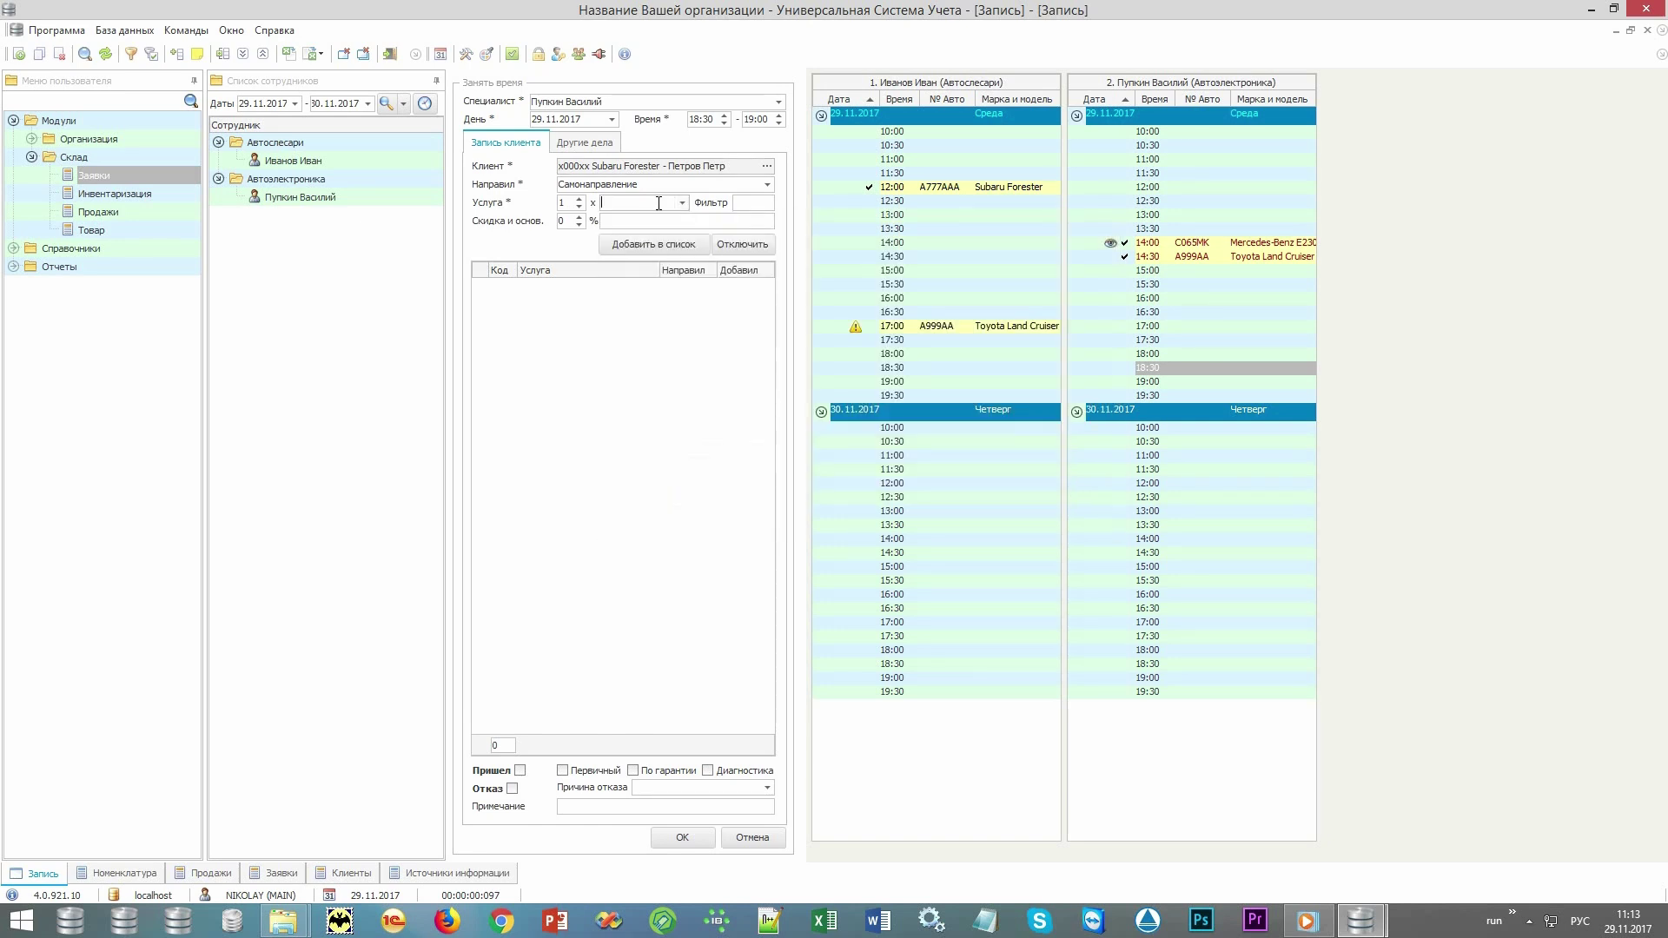
click(658, 204)
click(670, 242)
click(671, 244)
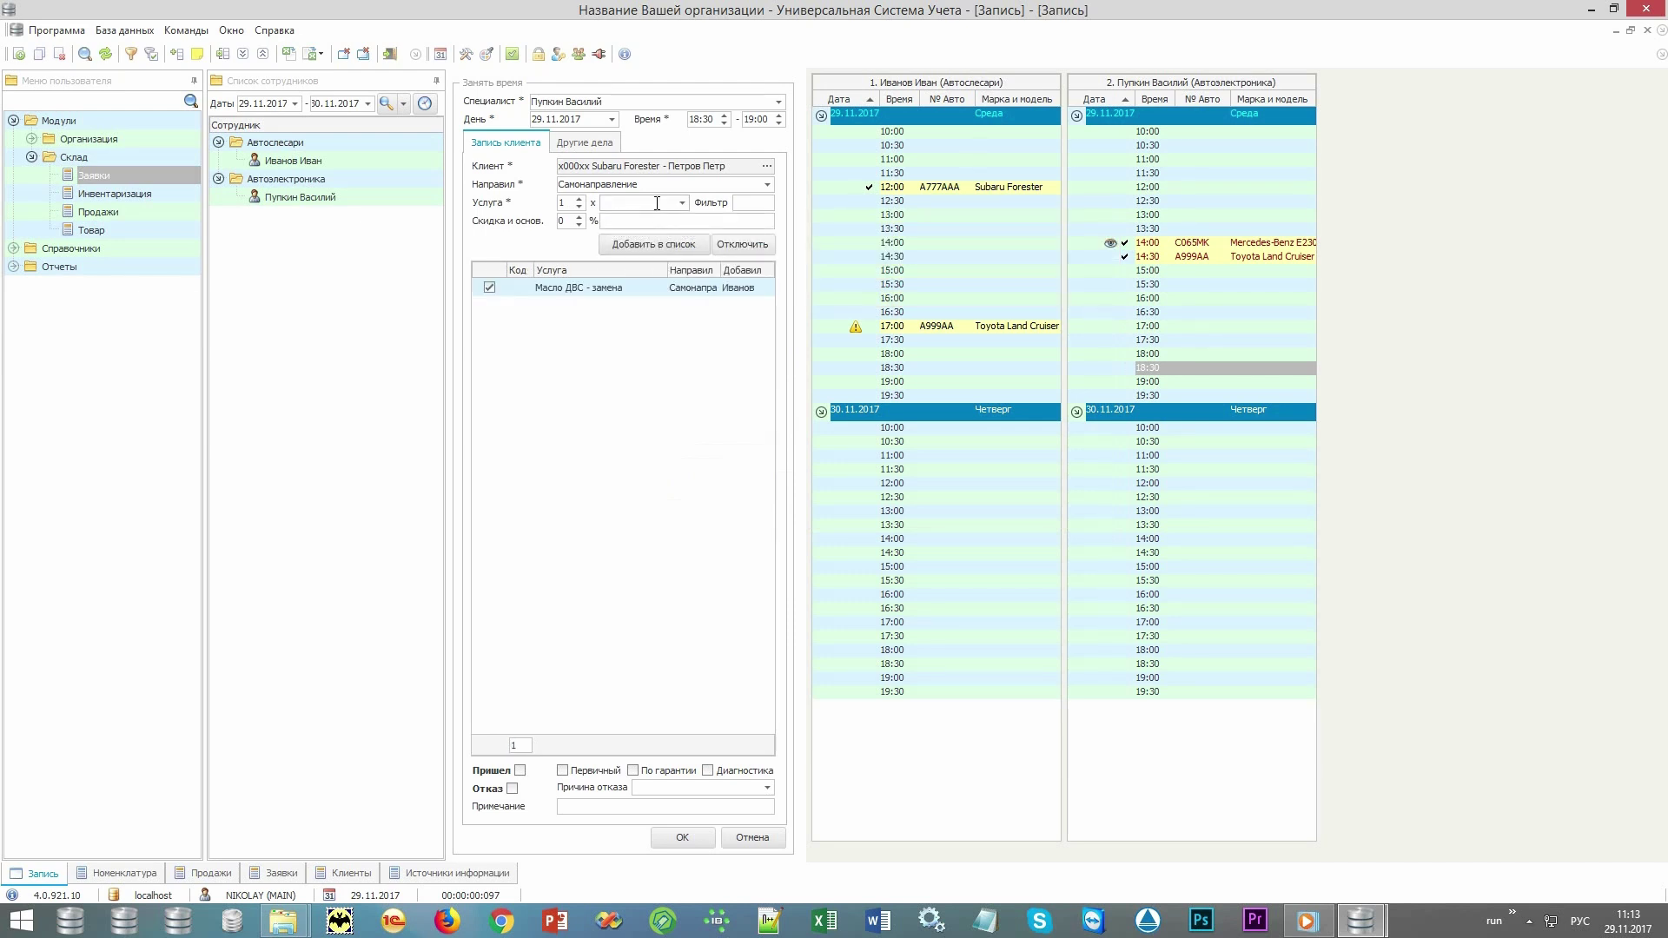
Add Фильтр топливный - замена and save the 18:30 booking.
text(фи)
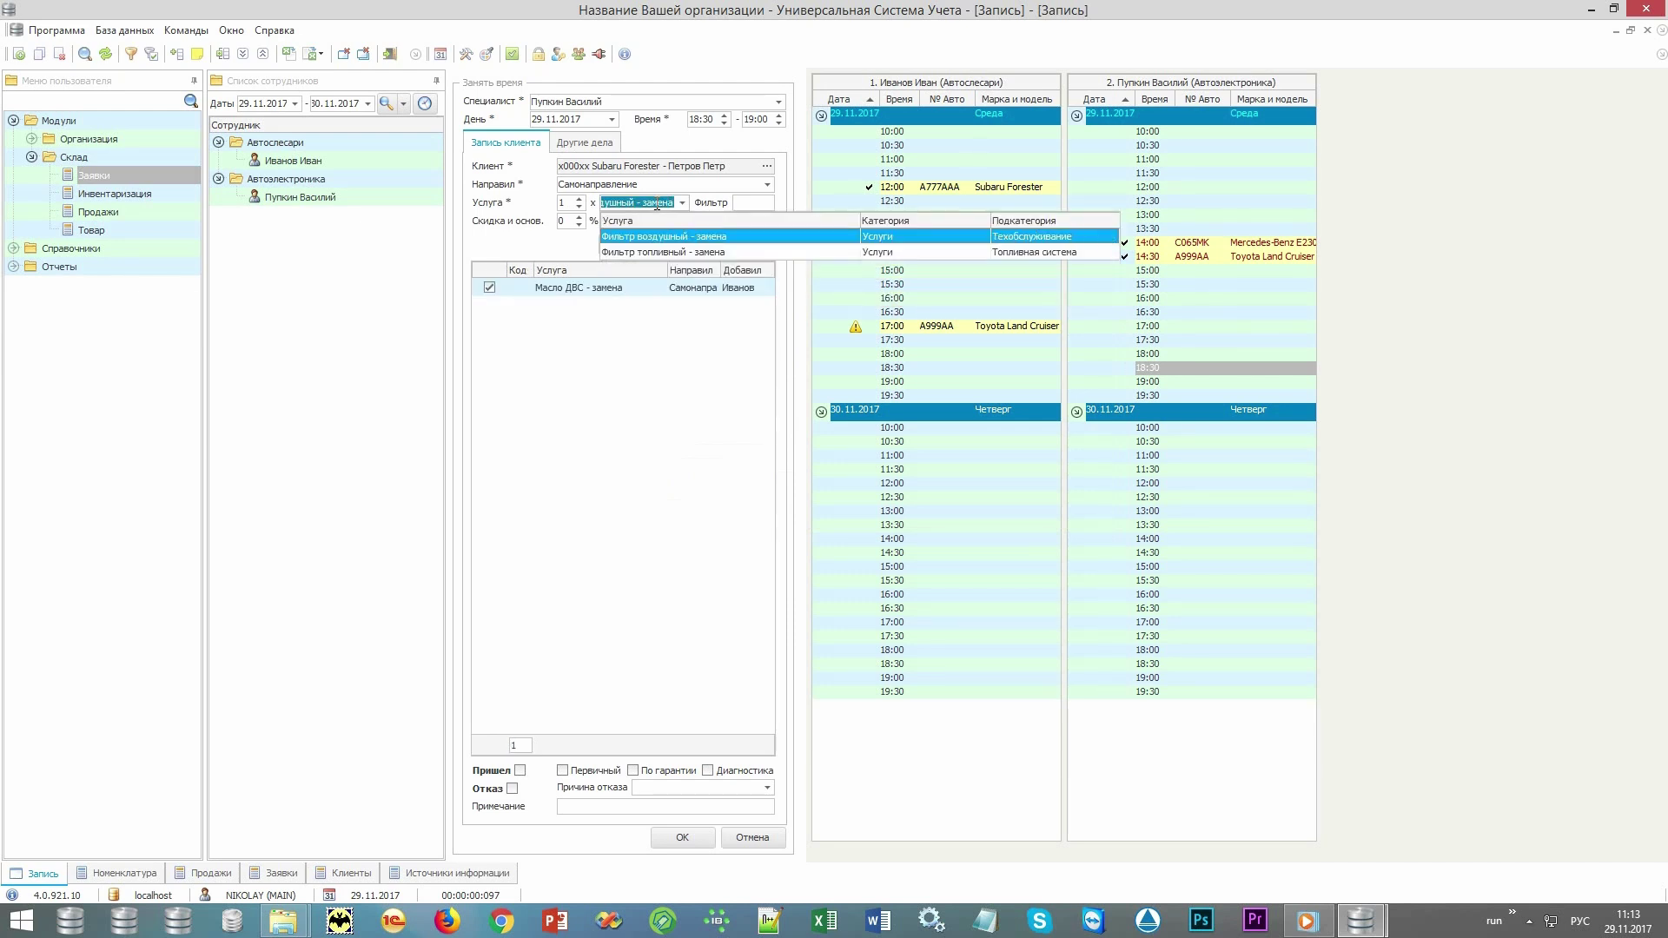
click(659, 252)
click(660, 245)
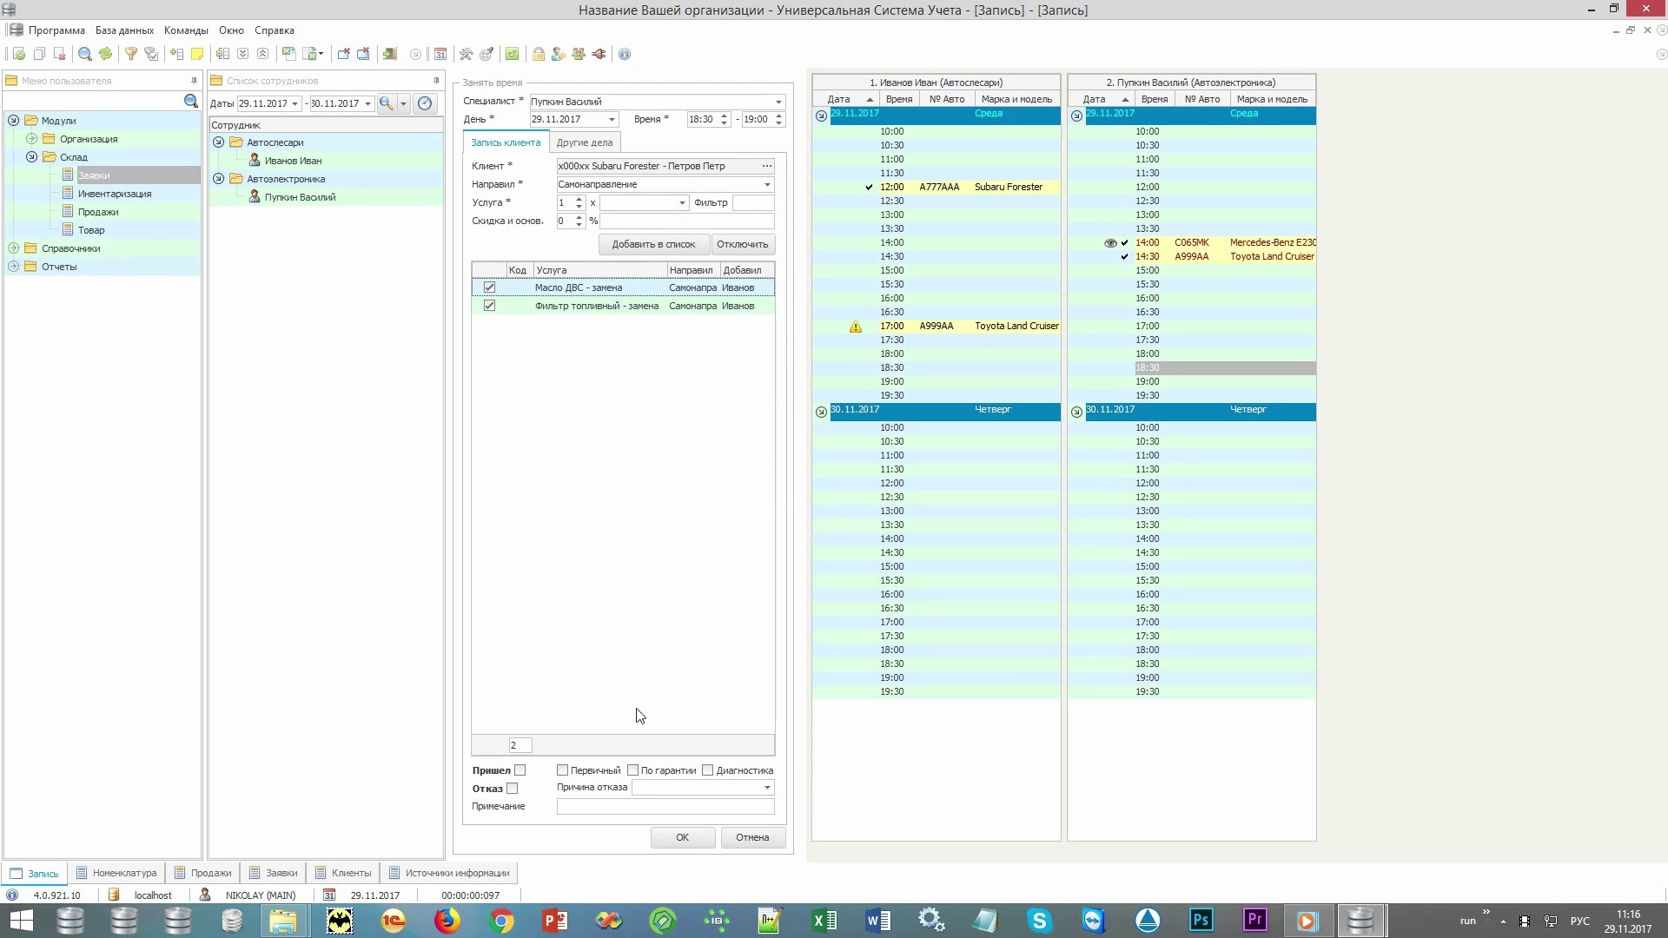
click(668, 838)
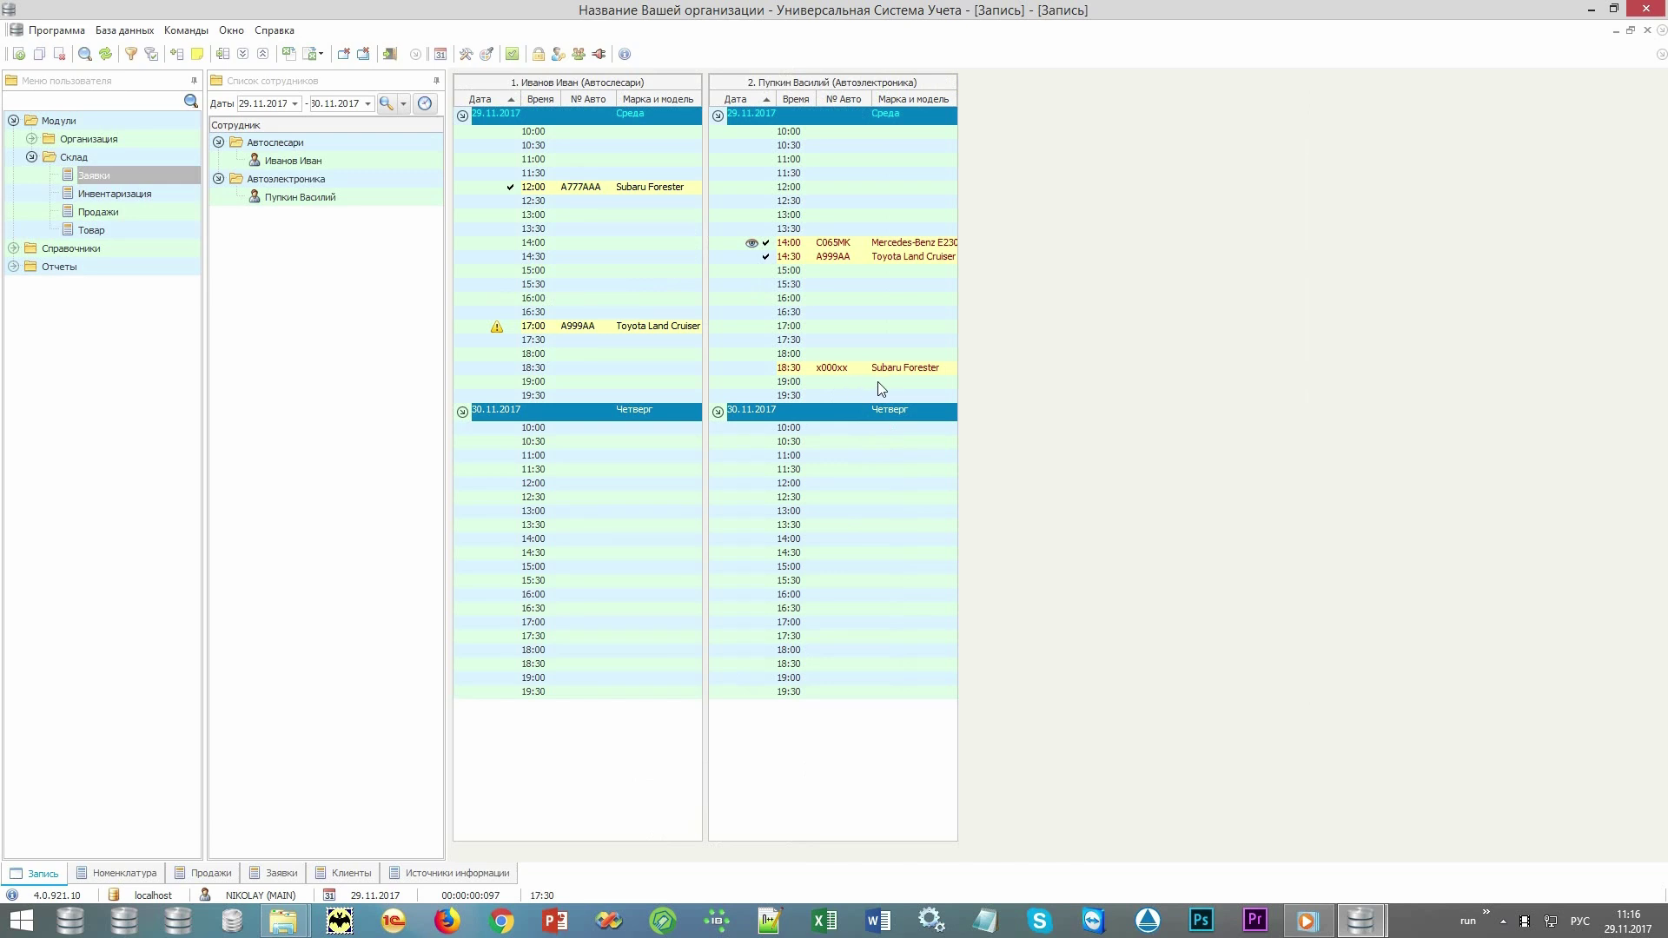
Open the 18:30 Subaru Forester x000xx booking and tick Пришел and Первичный, leaving Отказ off.
mouse_move(928, 372)
double_click(904, 372)
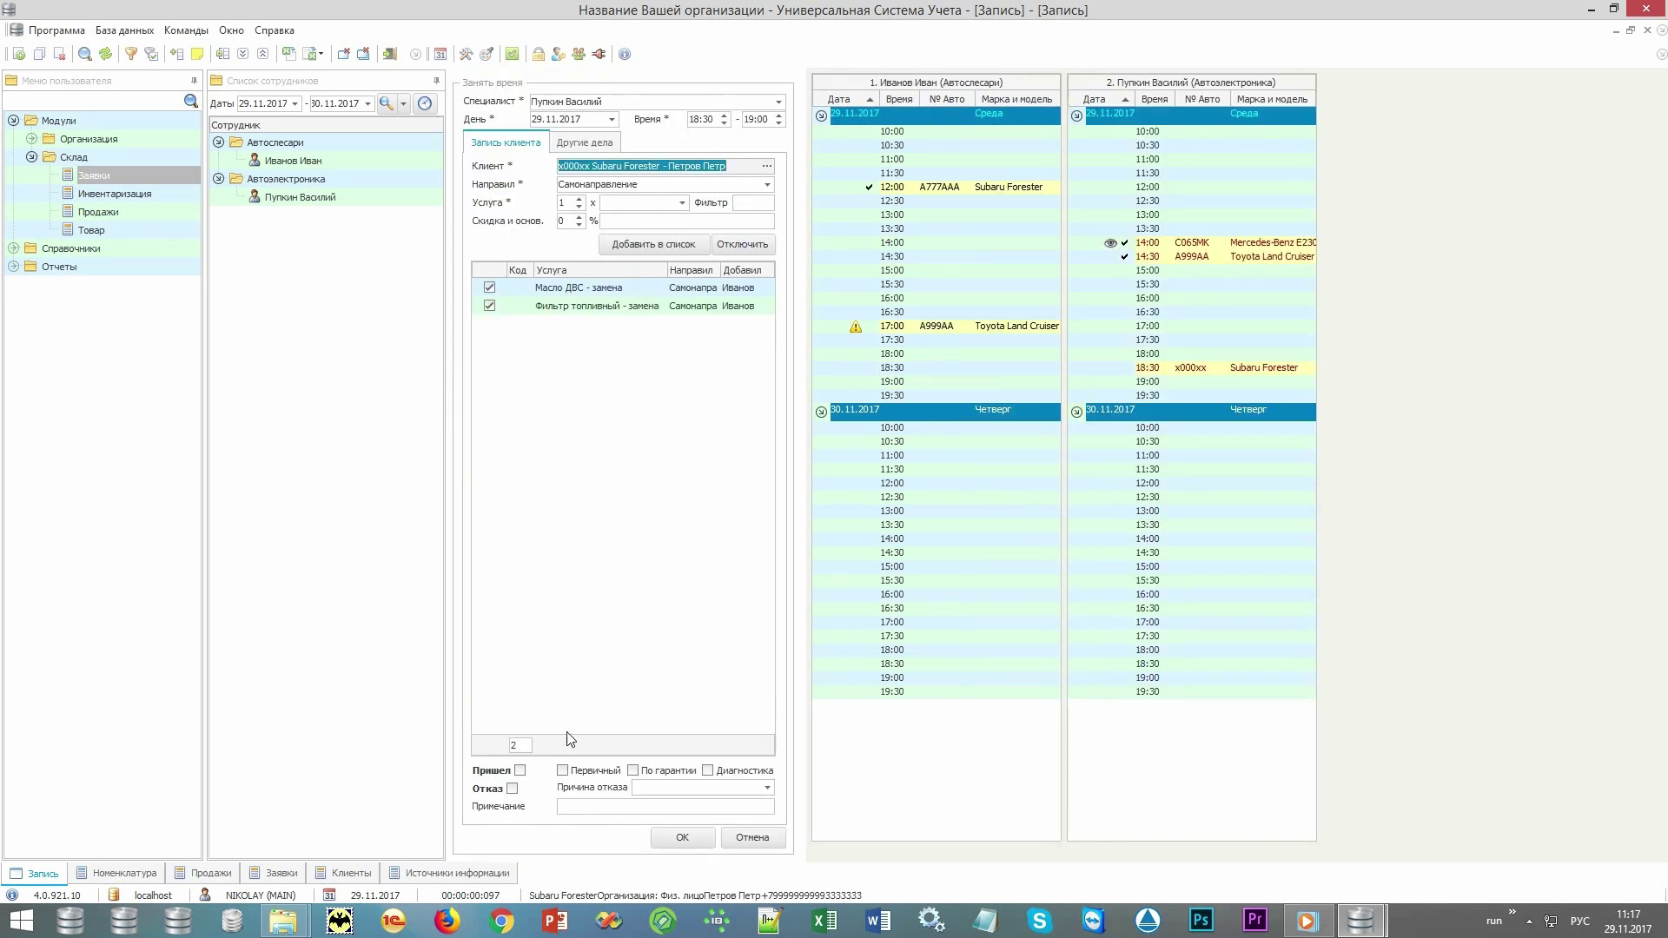
click(493, 771)
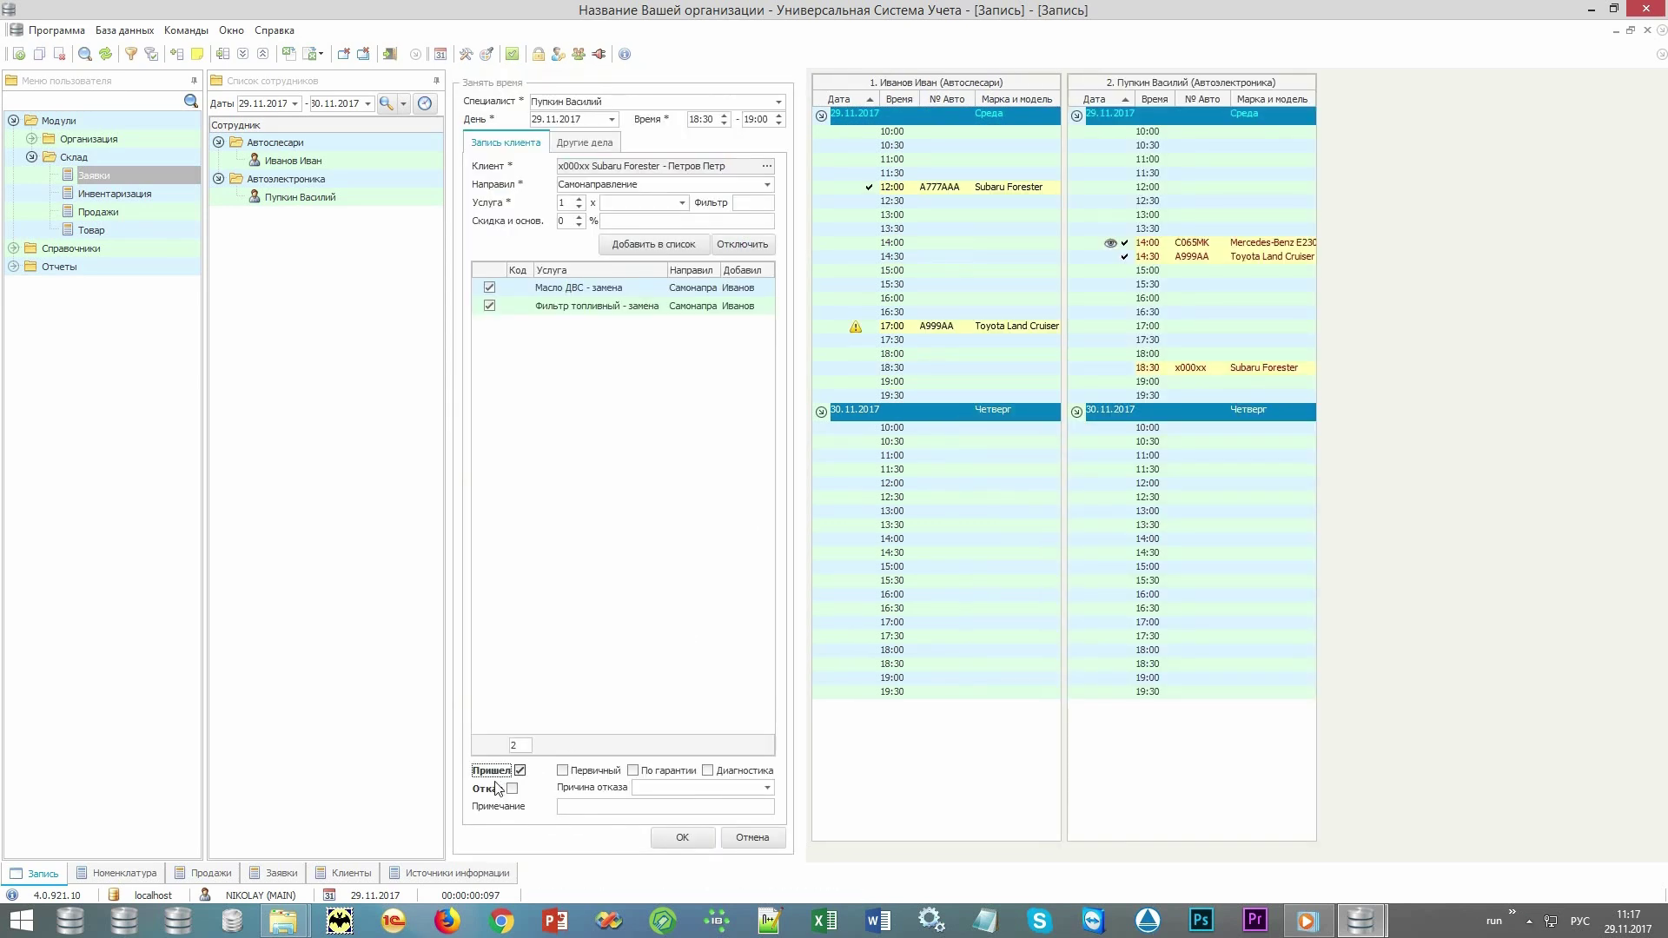
click(491, 788)
click(503, 773)
click(598, 774)
Save the visit with OK, then expand Отчеты > Клиенты in the navigation tree instead of Модули.
click(682, 838)
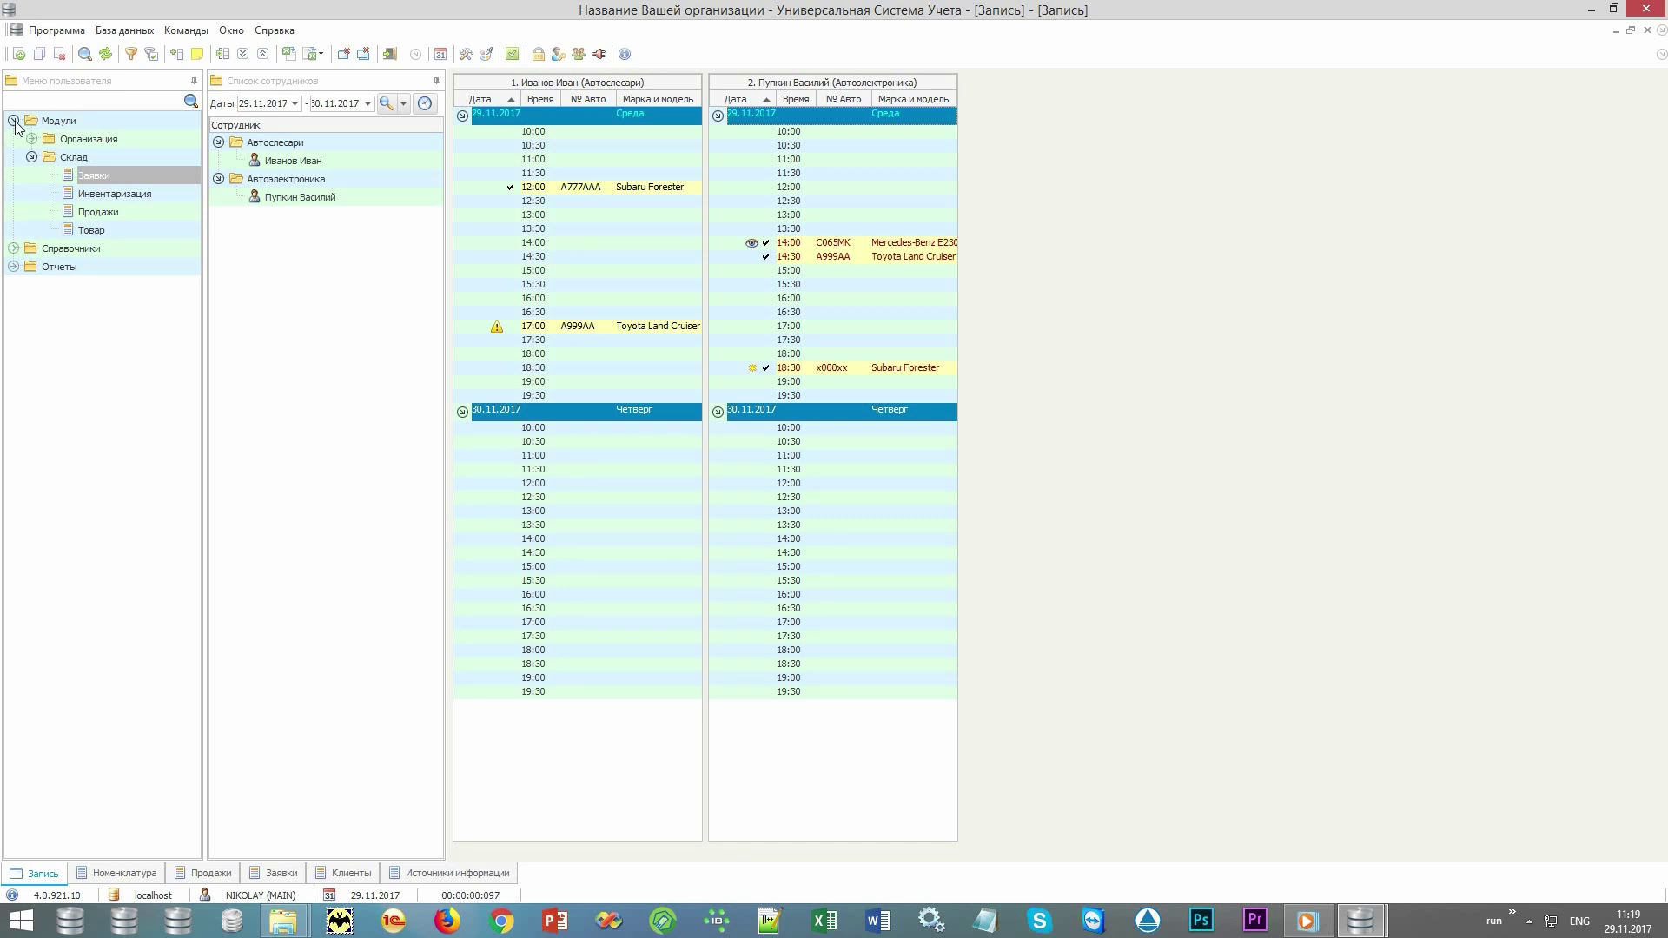
click(13, 121)
click(13, 158)
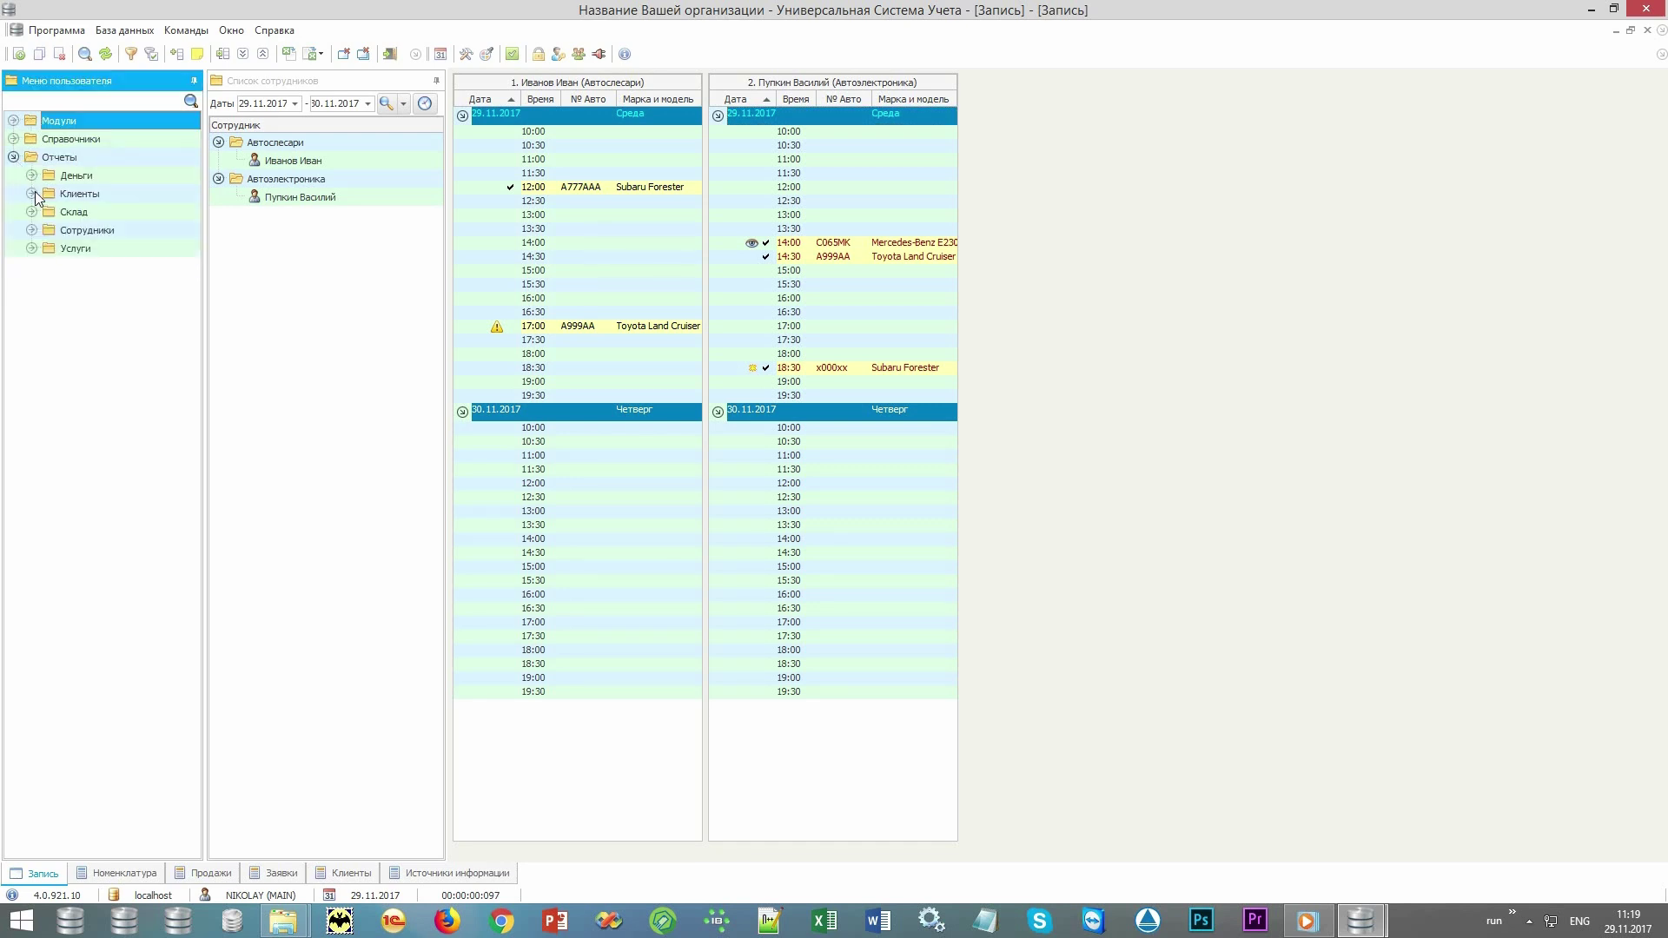
click(32, 194)
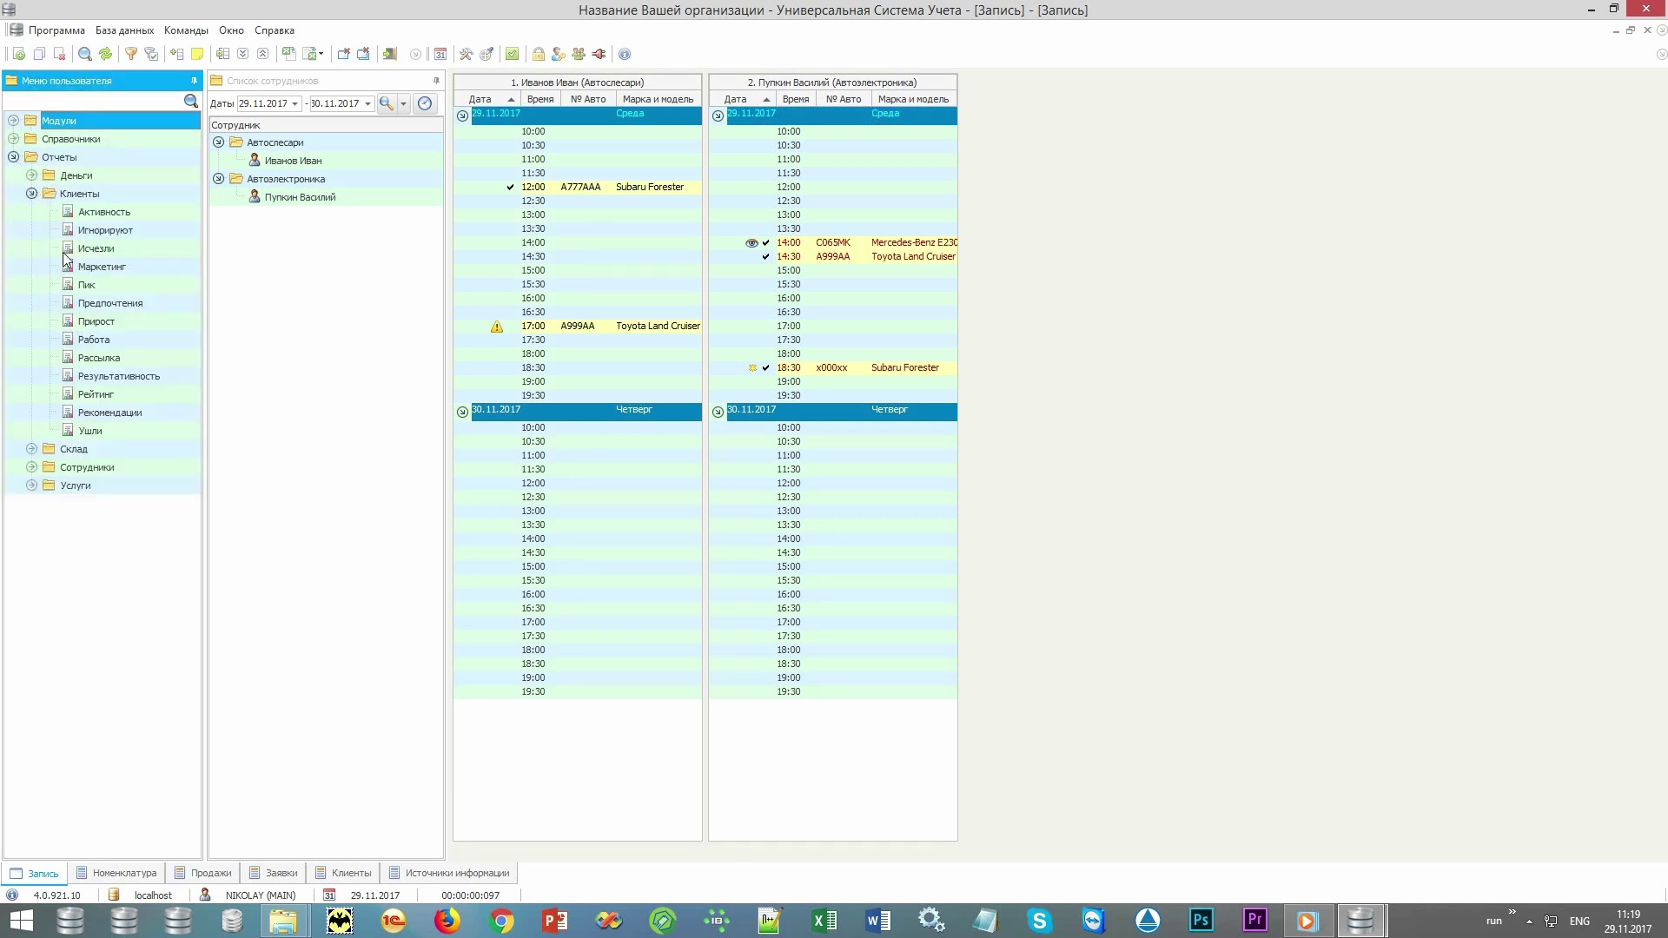
Generate the Рассылка client report for 29.11.2017.
double_click(148, 358)
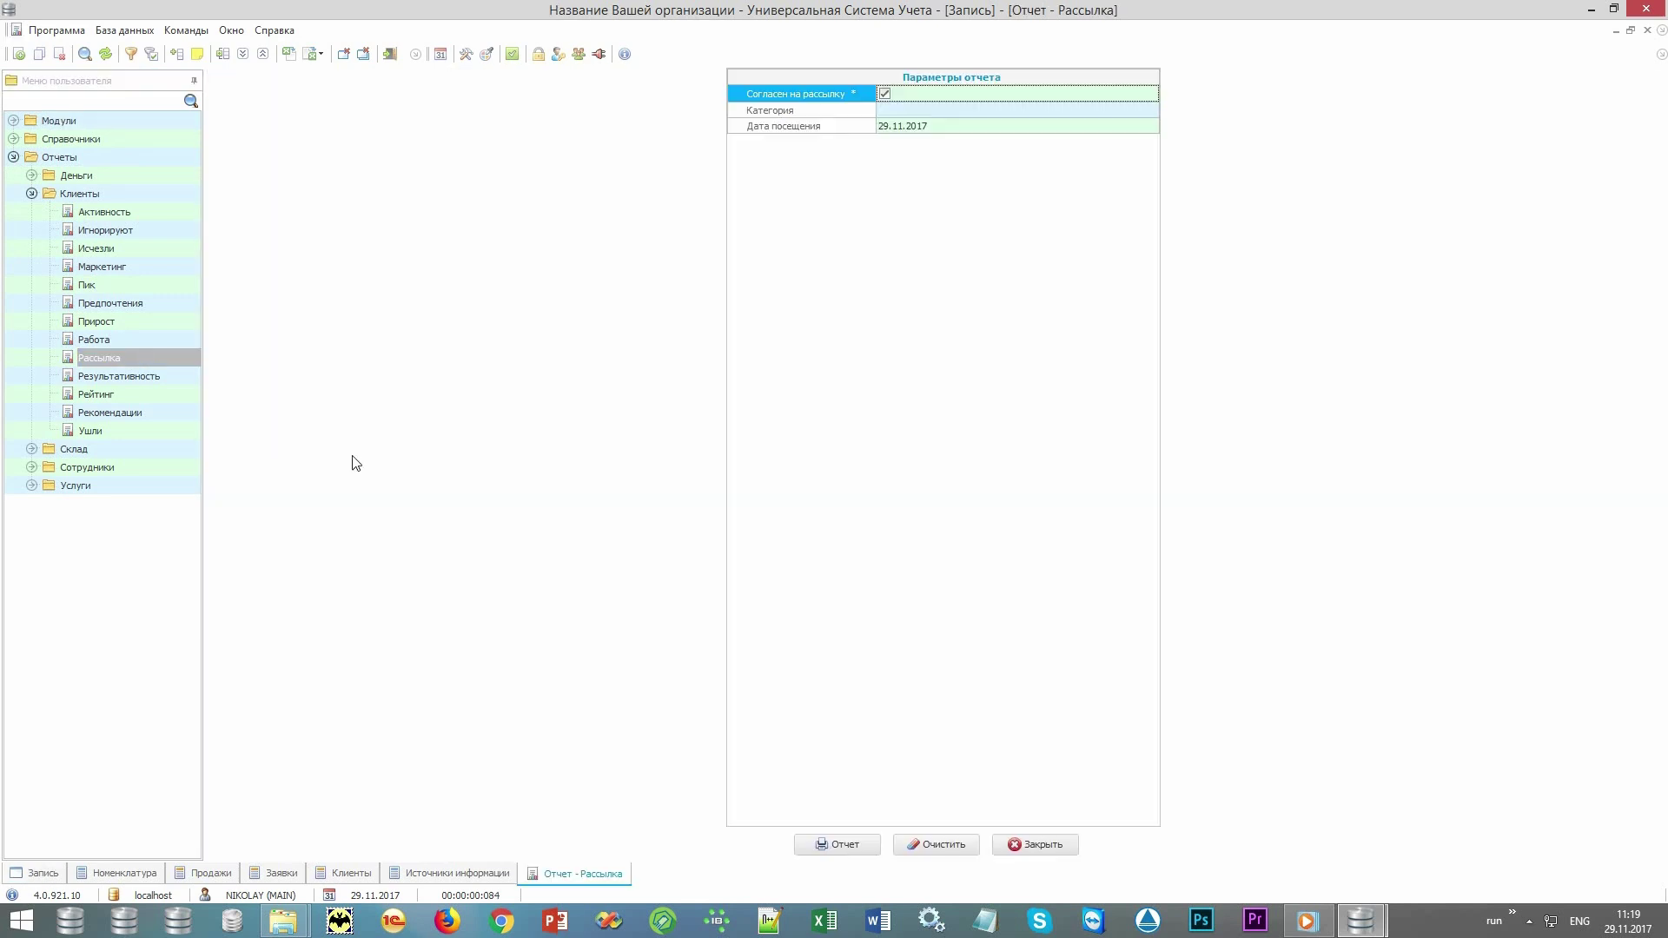
click(840, 844)
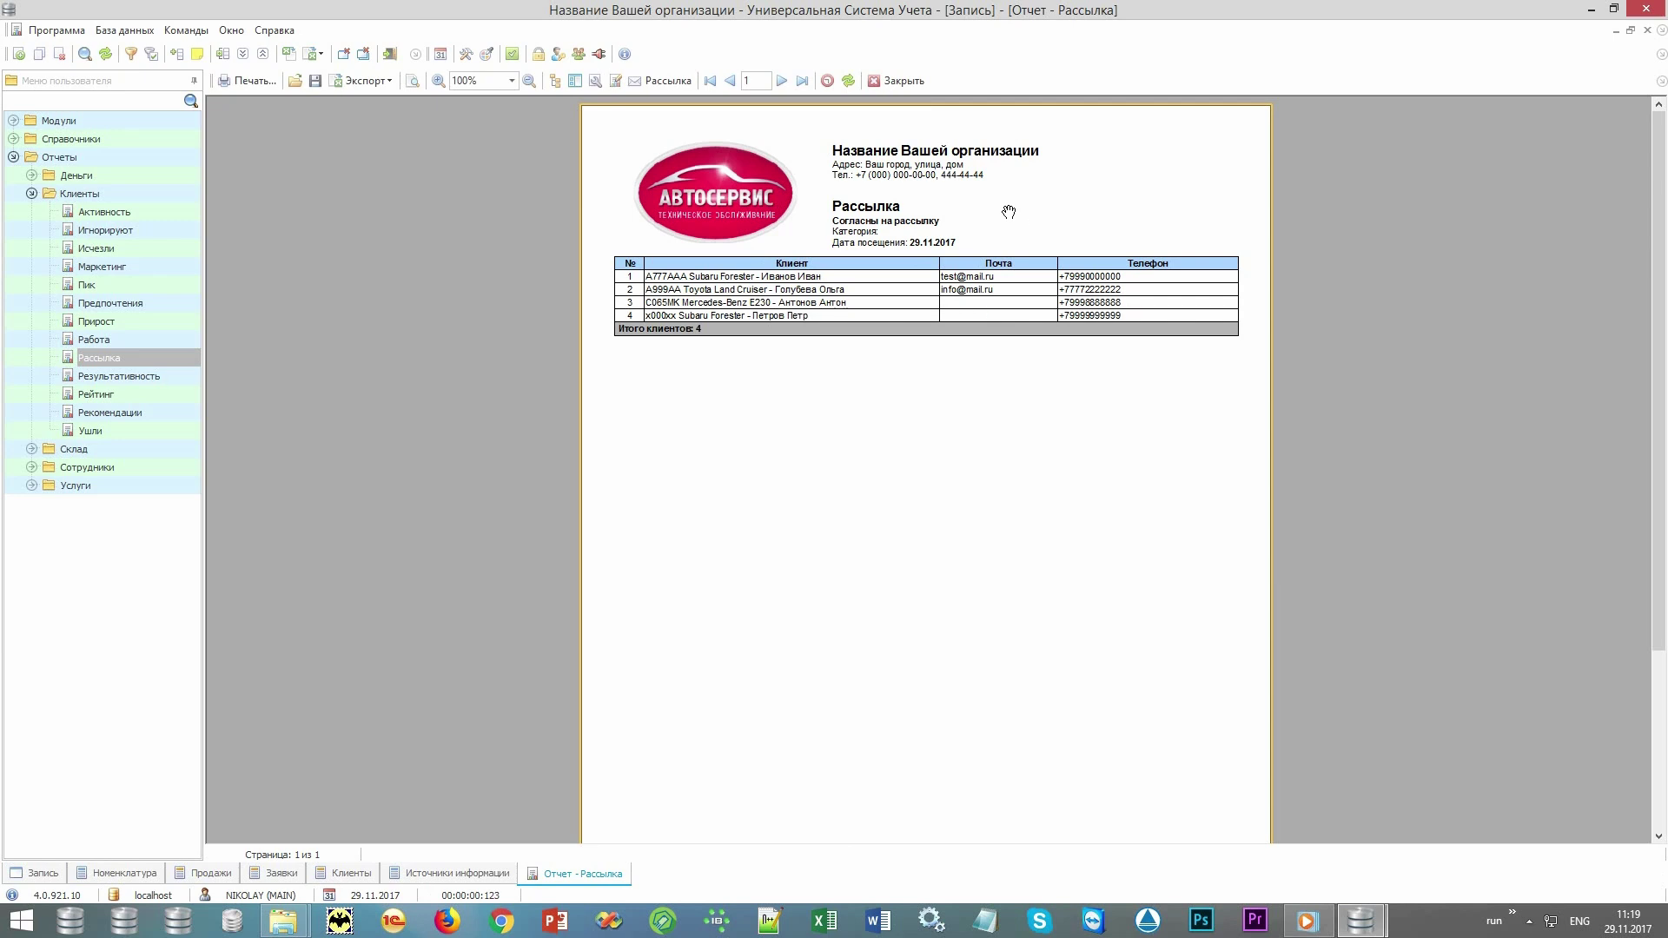
Start a mailing to the four clients and toggle the Email, SMS, Viber and voice-call channels.
click(667, 81)
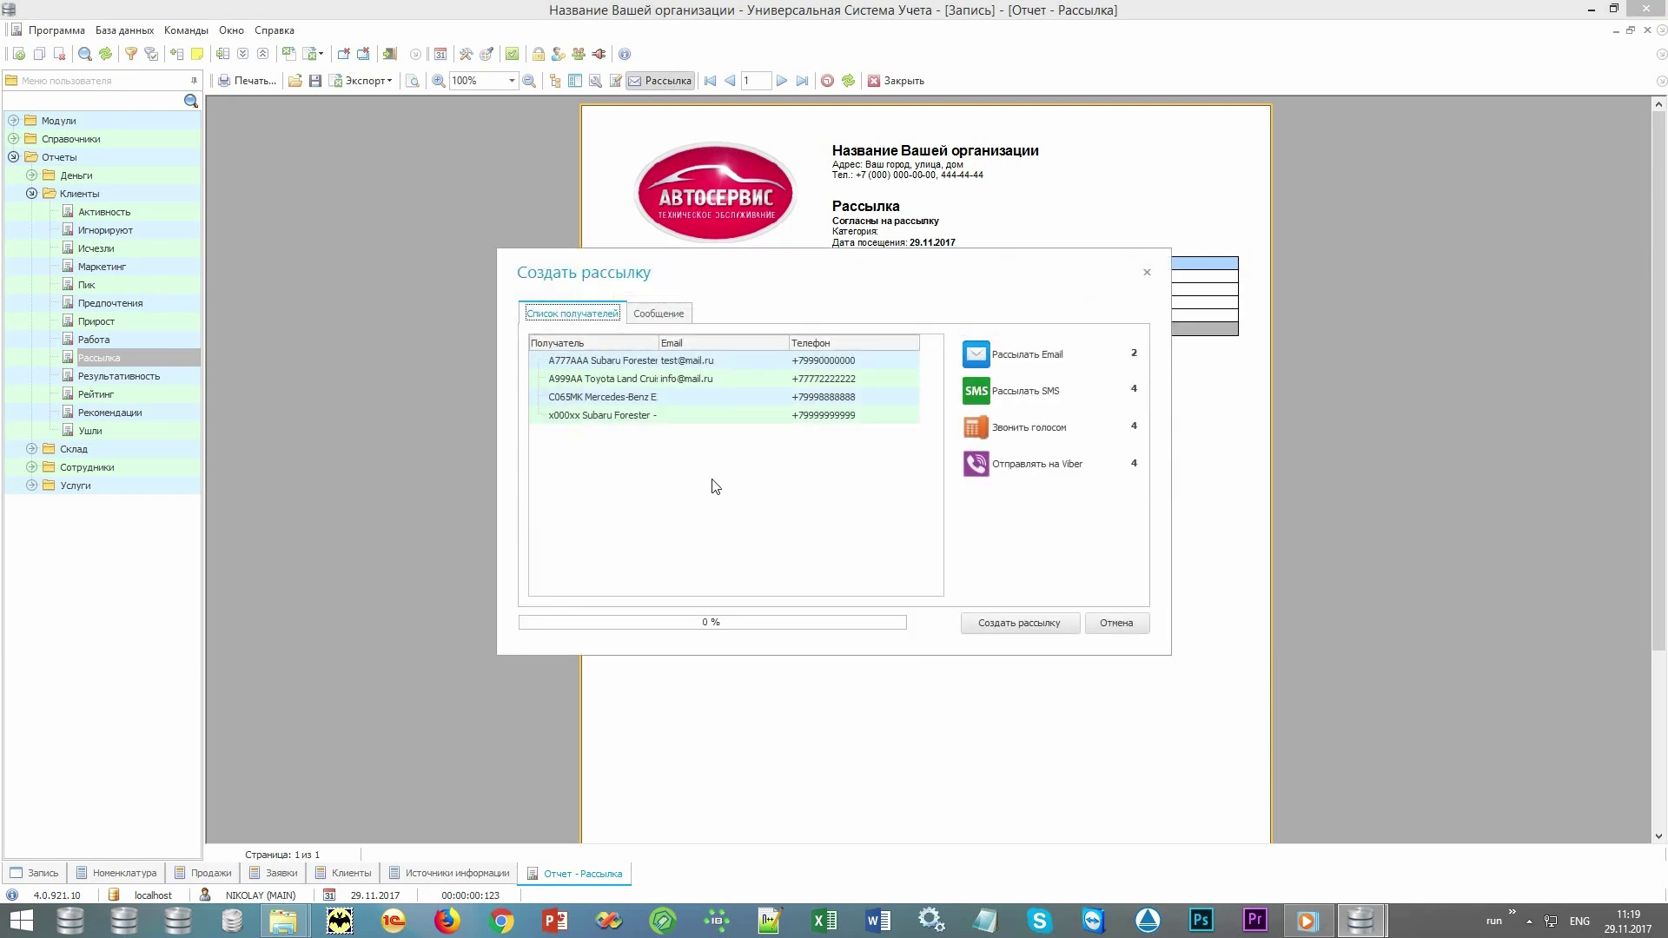
click(692, 511)
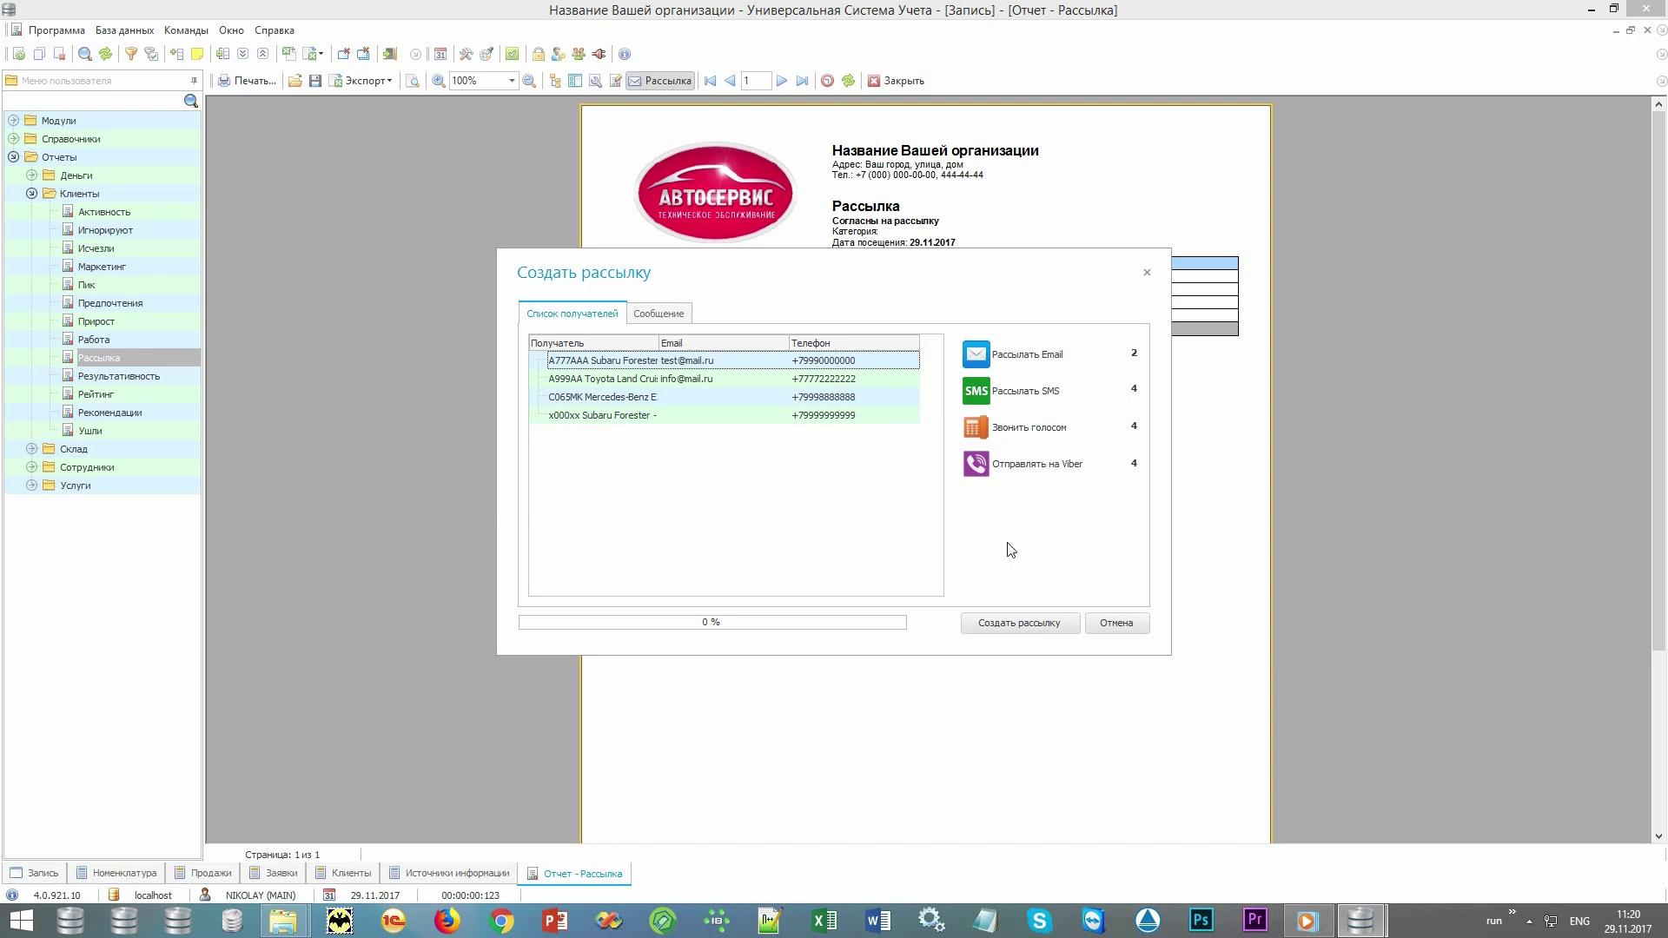
click(988, 358)
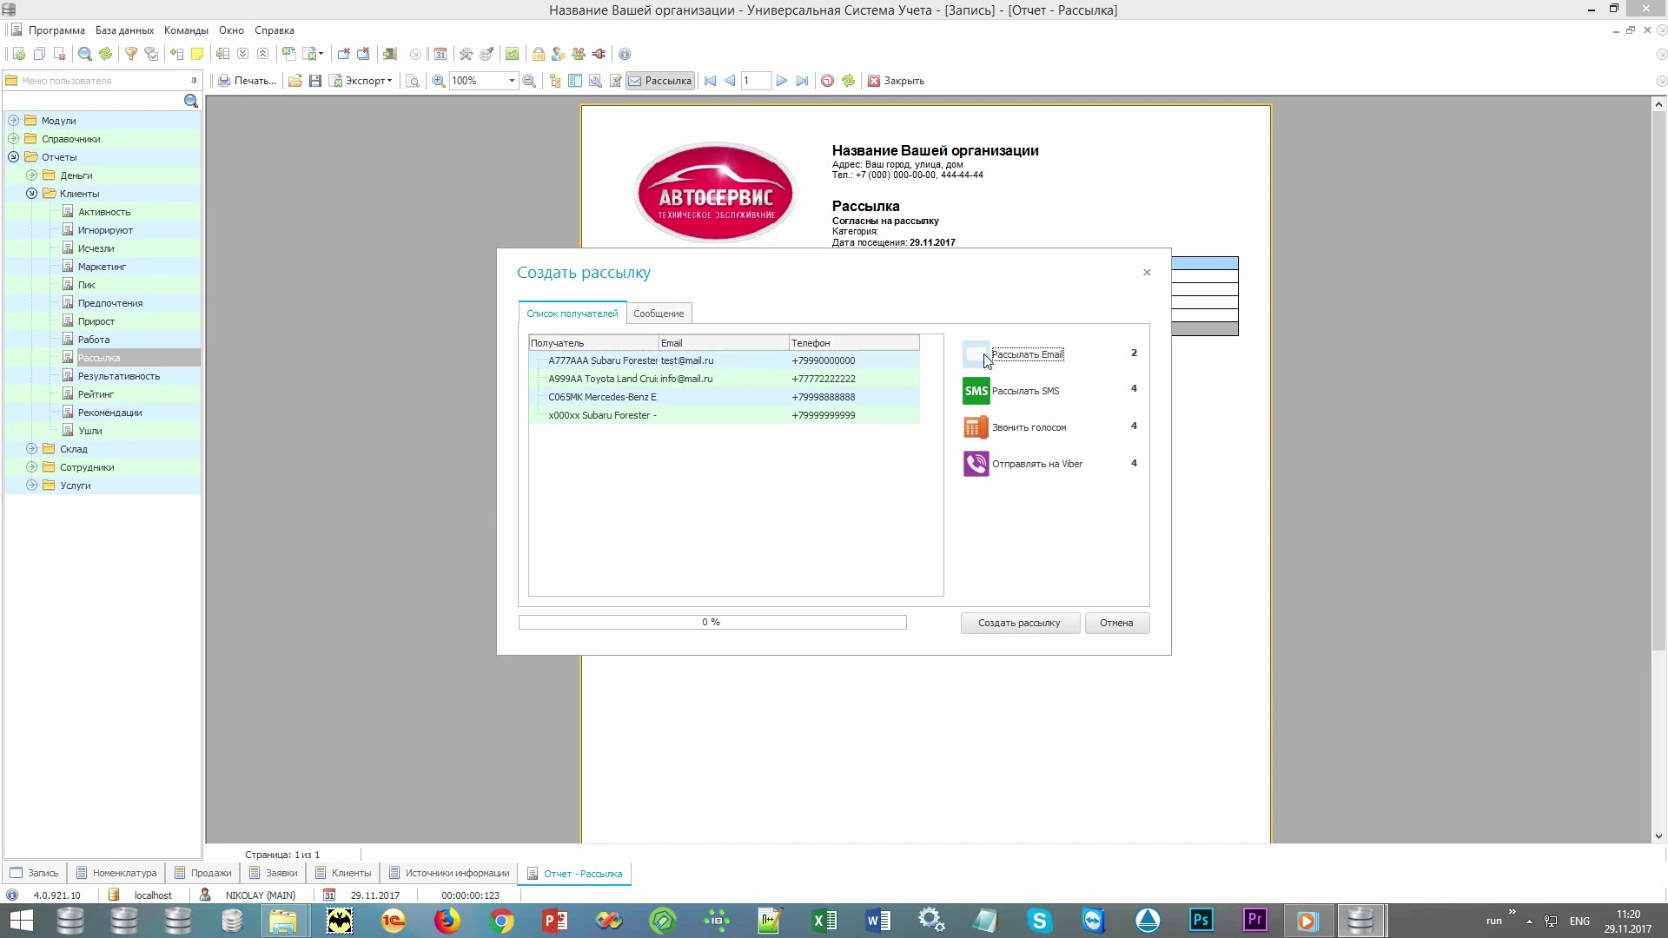
click(988, 400)
click(977, 463)
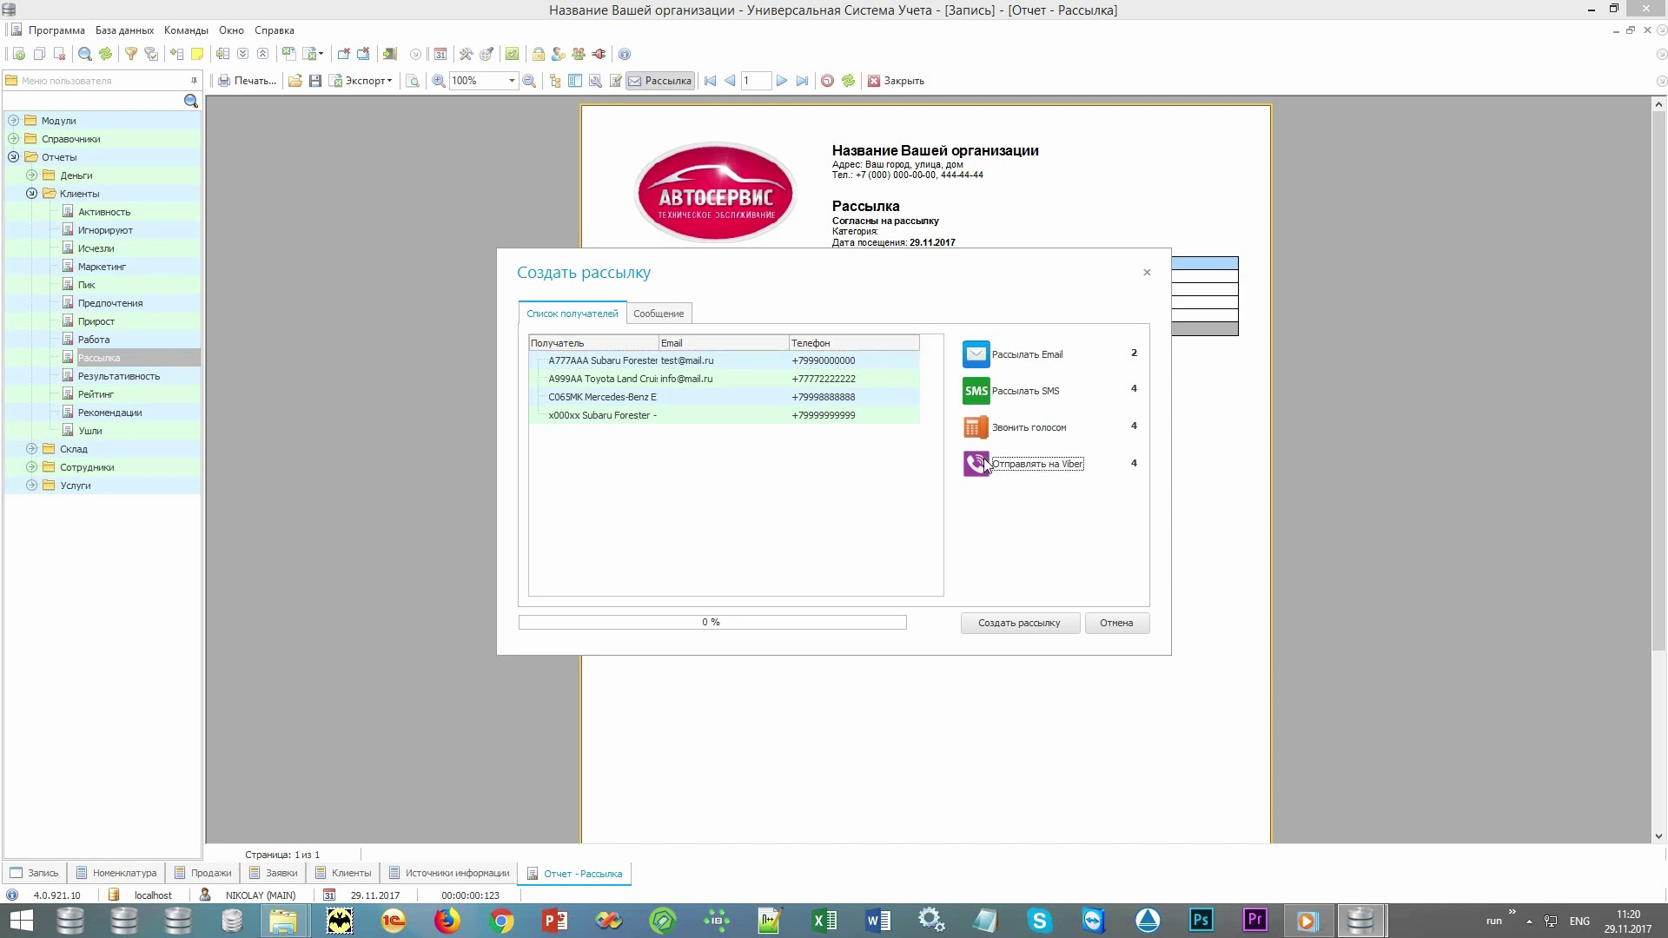
click(978, 429)
Look at the Сообщение tab and Шаблон list, then cancel the mailing without writing a message or choosing a template.
key(Tab)
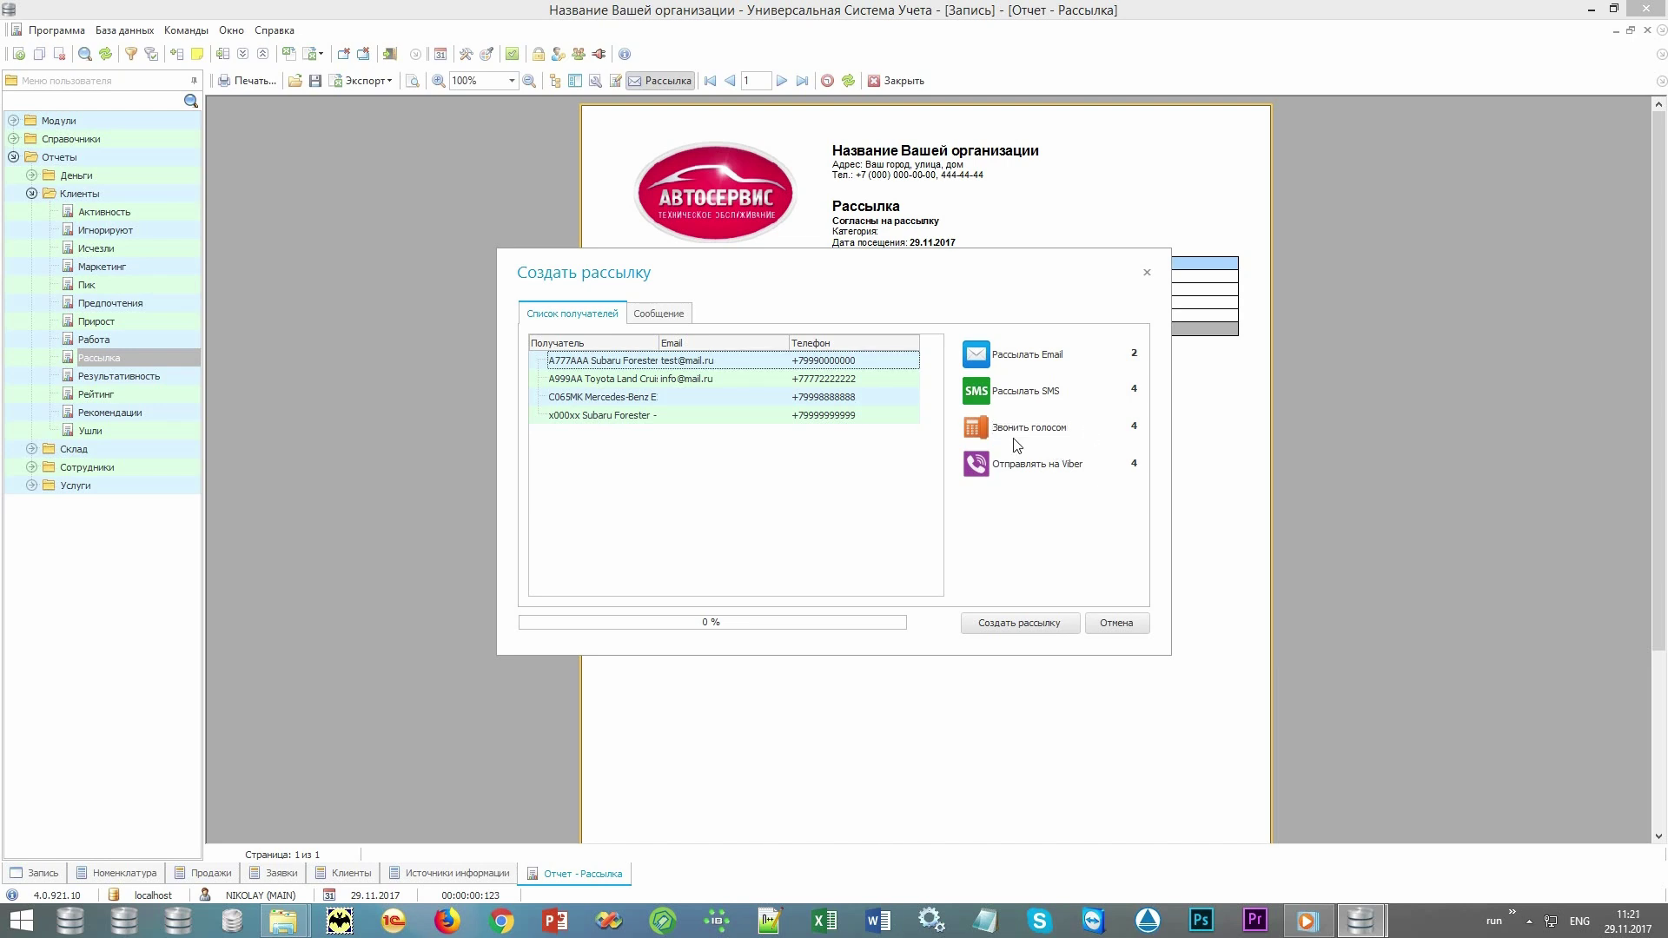
click(678, 318)
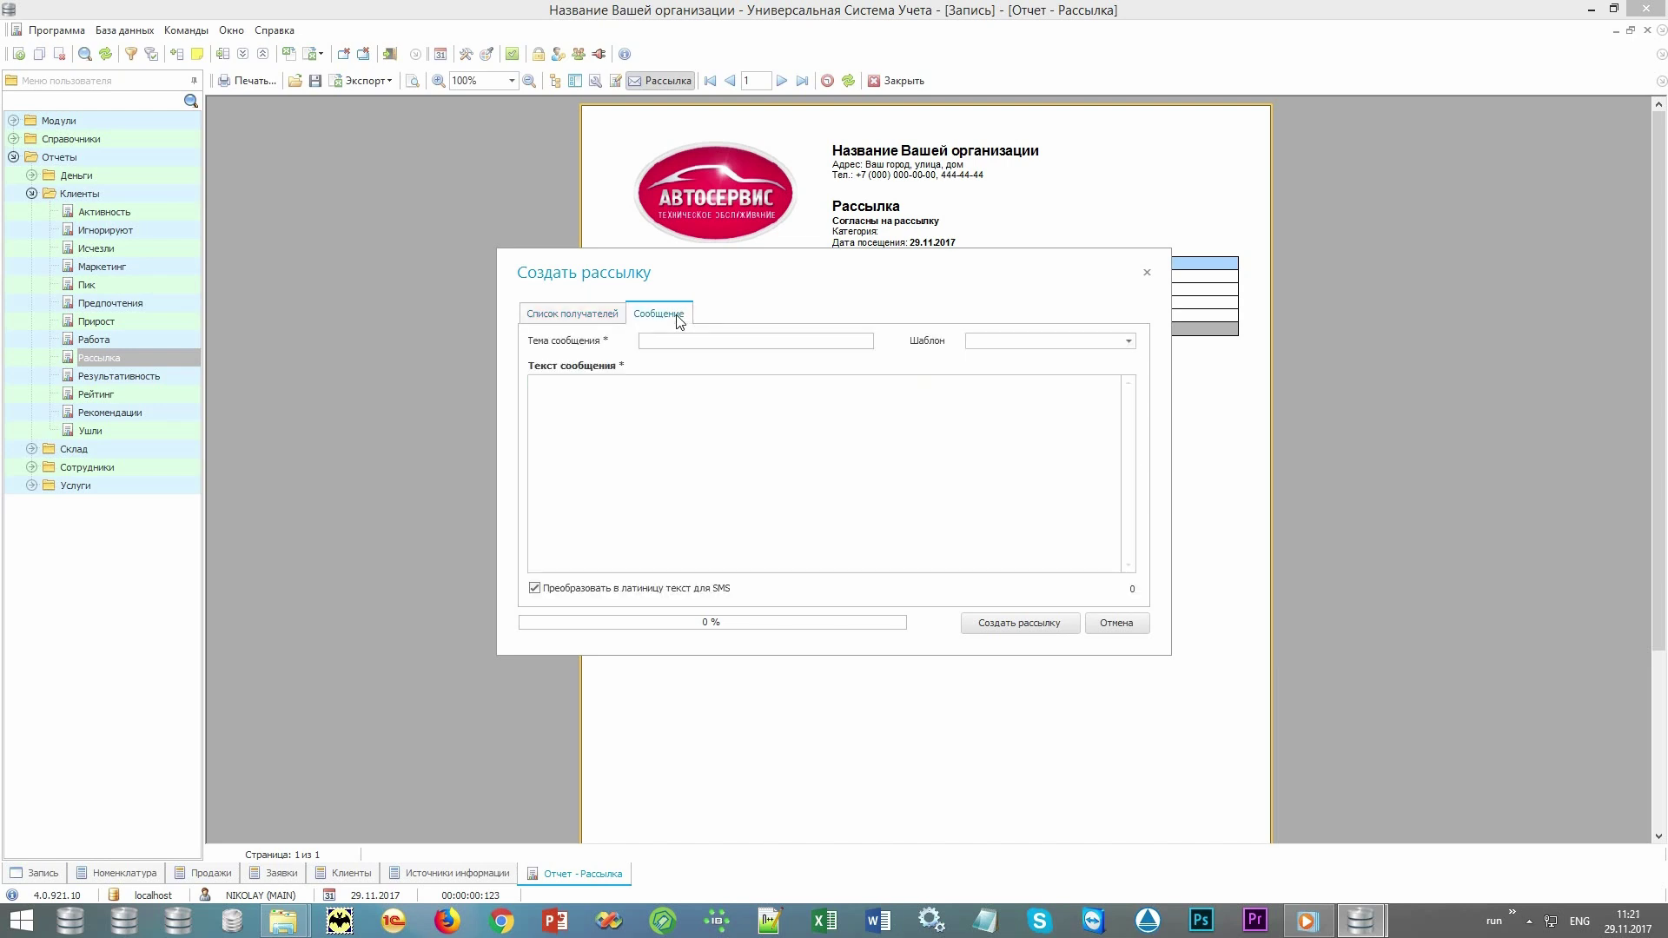
click(724, 341)
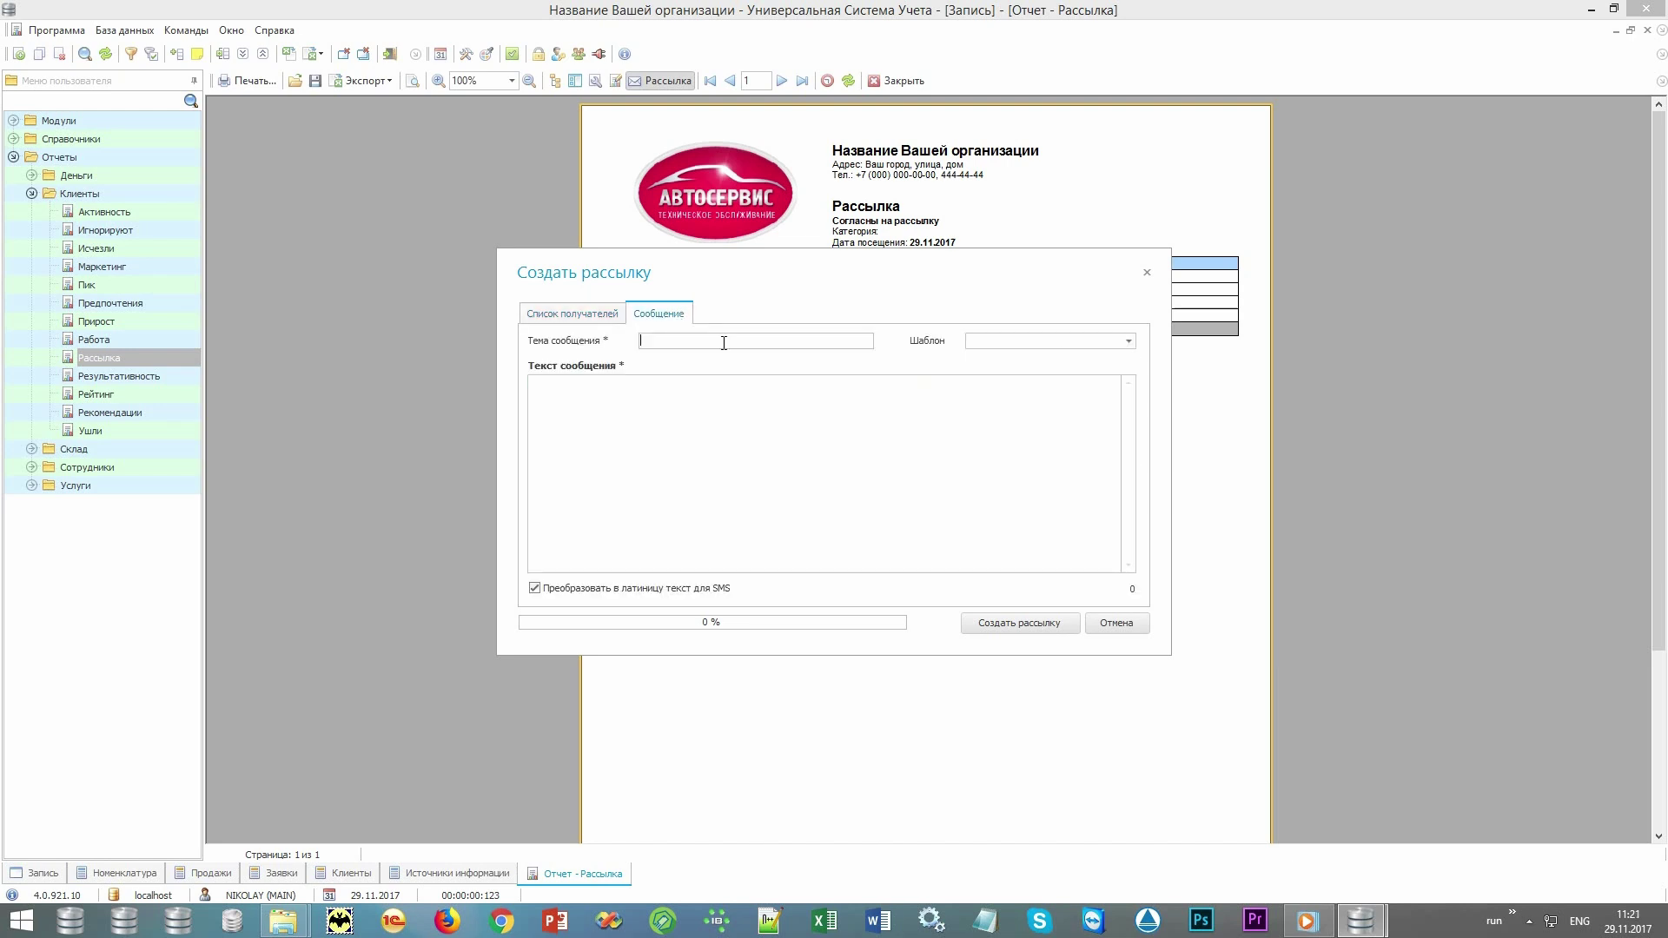
click(1129, 340)
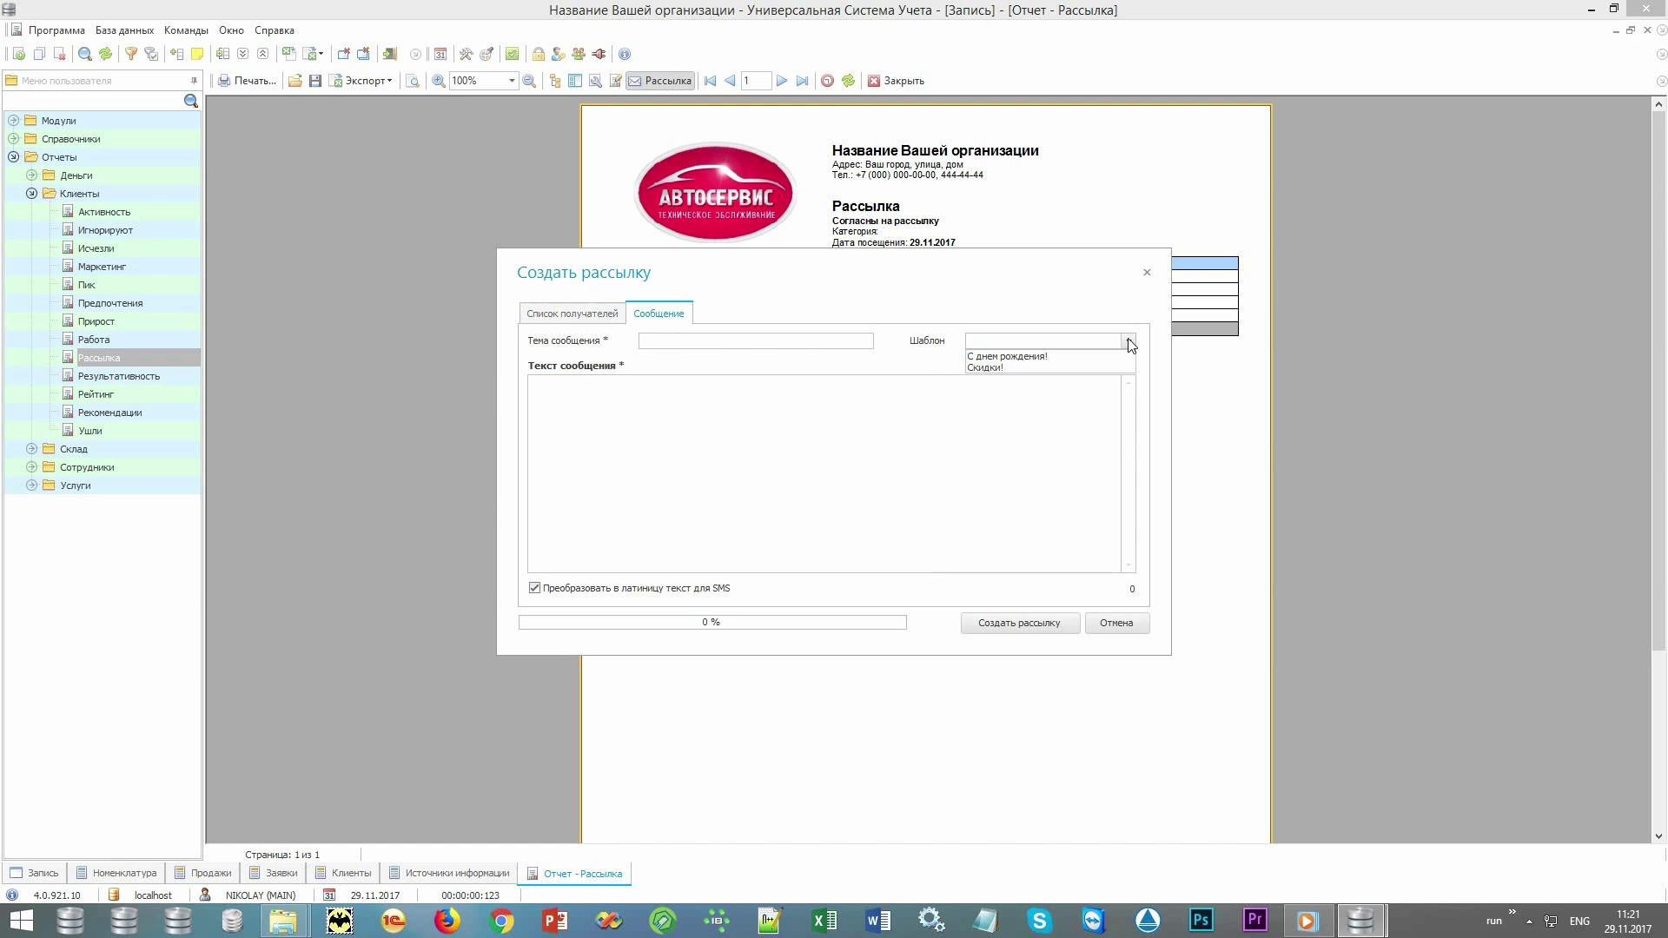
click(991, 481)
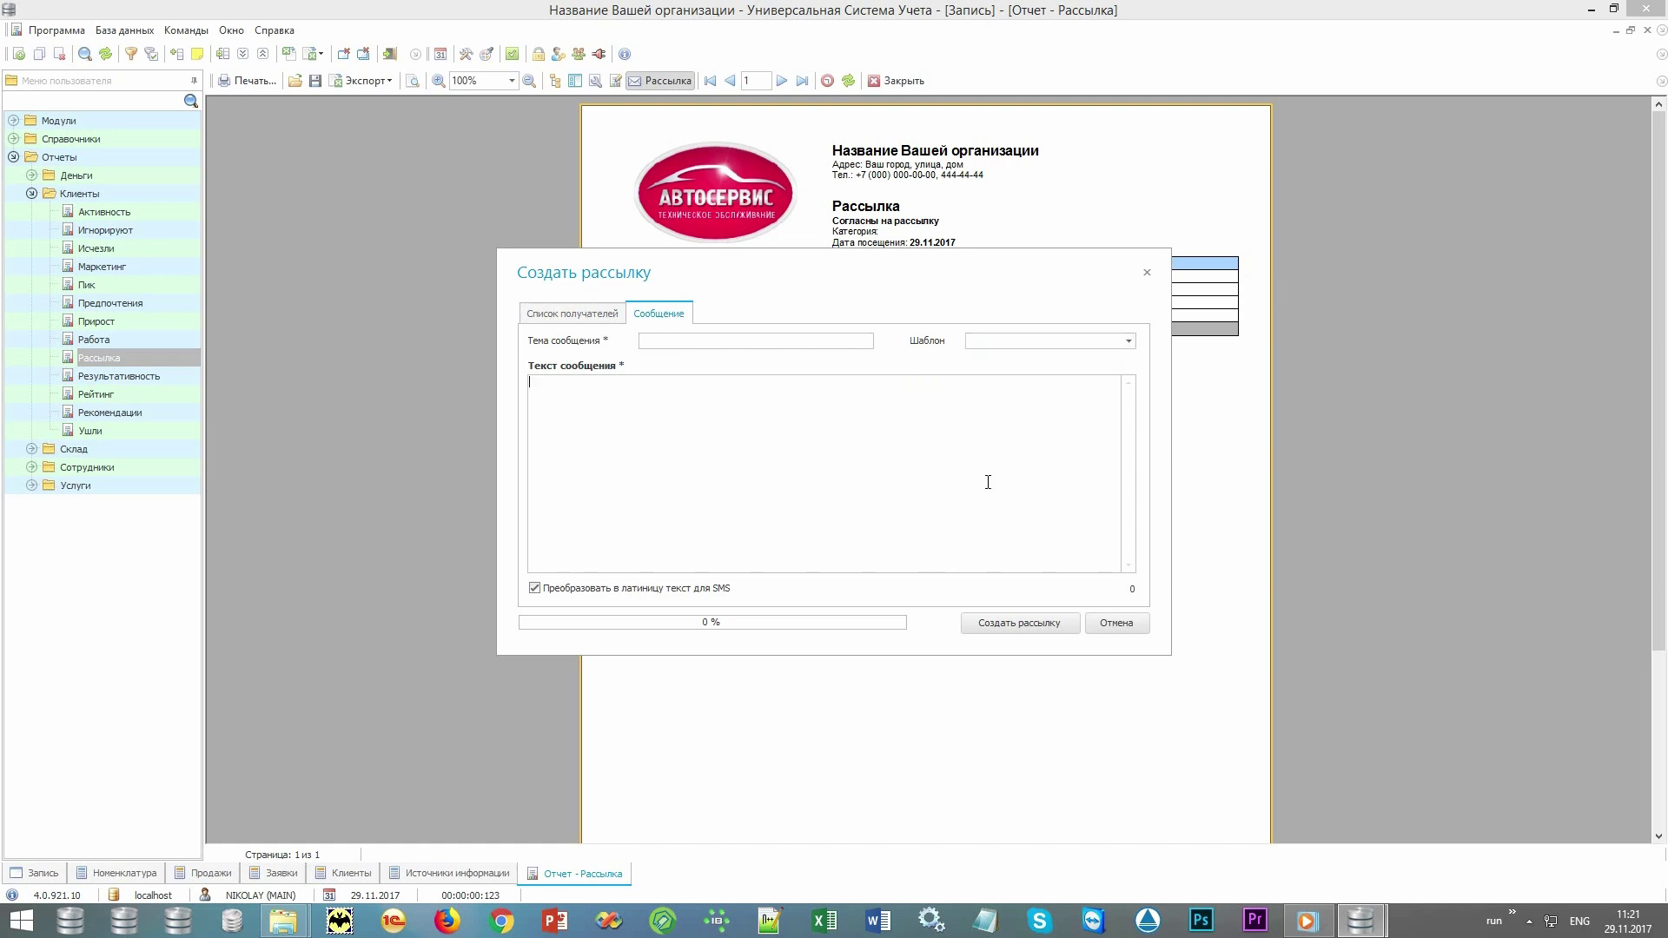
click(1118, 625)
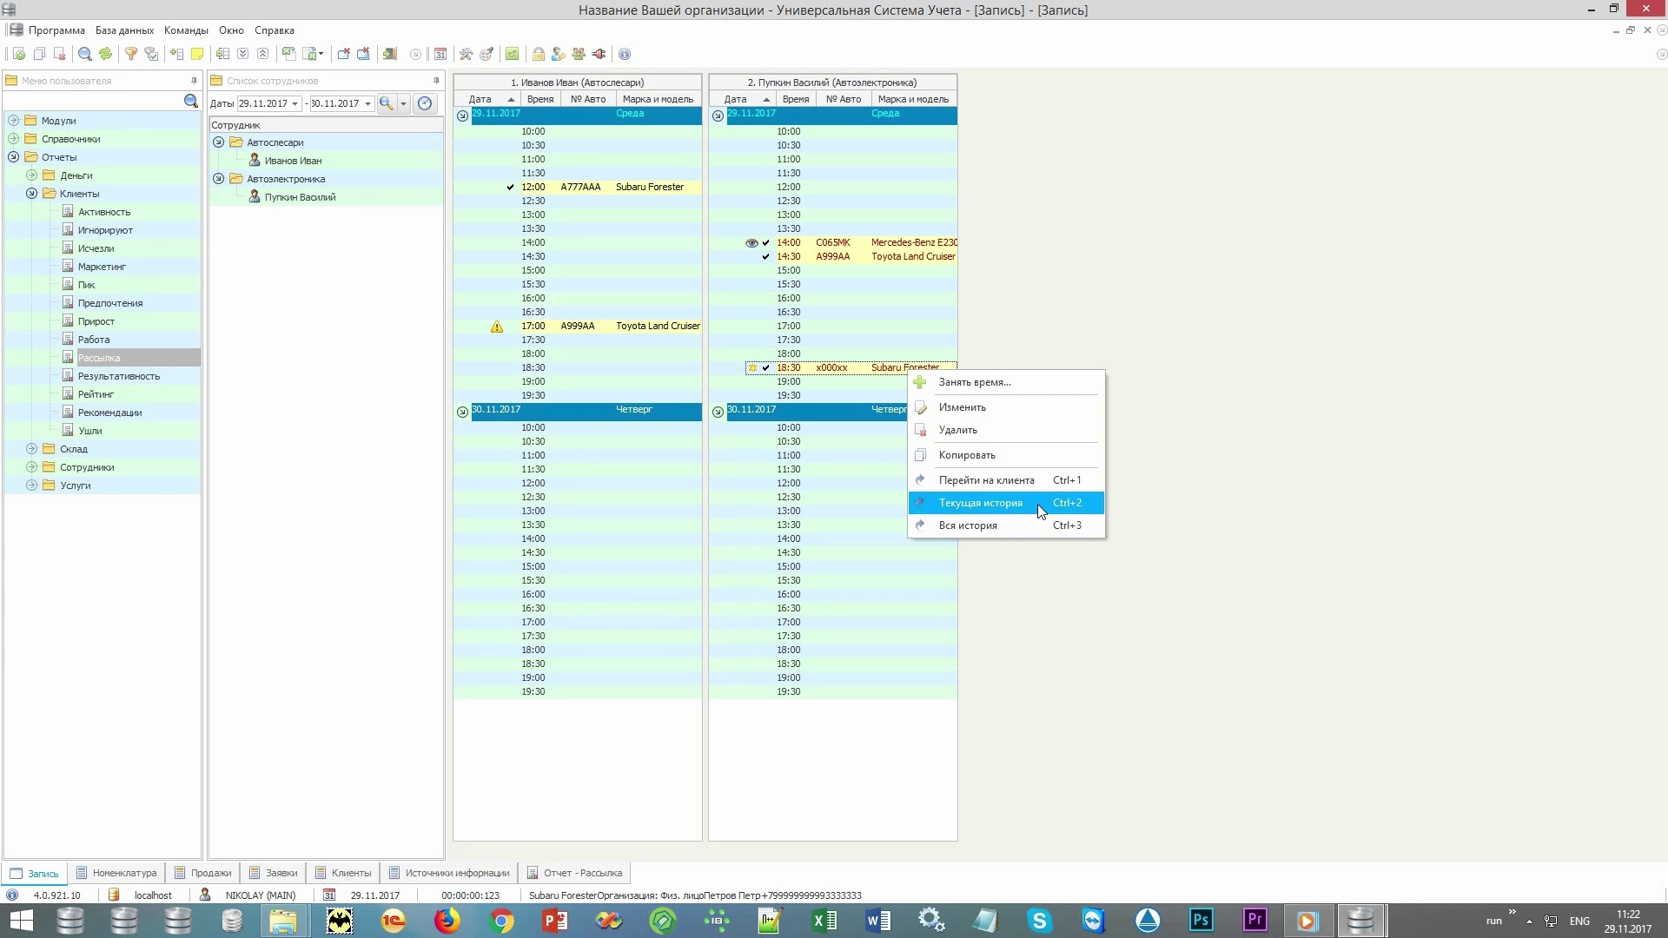
Open Текущая история for x000xx and review oil-change record 40 and fuel-filter record 41.
click(1040, 508)
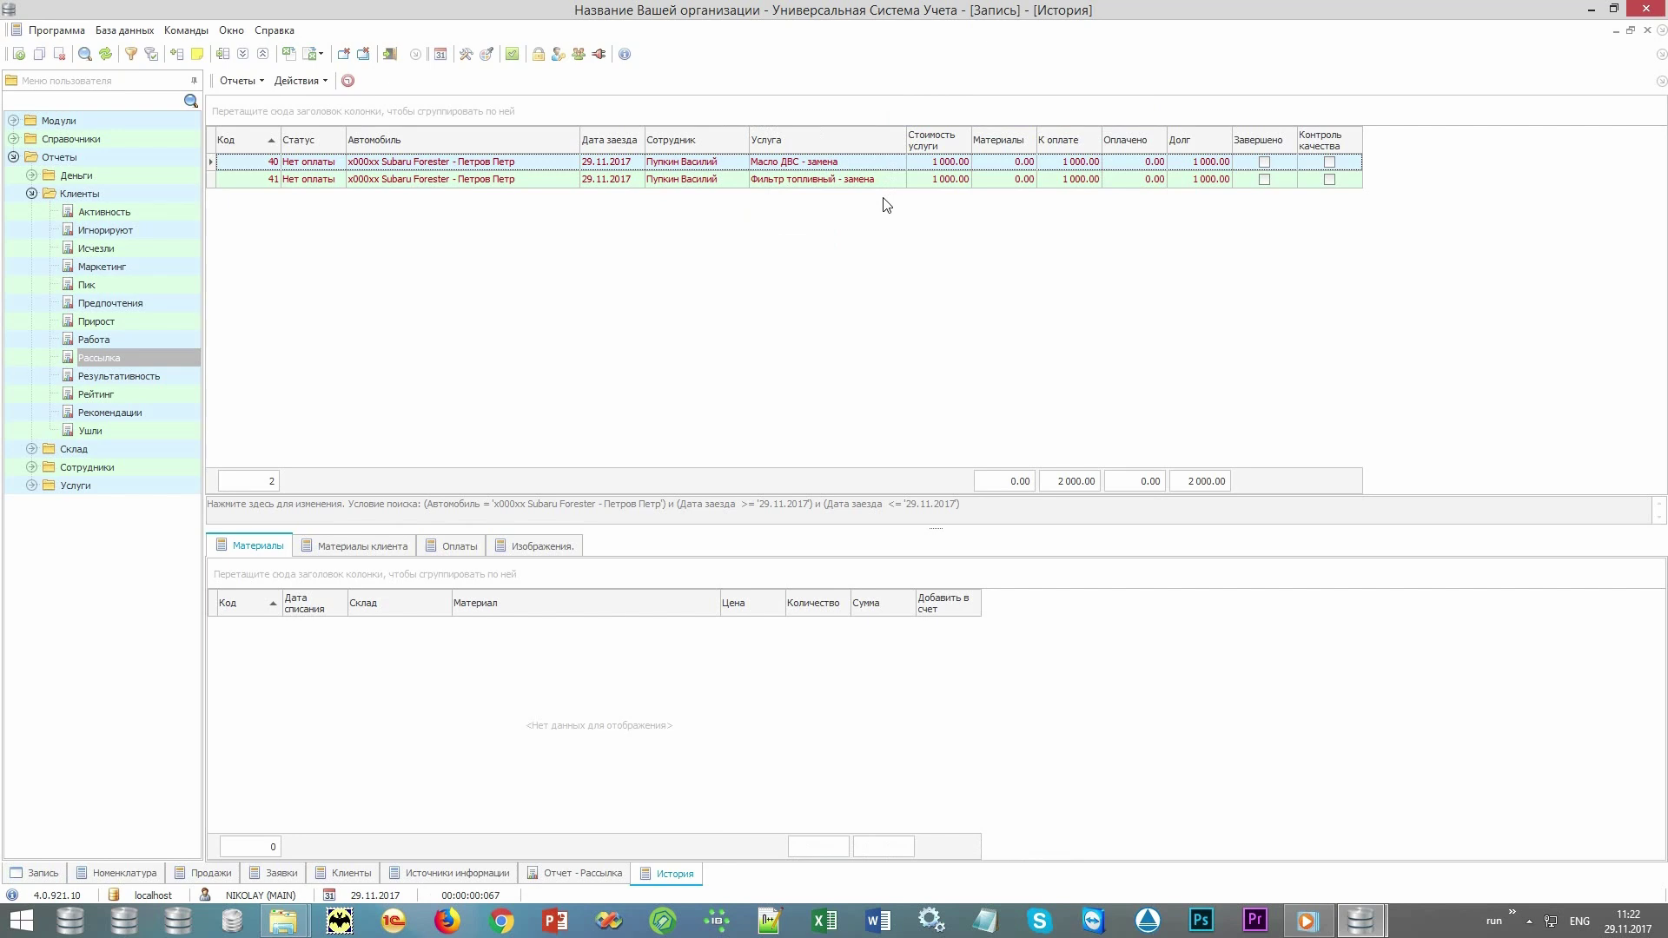
click(939, 165)
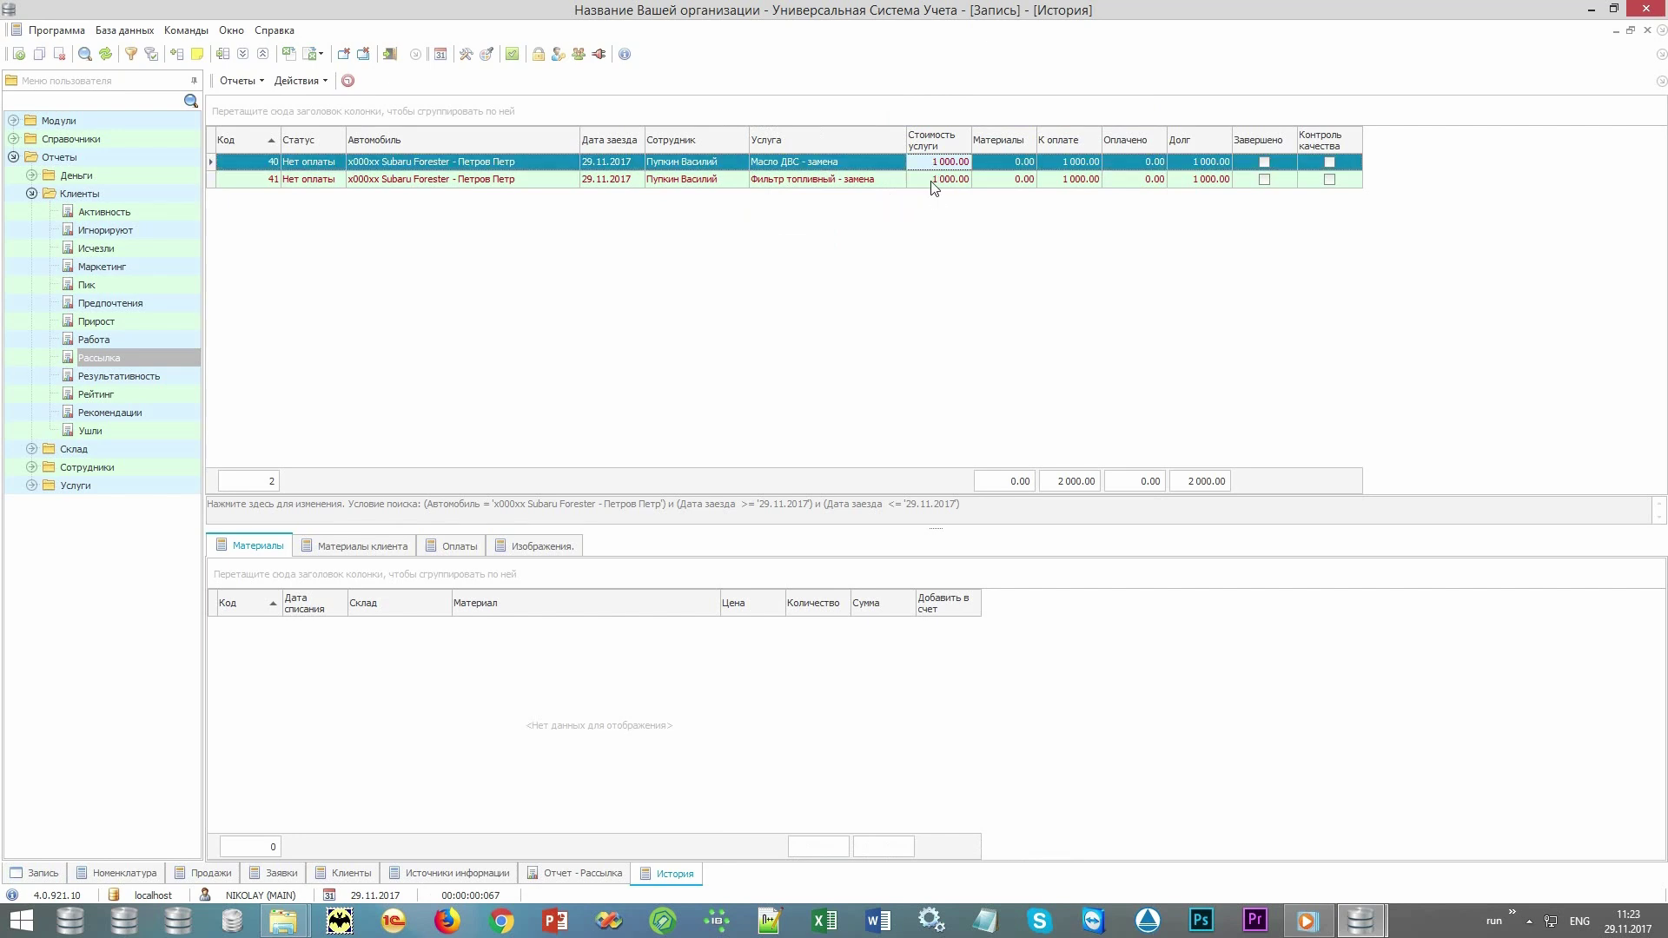
click(931, 180)
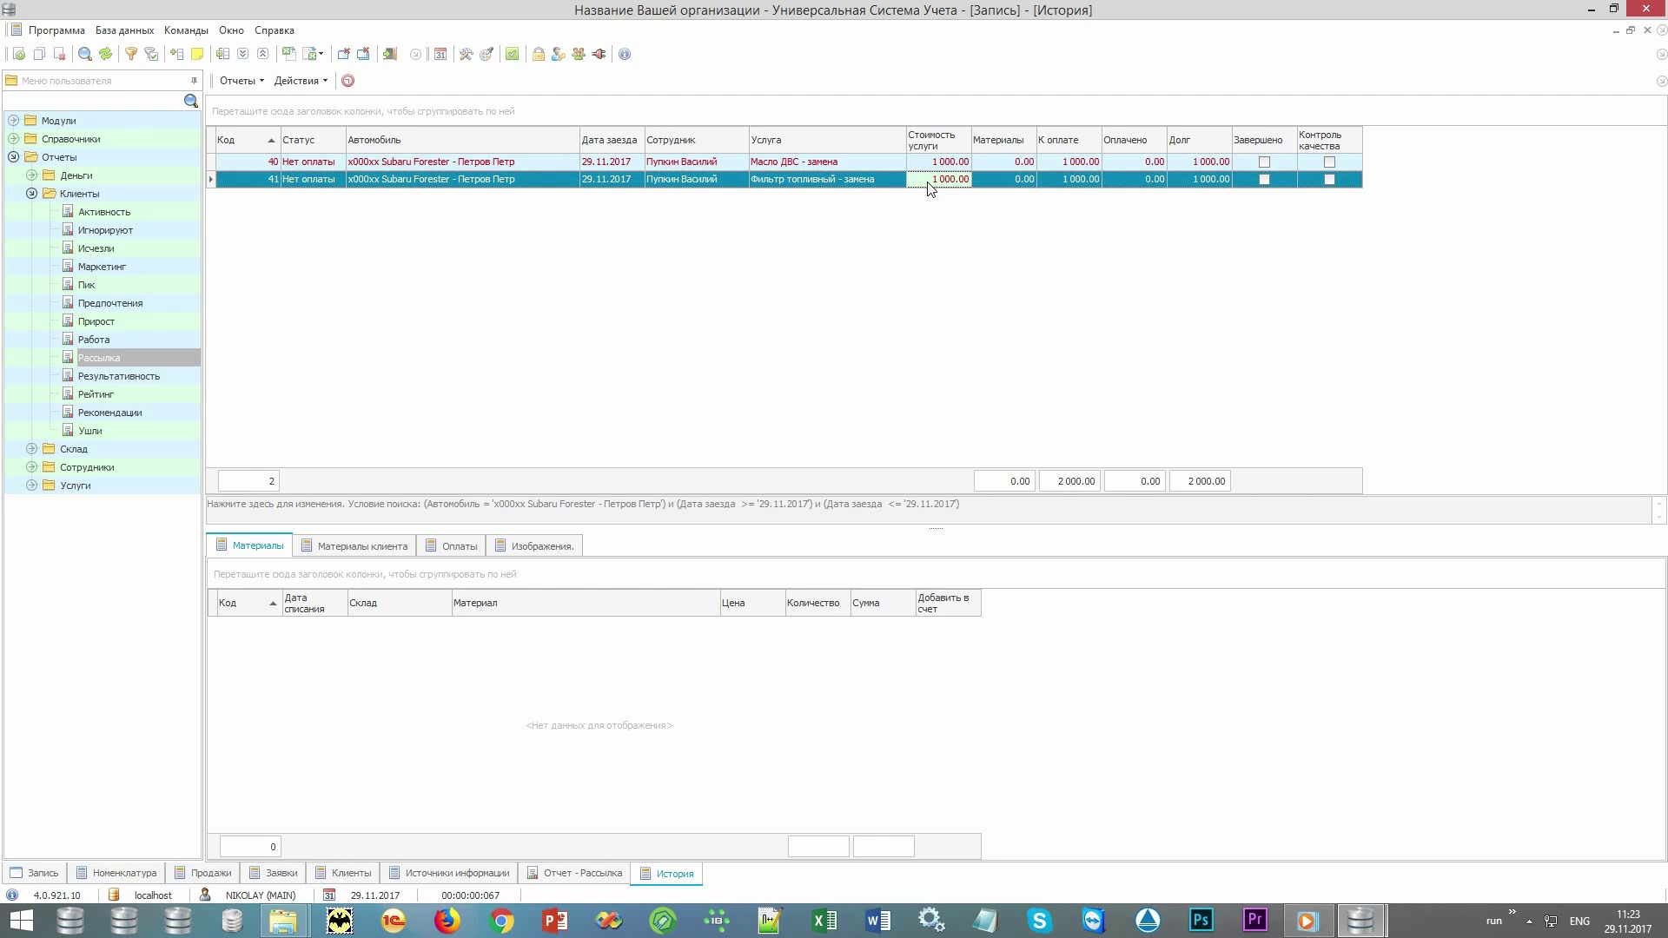
key(Left)
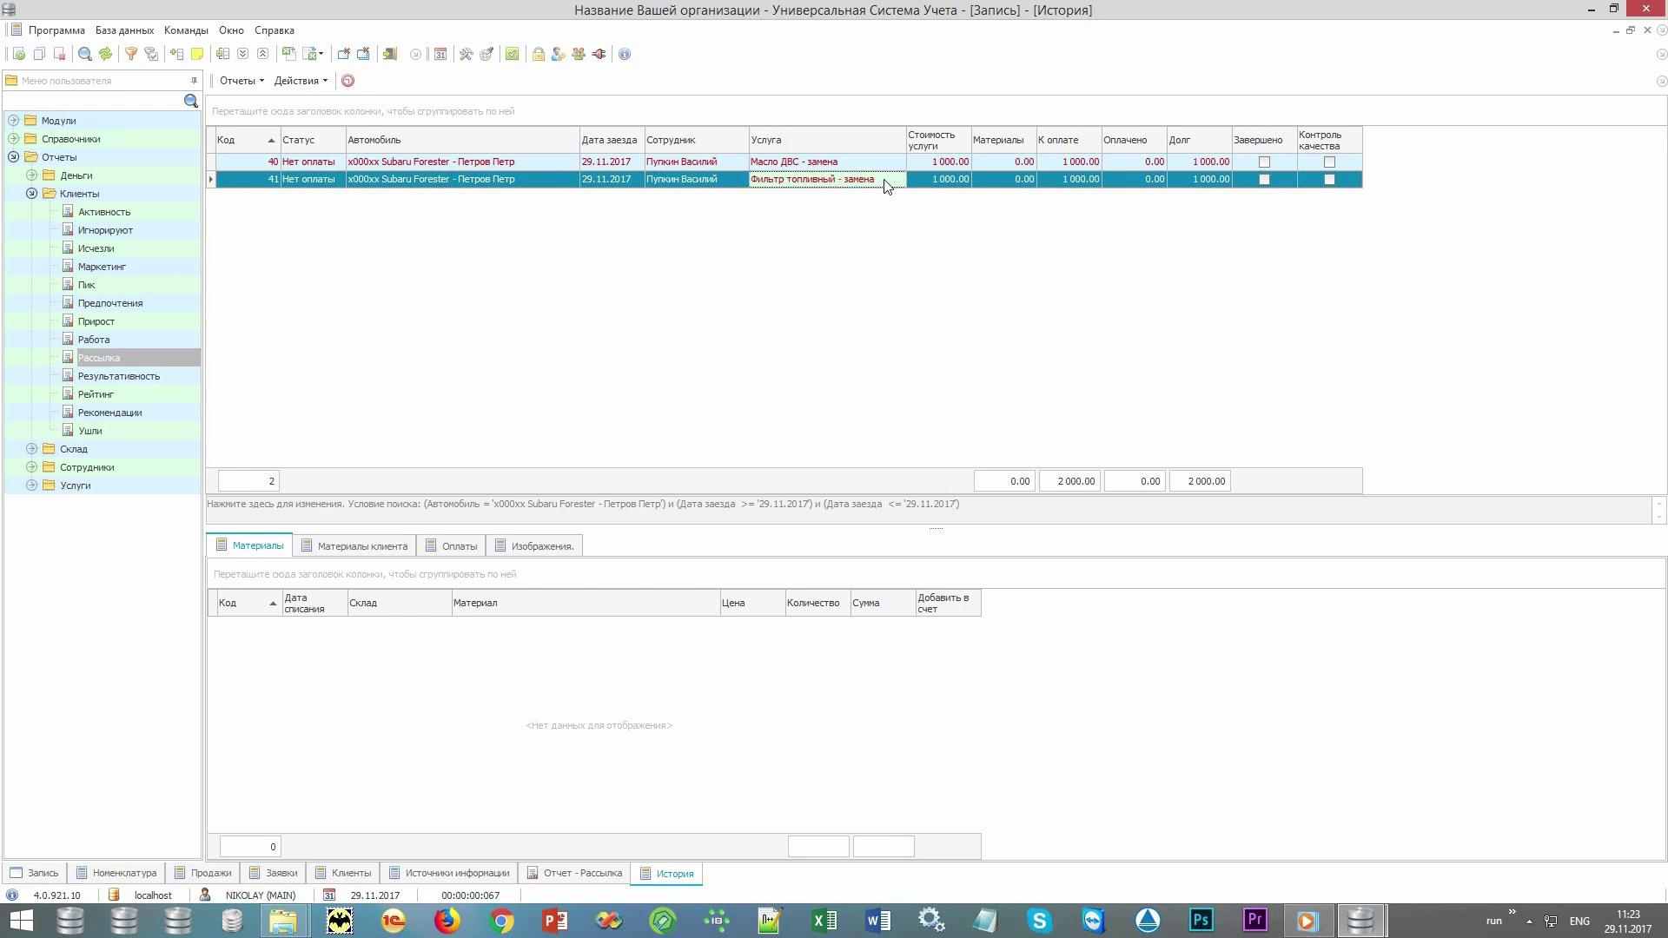
key(Right)
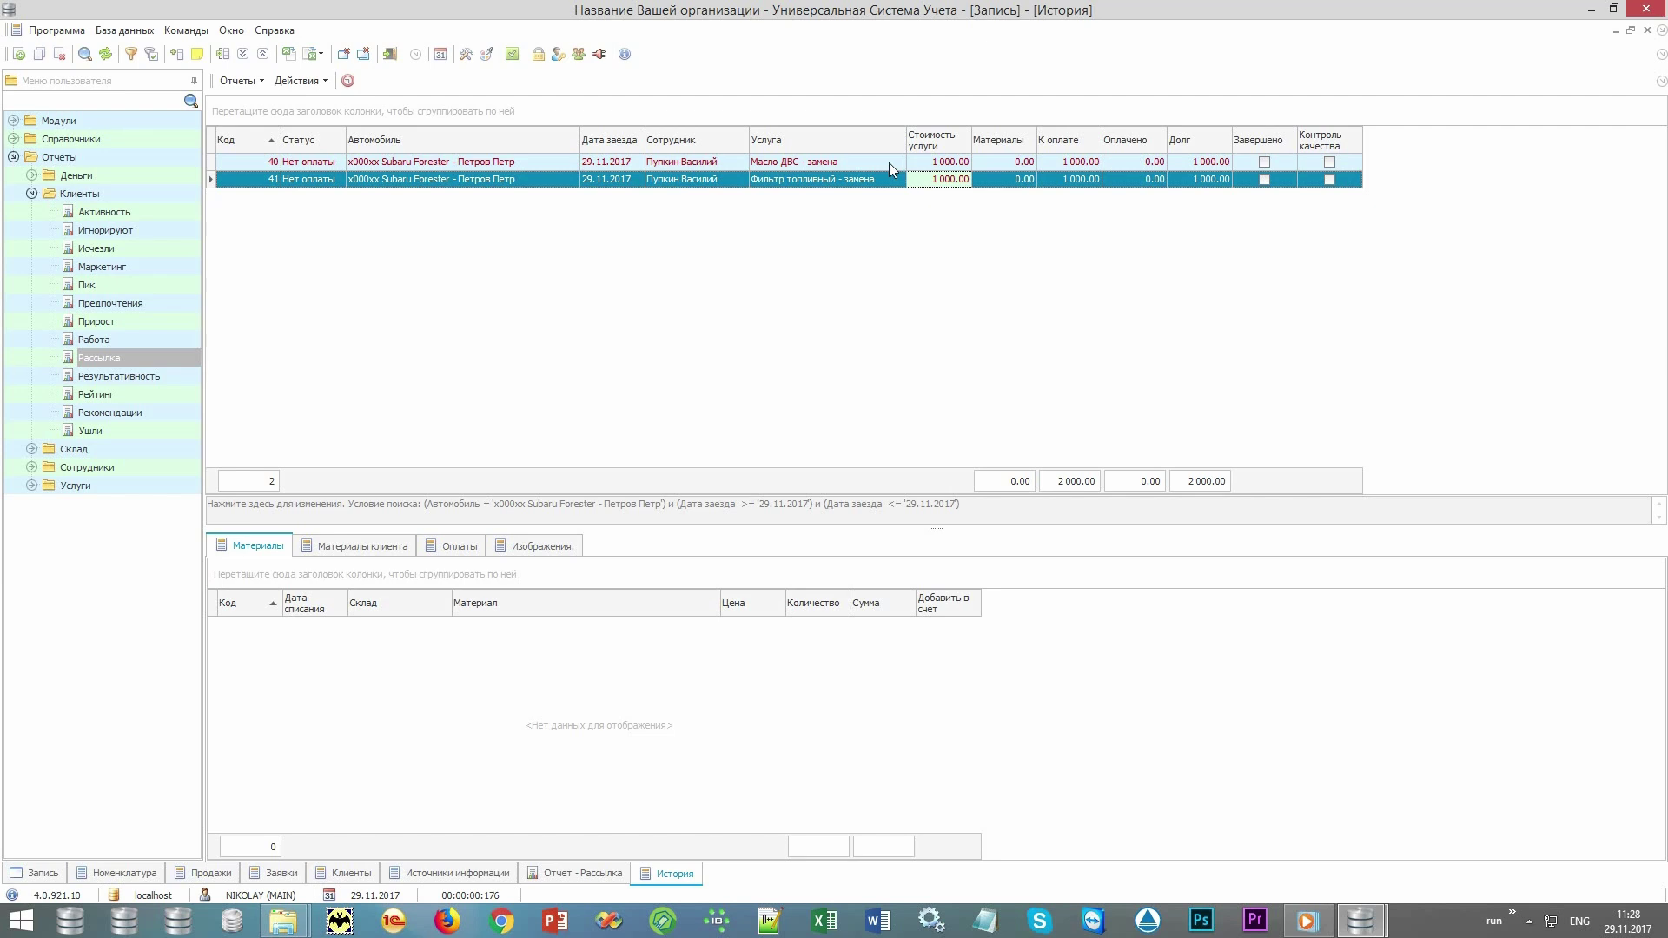
click(889, 163)
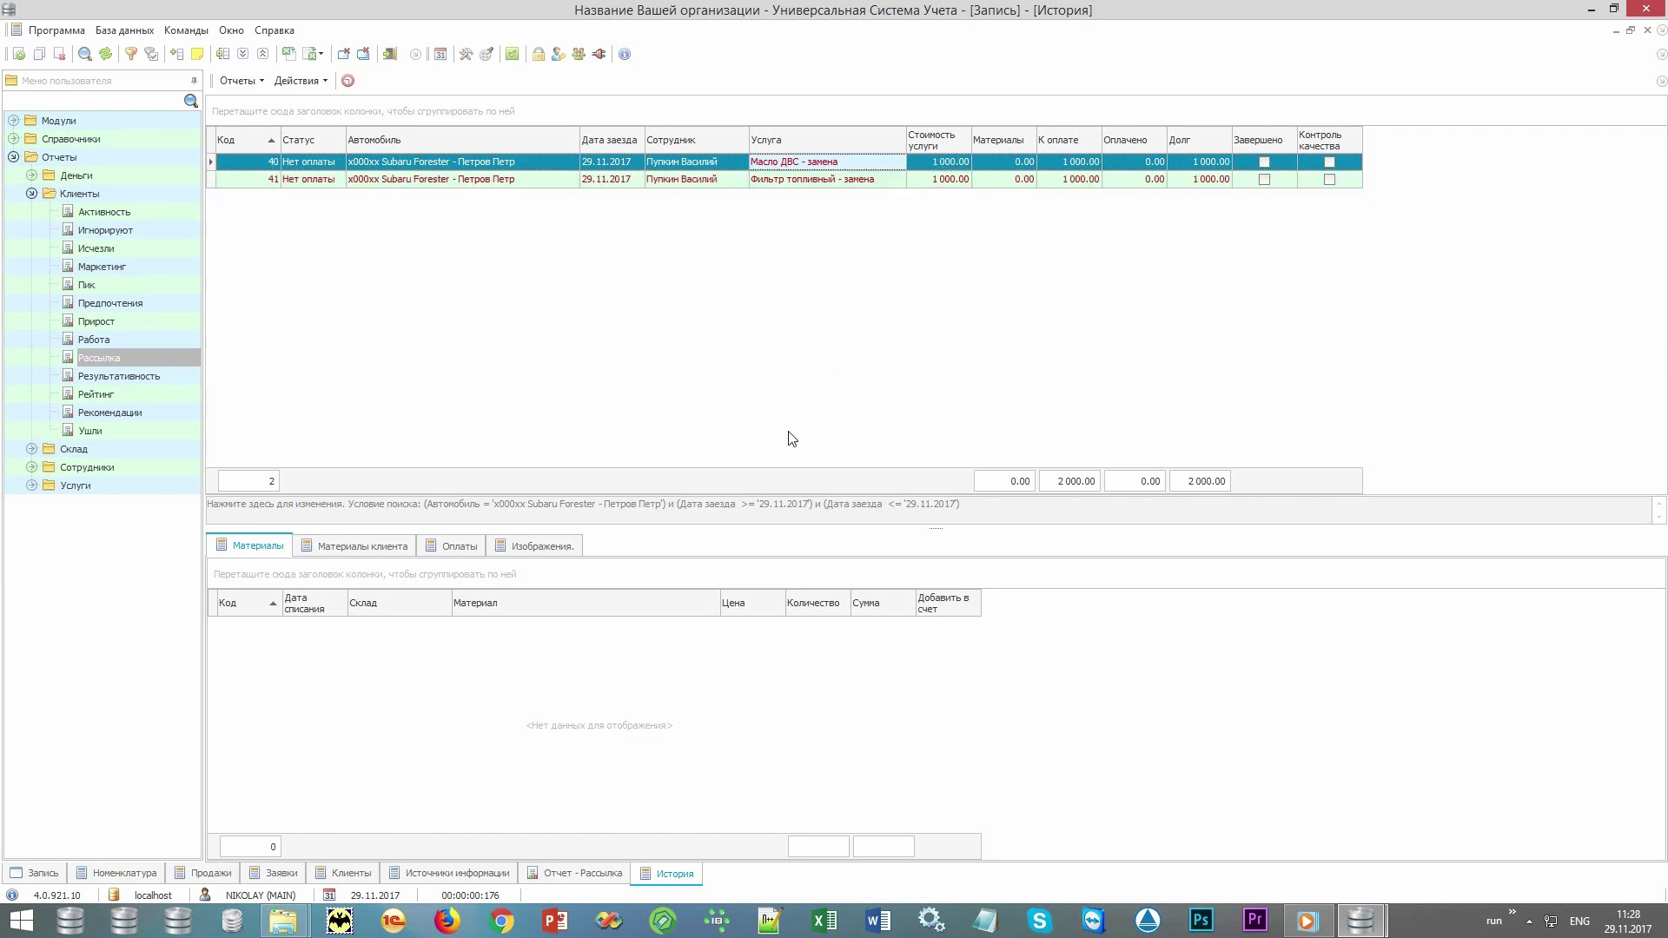
Add one unit of product 10001 synthetic NORD motor oil to record 40's materials.
right_click(501, 706)
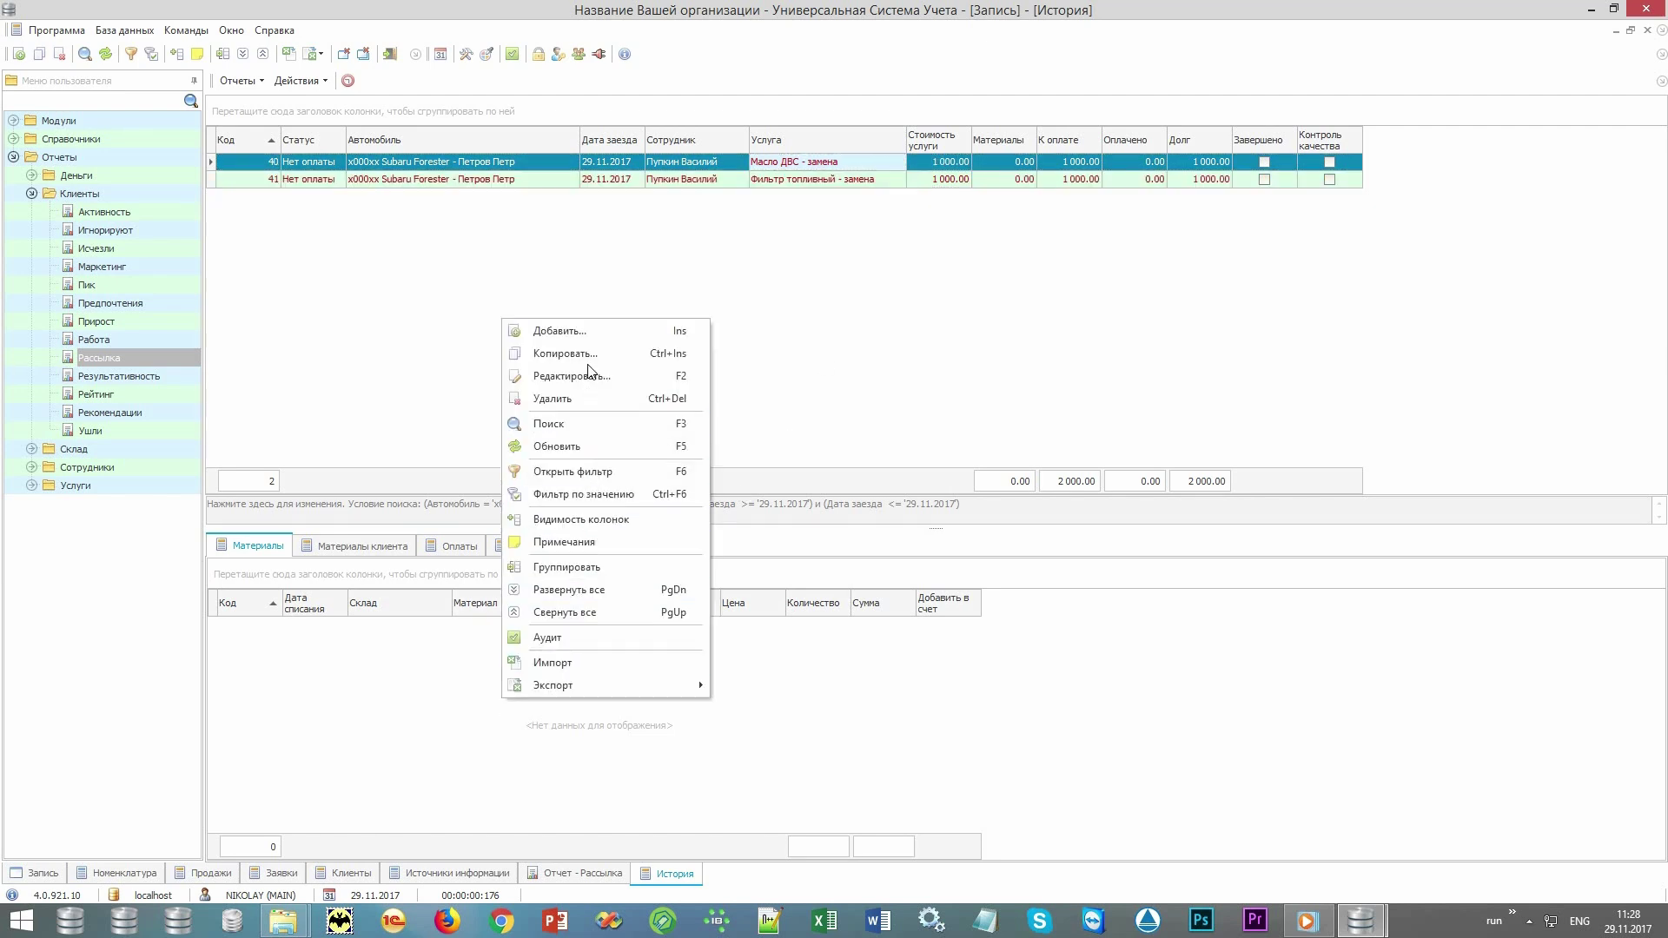
click(588, 332)
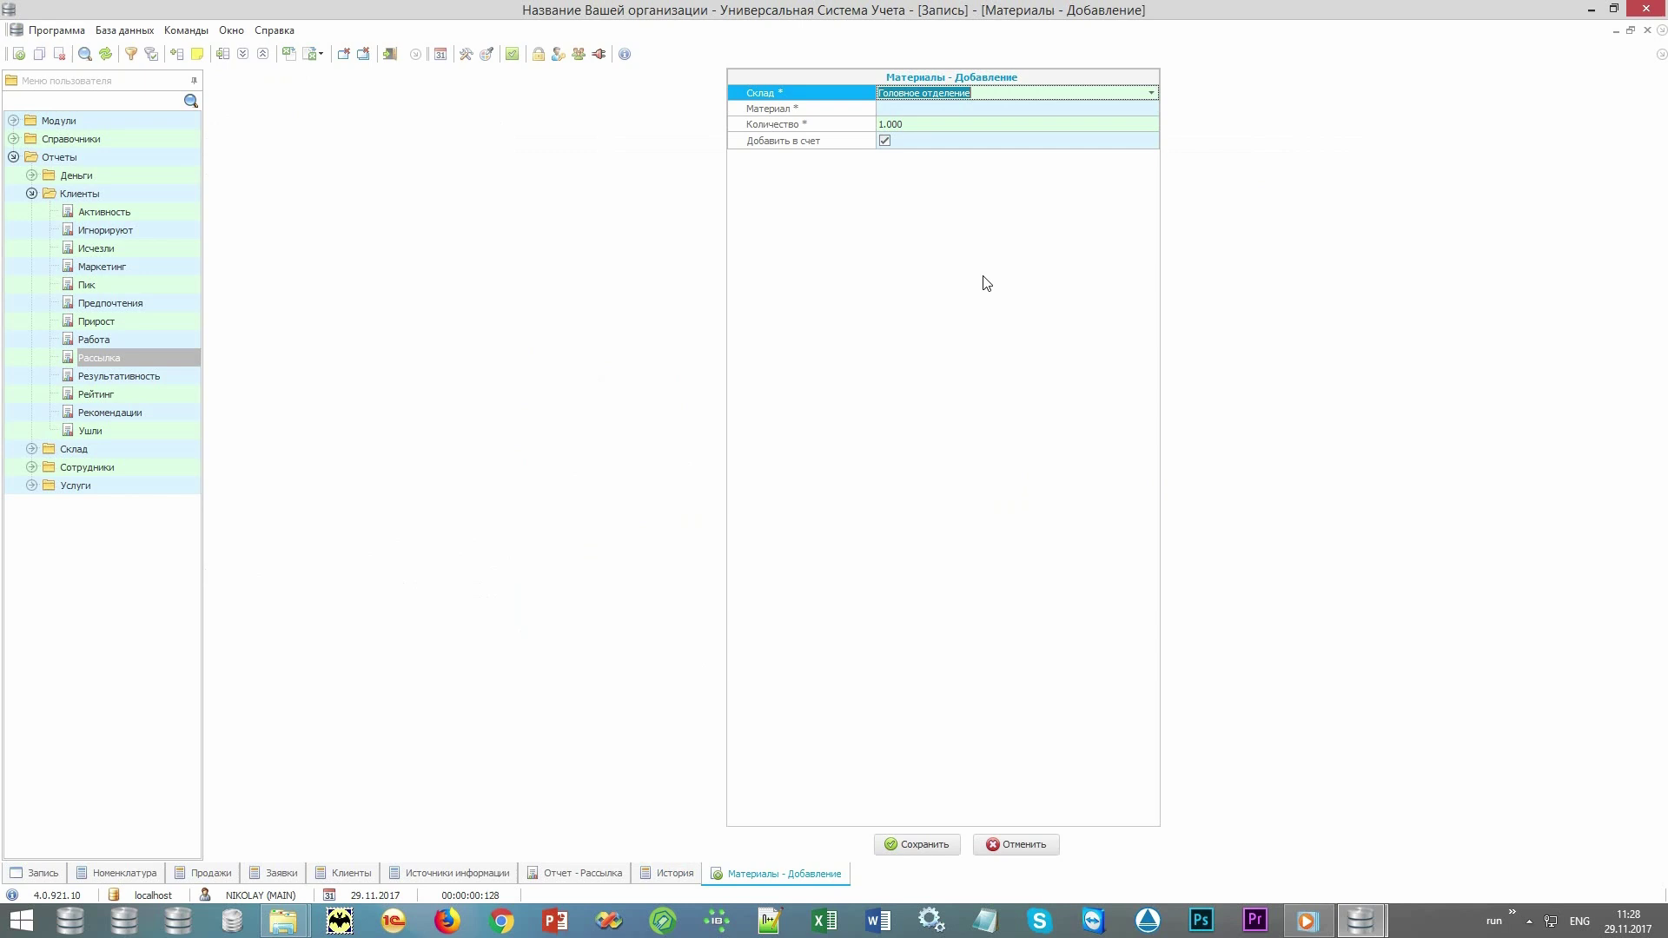
click(1082, 110)
click(1150, 108)
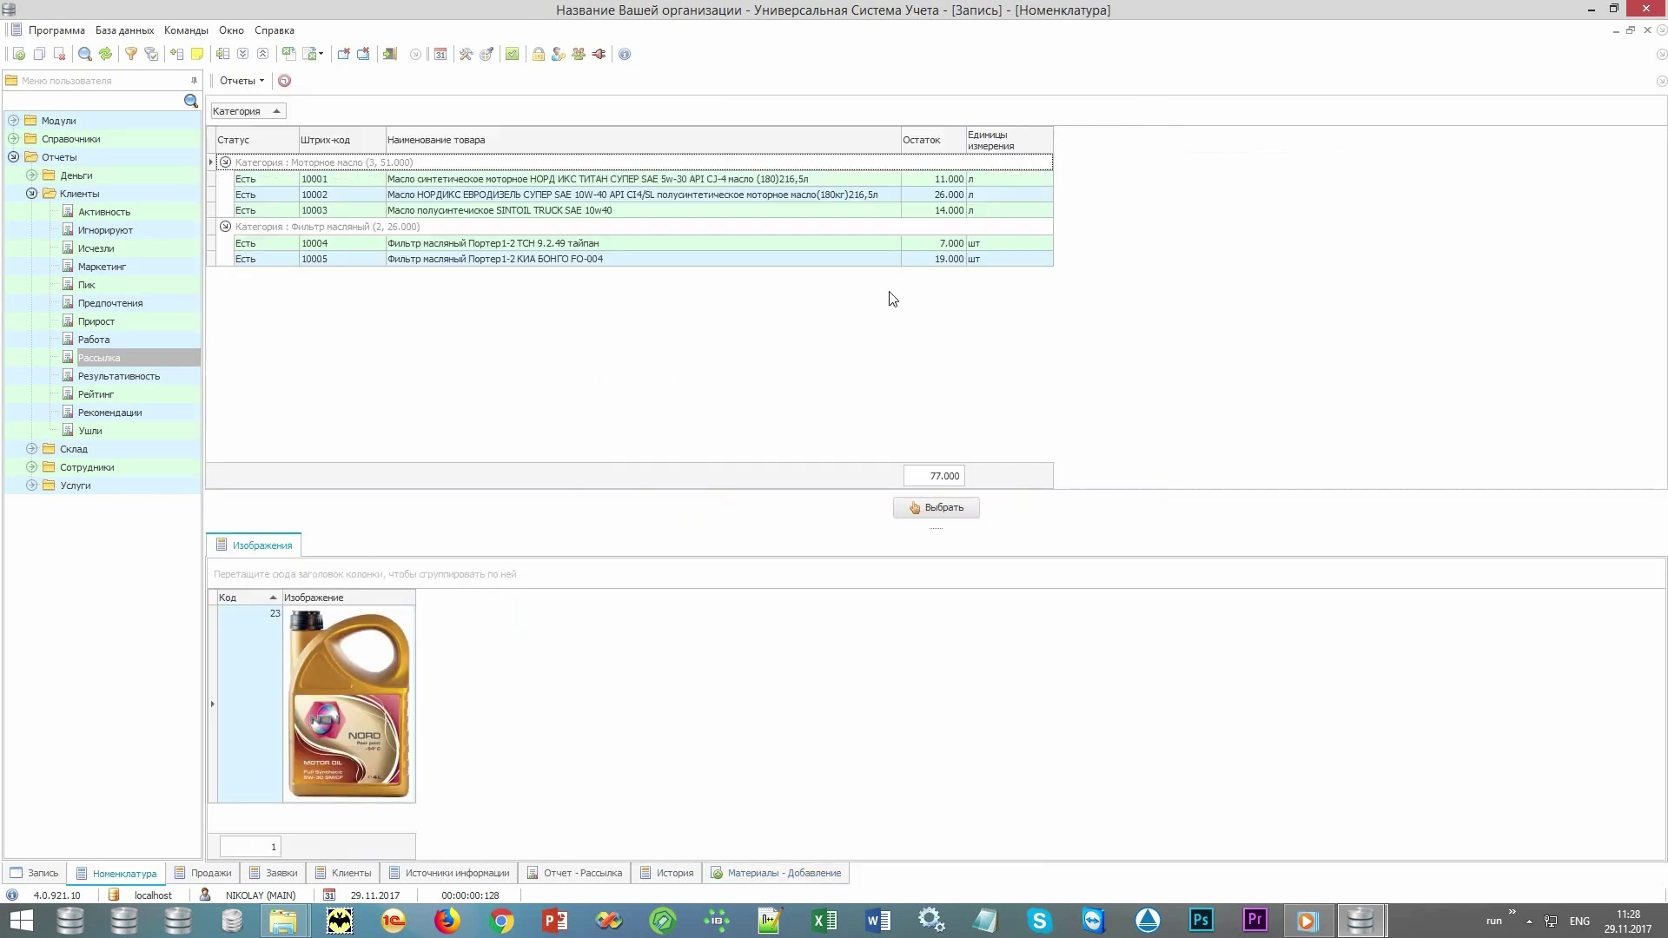
double_click(828, 180)
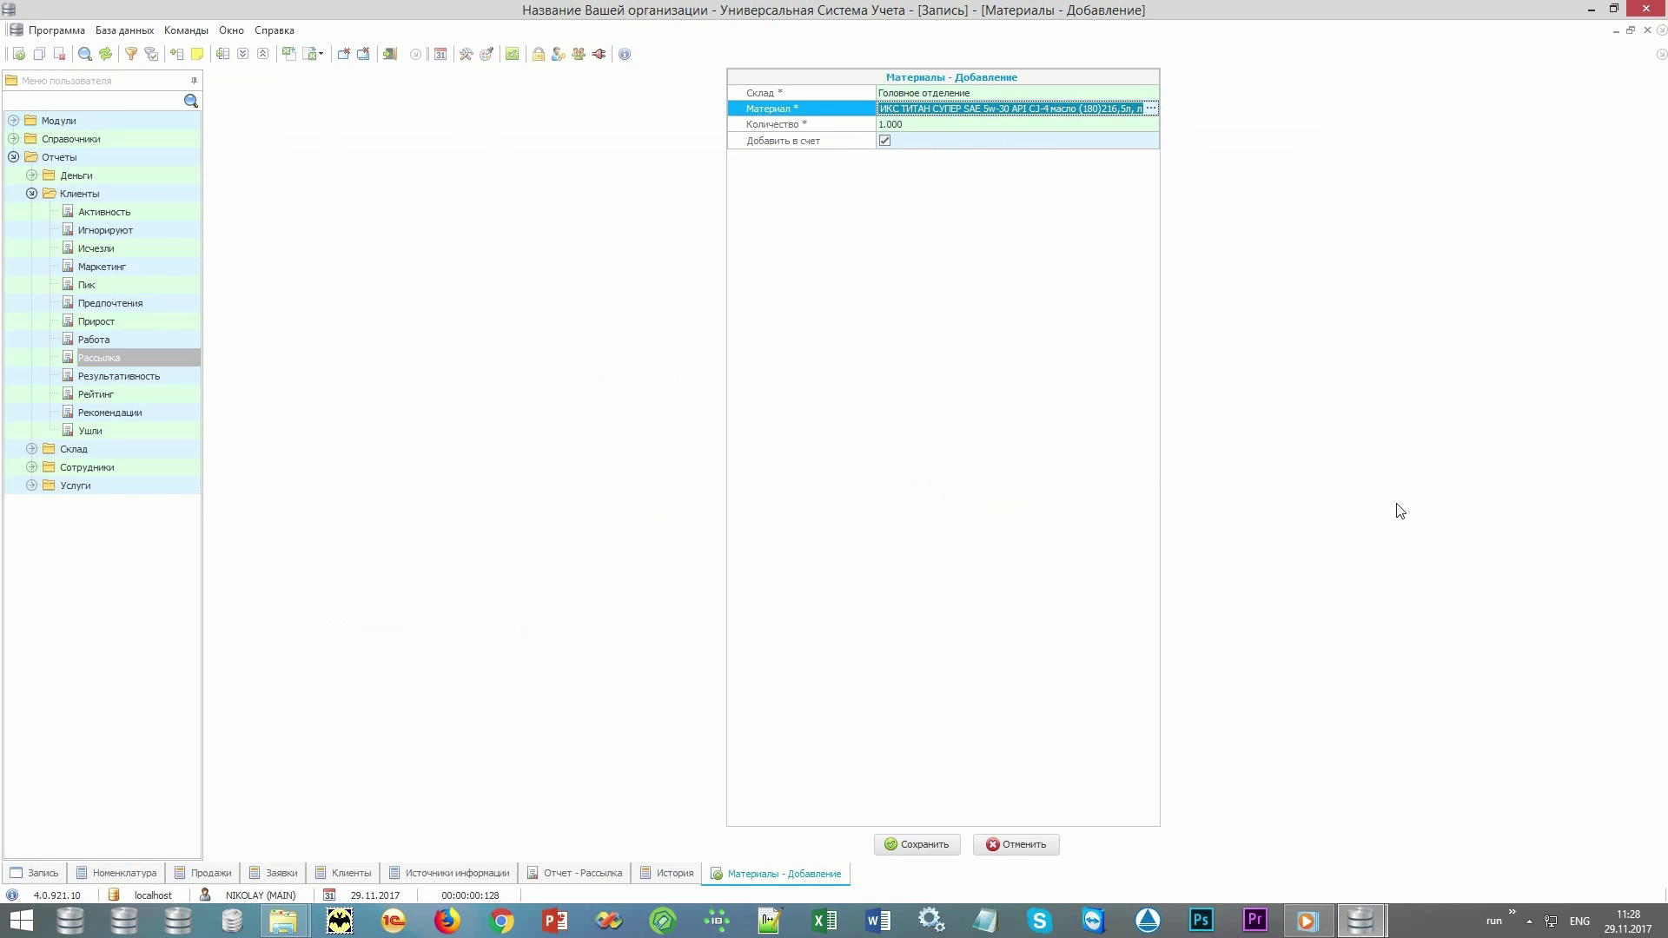
key(Tab)
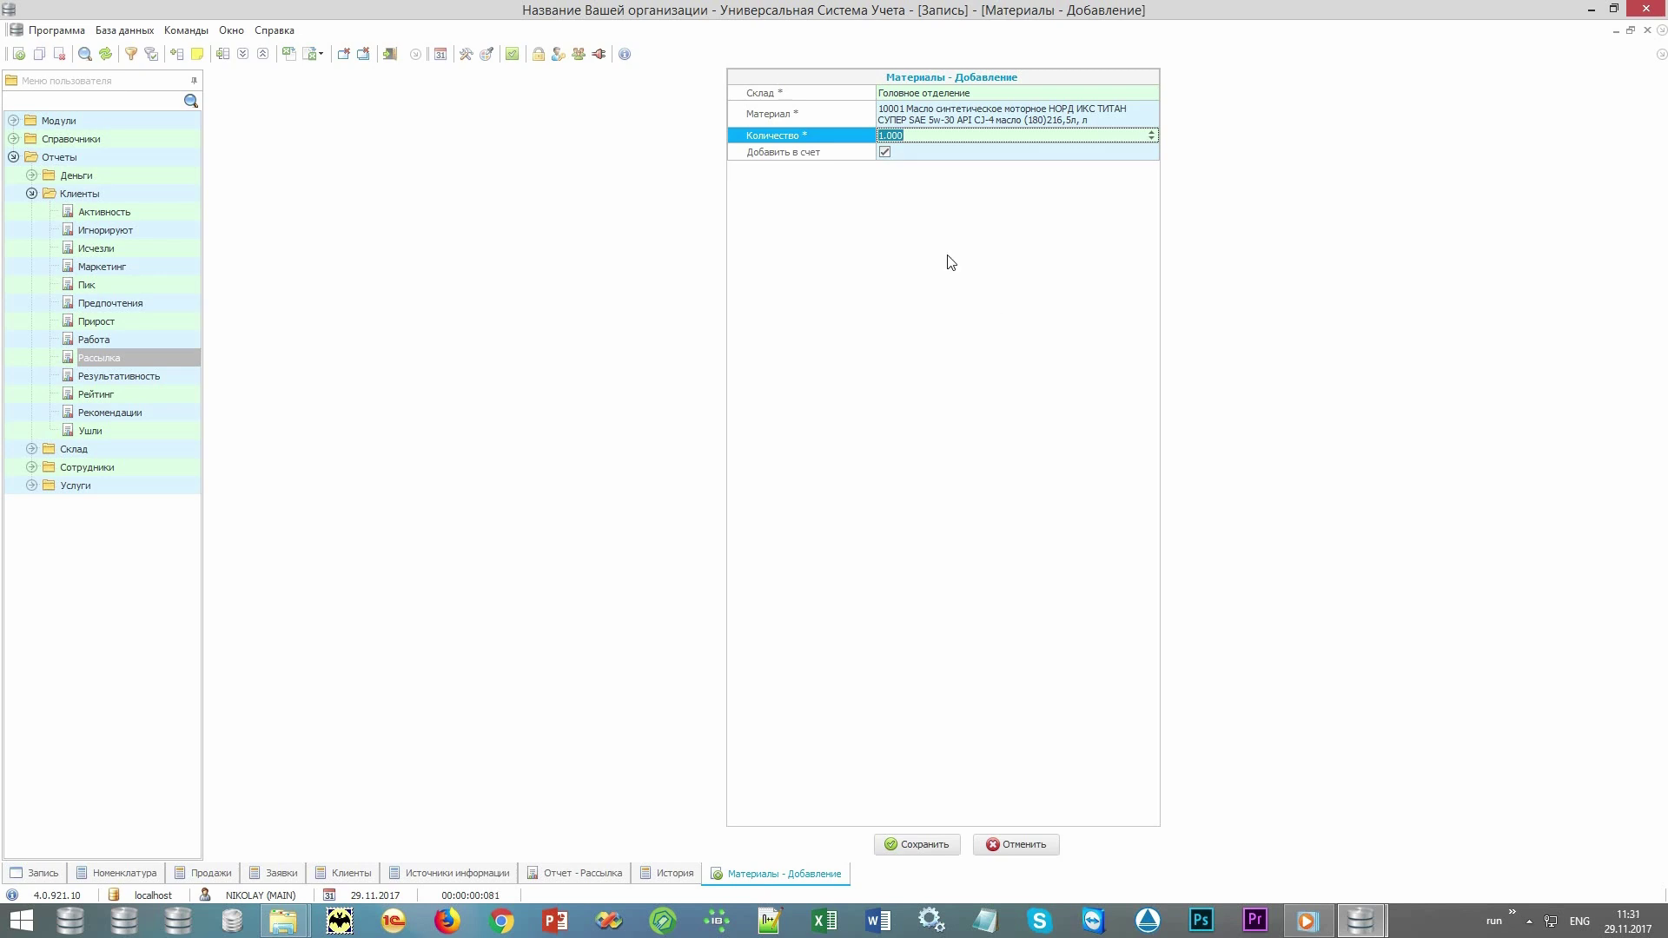
click(843, 156)
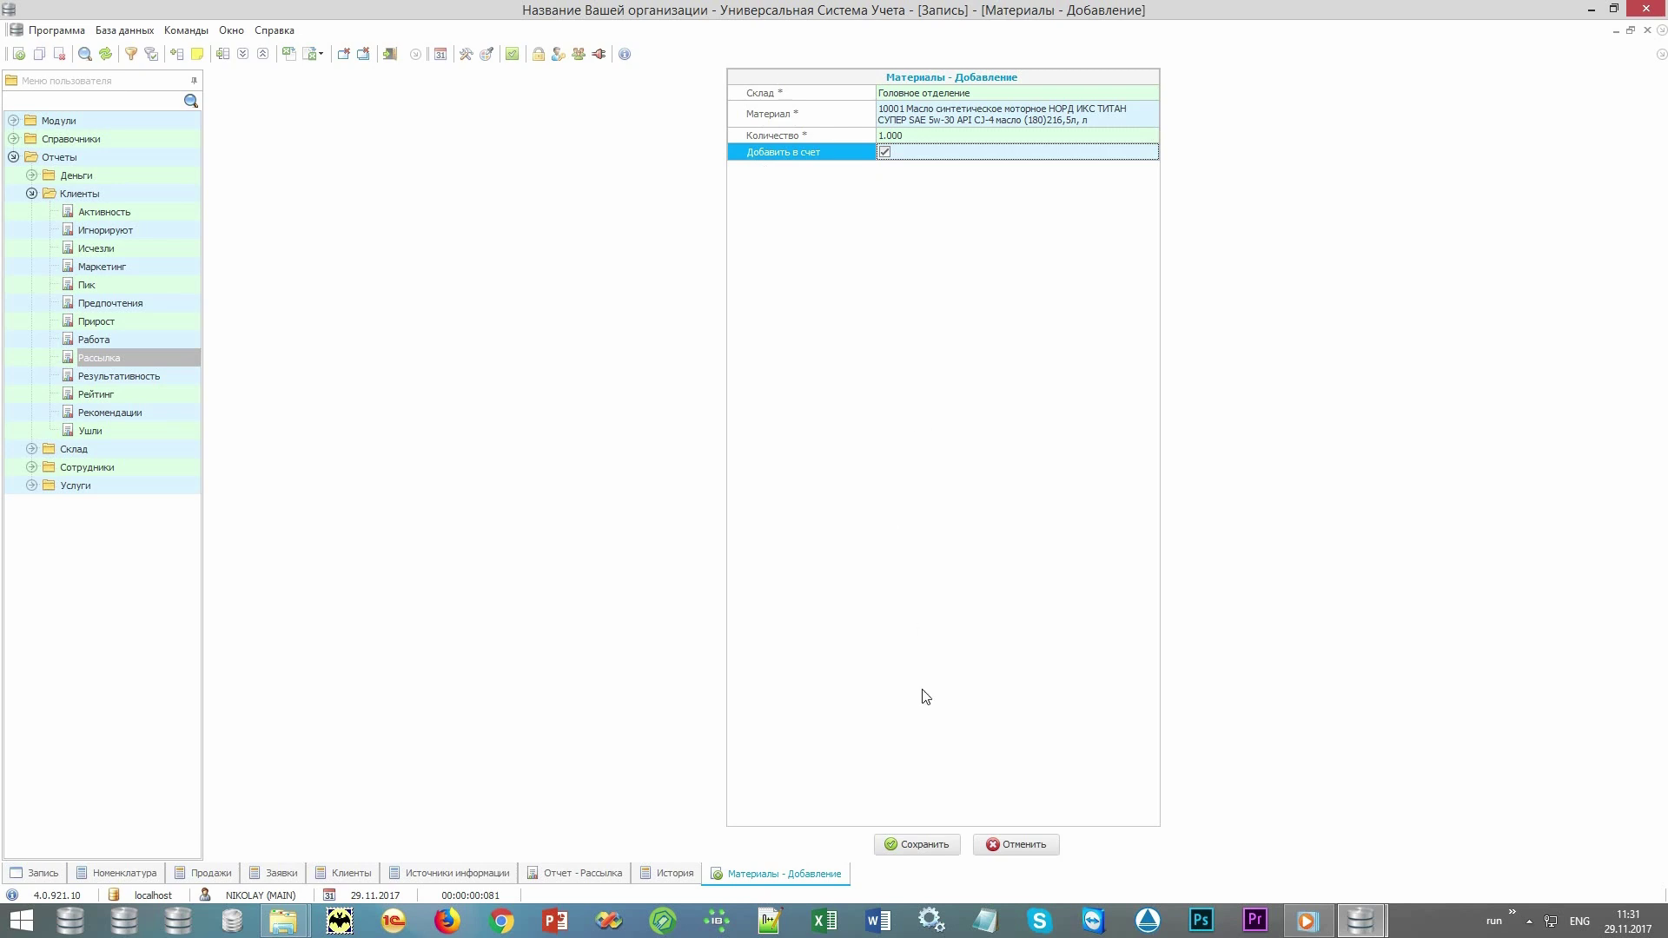
click(921, 844)
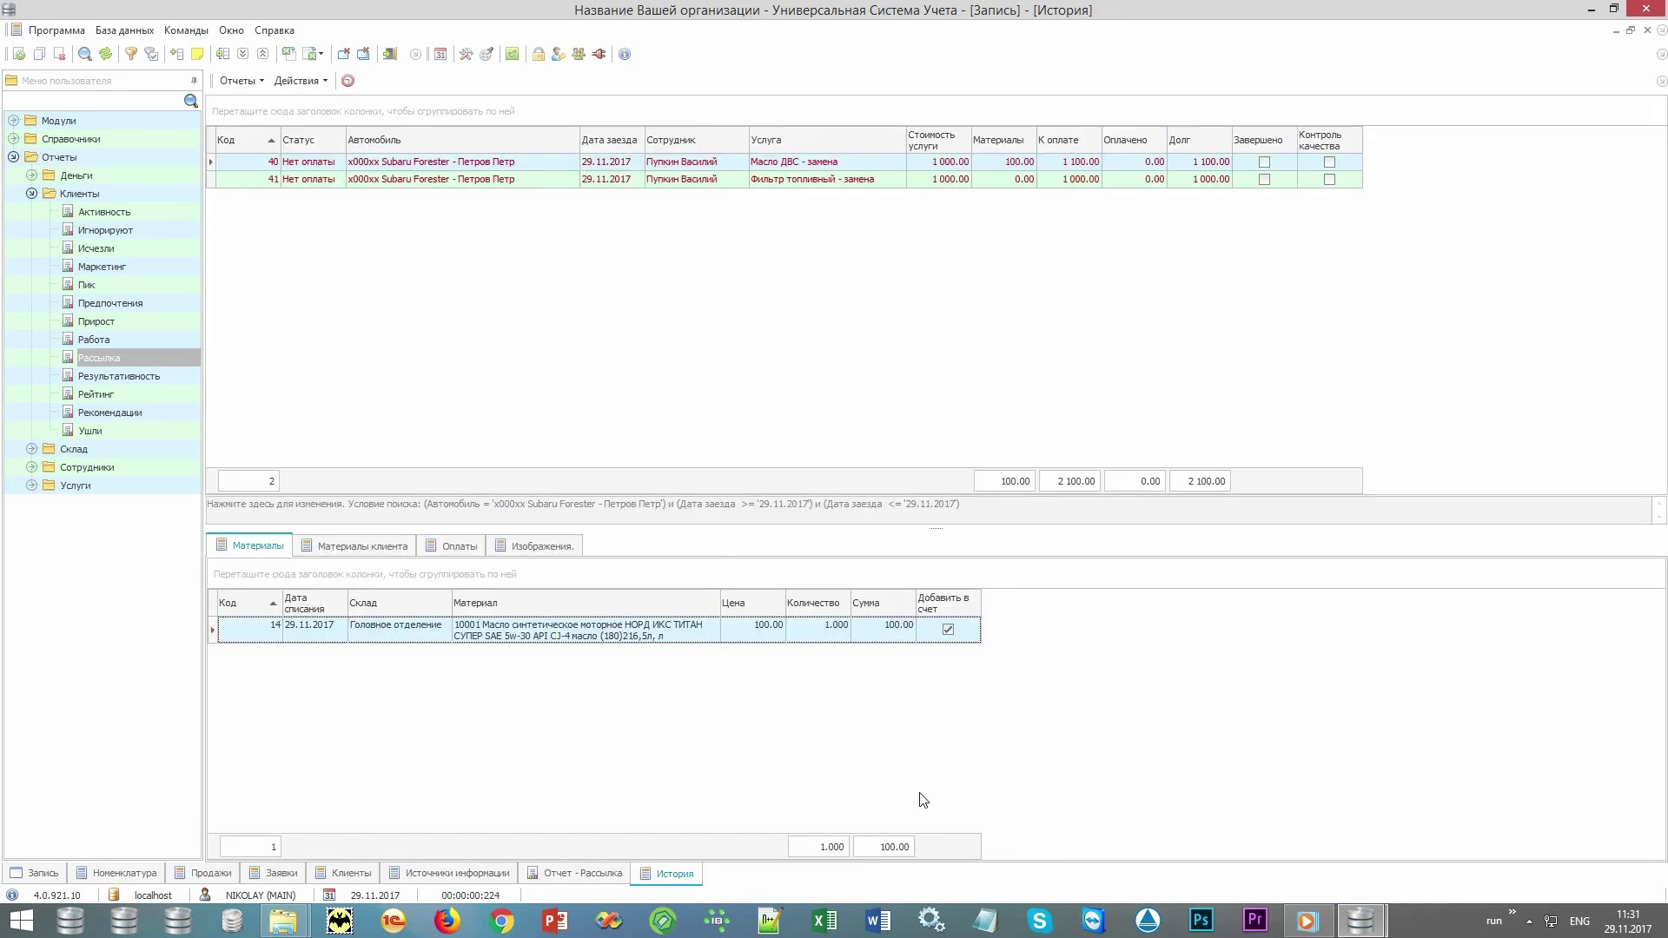
Check record 40's totals, with the amount due now at 1 100.00.
click(987, 163)
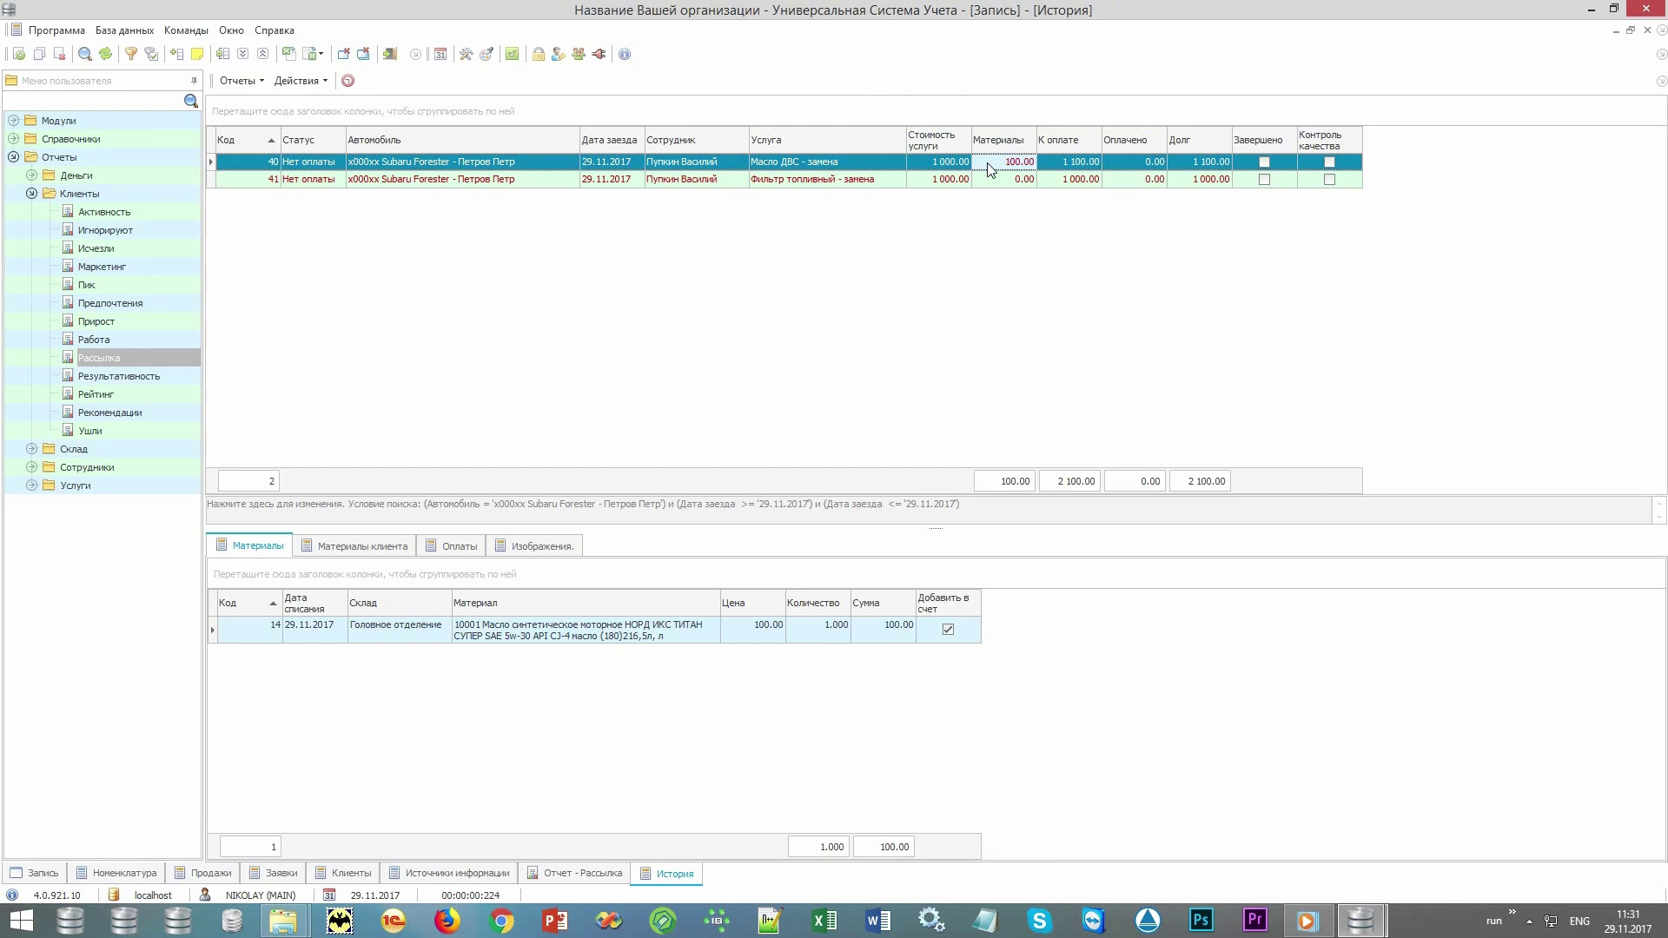
click(935, 170)
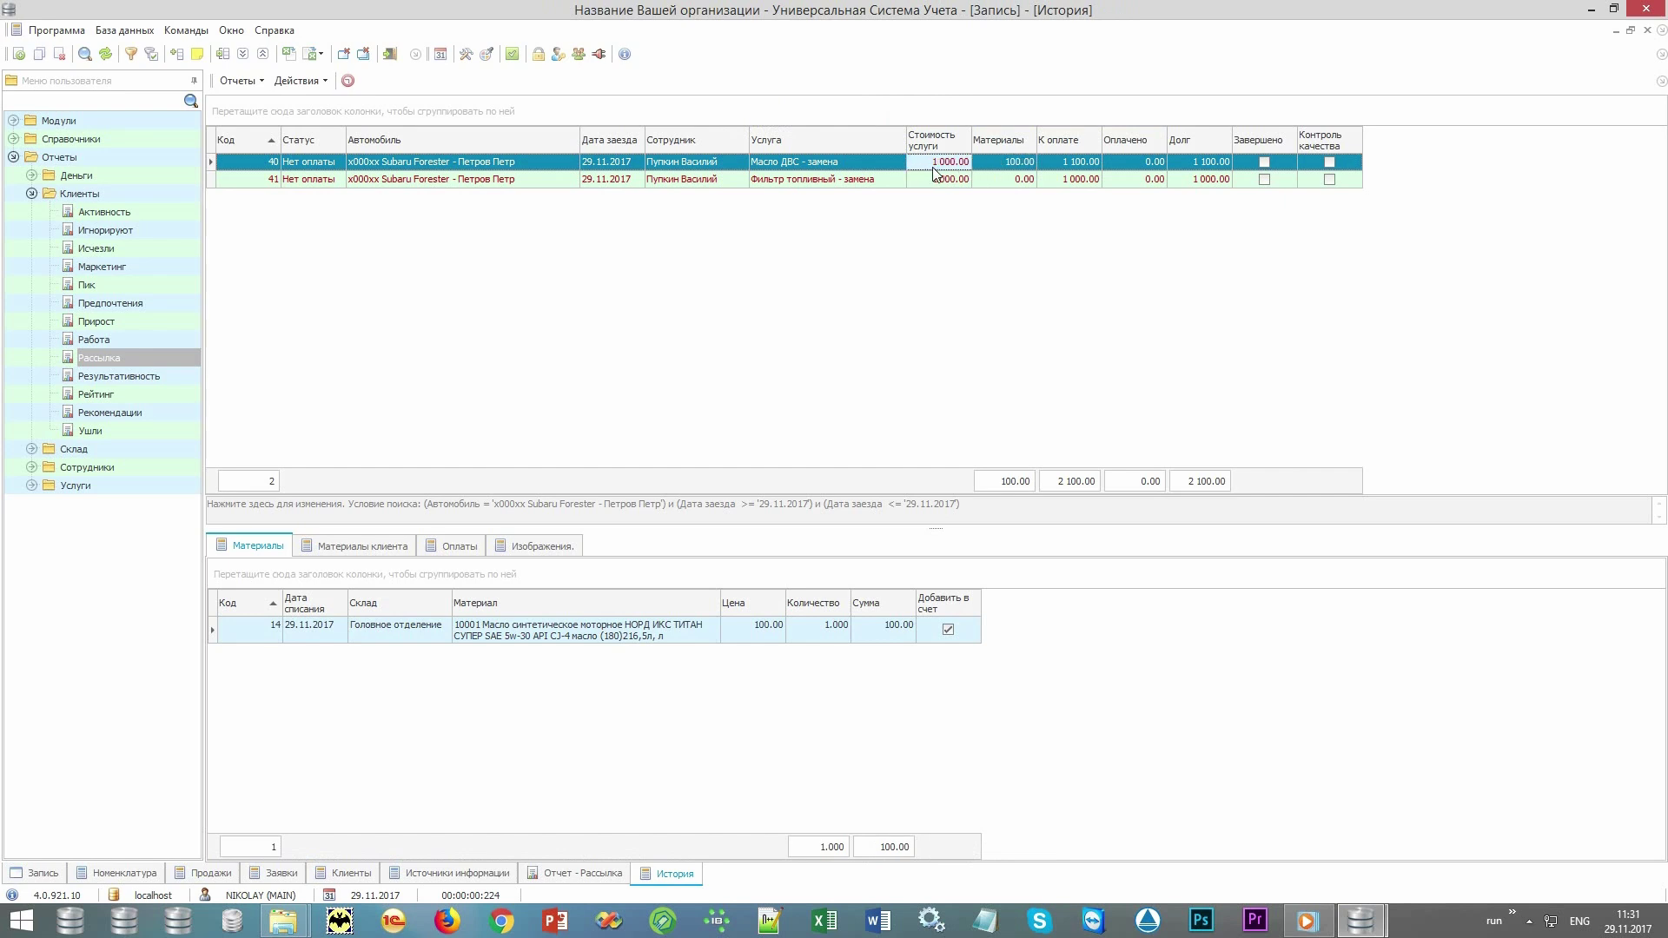
click(995, 170)
click(1049, 162)
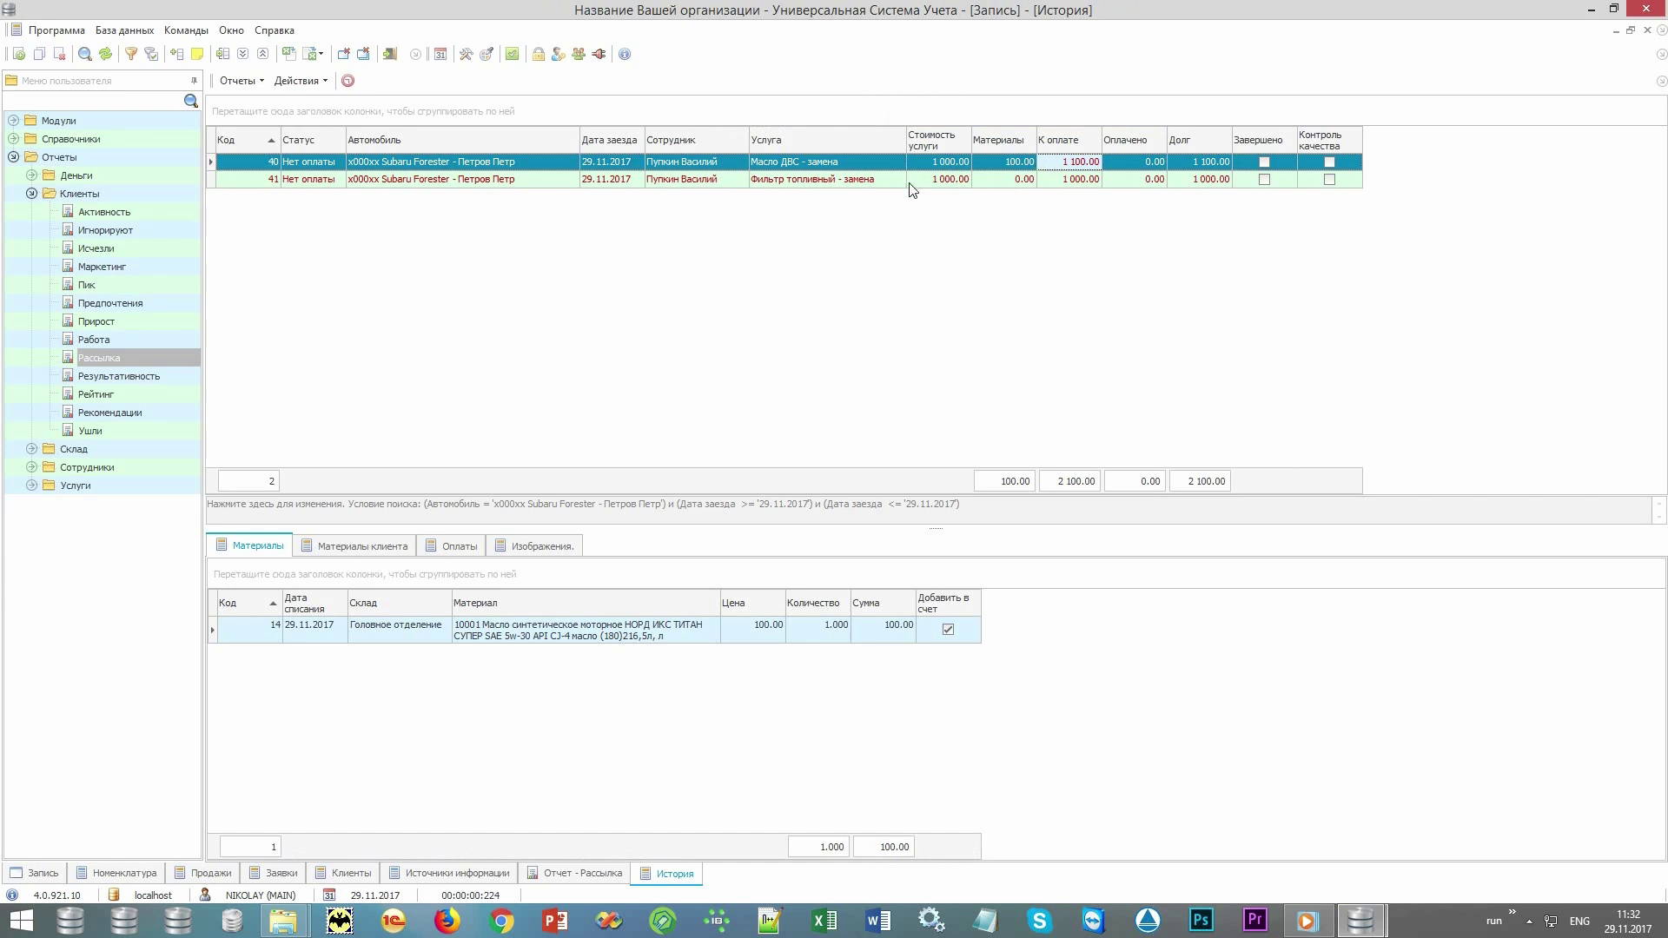
Add client-supplied material 'Некий фильтр', quantity 1 шт, to fuel-filter record 41.
click(858, 181)
click(367, 548)
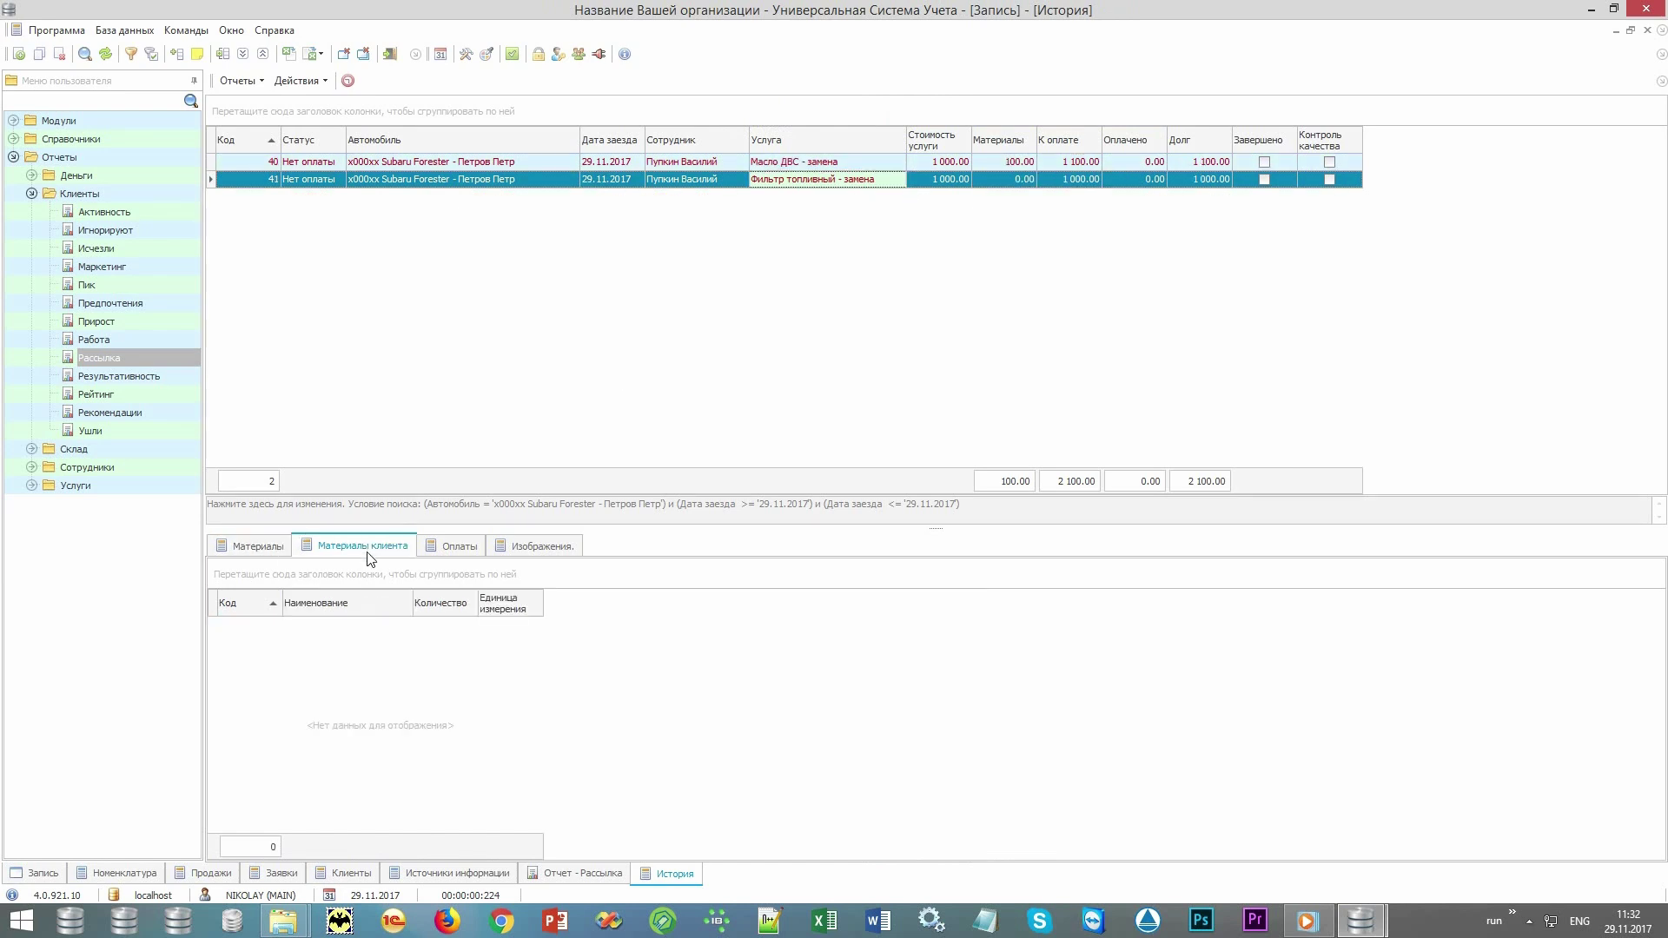
right_click(515, 762)
click(609, 392)
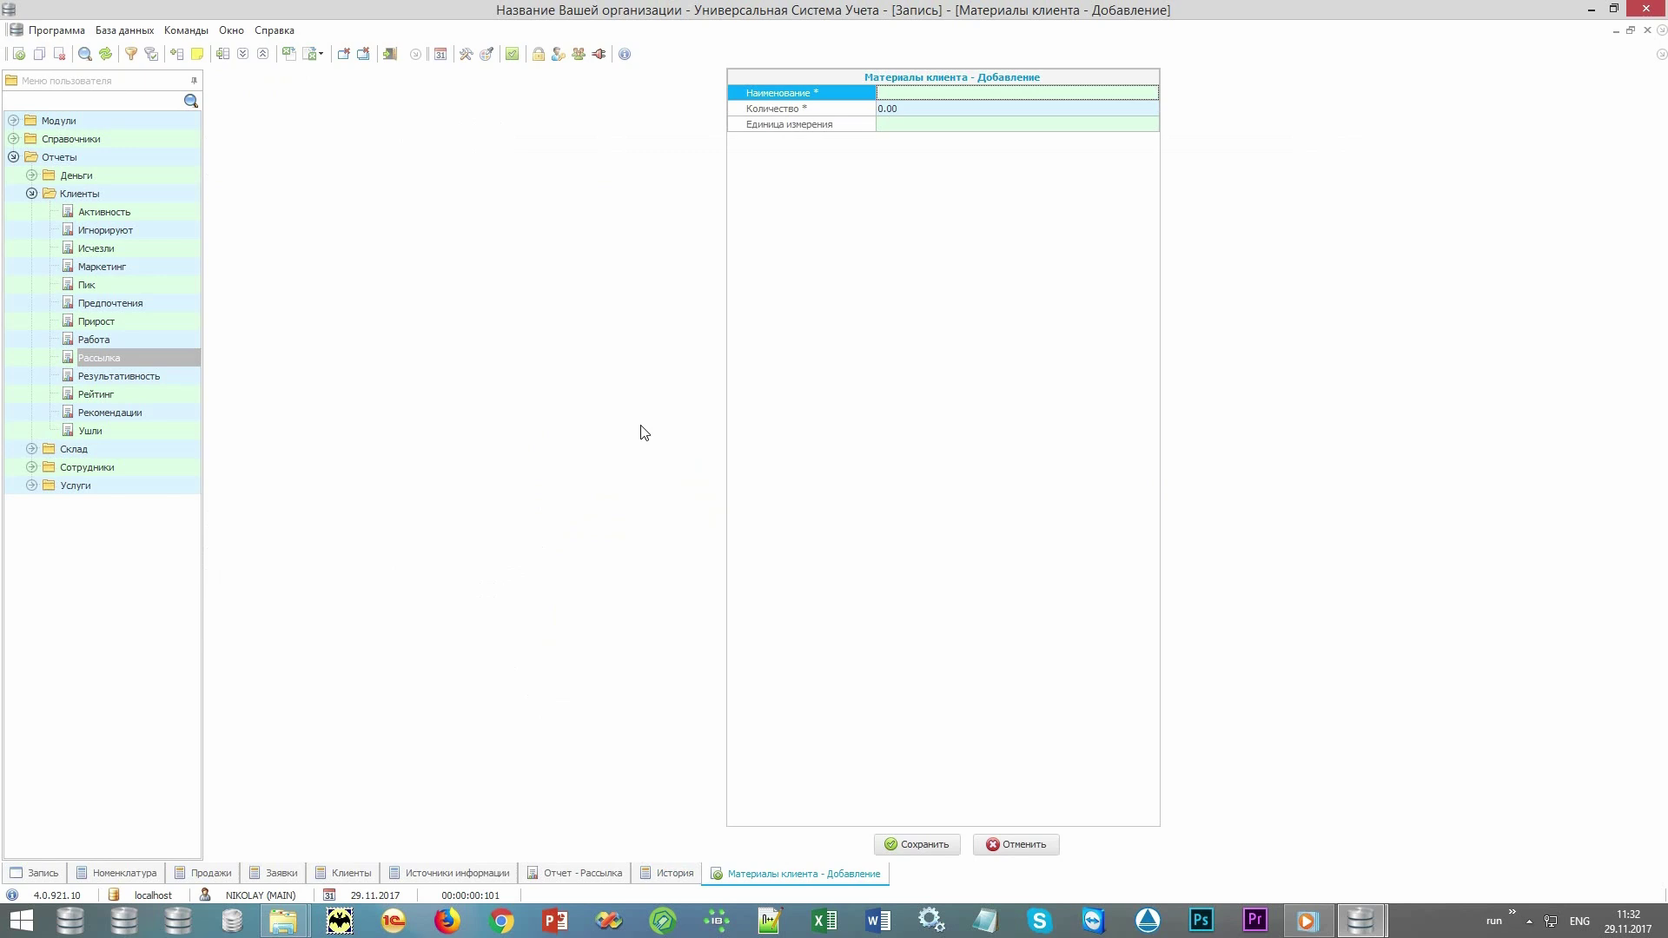
key(alt+shift)
text(Некий фильтр)
key(Return)
text(1)
key(Return)
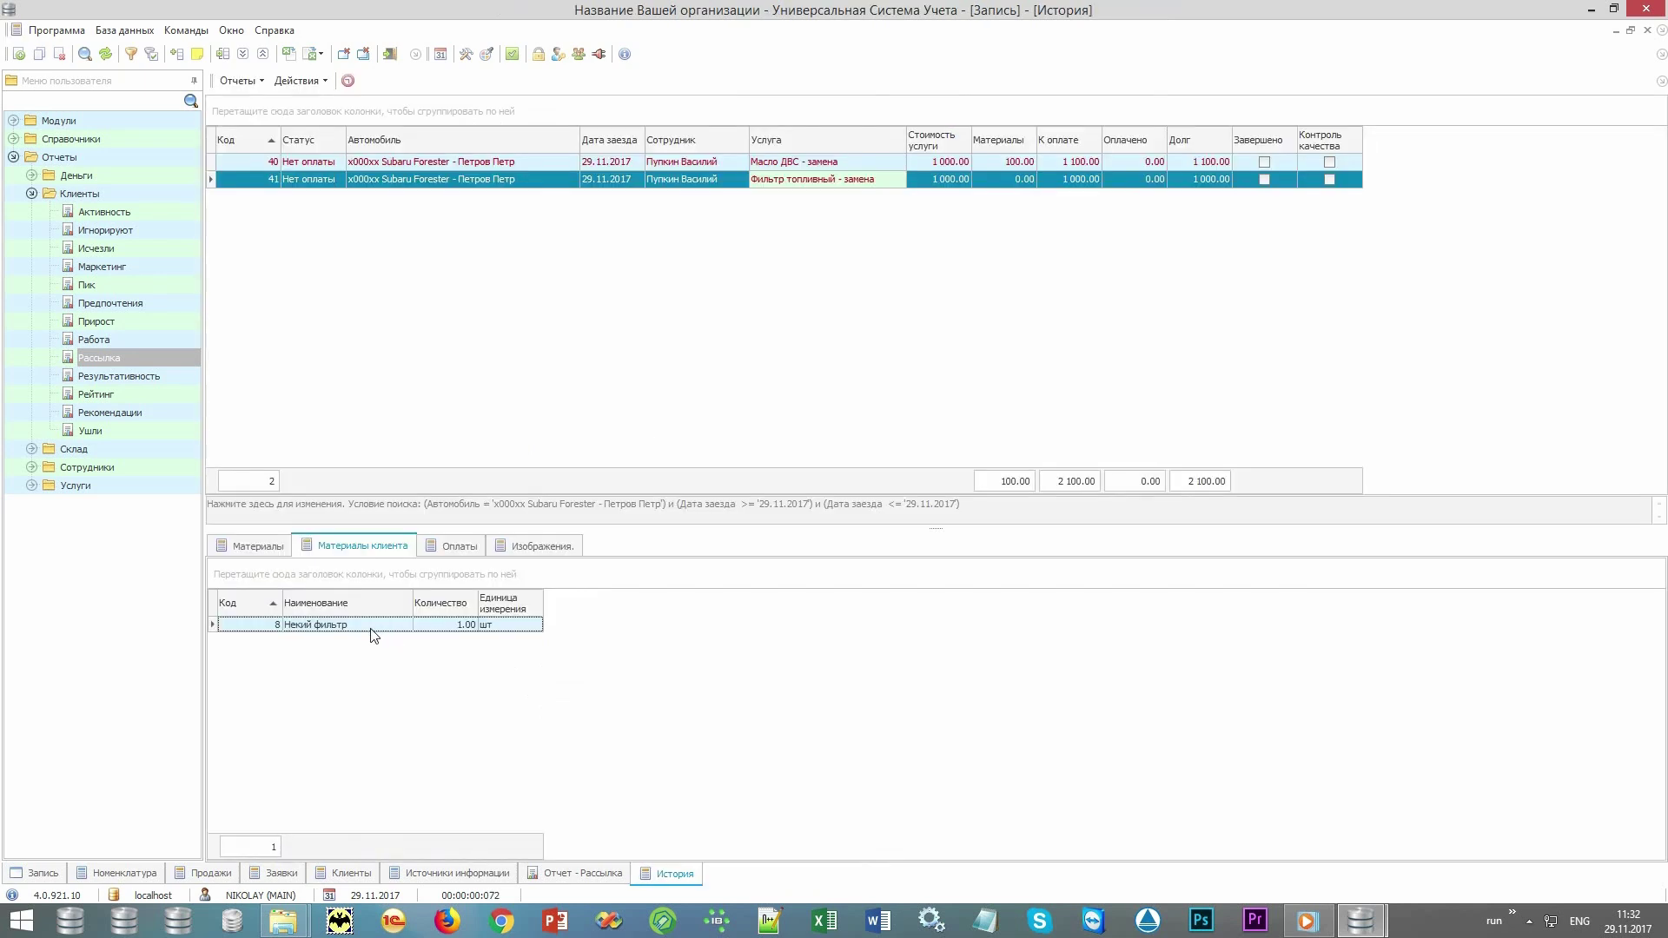
Review the new material row and the paid amounts of records 41 and 40.
click(388, 625)
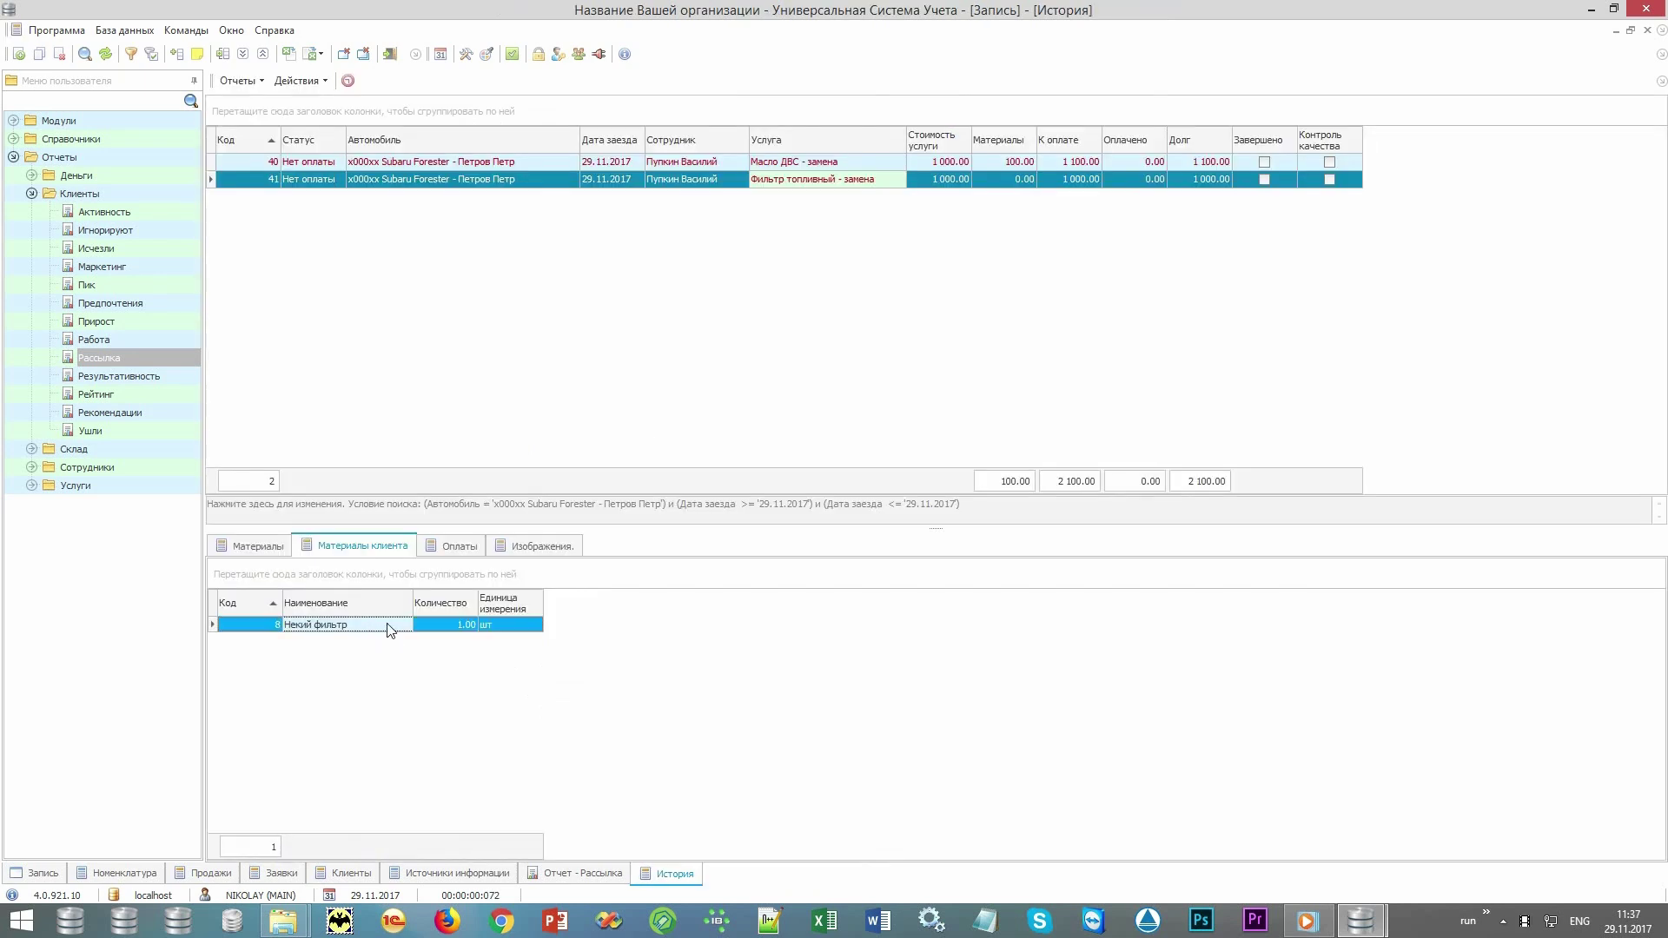
click(1122, 180)
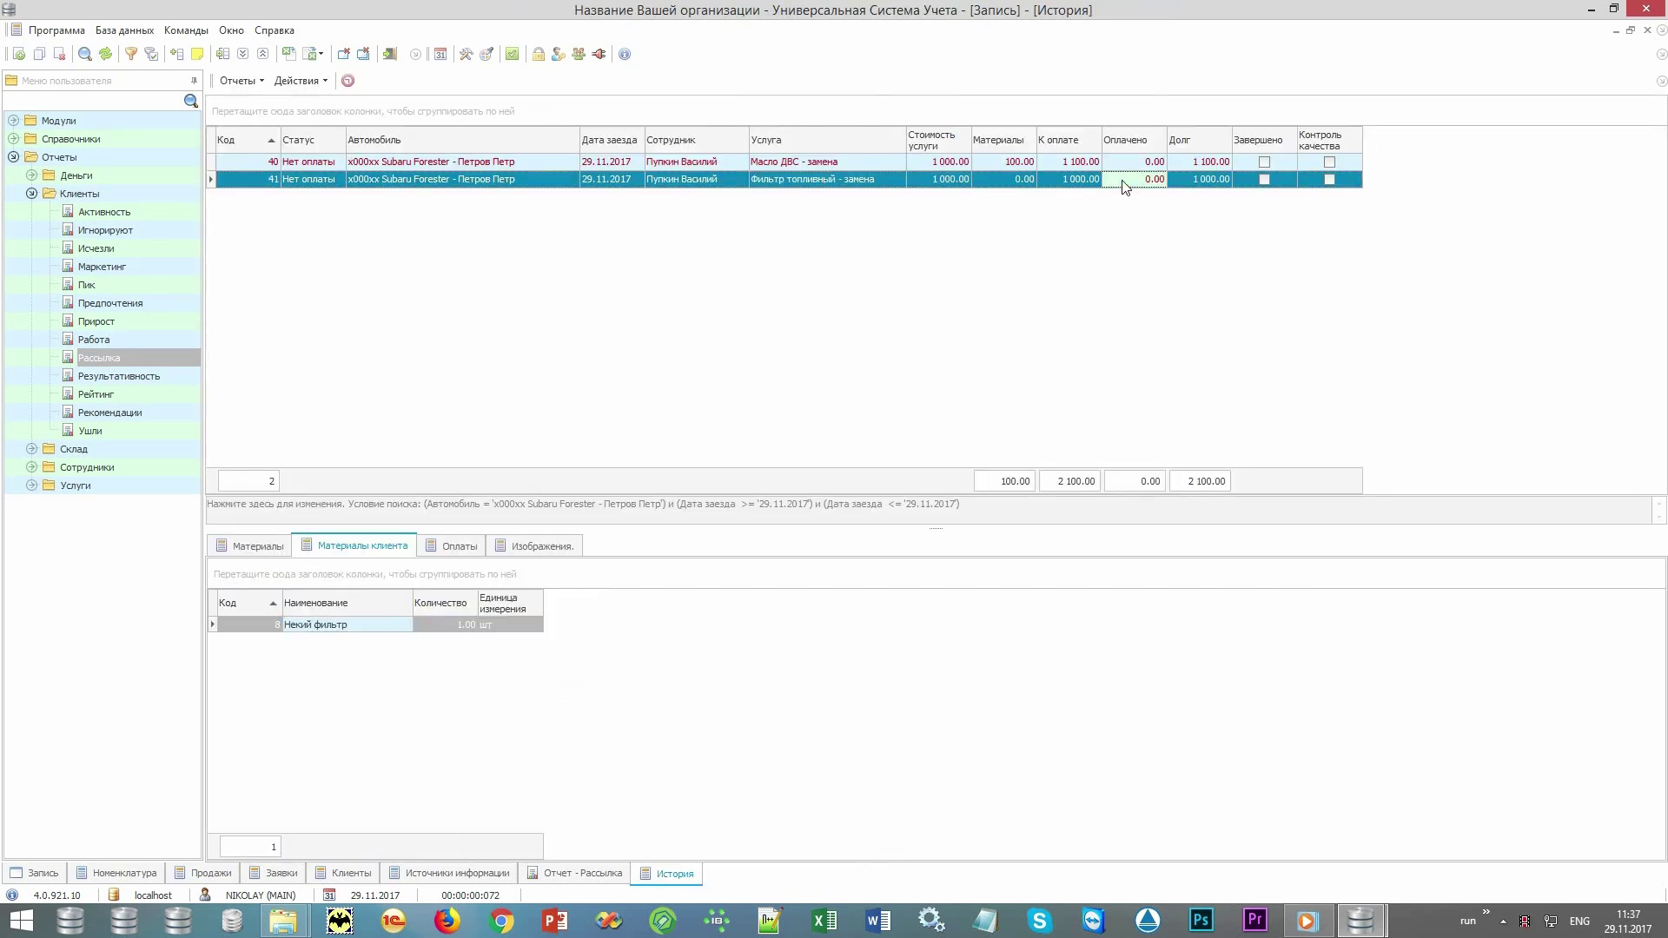
click(1135, 164)
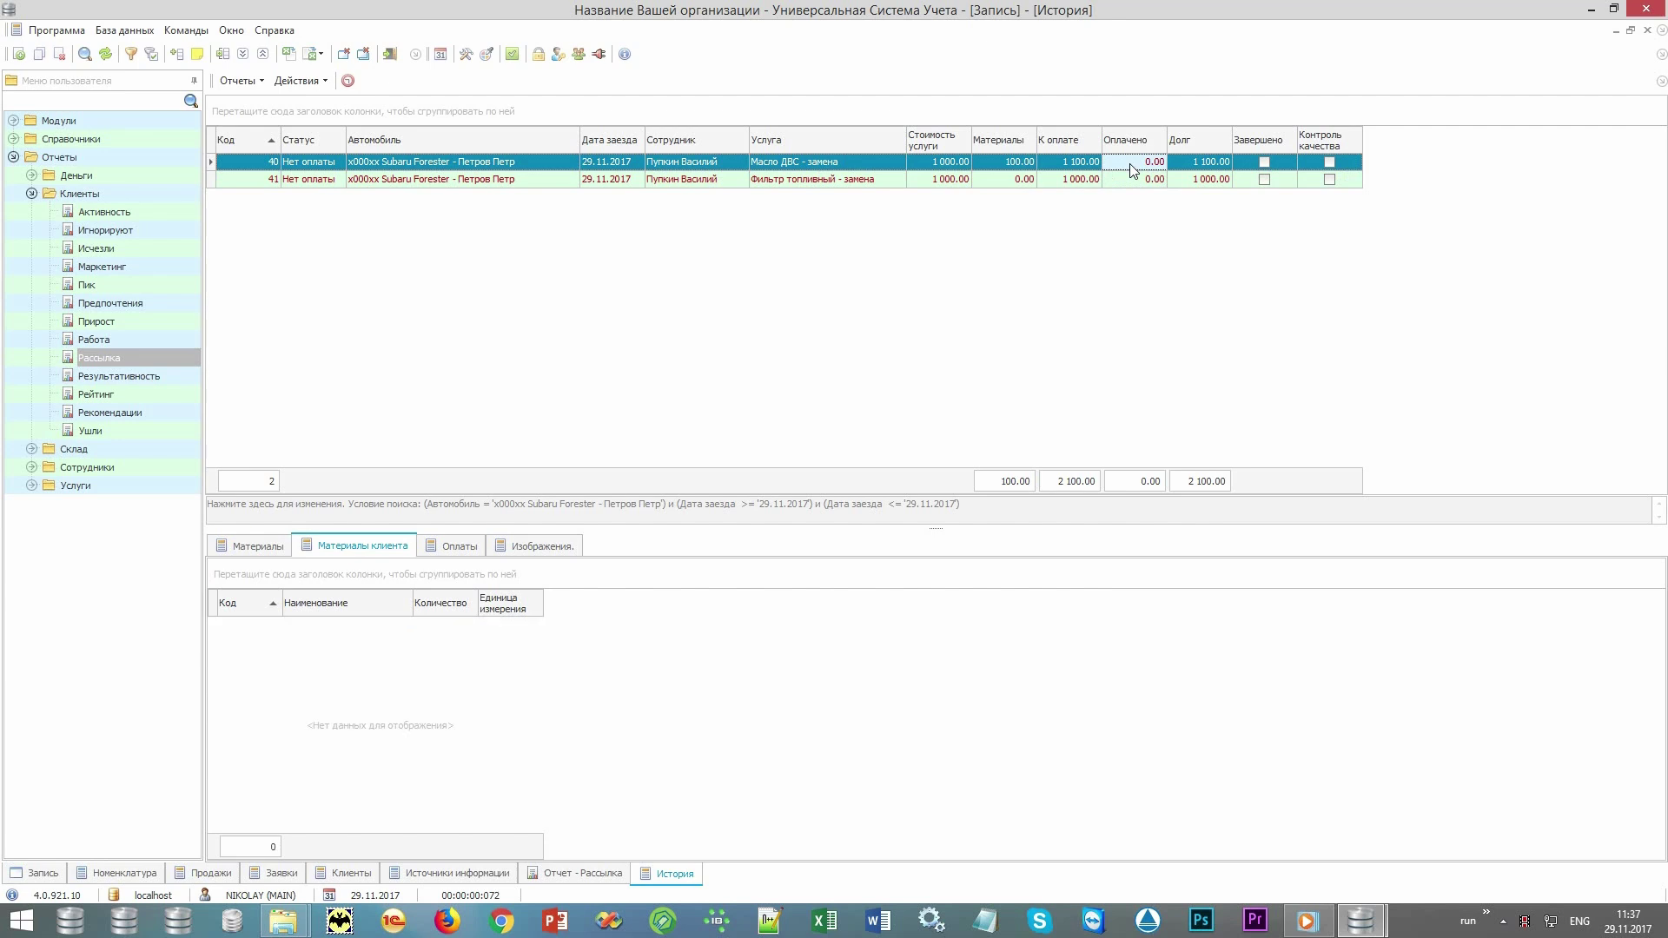
Pay records 40 and 41 in cash (Наличные) through Провести оплаты, after briefly trying Бонусы.
click(1131, 179)
click(300, 80)
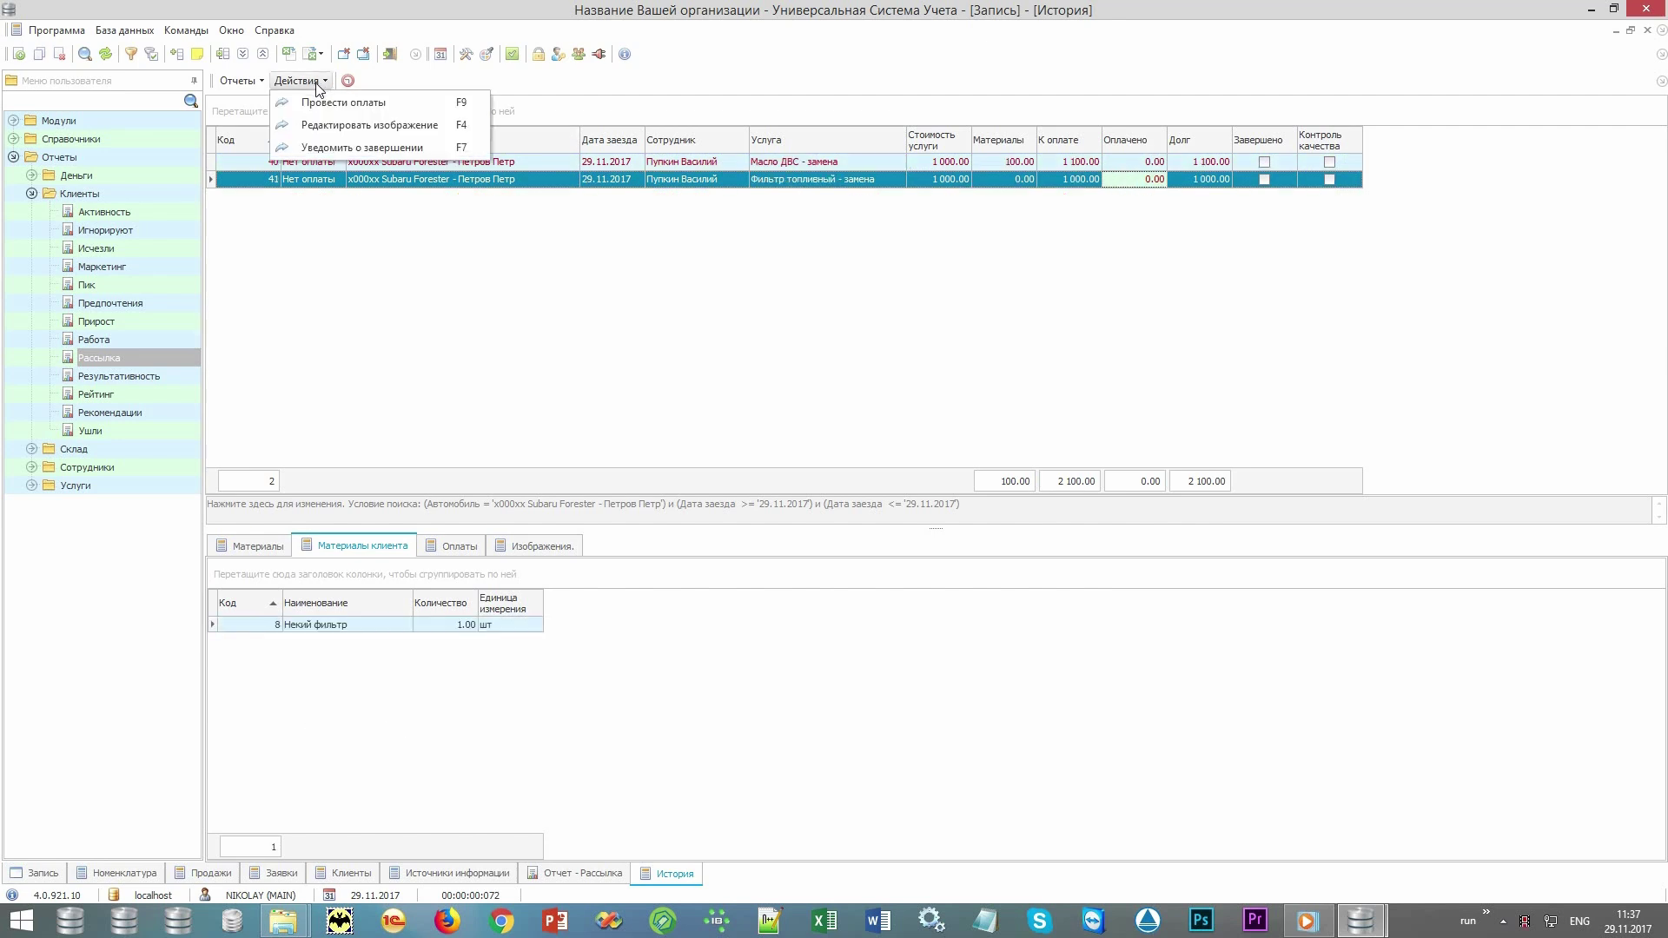
click(406, 102)
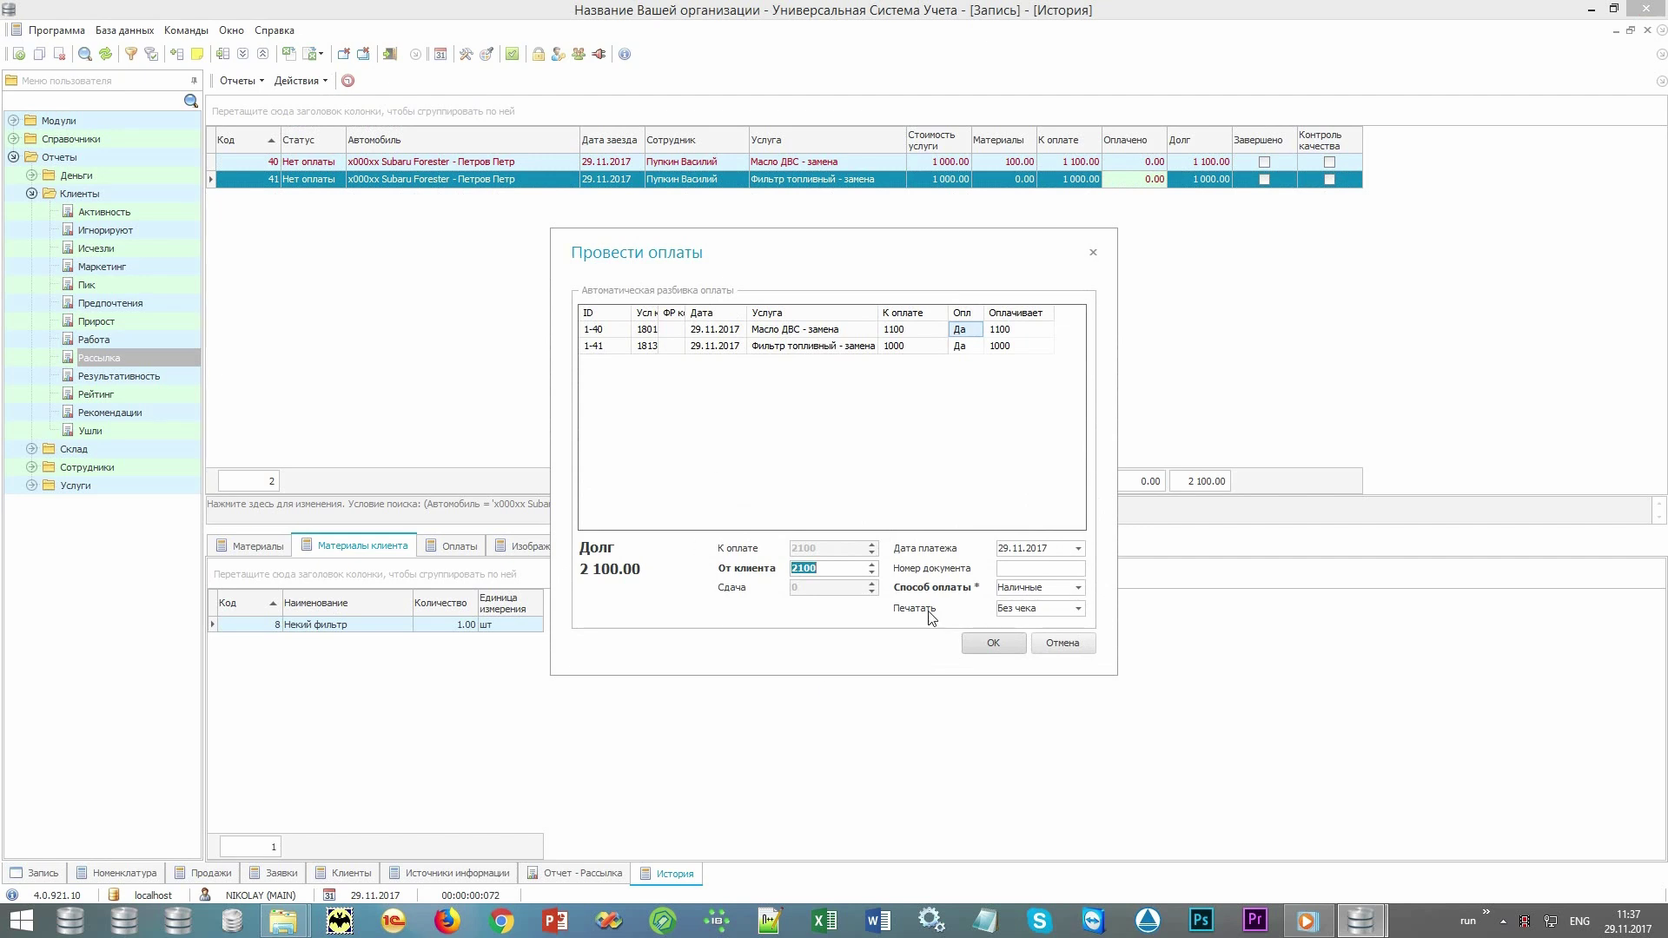
click(1080, 590)
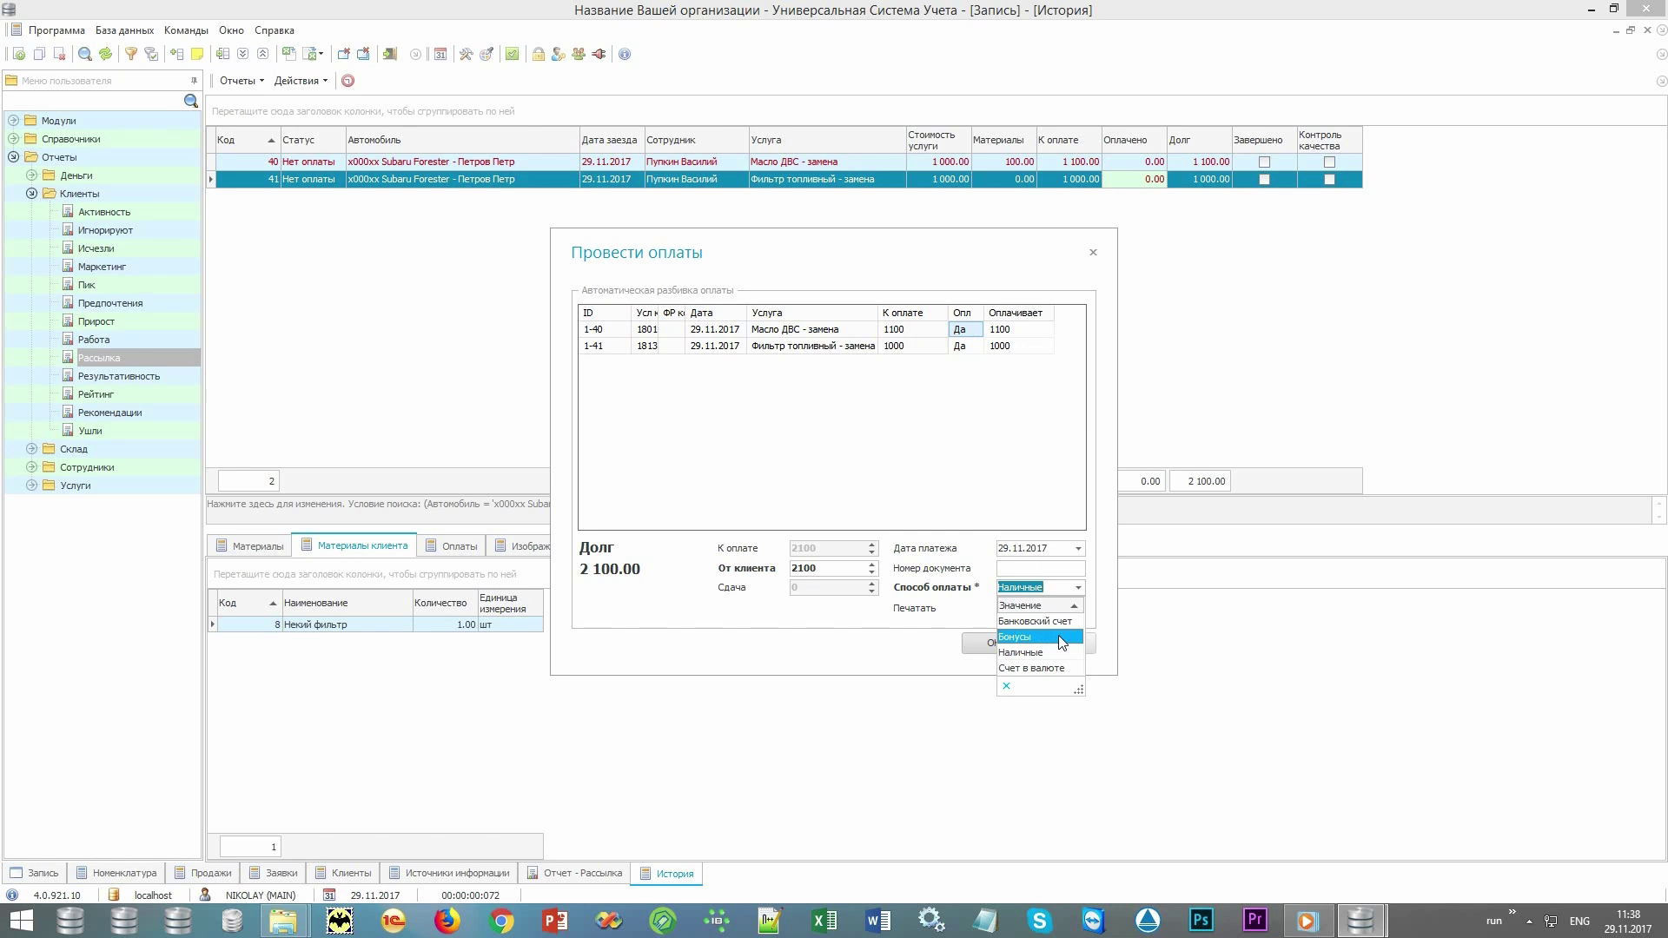
click(1060, 638)
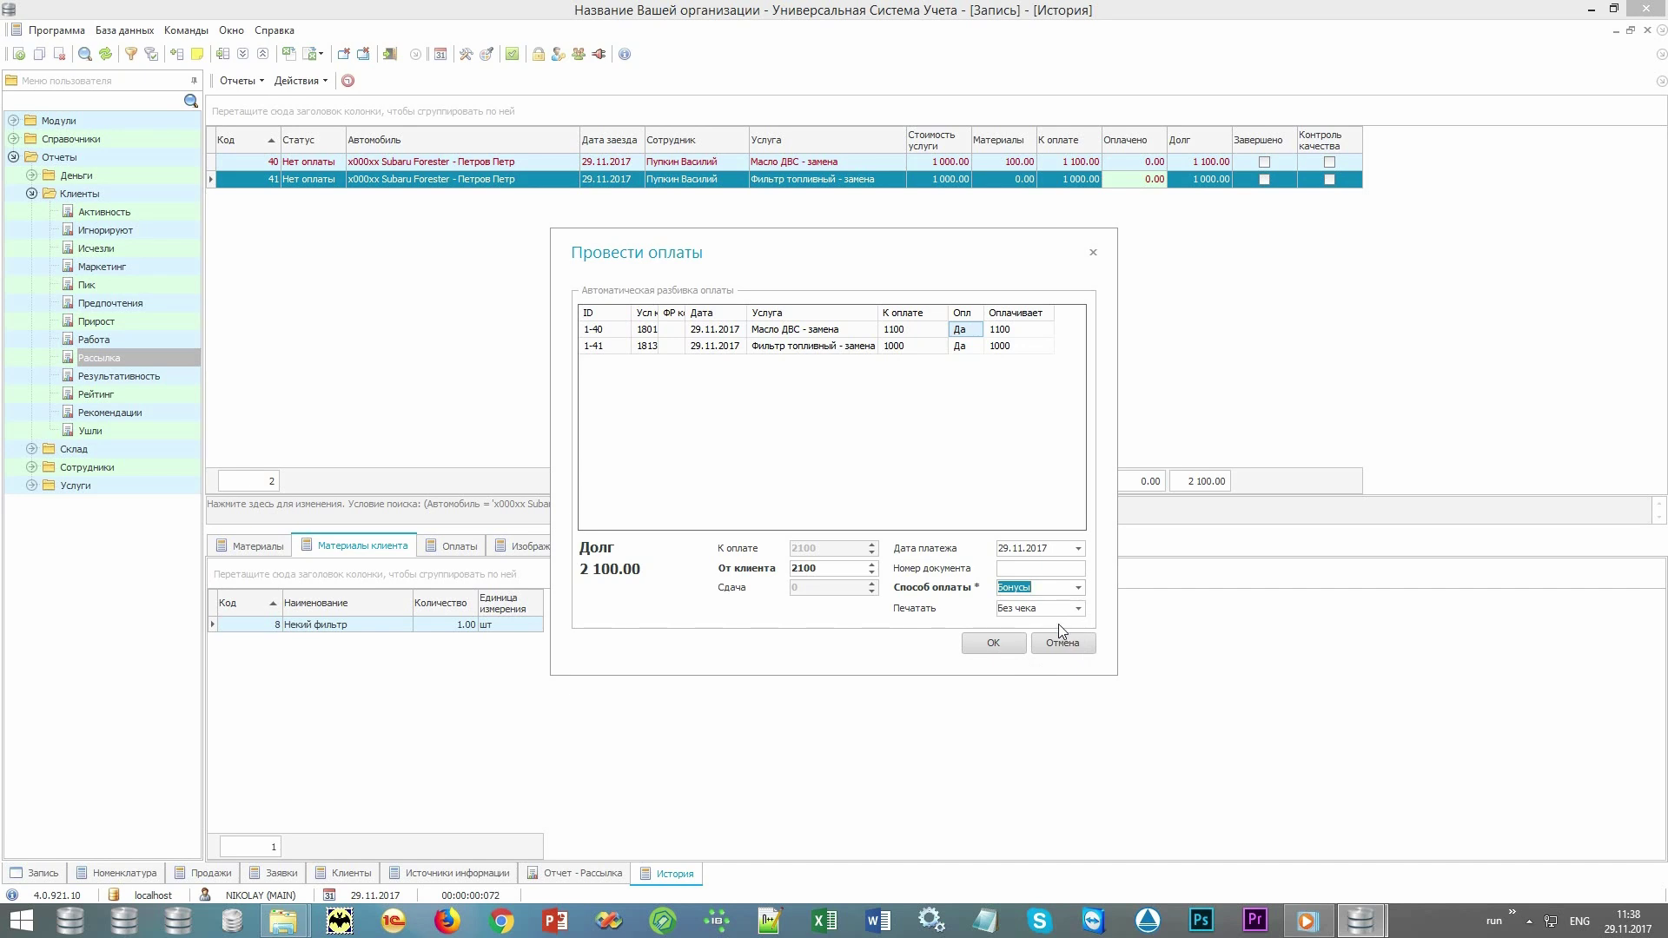
click(1079, 590)
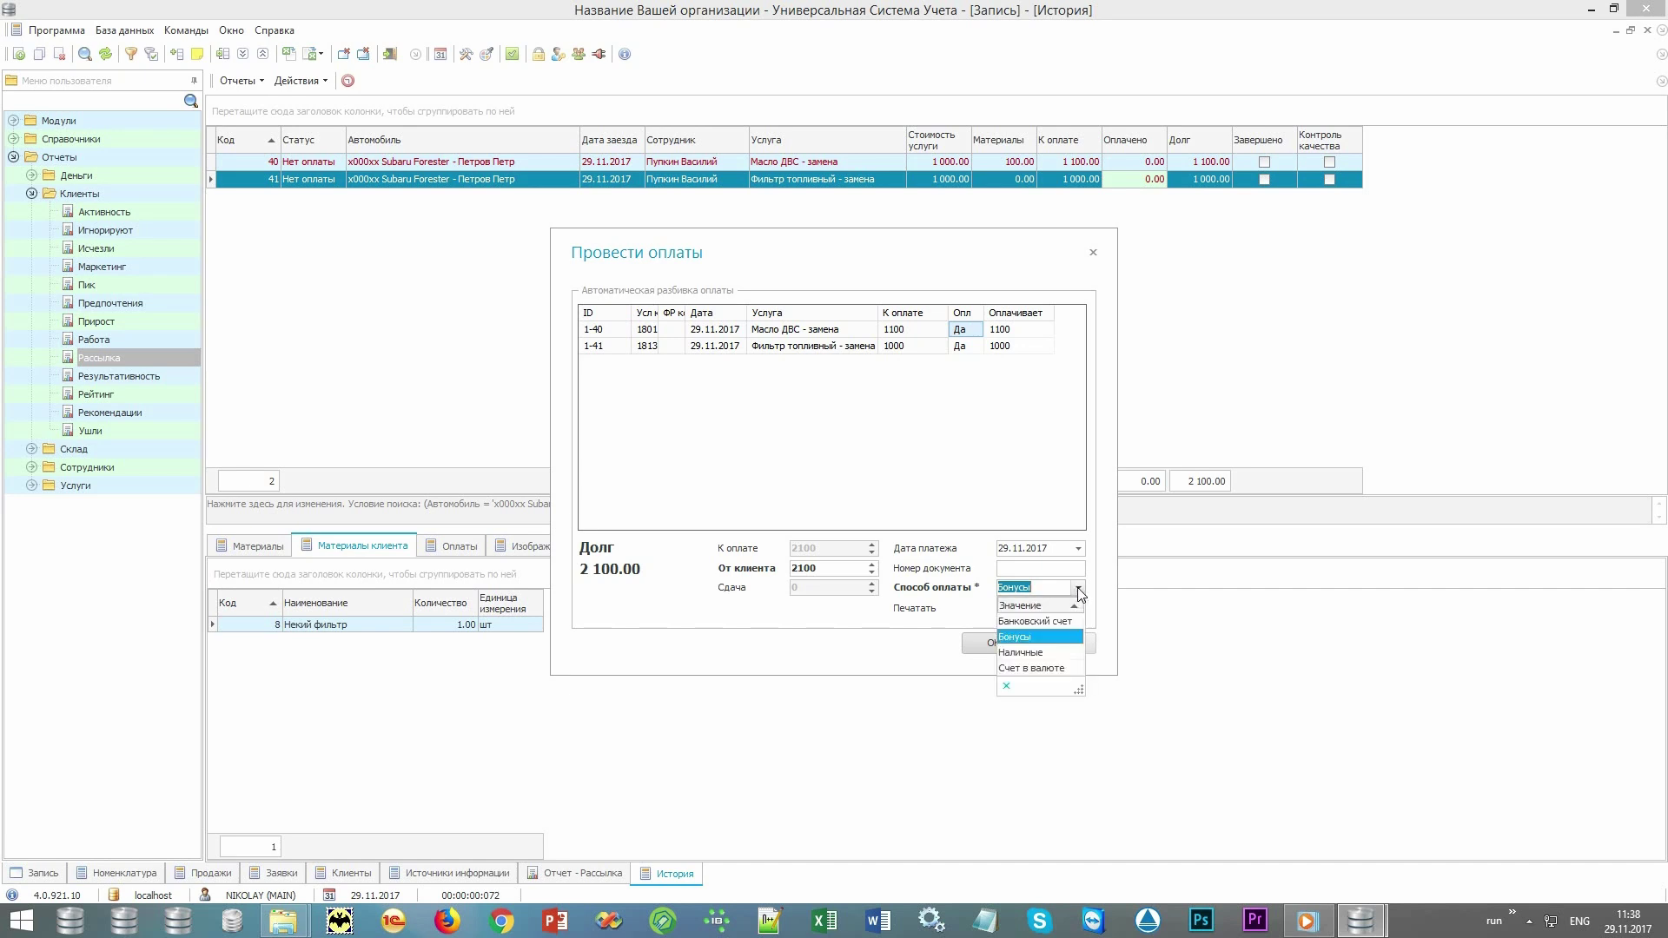
click(1050, 653)
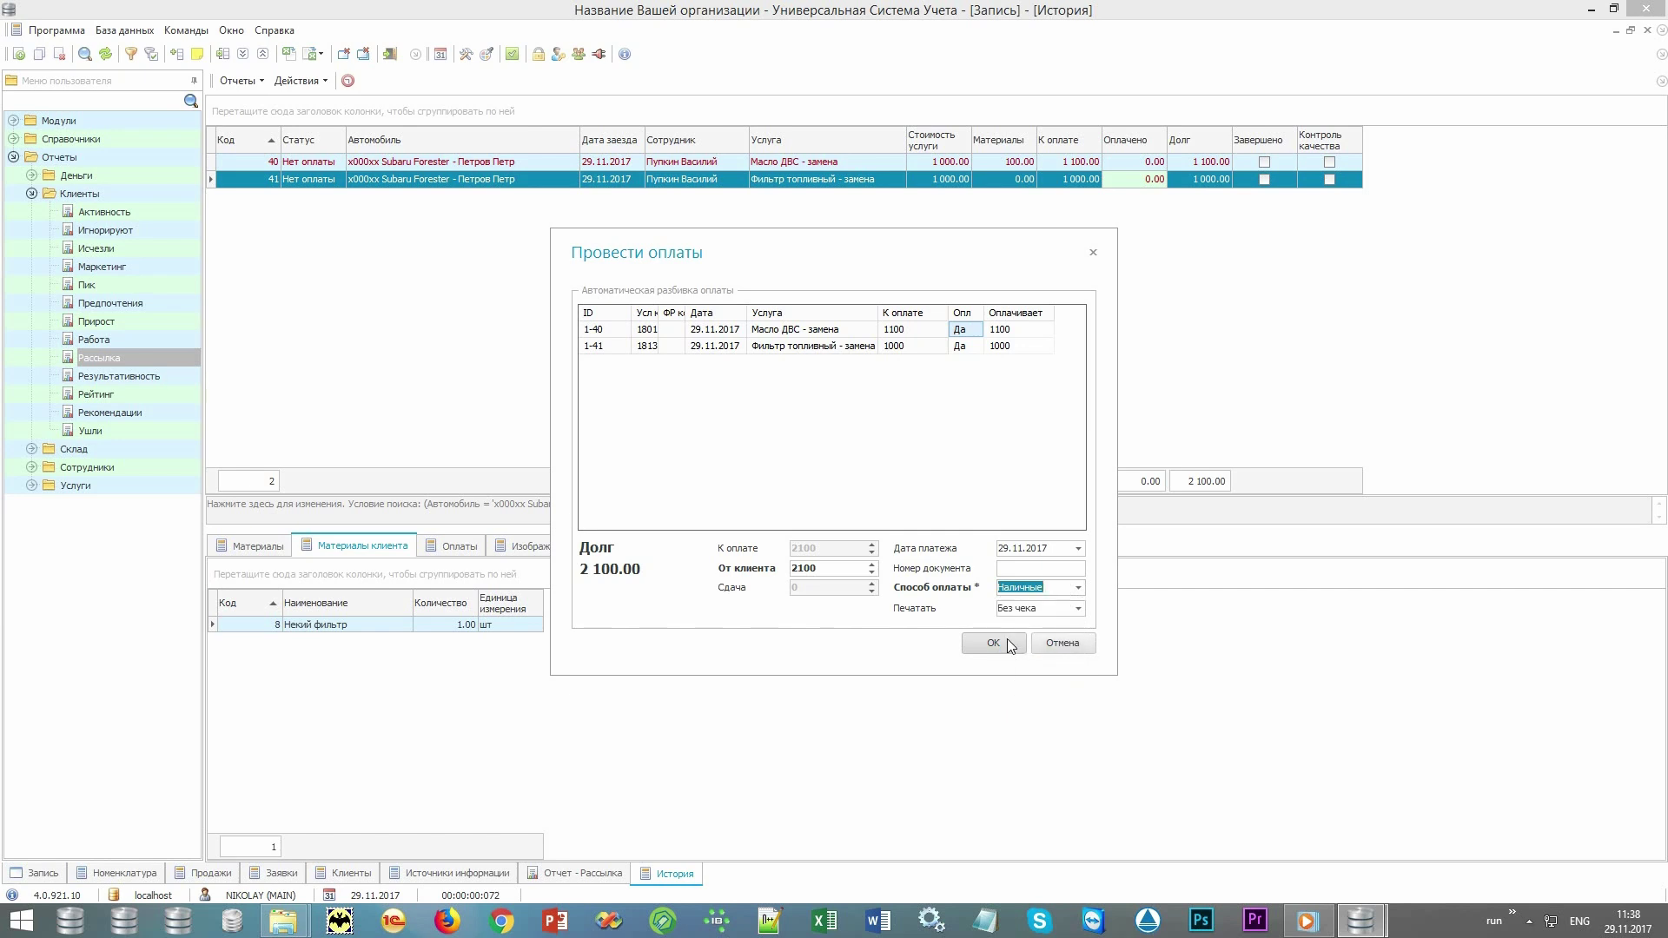
click(1010, 646)
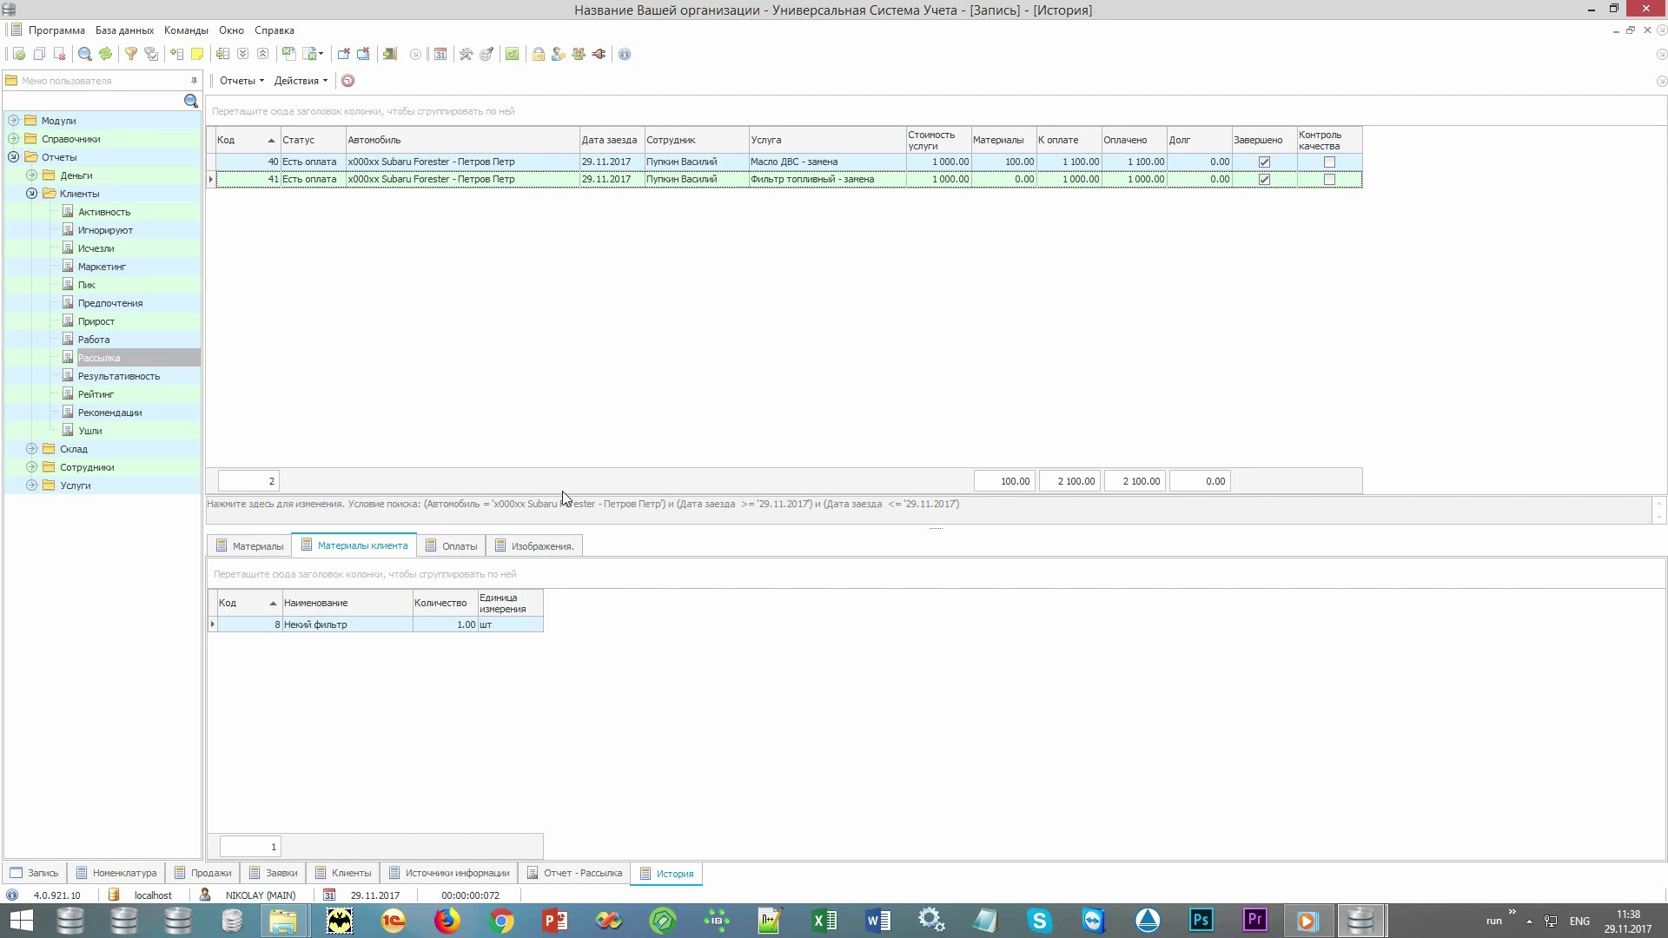
View the Оплаты tab's cash payments: 1 000.00 for record 41 and 1 100.00 for record 40.
click(460, 545)
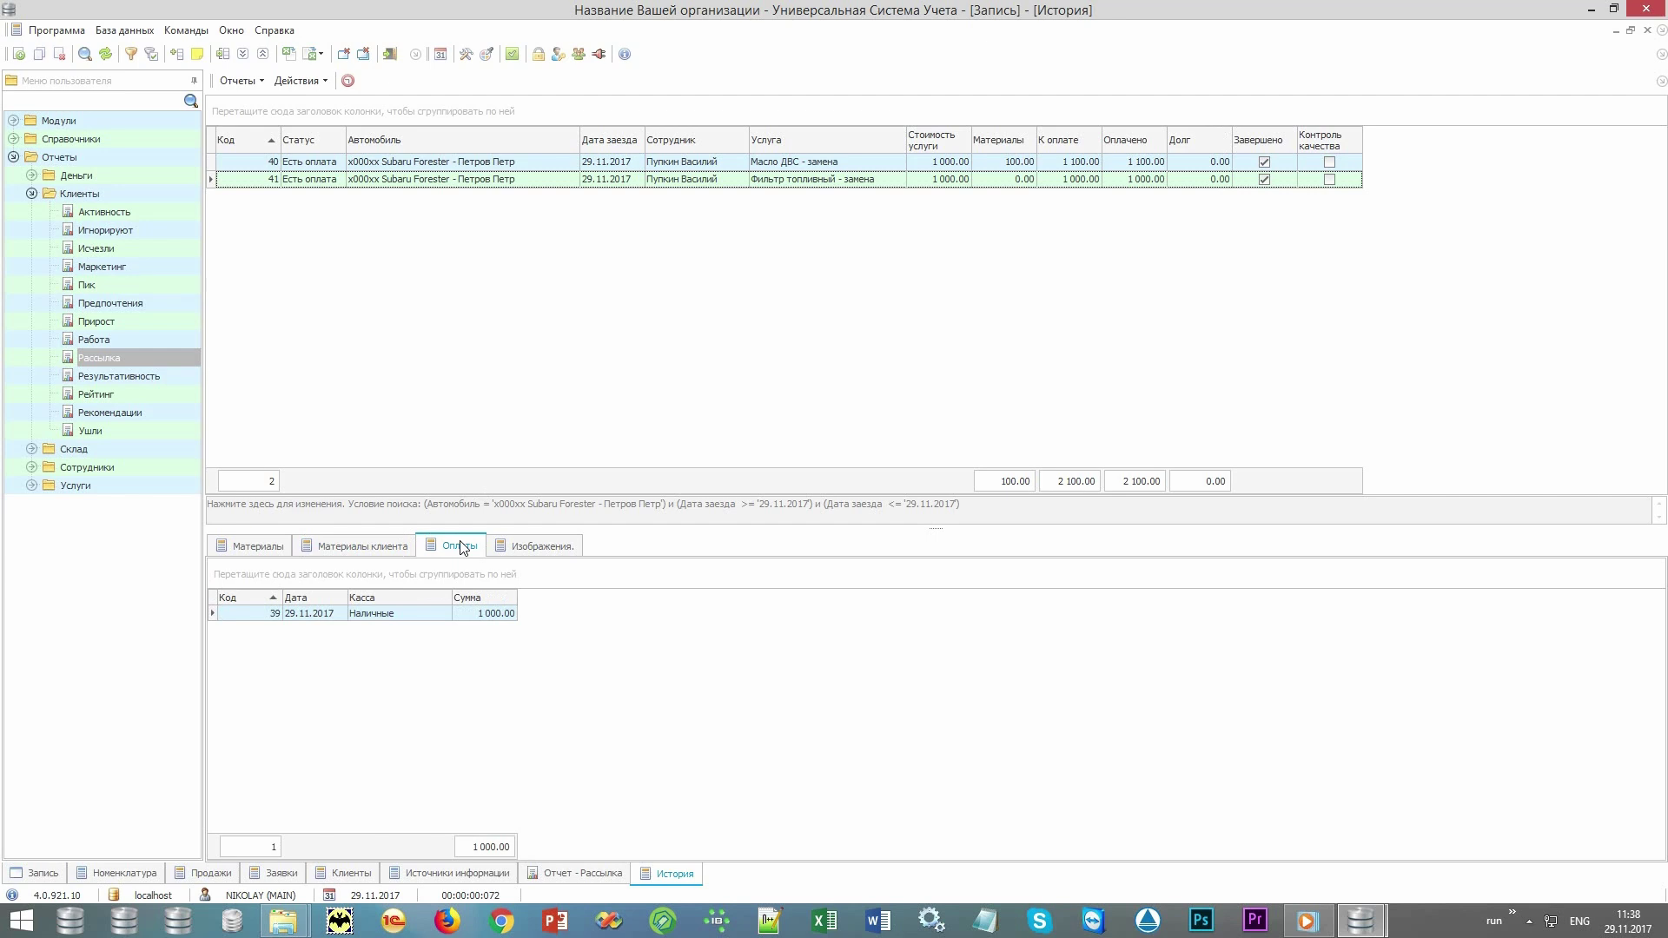
click(415, 618)
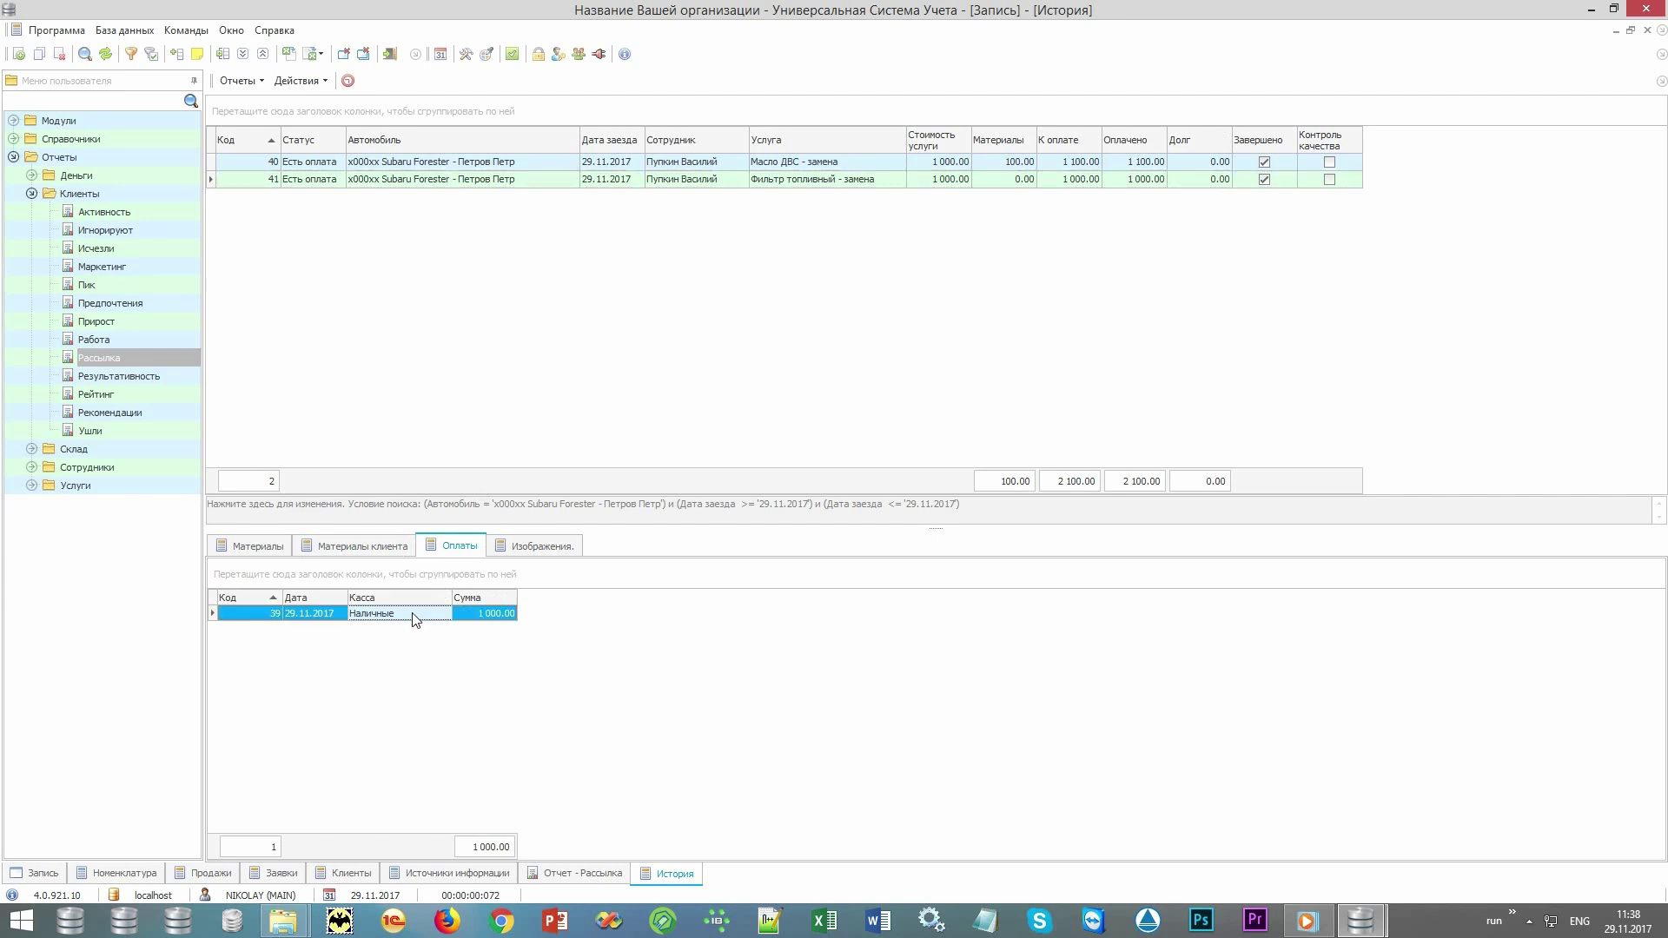
click(800, 163)
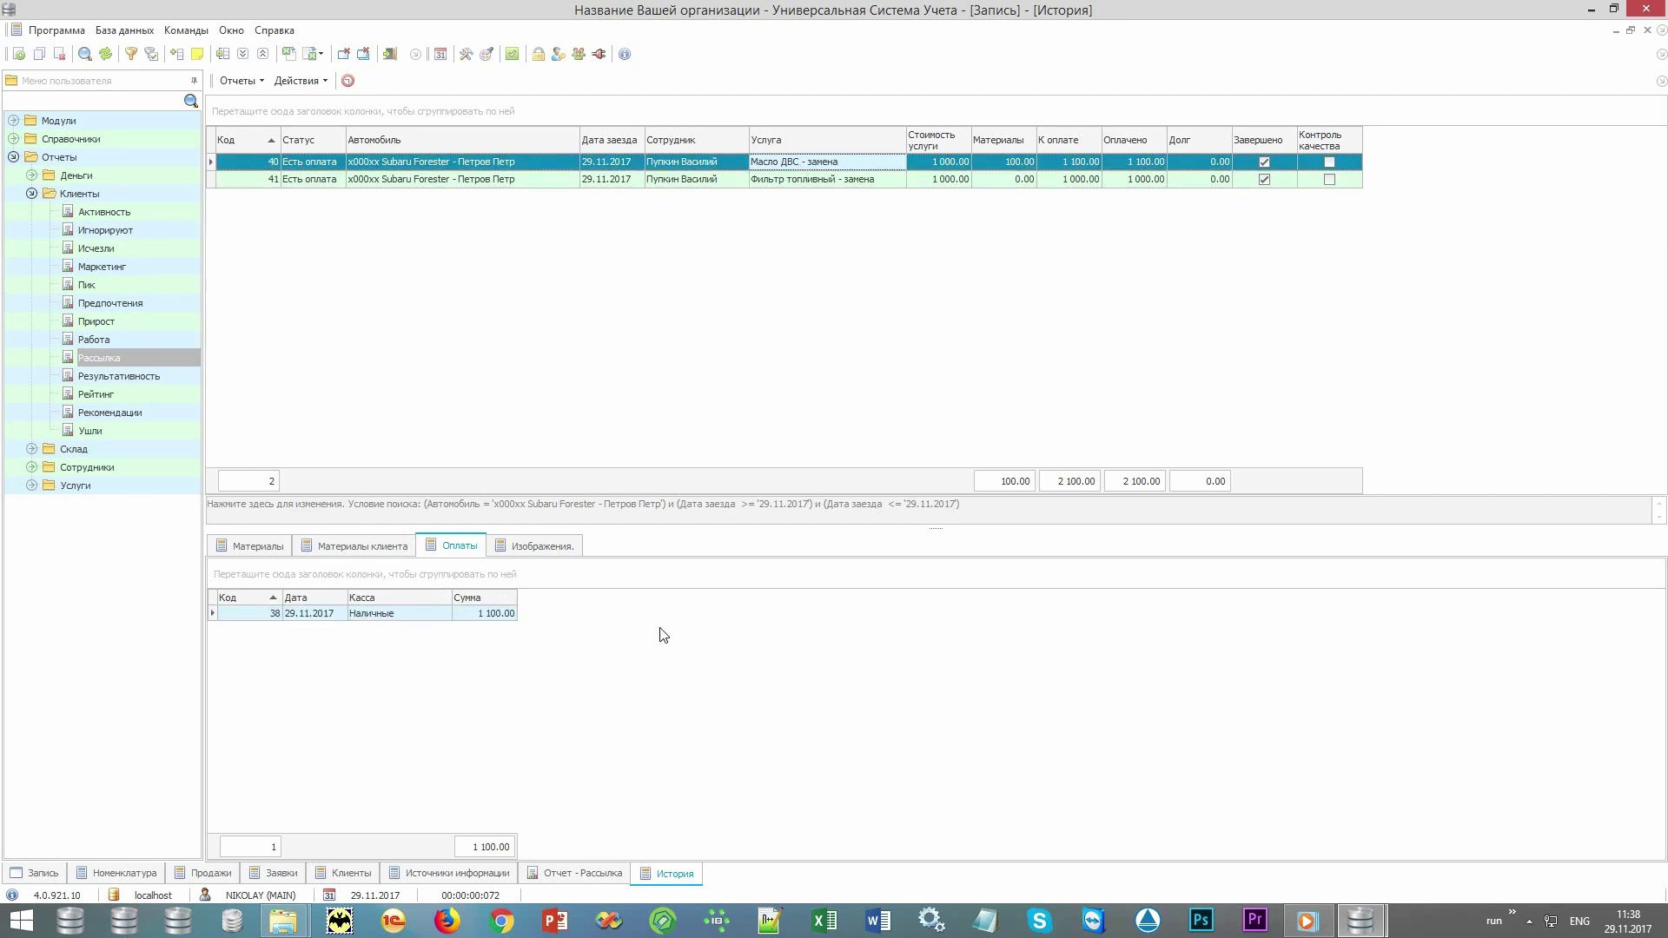
click(418, 618)
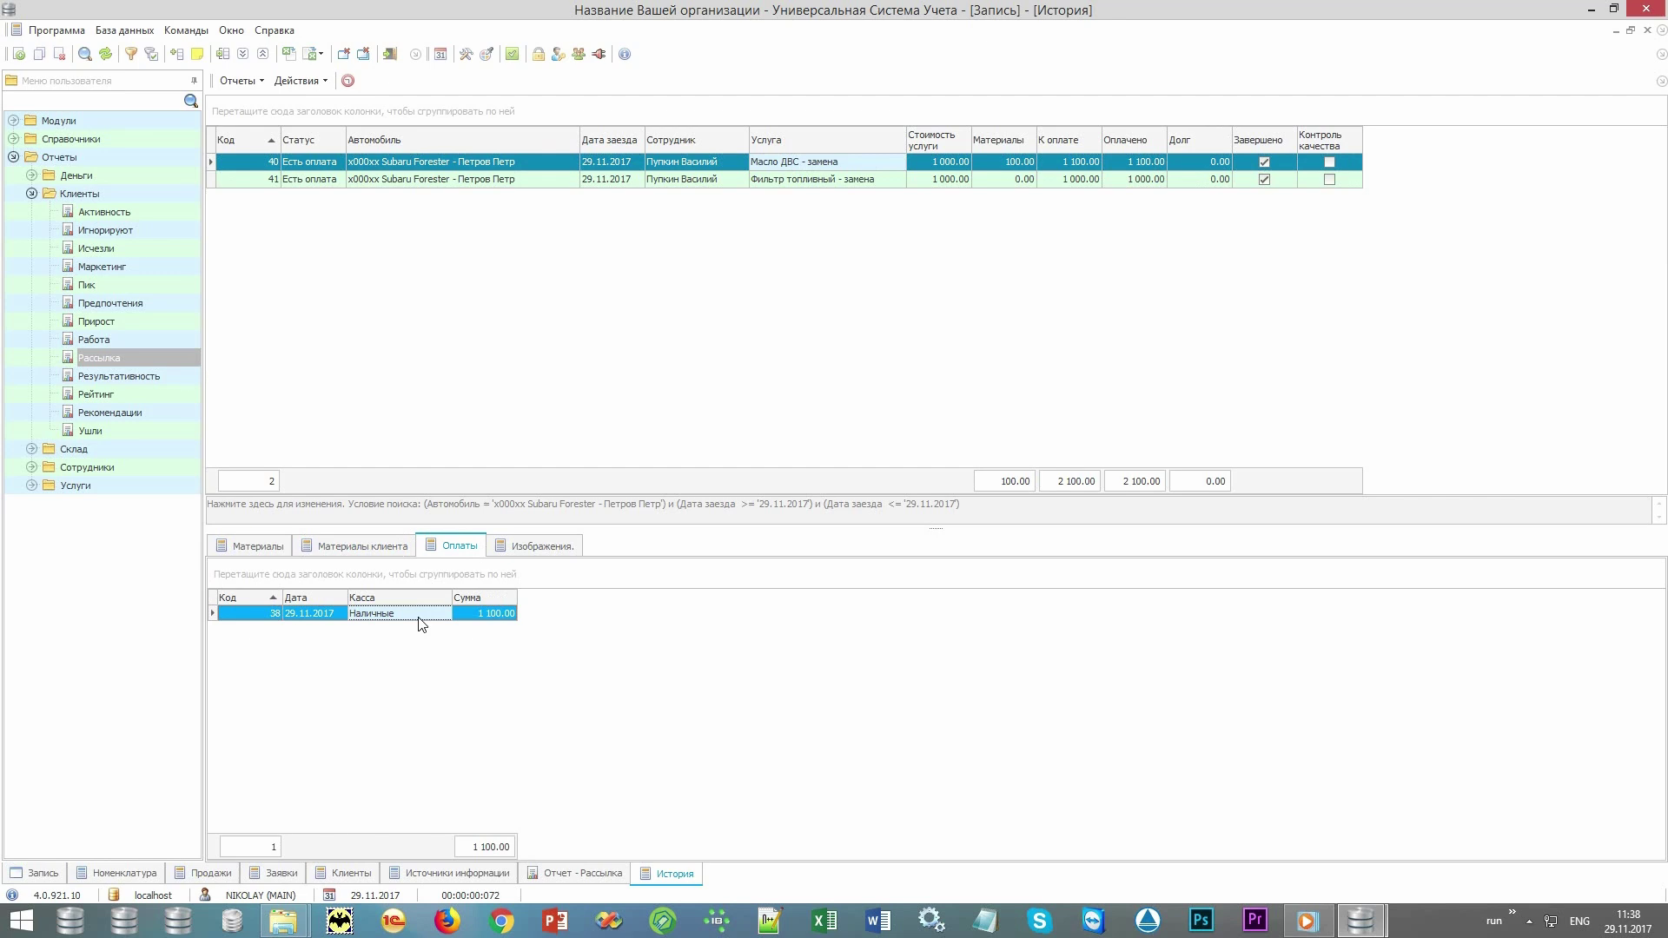
click(236, 82)
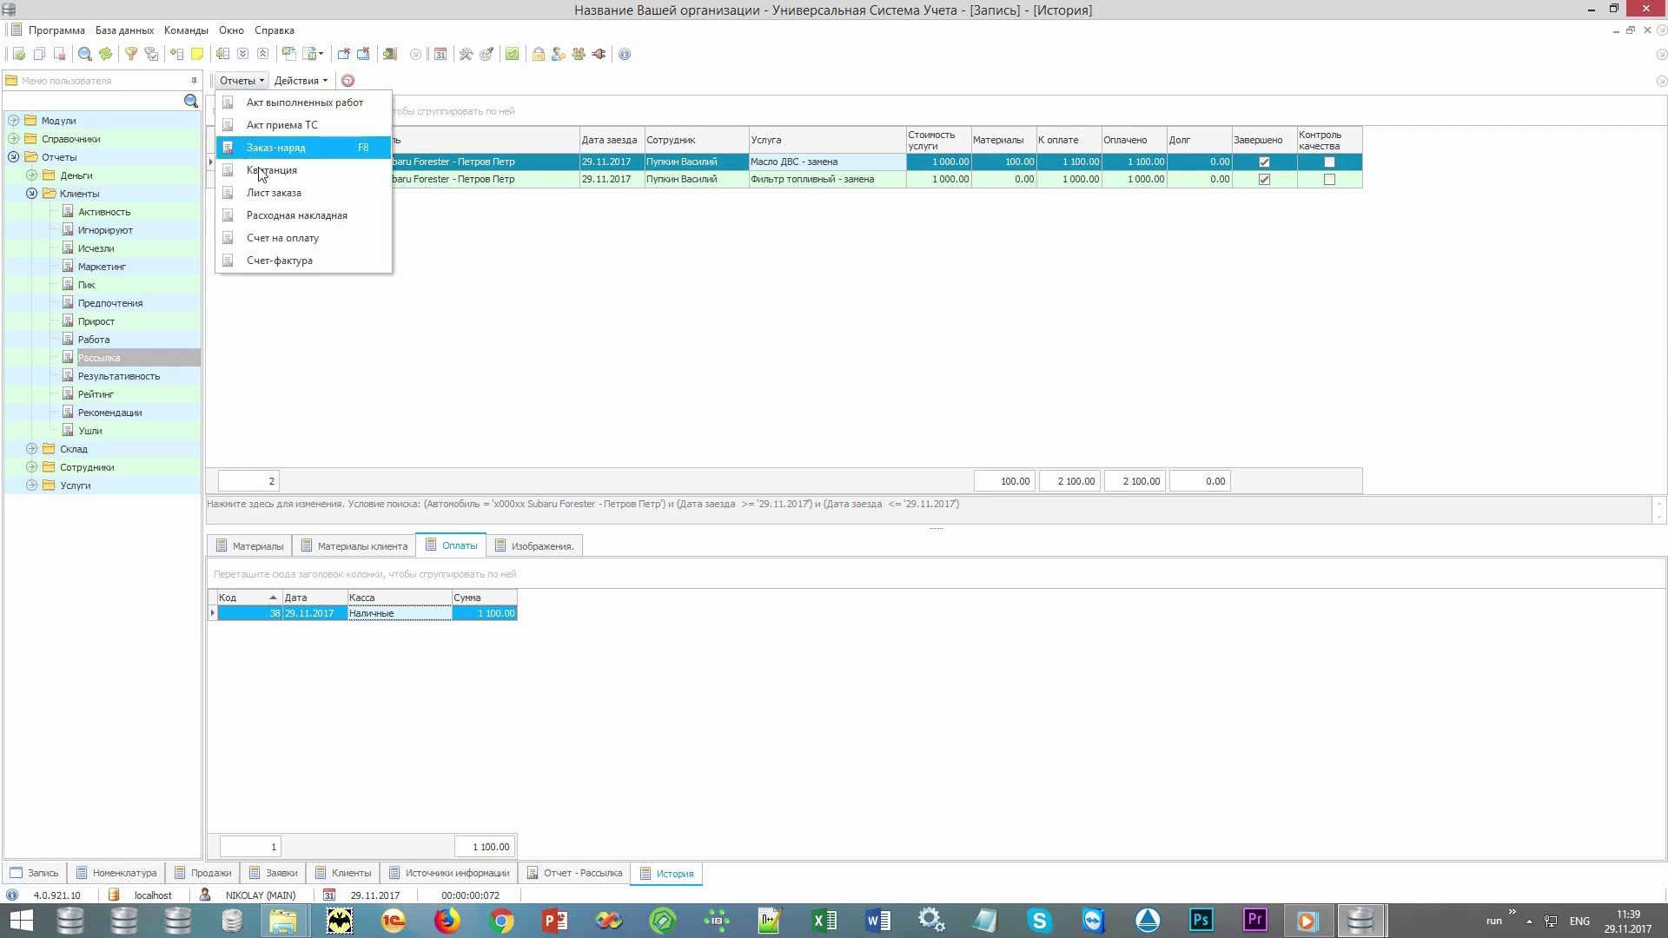
click(321, 170)
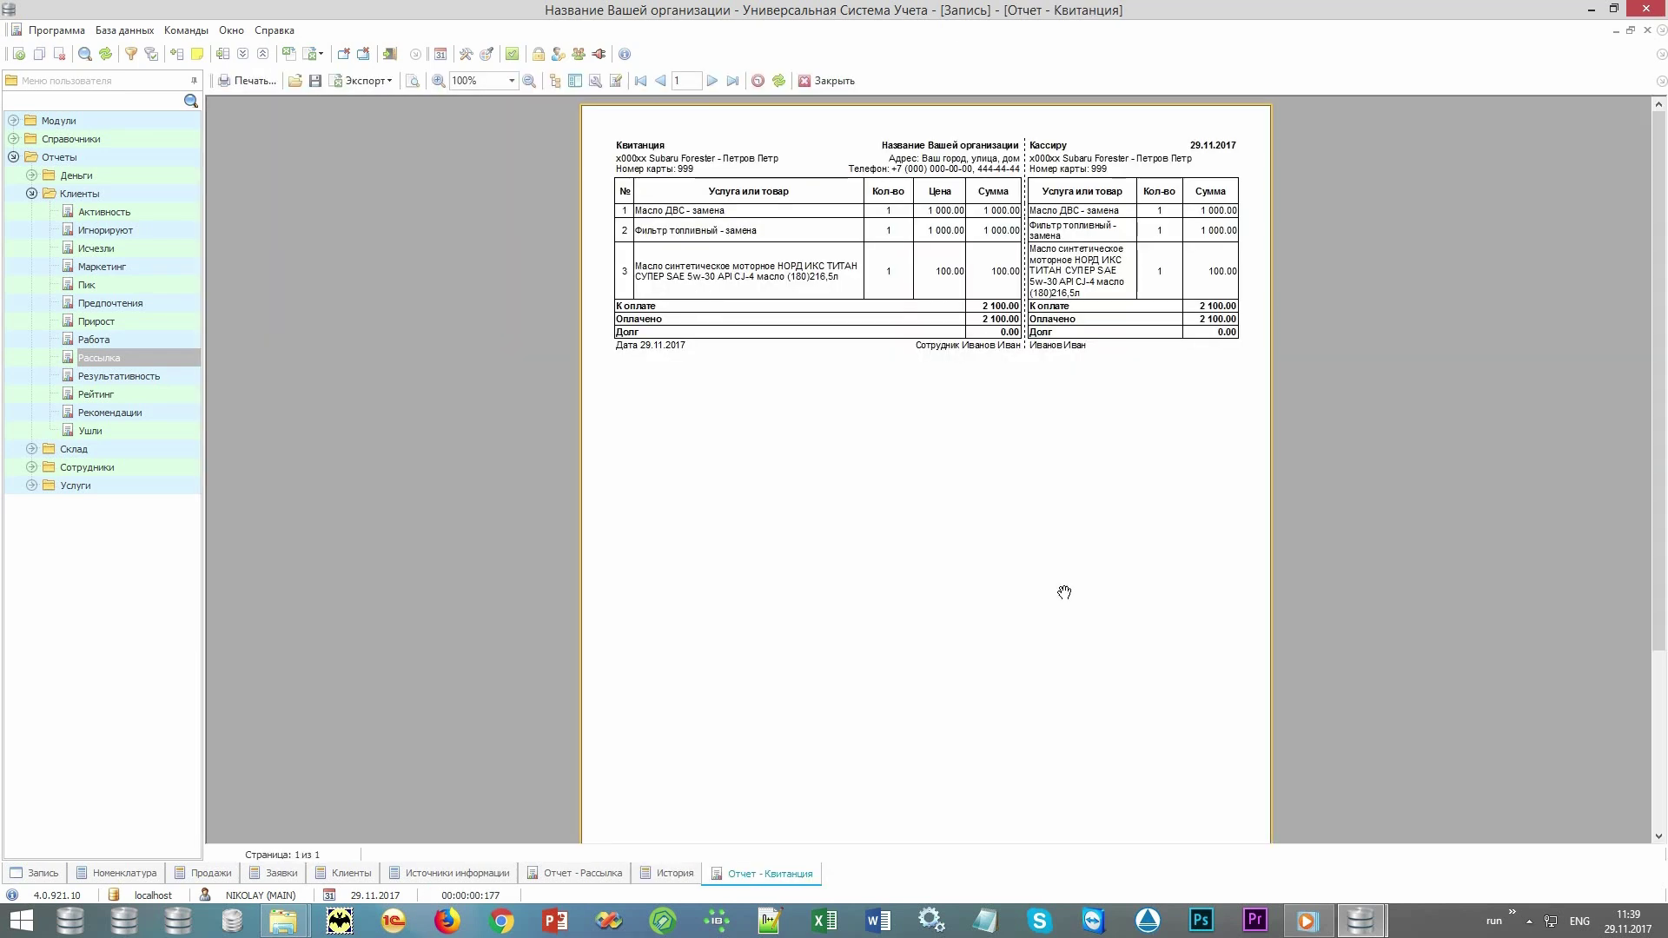
scroll(1089, 621, up, 2)
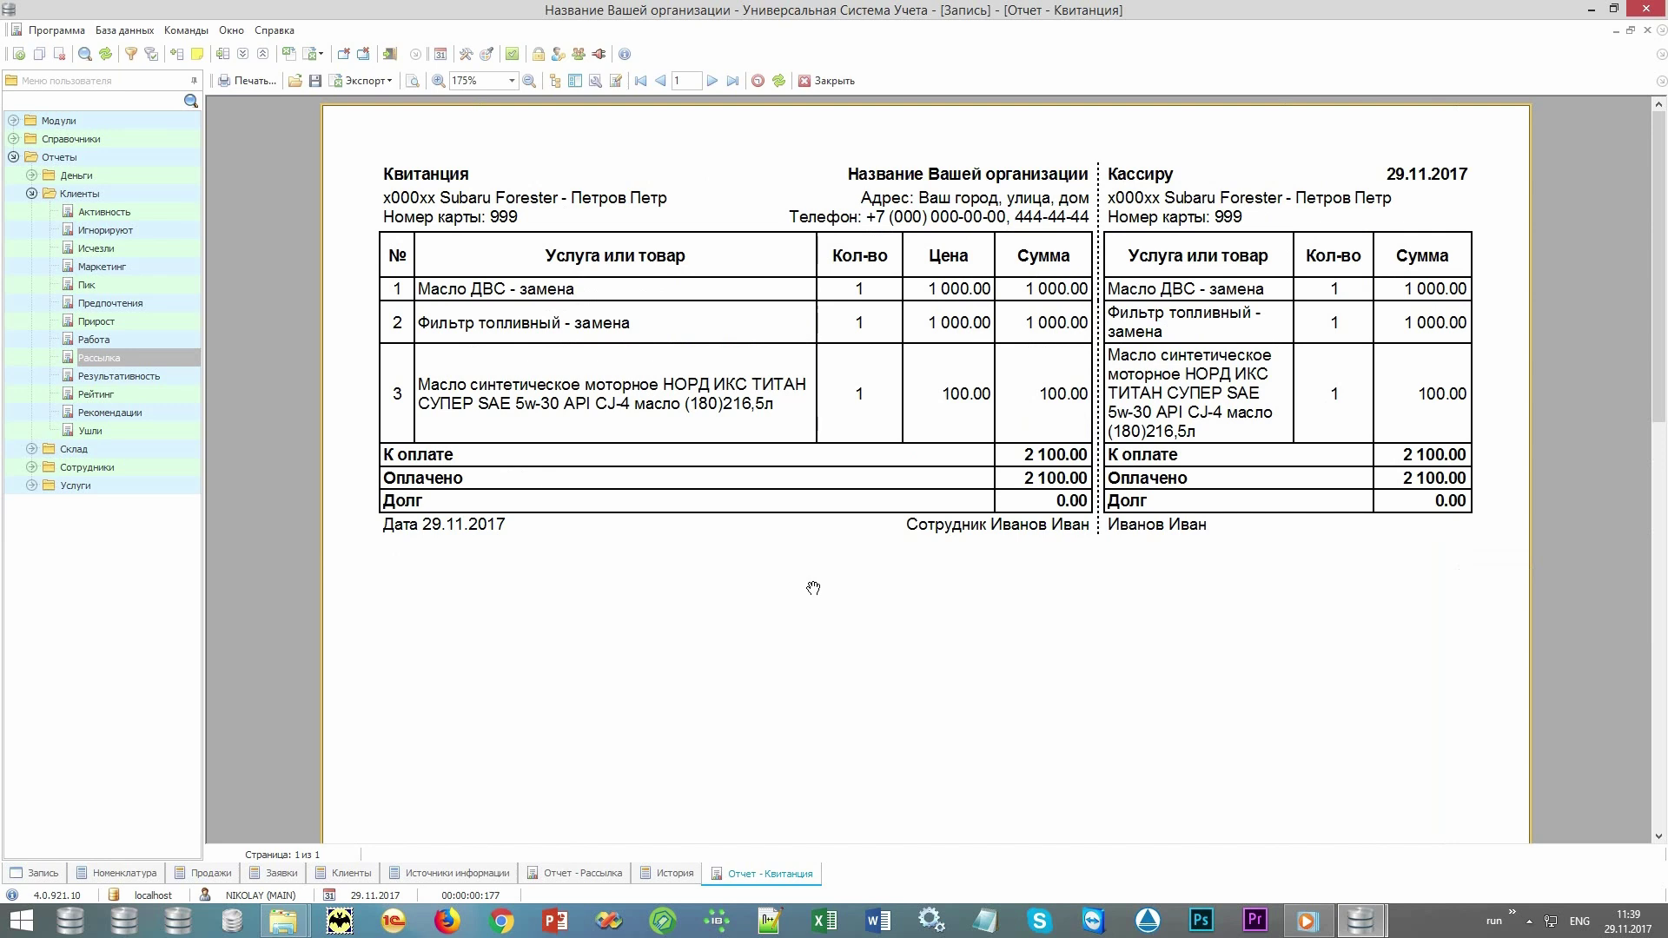
click(828, 81)
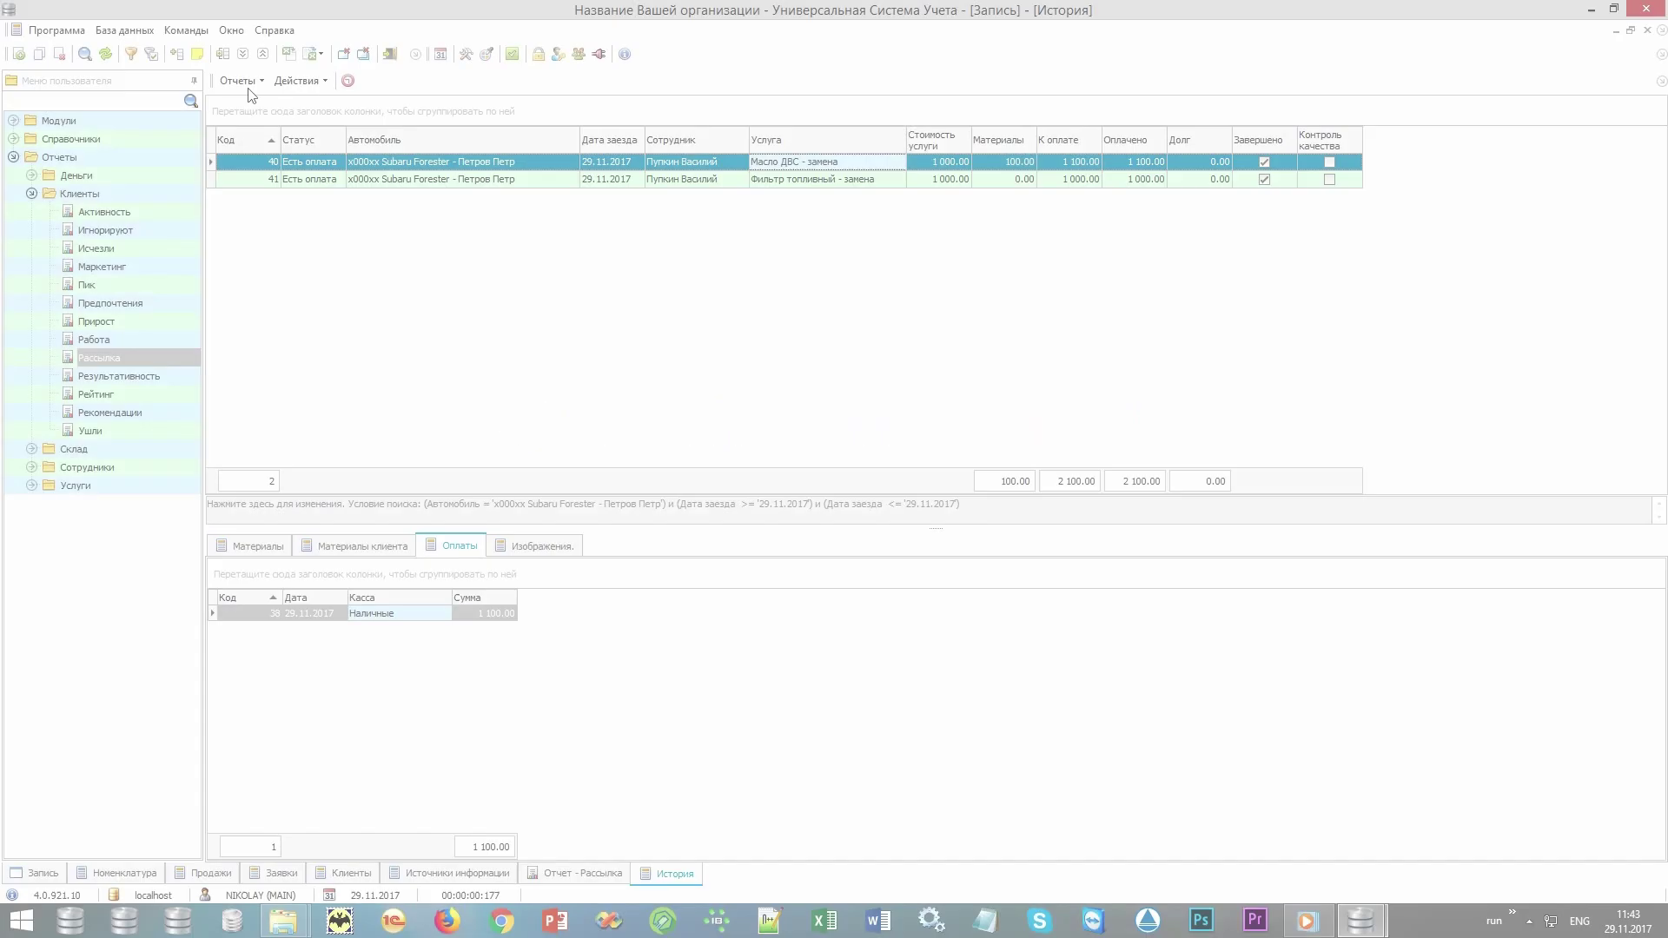
Open the Отчеты dropdown on the История toolbar to list the printable documents.
click(257, 82)
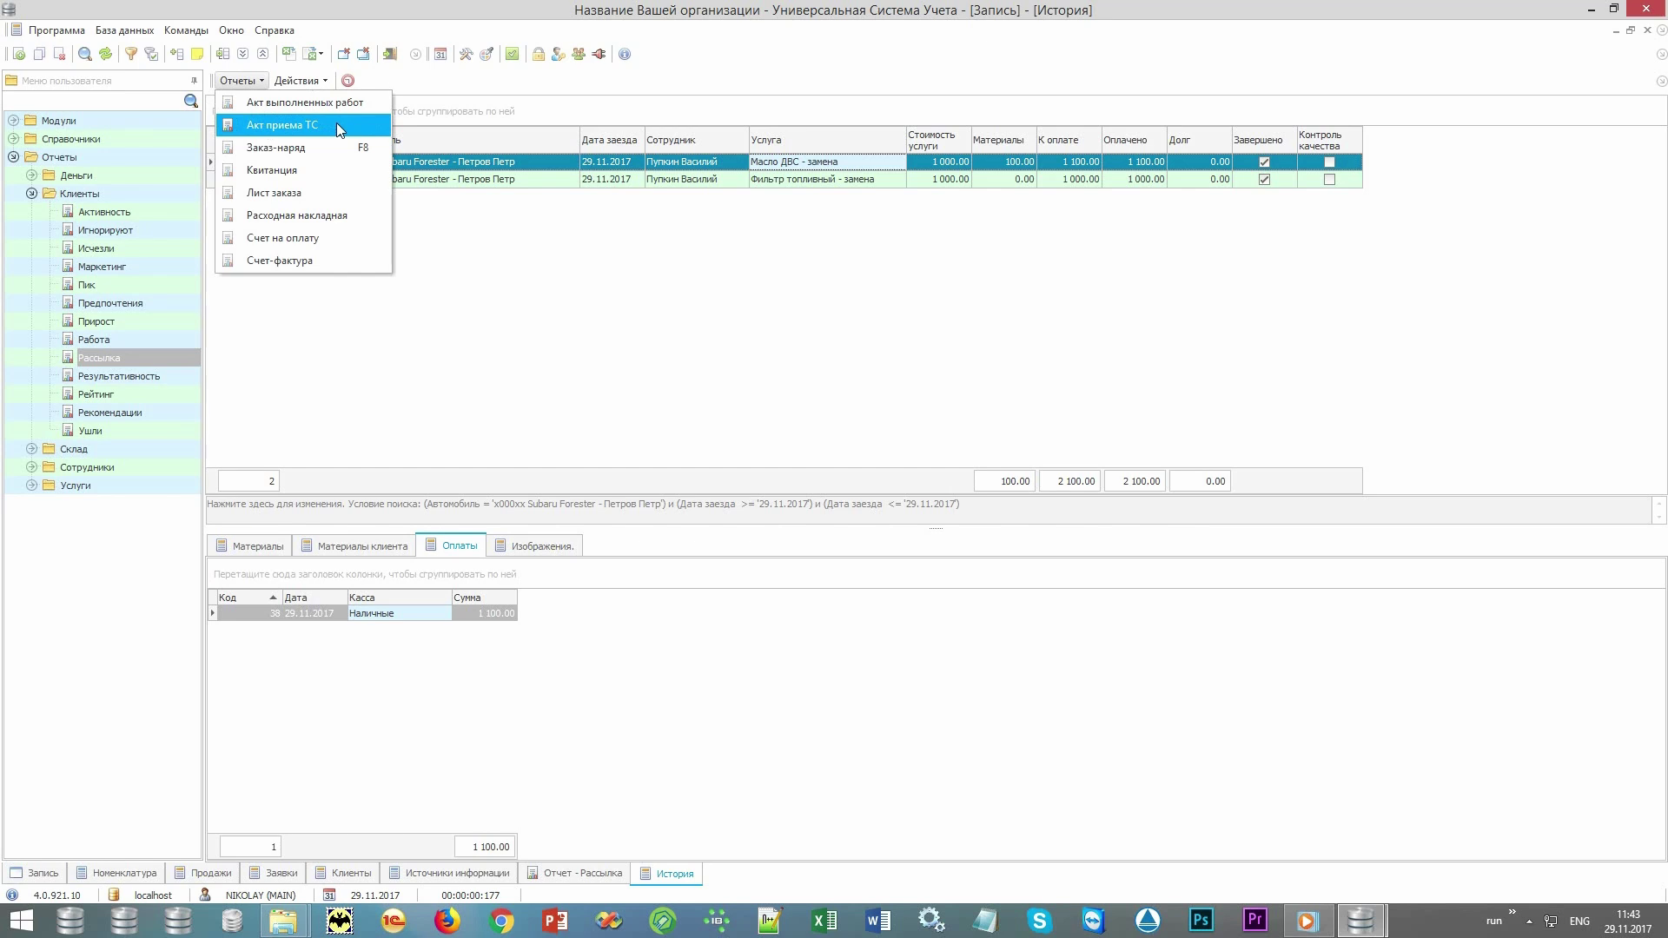
Open visit 40 and enter current mileage 9050 and fuel level 50%.
click(784, 296)
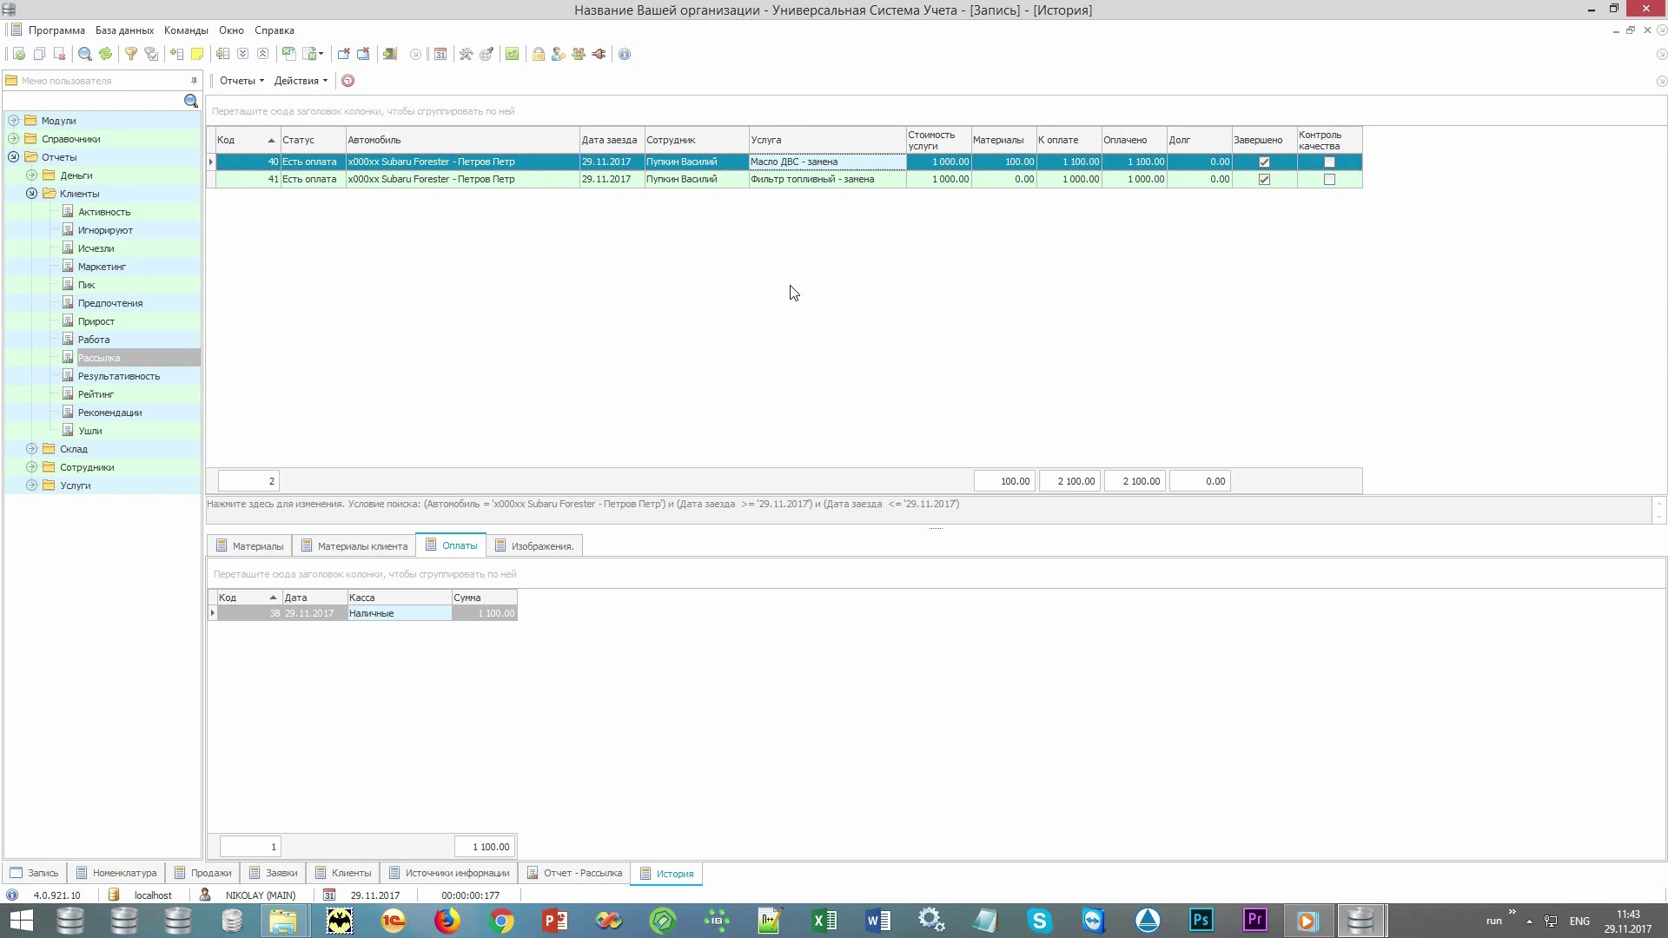
double_click(880, 164)
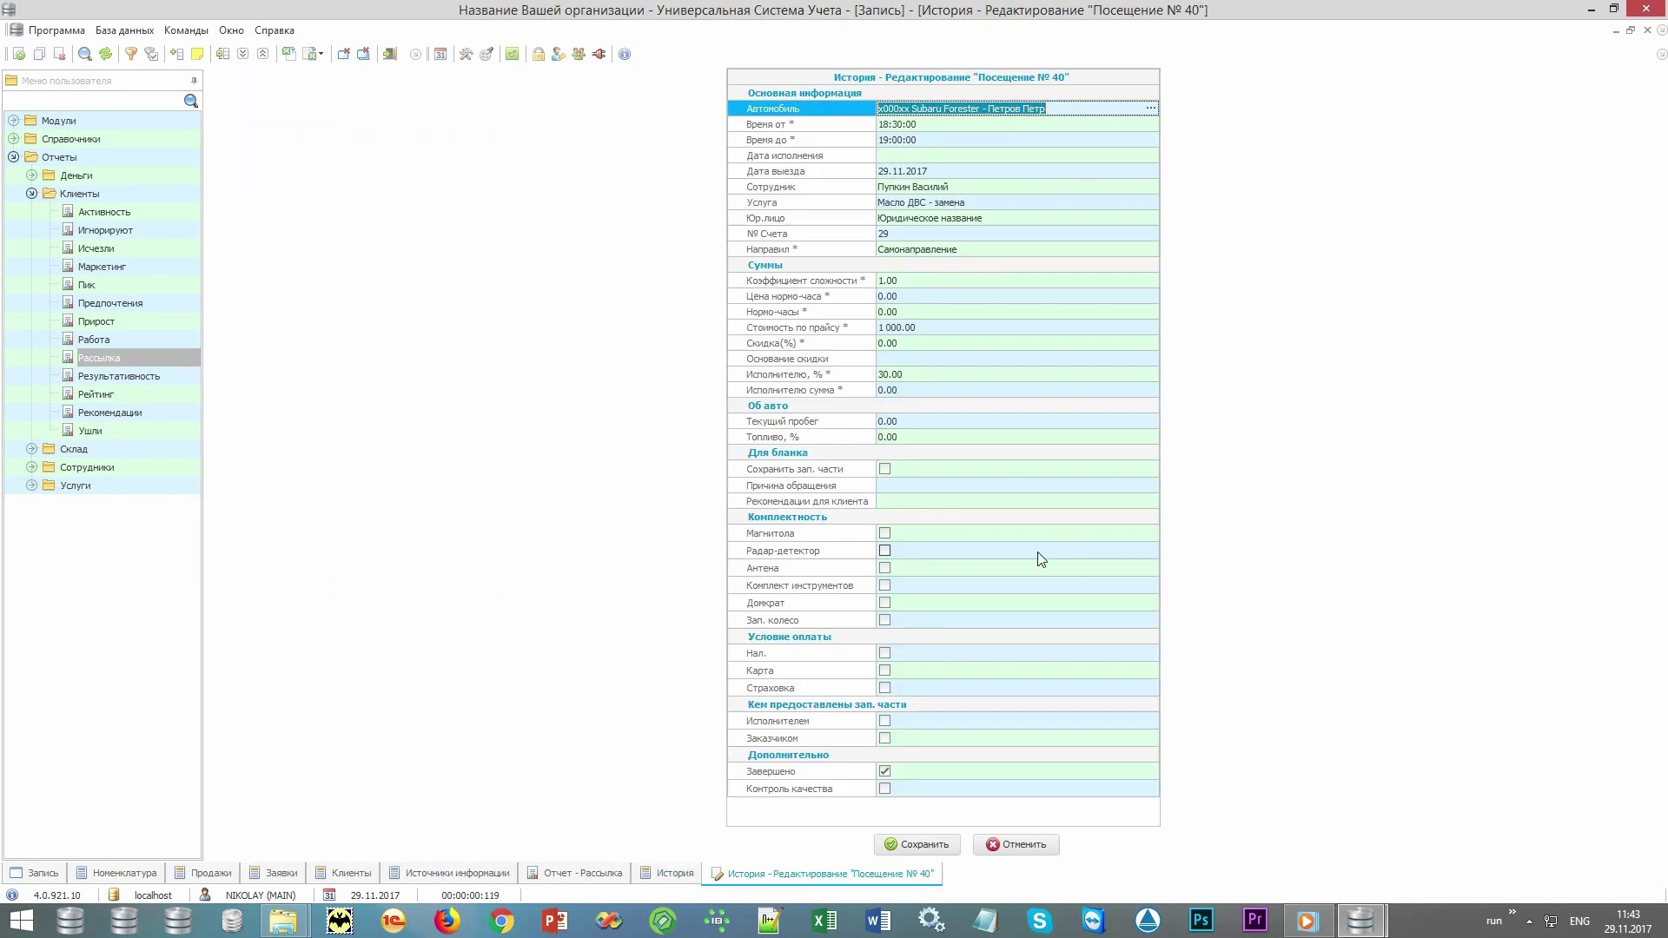
click(951, 423)
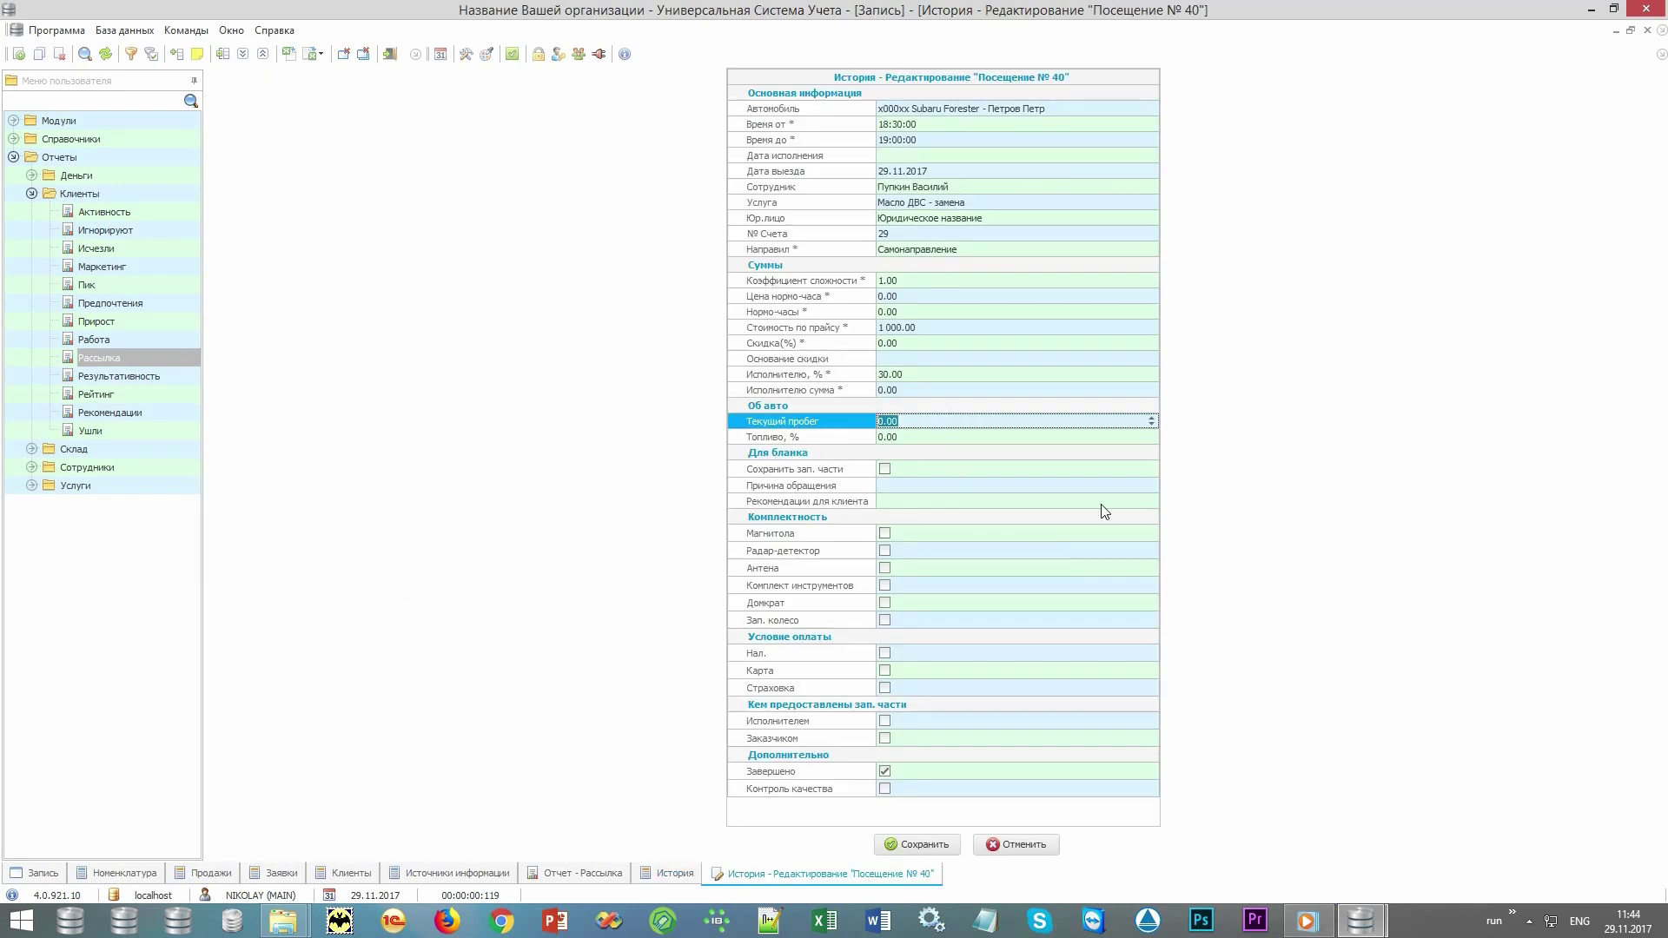
text(9050)
key(Tab)
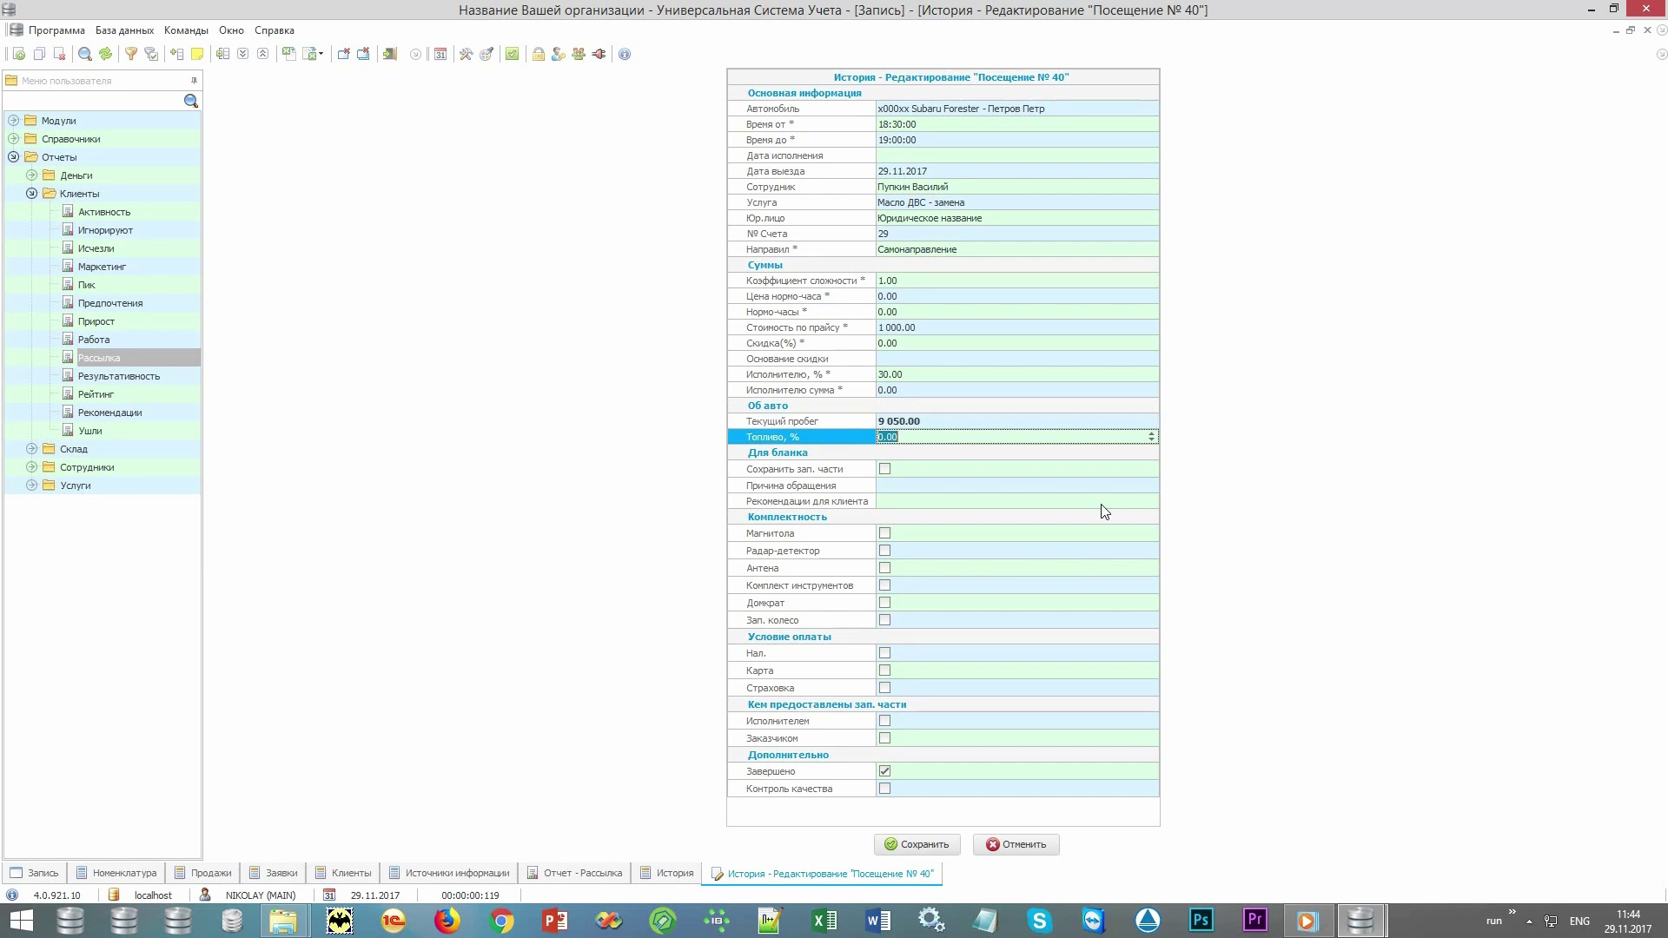
text(50)
key(Tab)
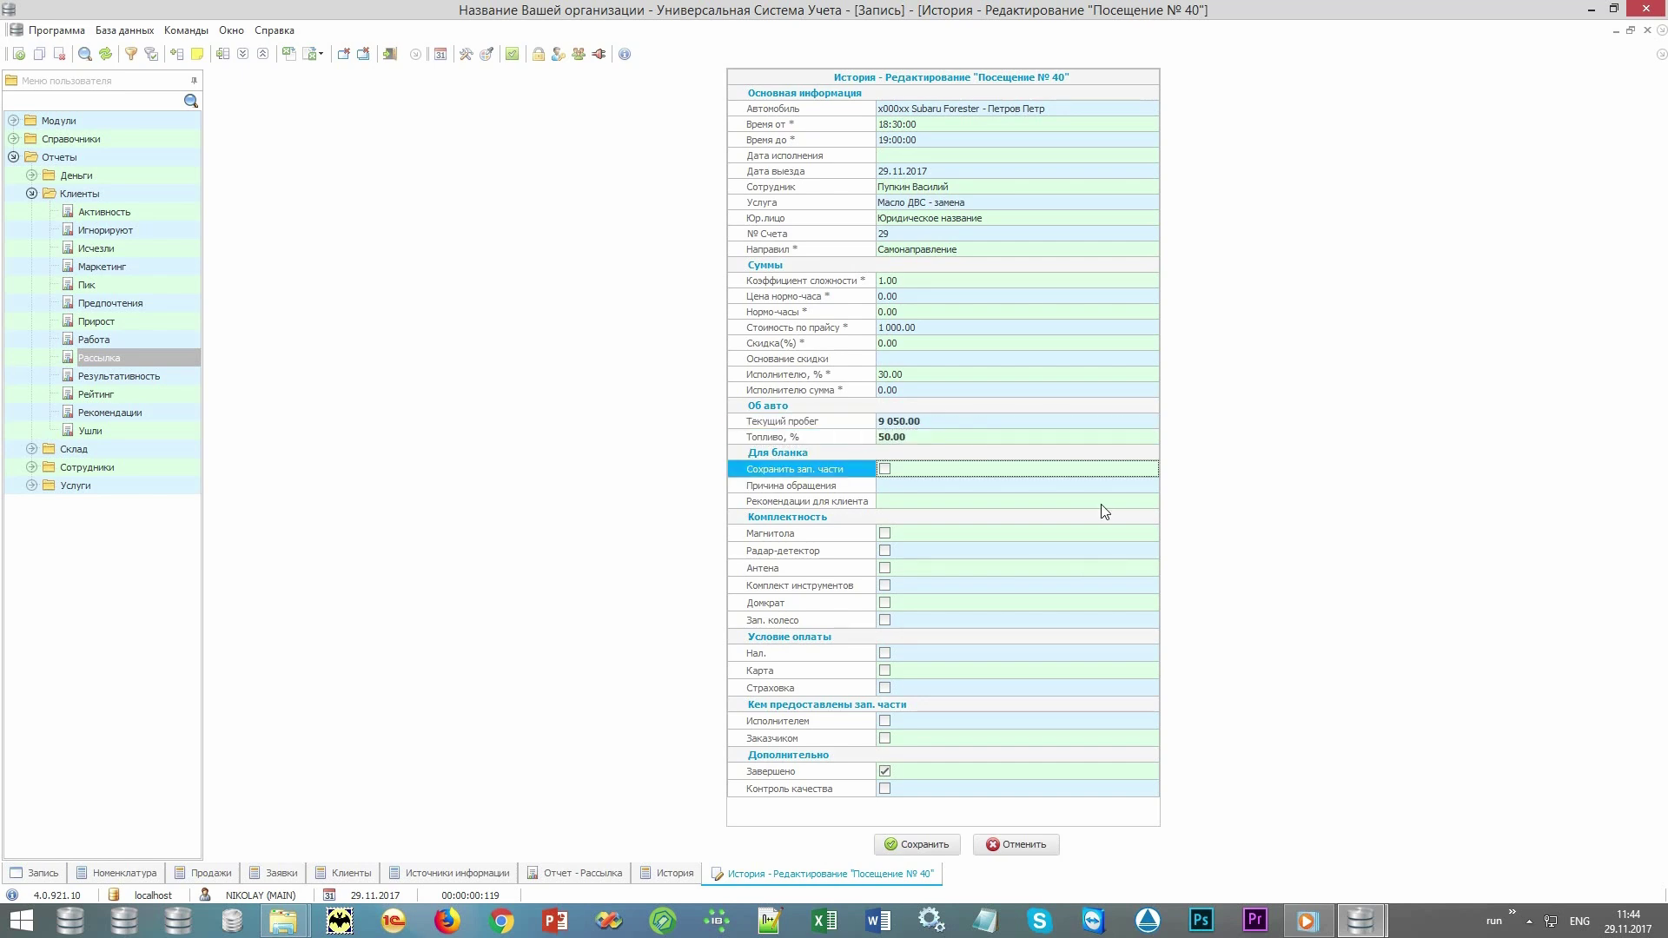
Enter 'Некая причина' as the visit reason and 'Рекомендации' as recommendations.
key(Tab)
key(alt+shift)
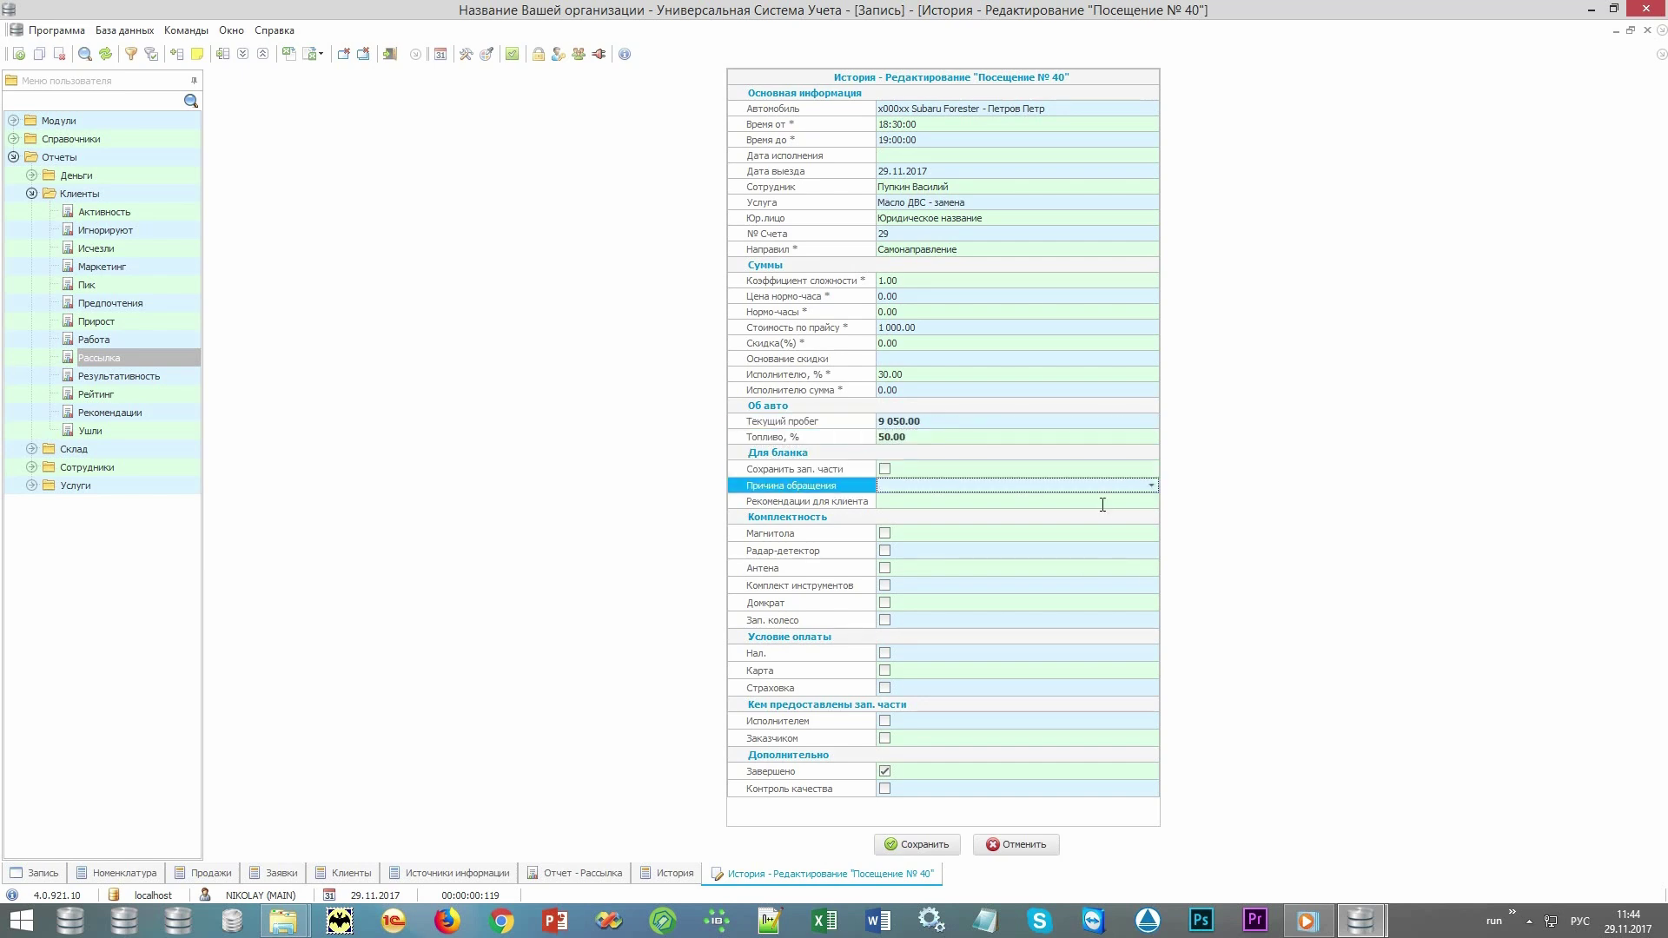
text(Некая причина)
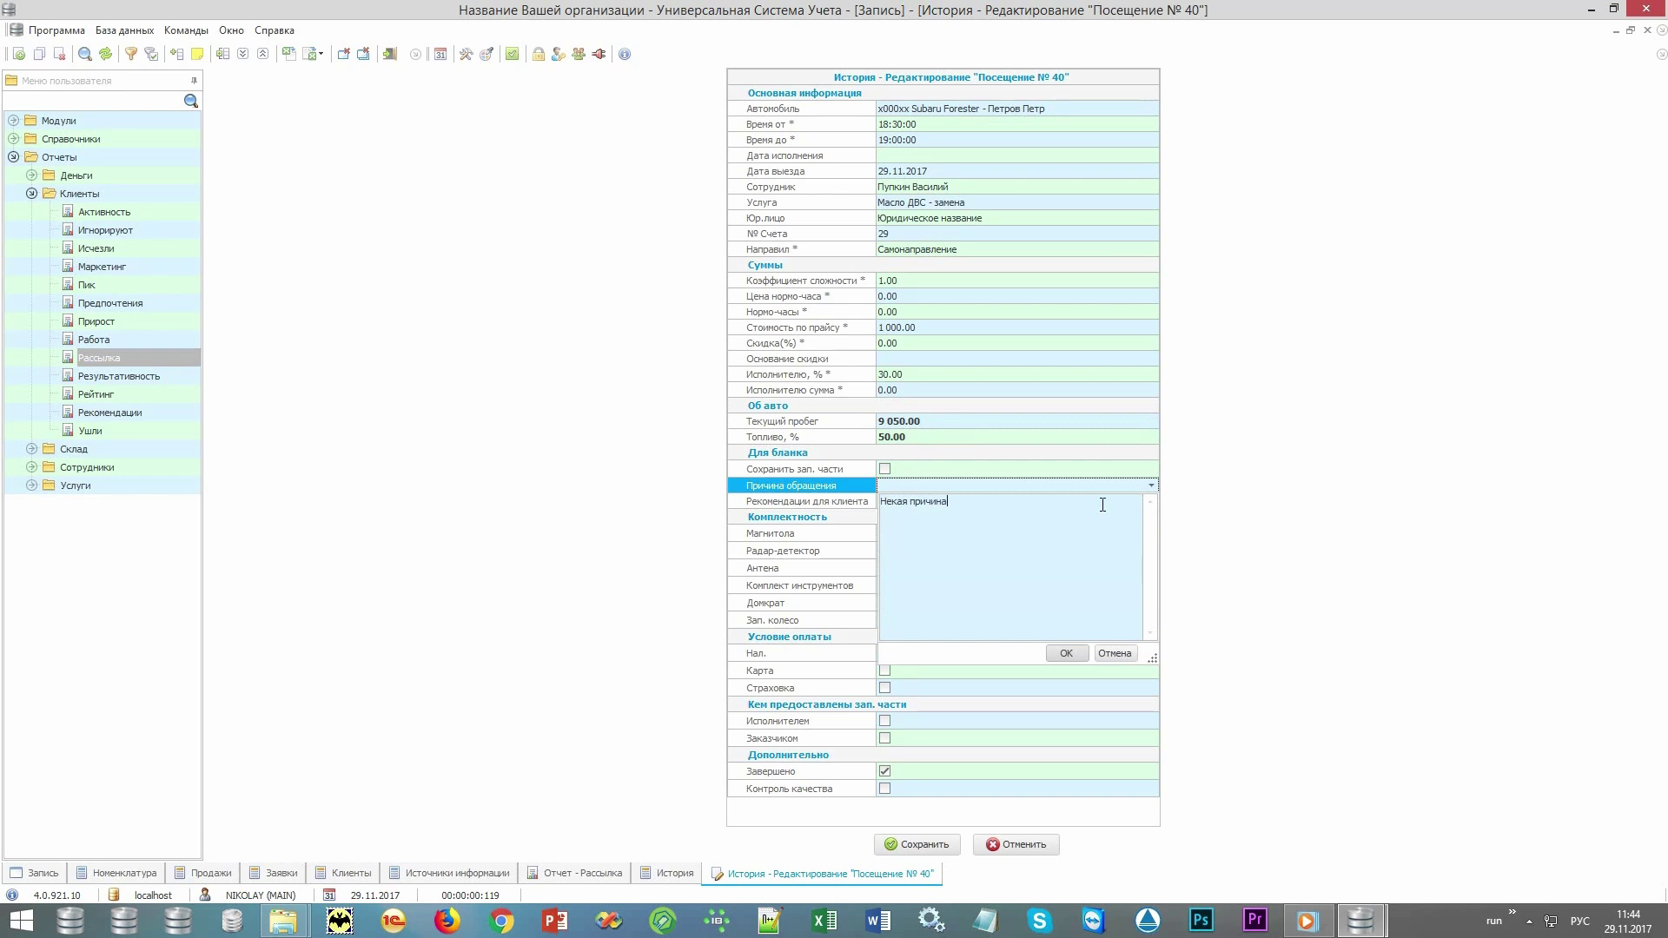
key(Tab)
text(Рекомендации)
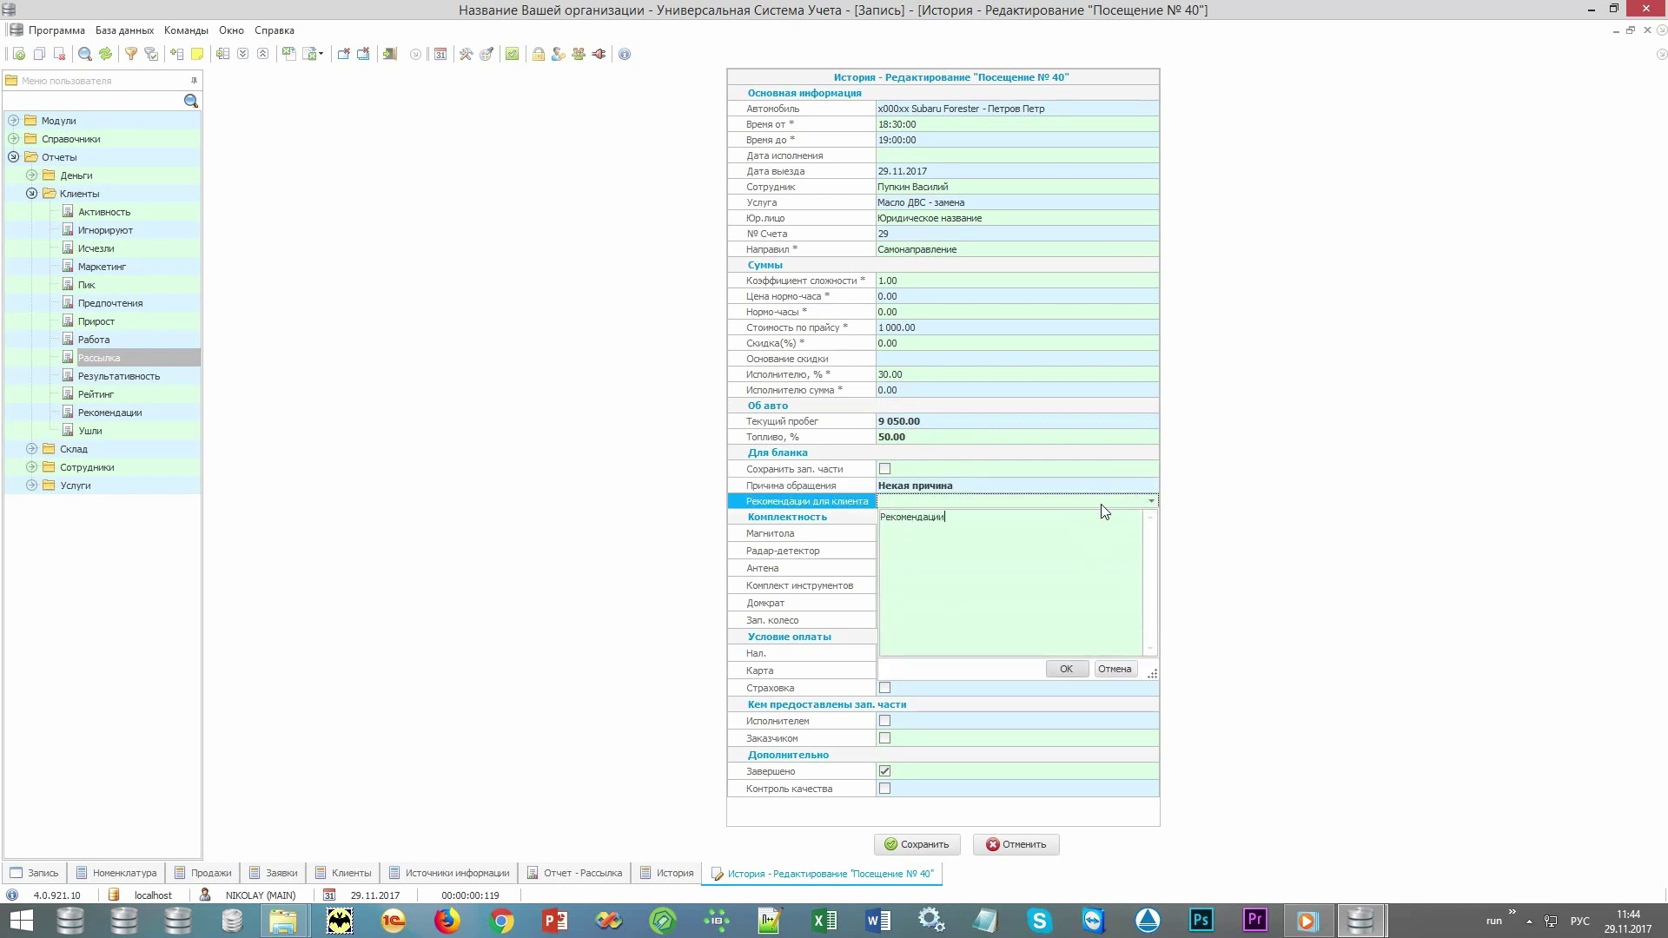
key(Tab)
Tick Магнитола, Радар-детектор, Антена and cash payment (Нал.), then save the visit.
key(space)
key(Tab)
key(space)
key(Tab)
key(space)
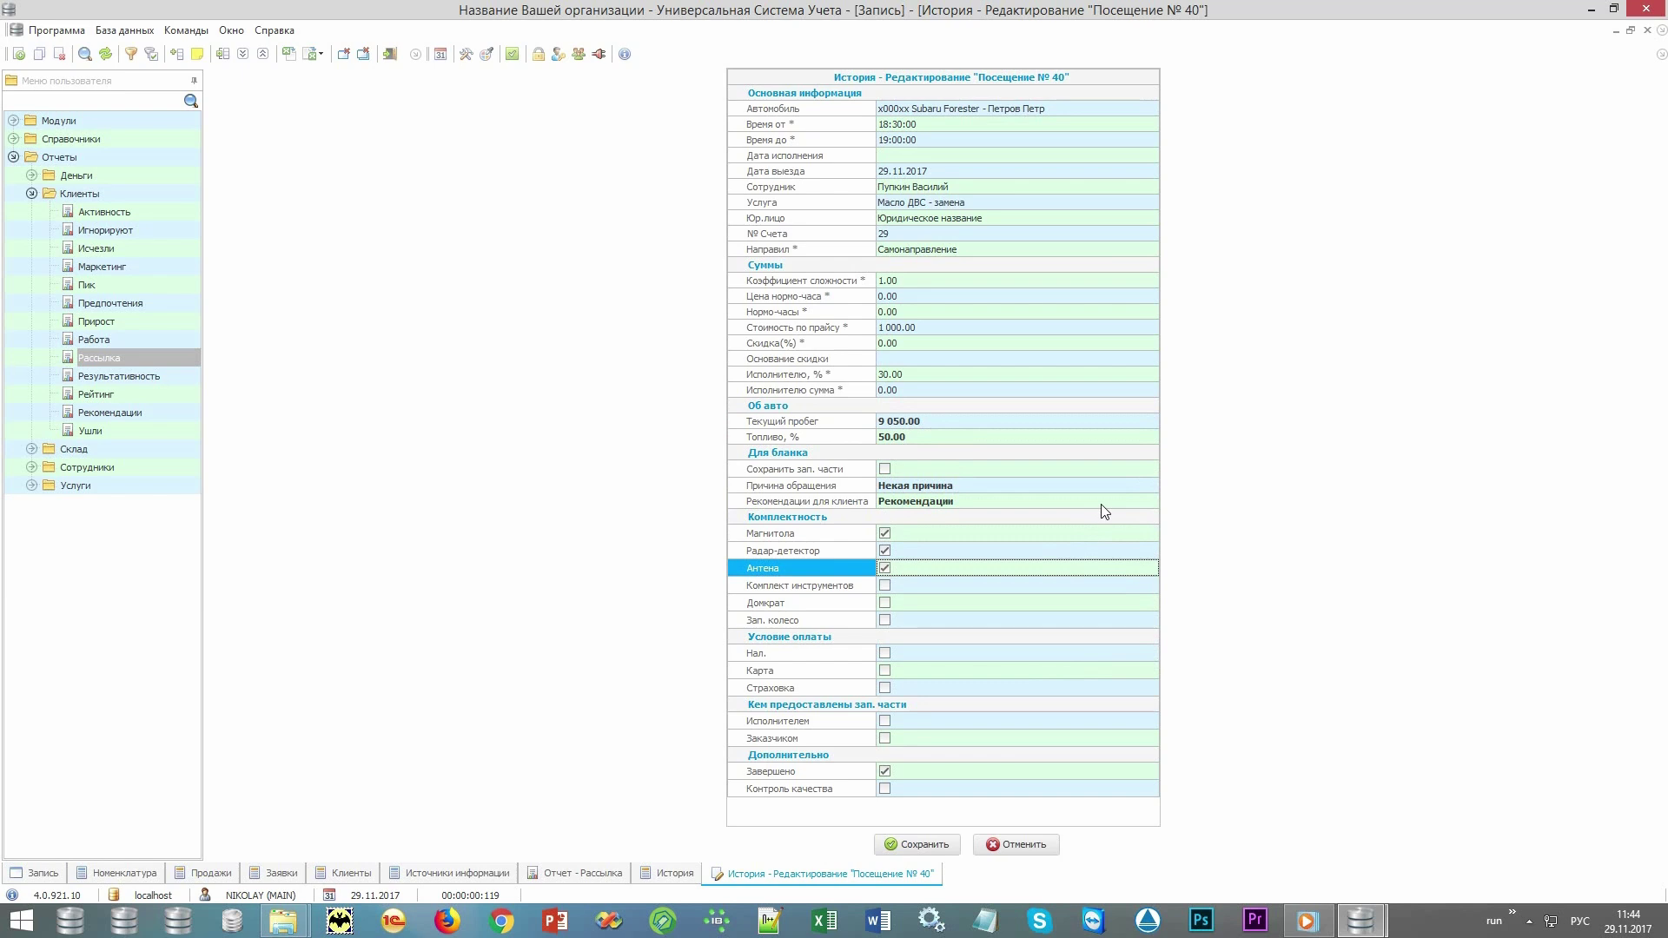
click(886, 654)
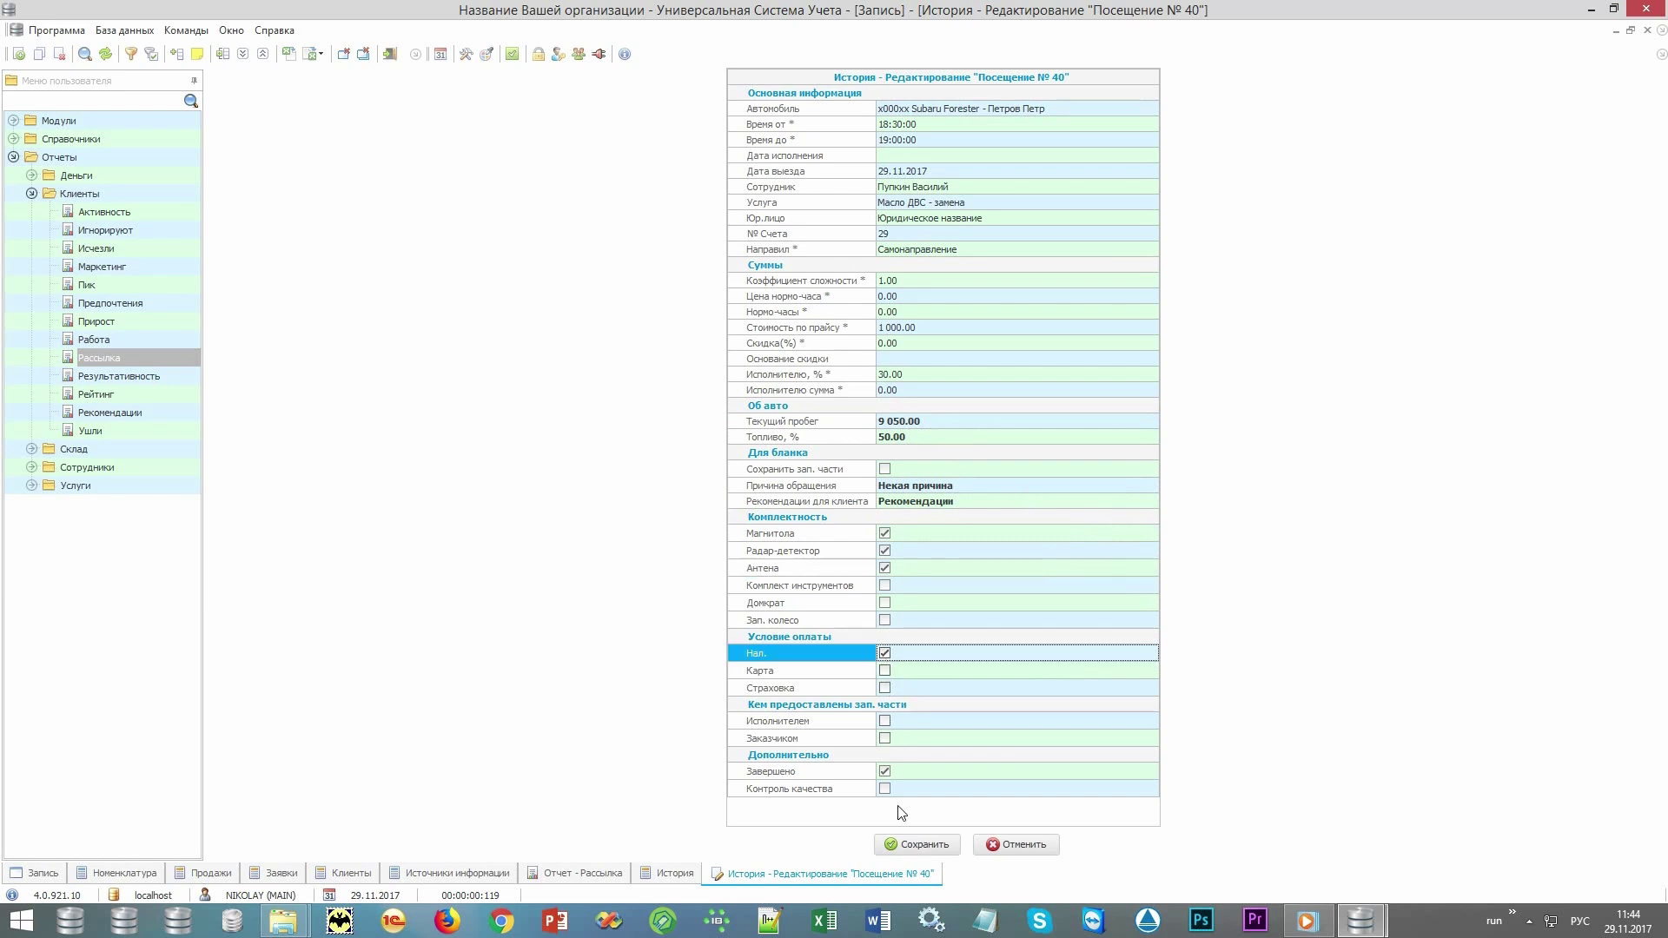
click(923, 846)
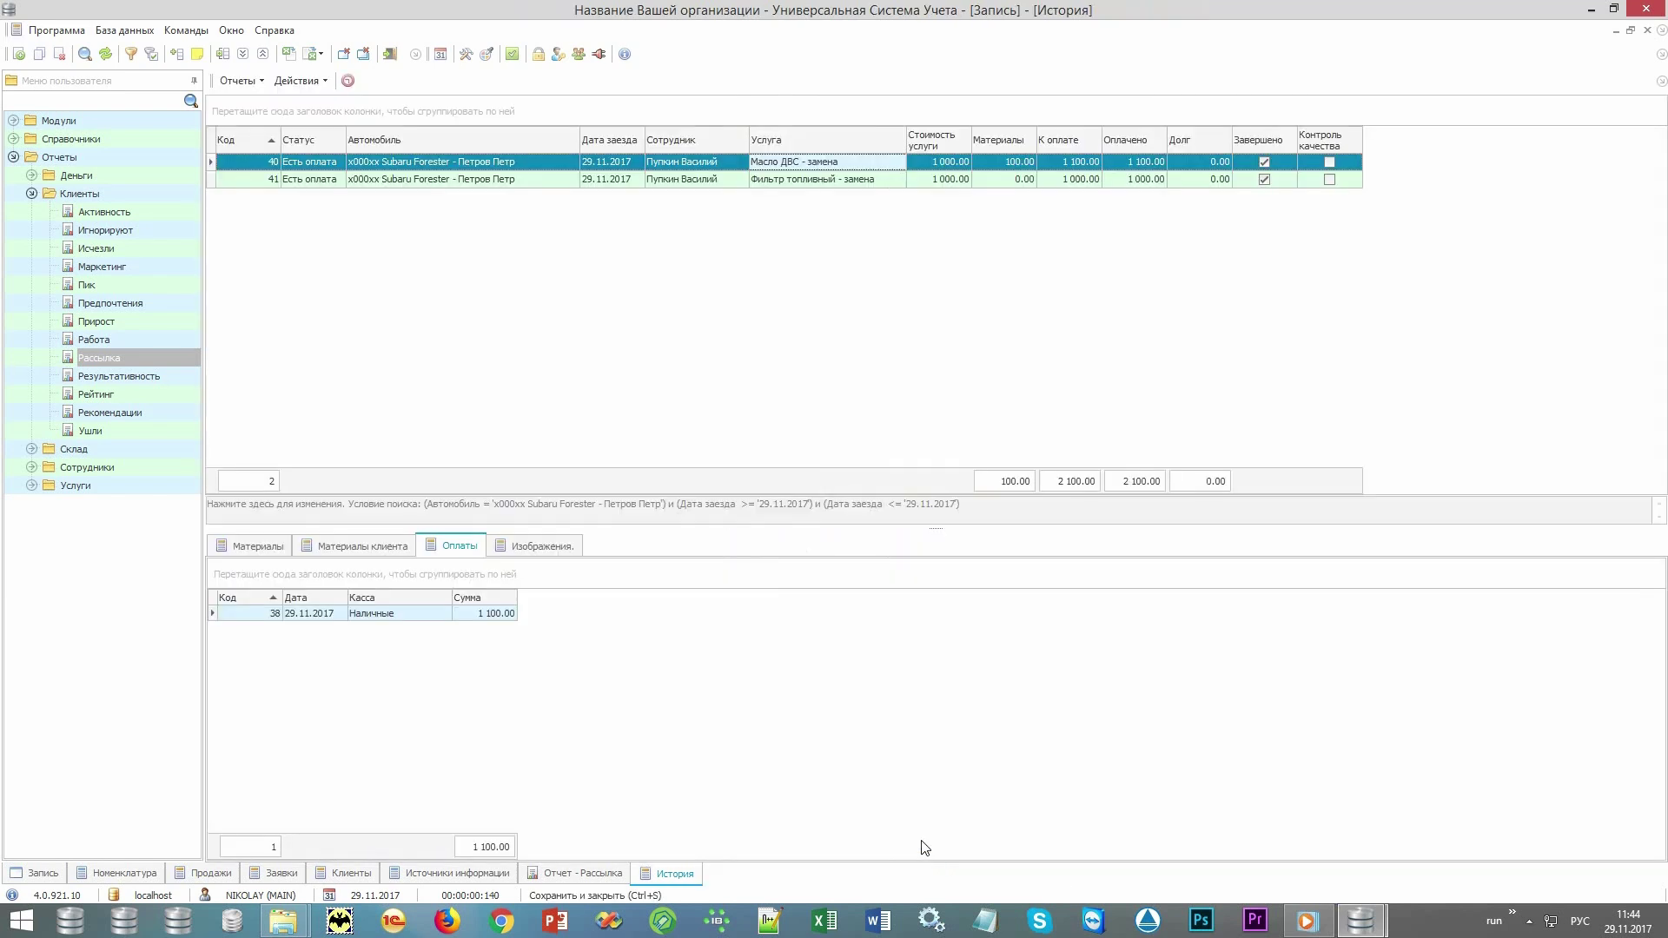
Draw damage marks on the right side of the stoNIKOLAY.jpg car diagram in Paint and save it.
click(300, 81)
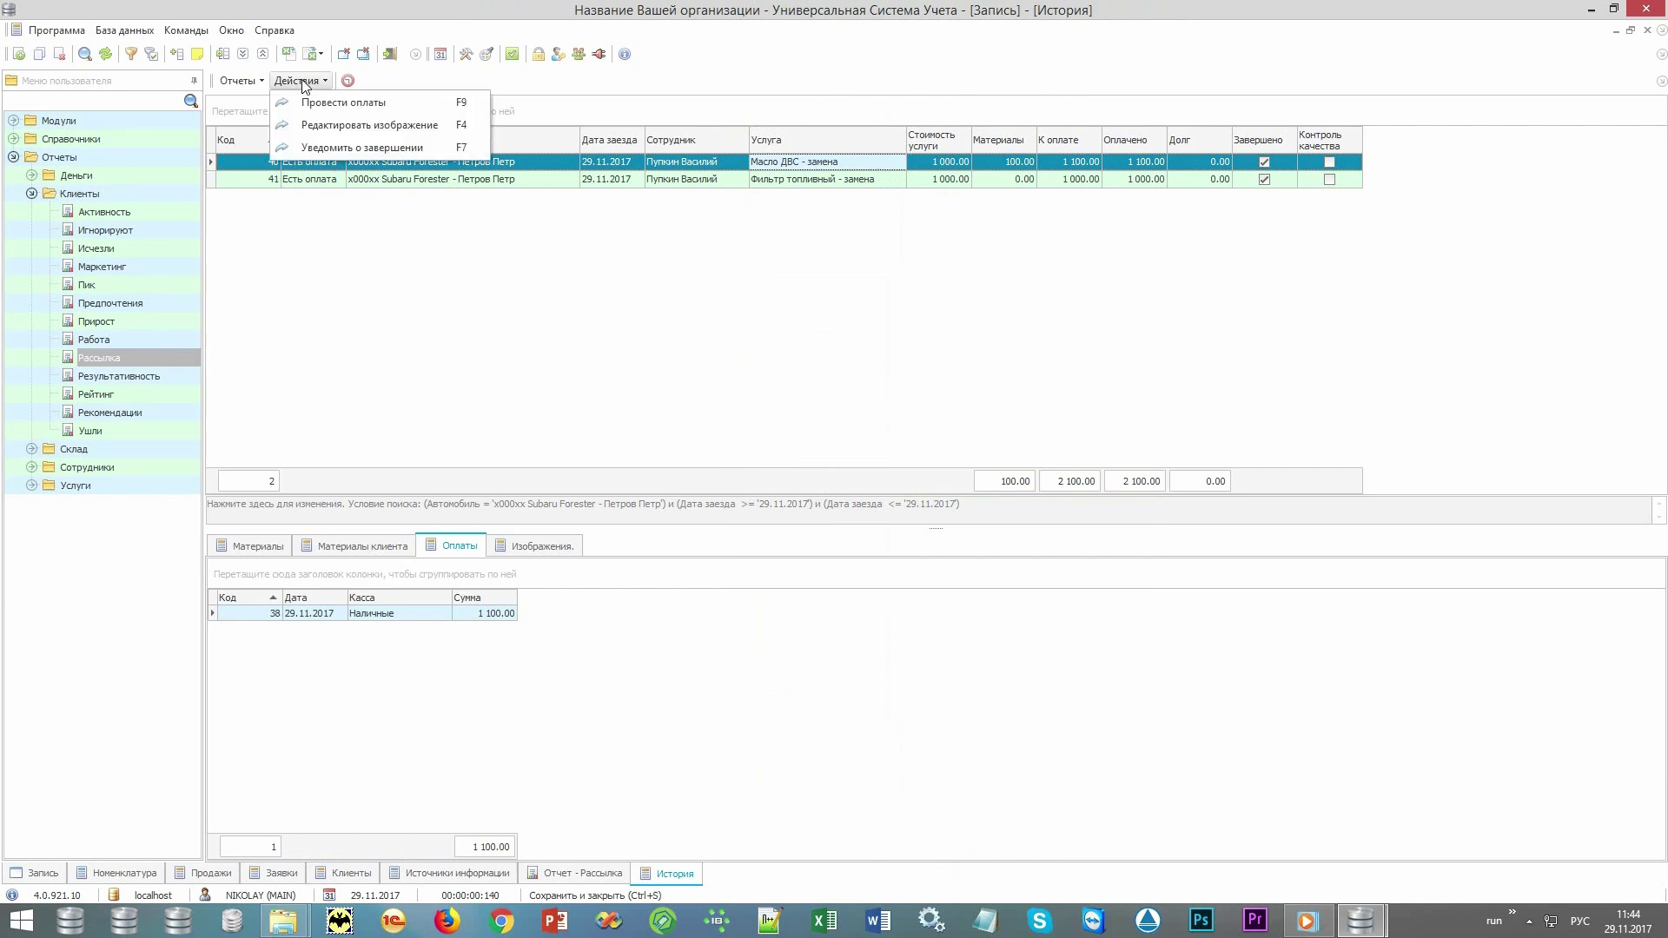
click(324, 127)
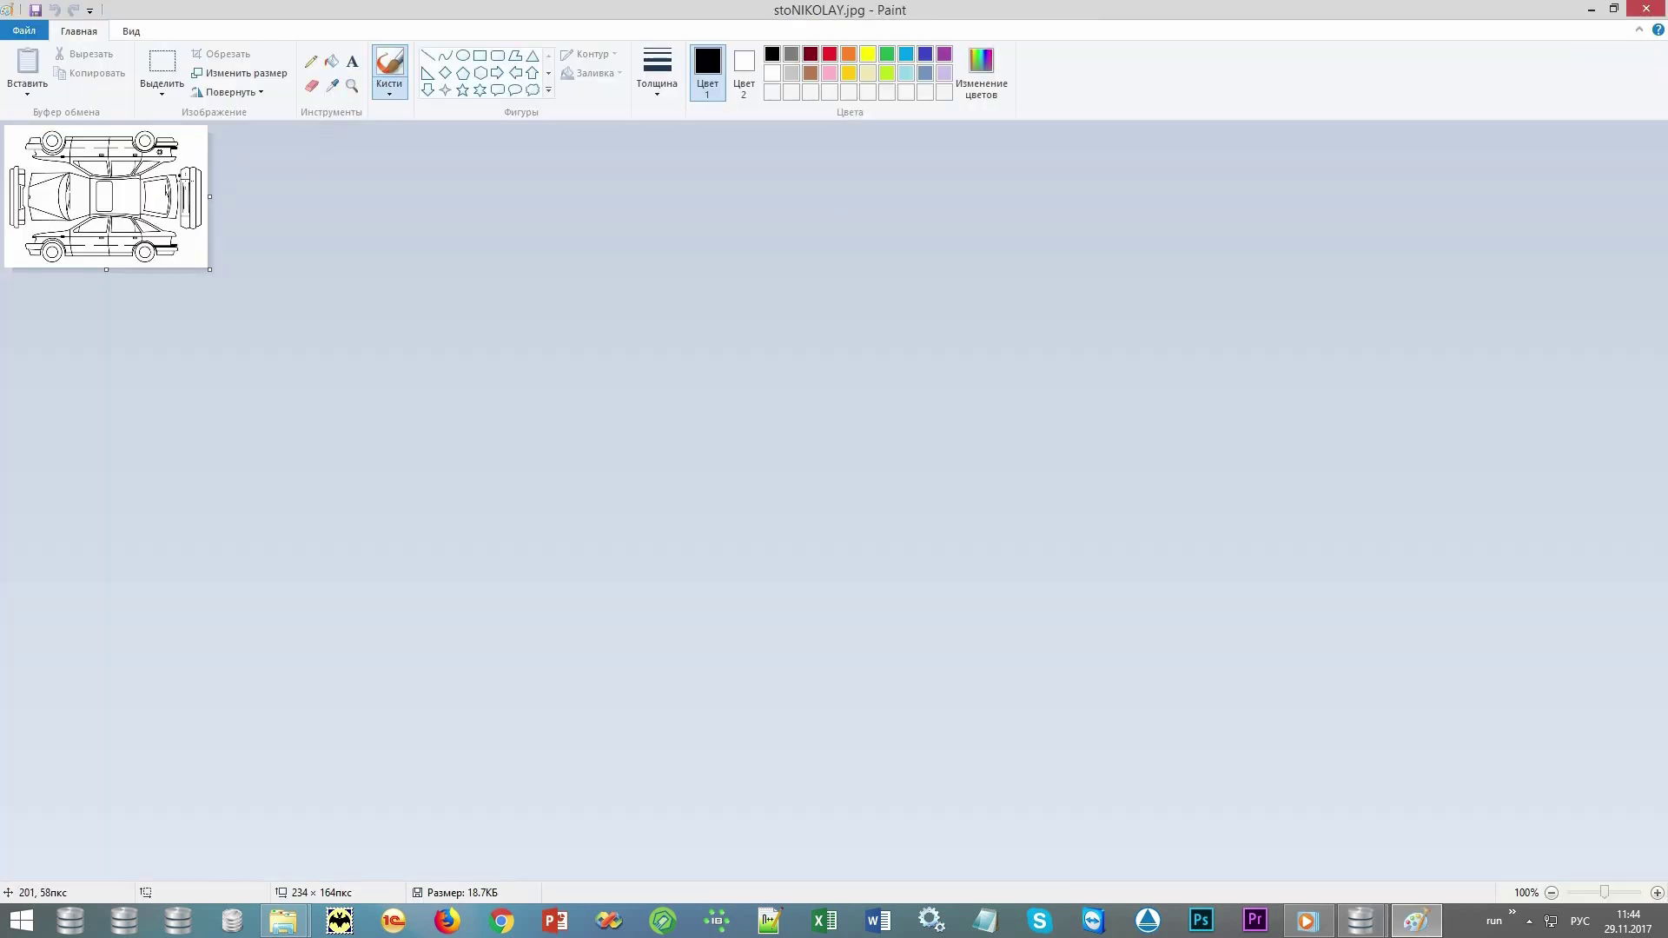
mouse_move(179, 176)
mouse_down()
mouse_move(193, 182)
mouse_move(154, 255)
mouse_up()
click(1644, 15)
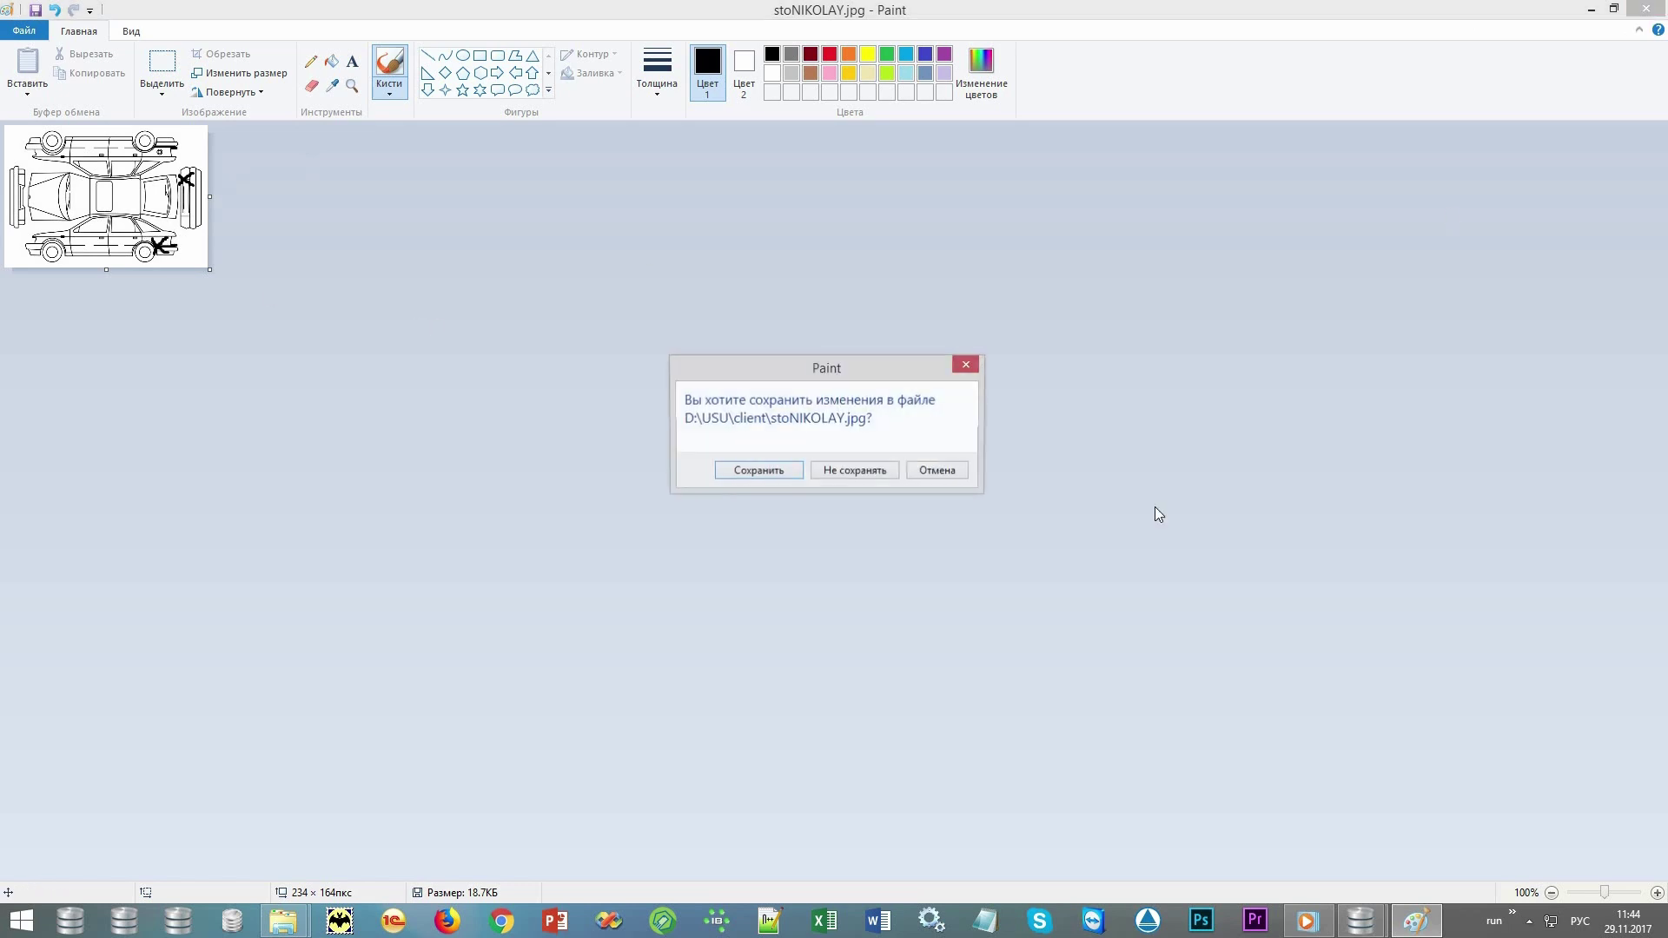
click(758, 470)
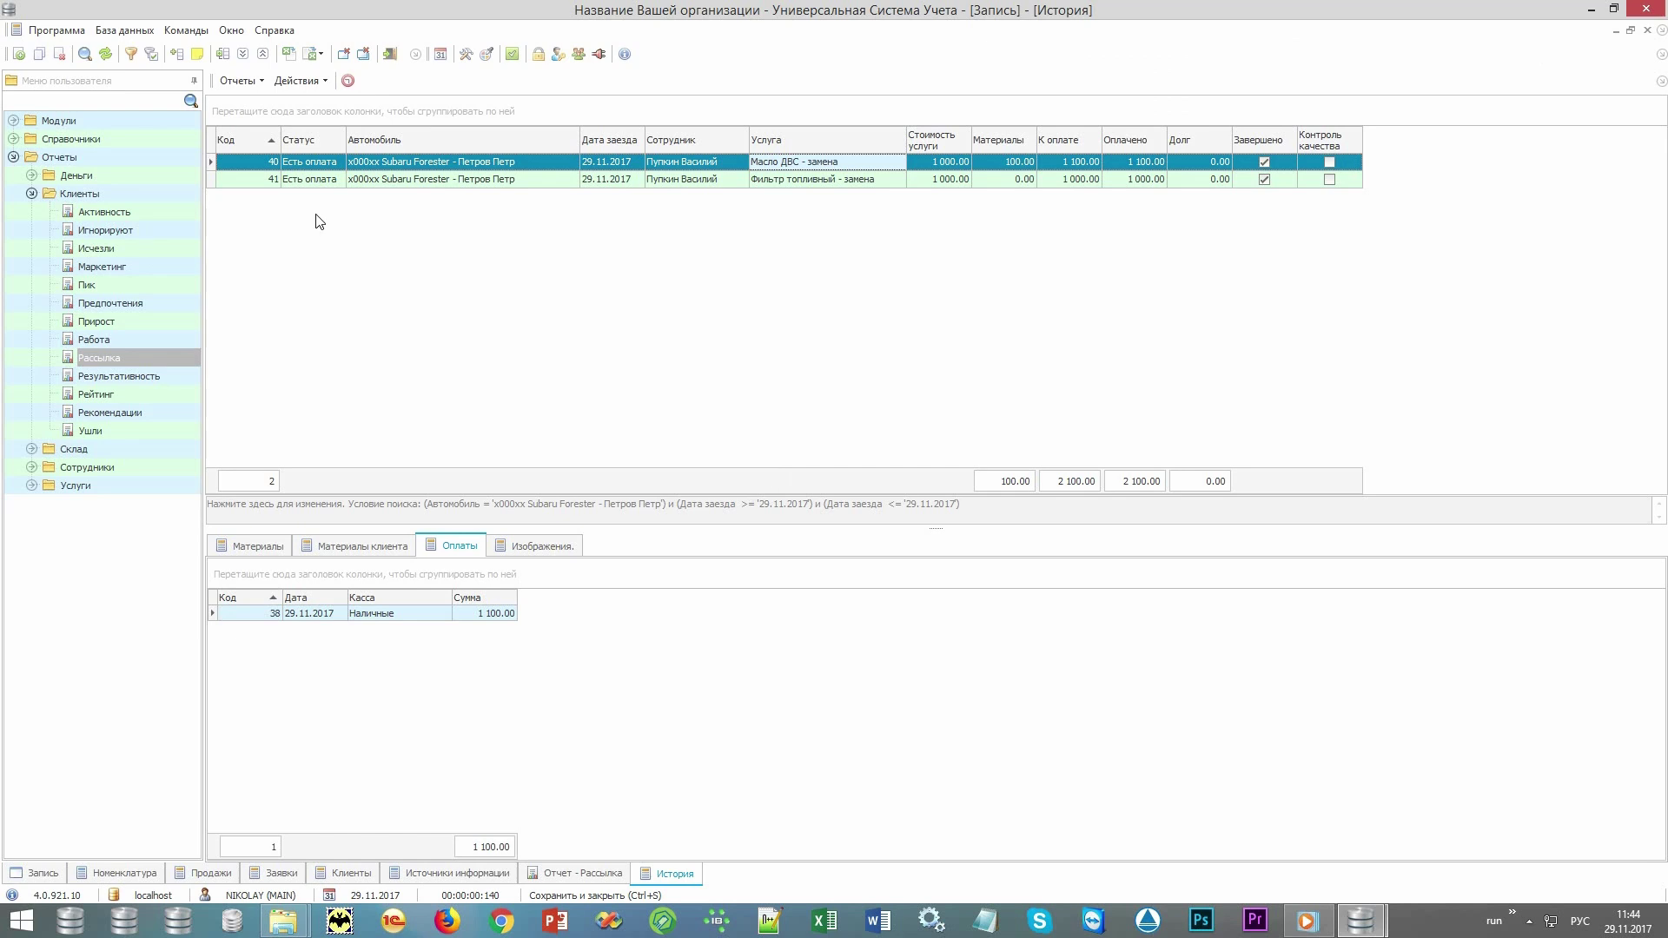
Preview the Акт приема ТС acceptance report for order 40, scroll through it, then close it.
click(239, 81)
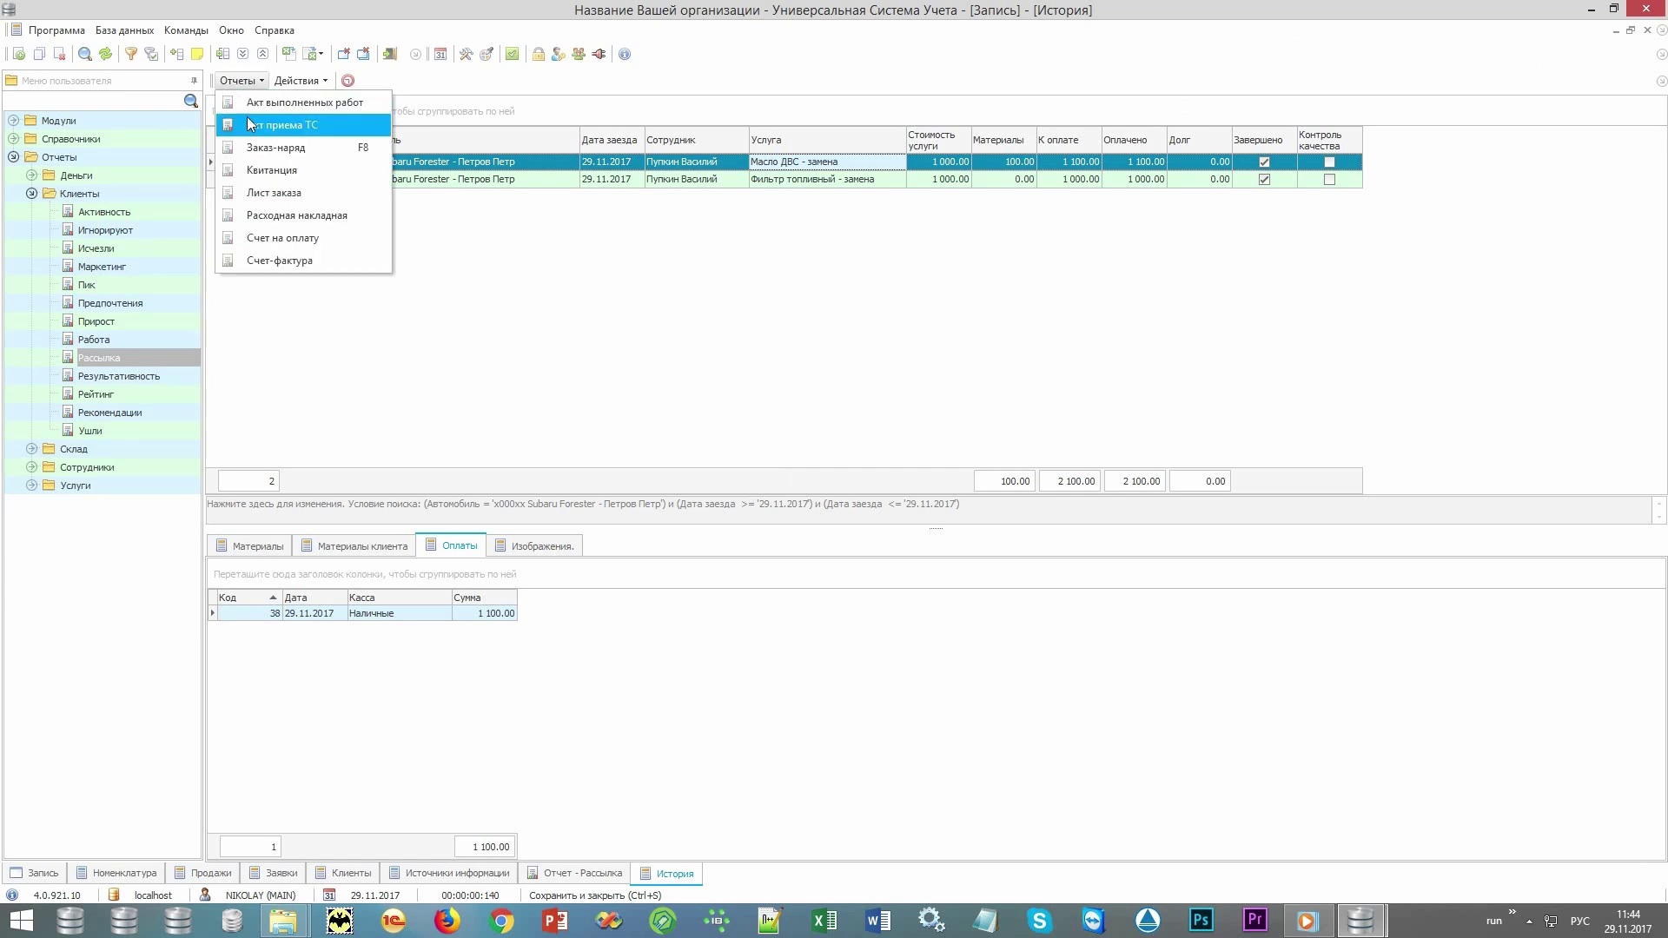
click(340, 130)
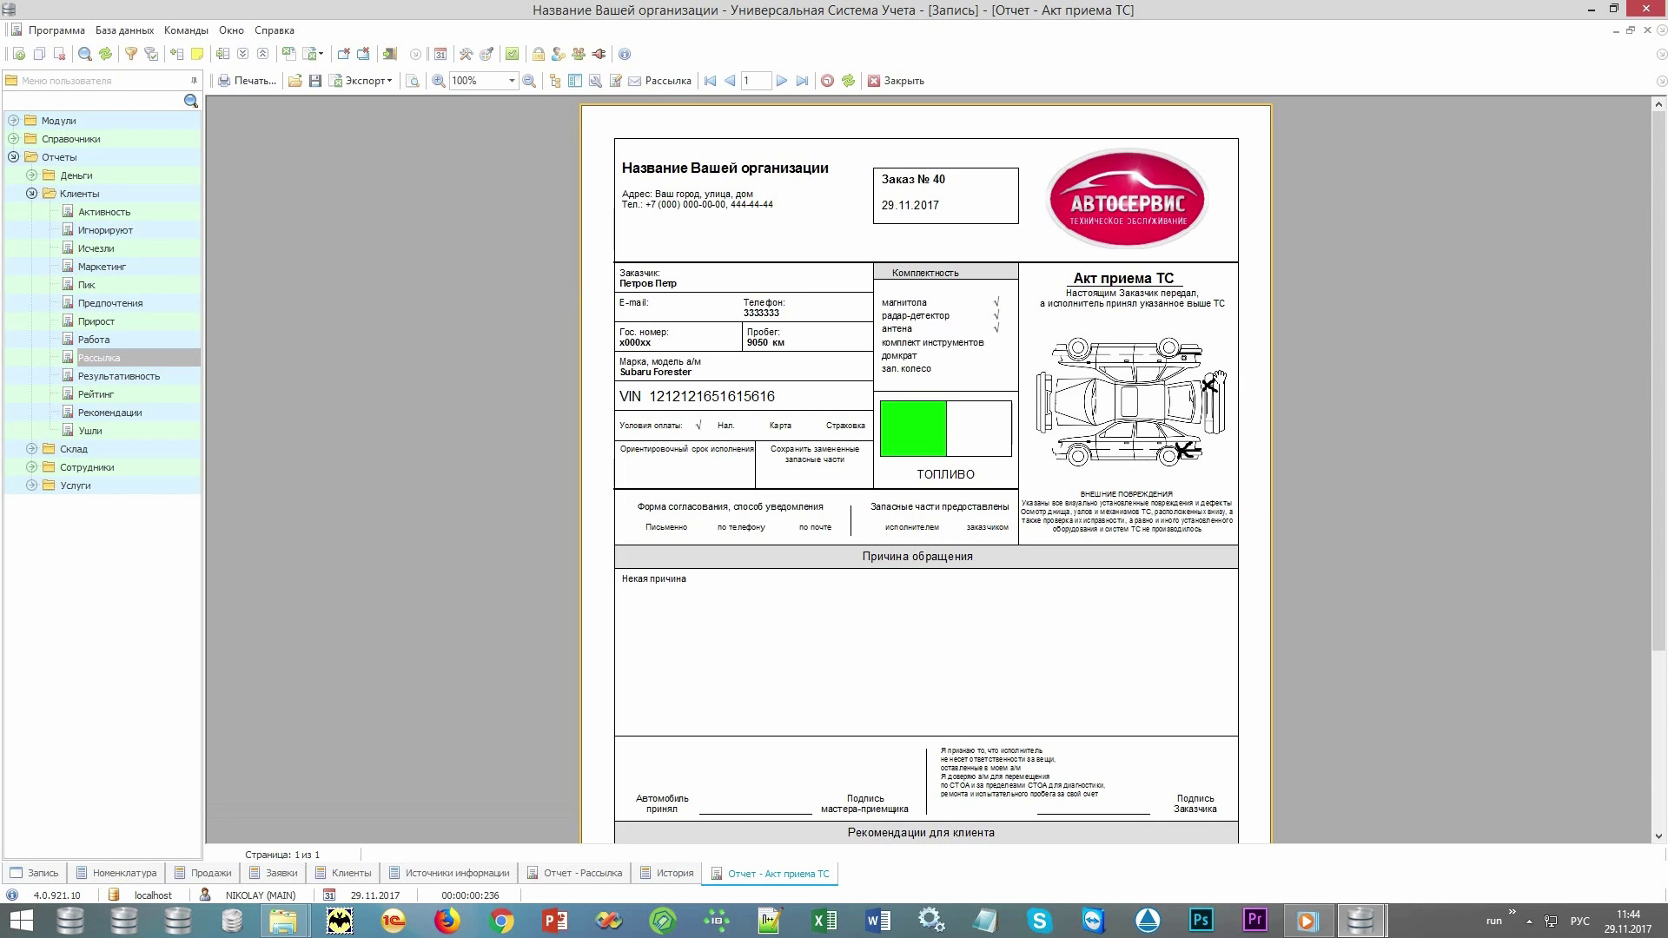
drag(1005, 608, 1005, 626)
scroll(908, 551, down, 3)
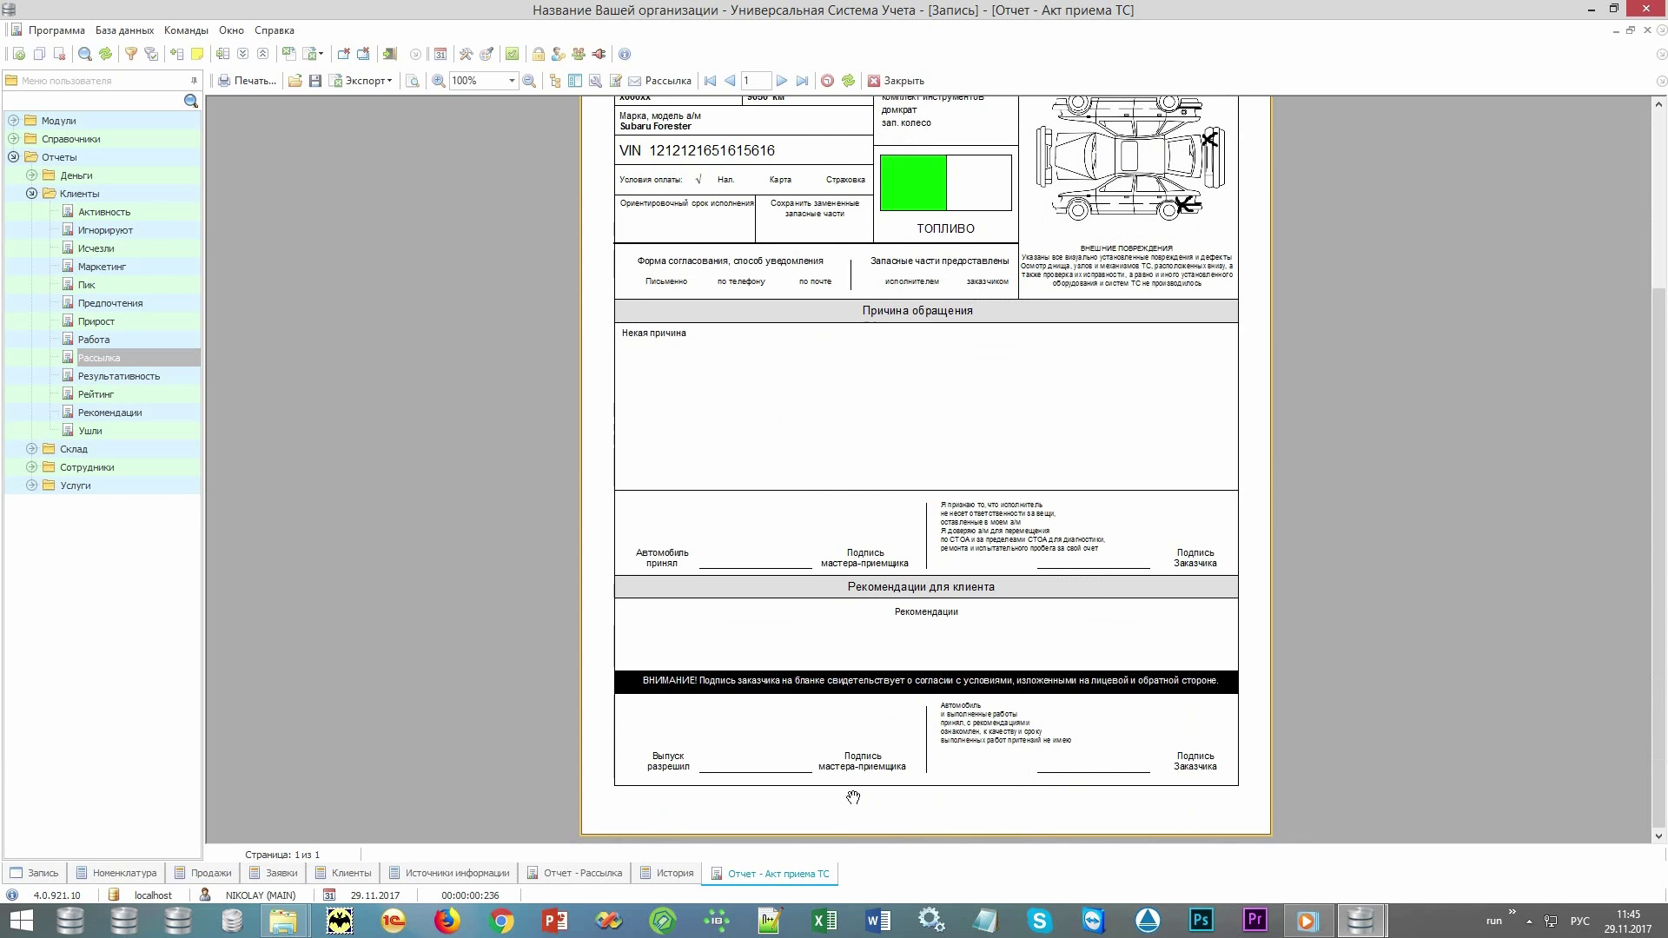
scroll(968, 513, up, 3)
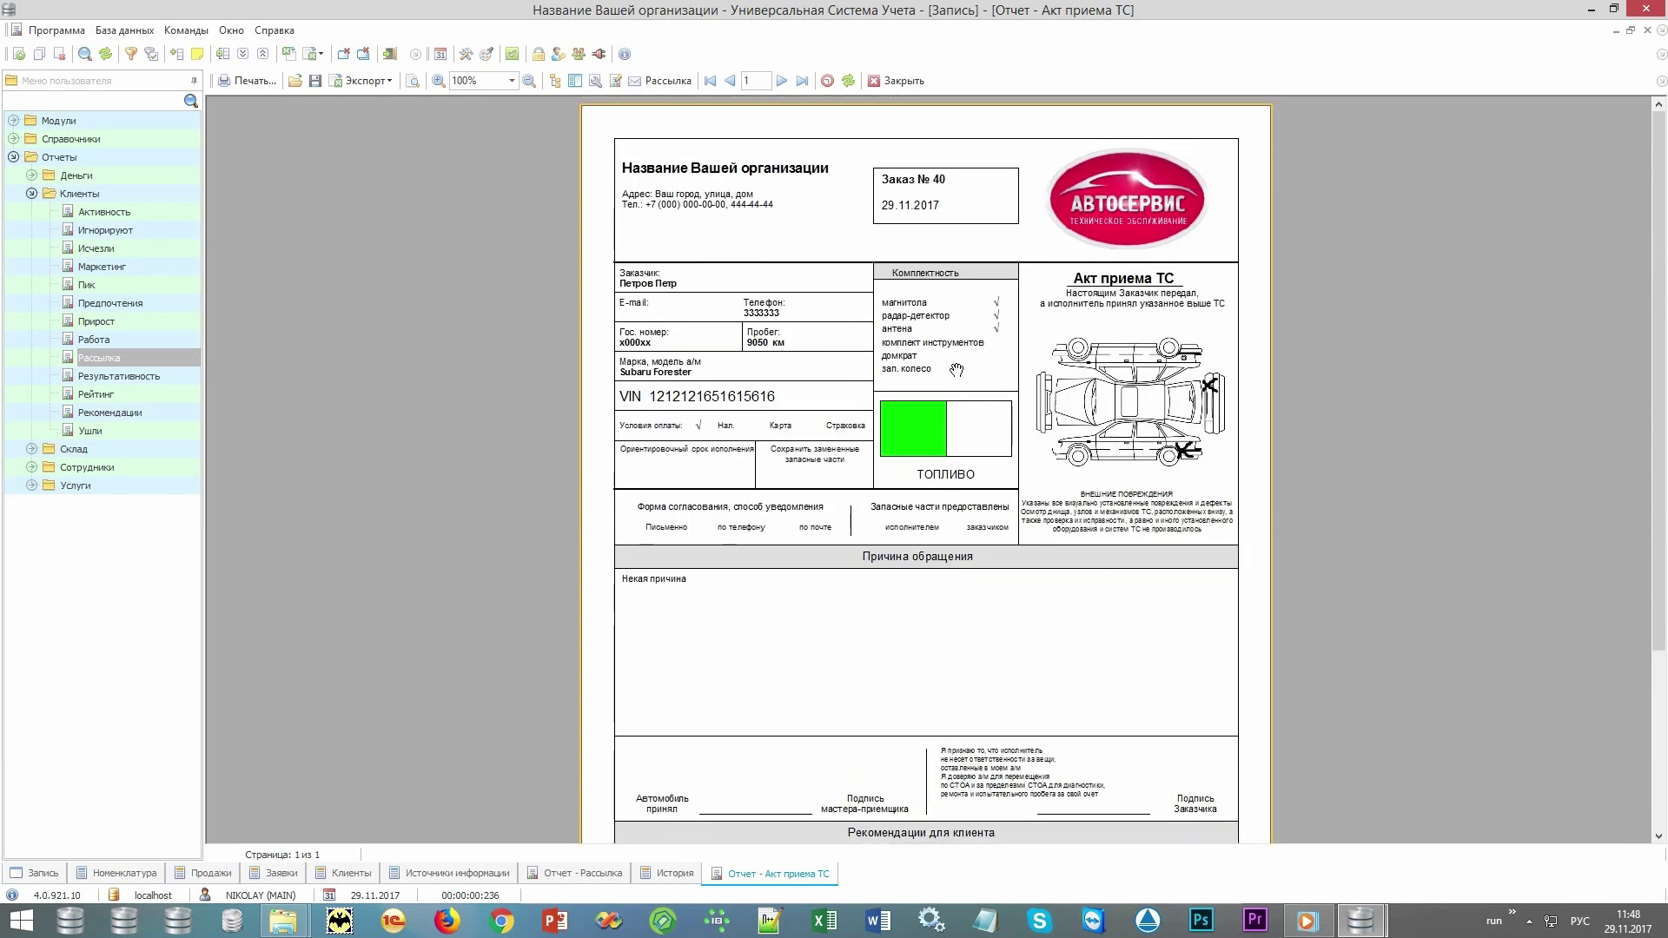
click(902, 82)
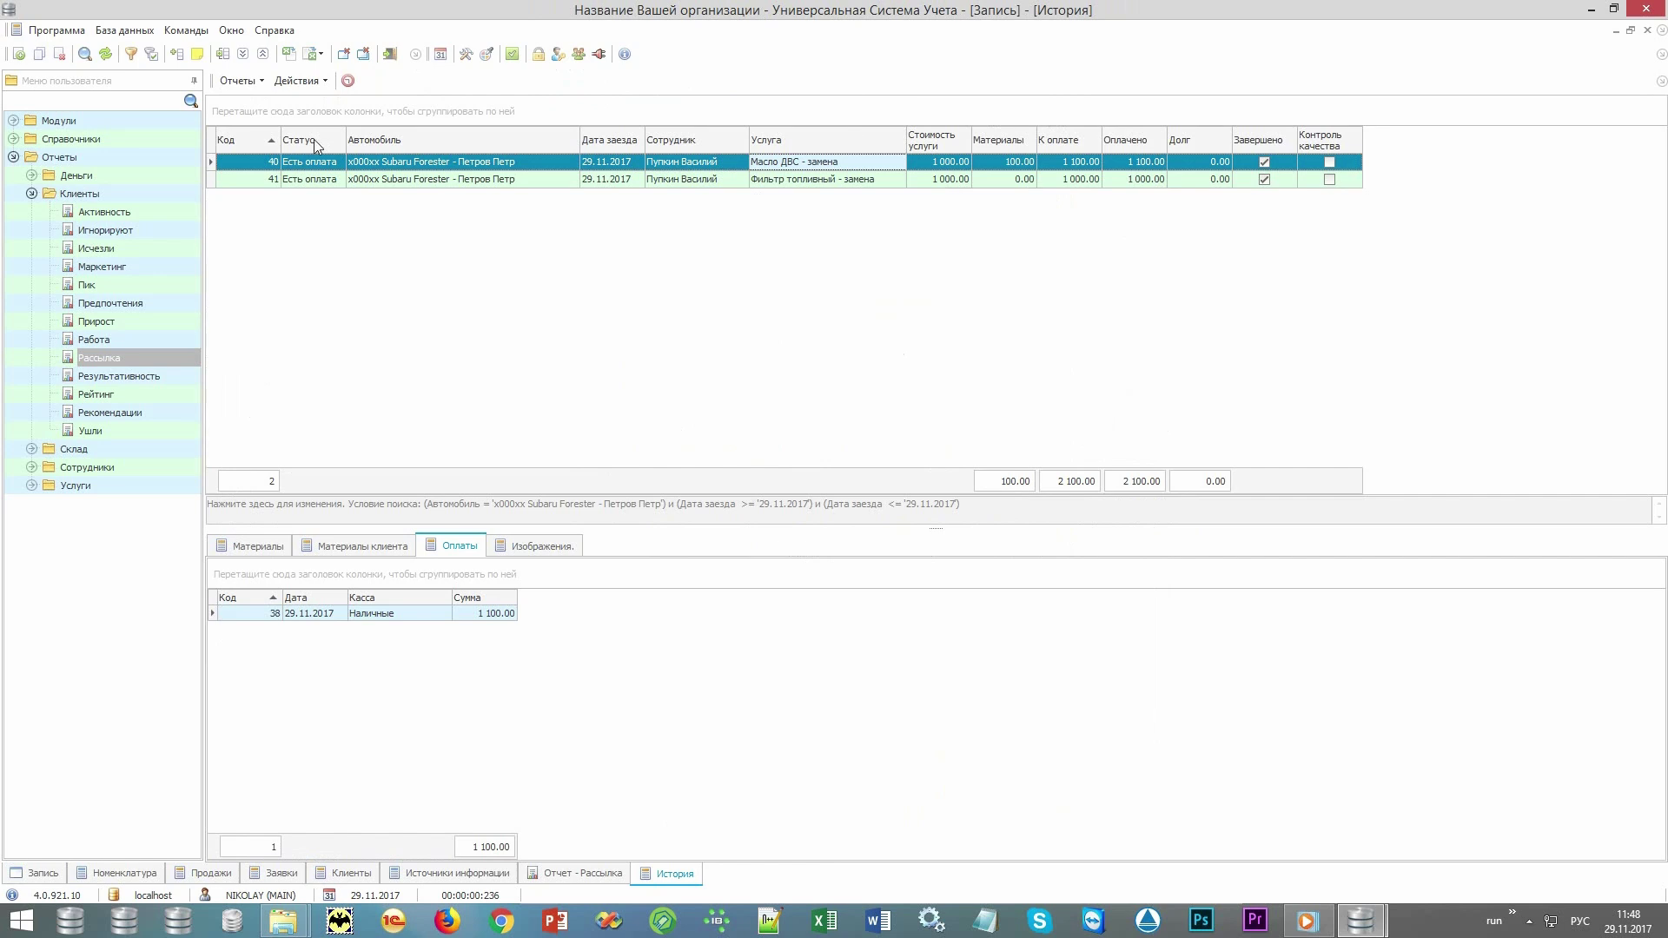
click(252, 82)
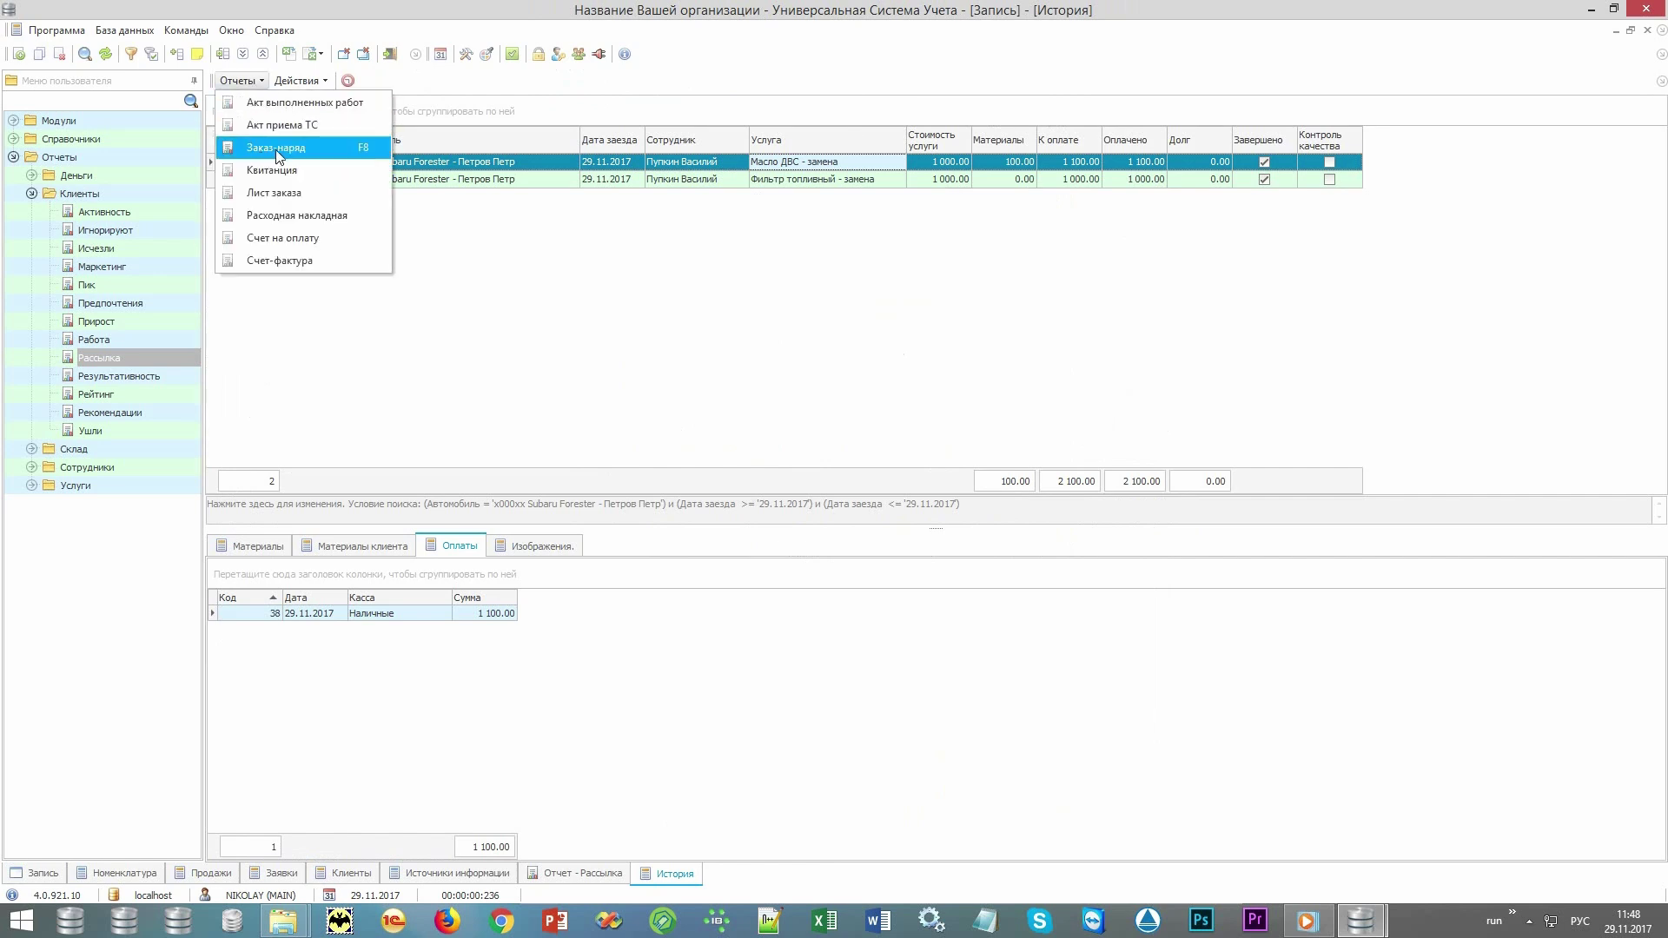
click(315, 148)
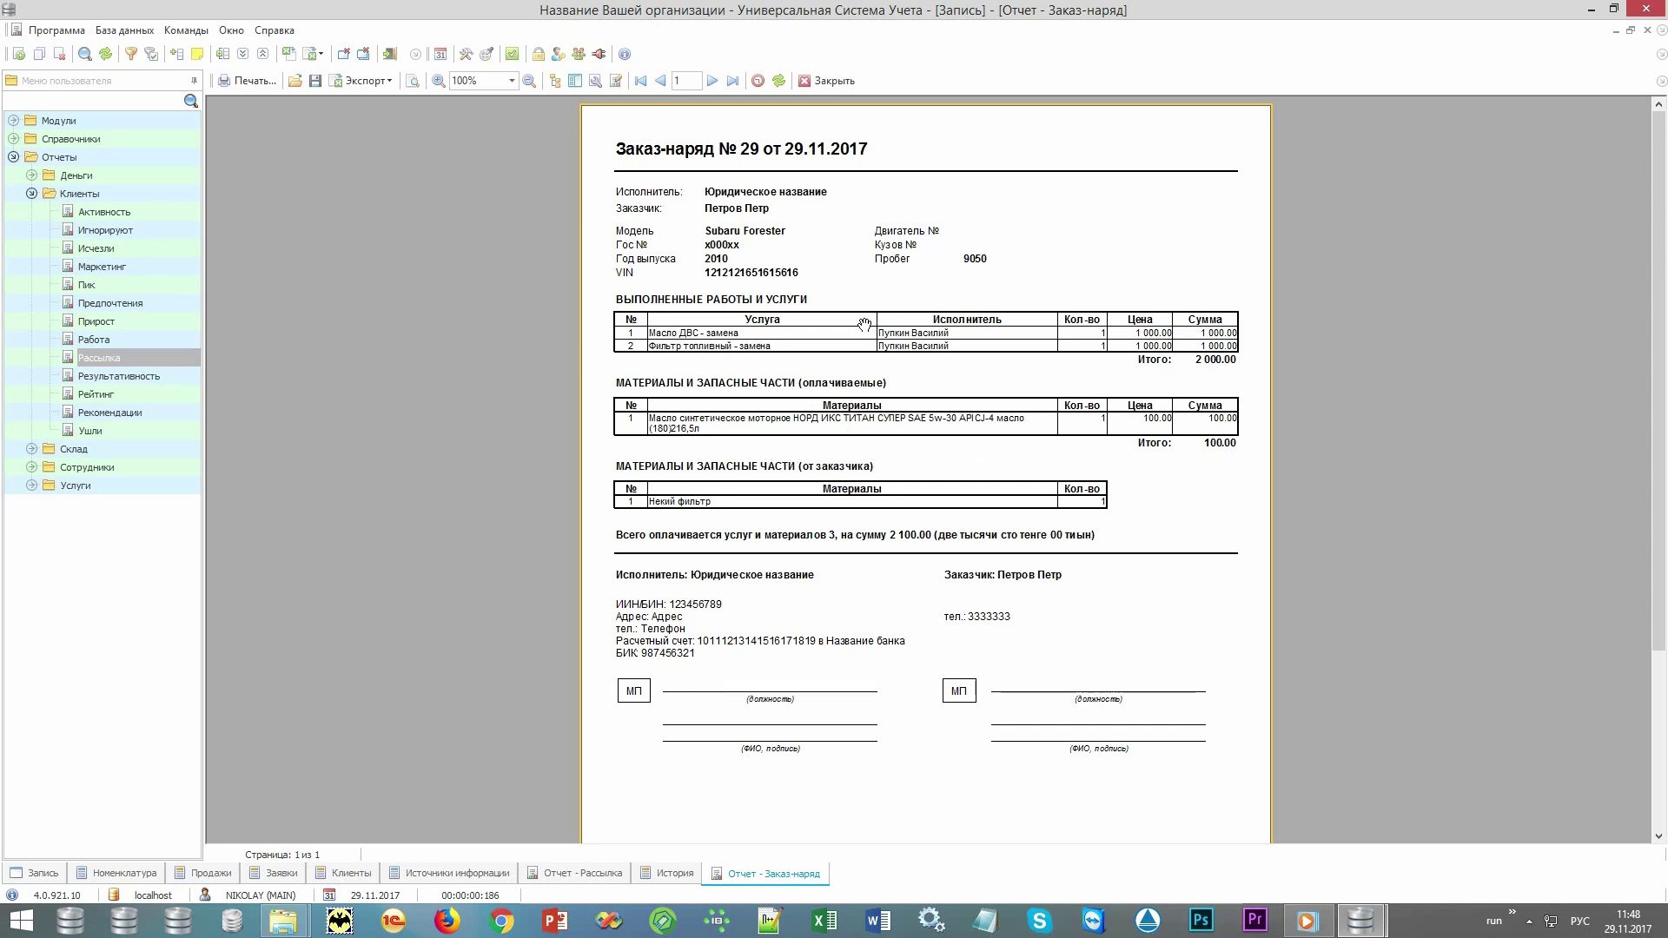
click(825, 80)
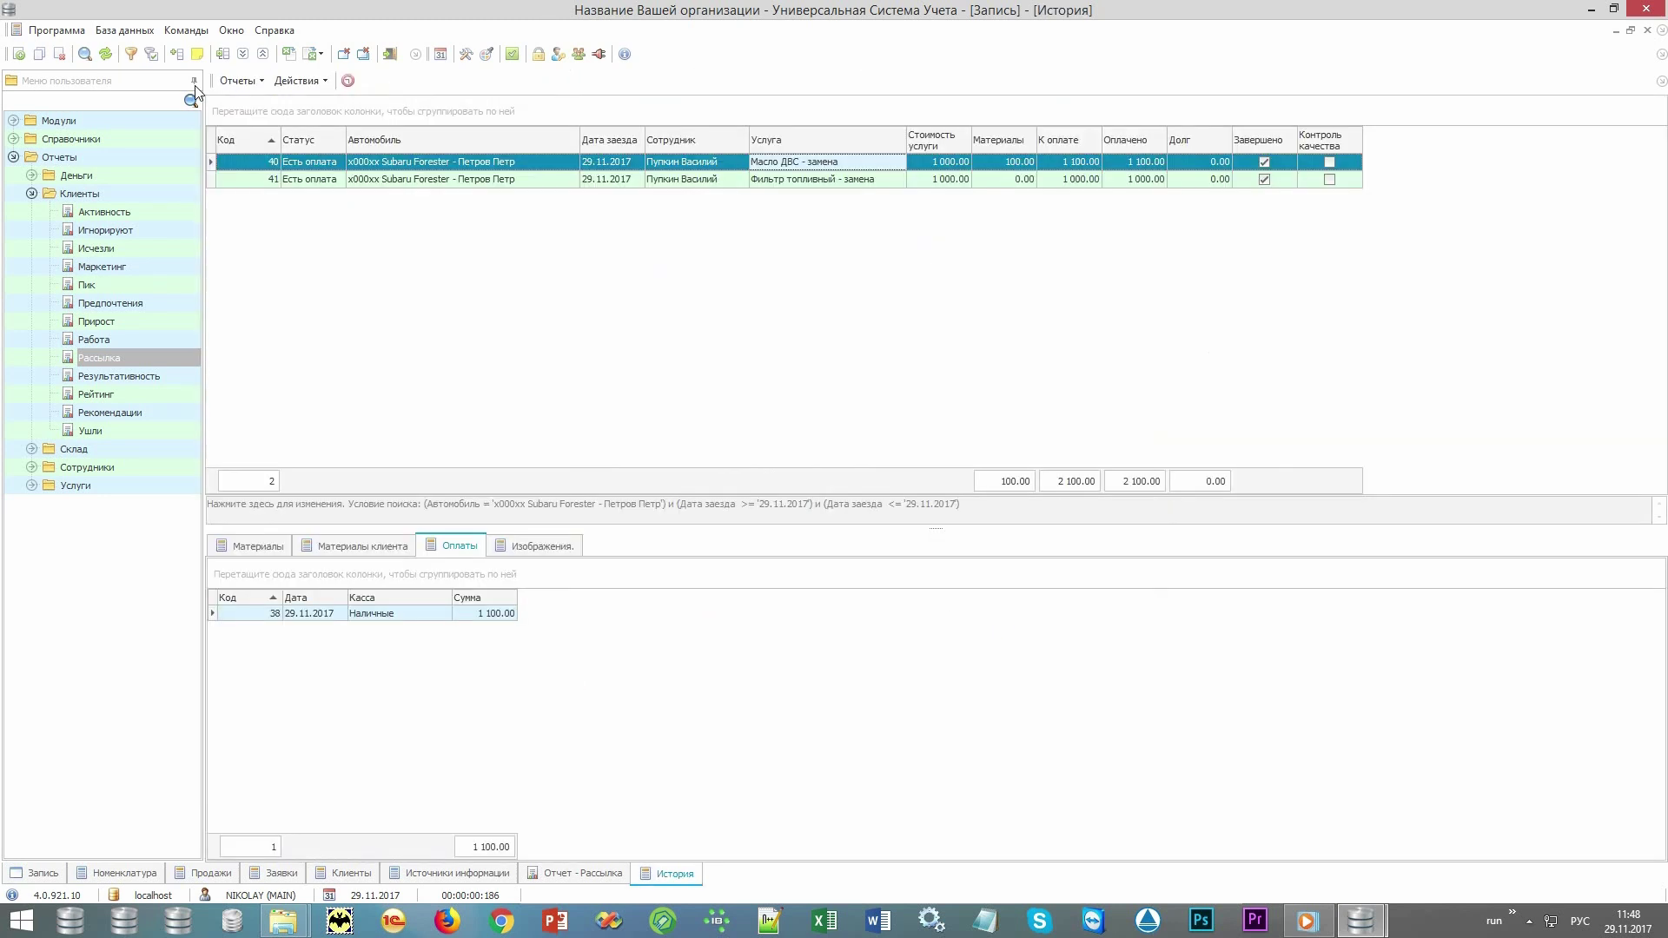
click(240, 81)
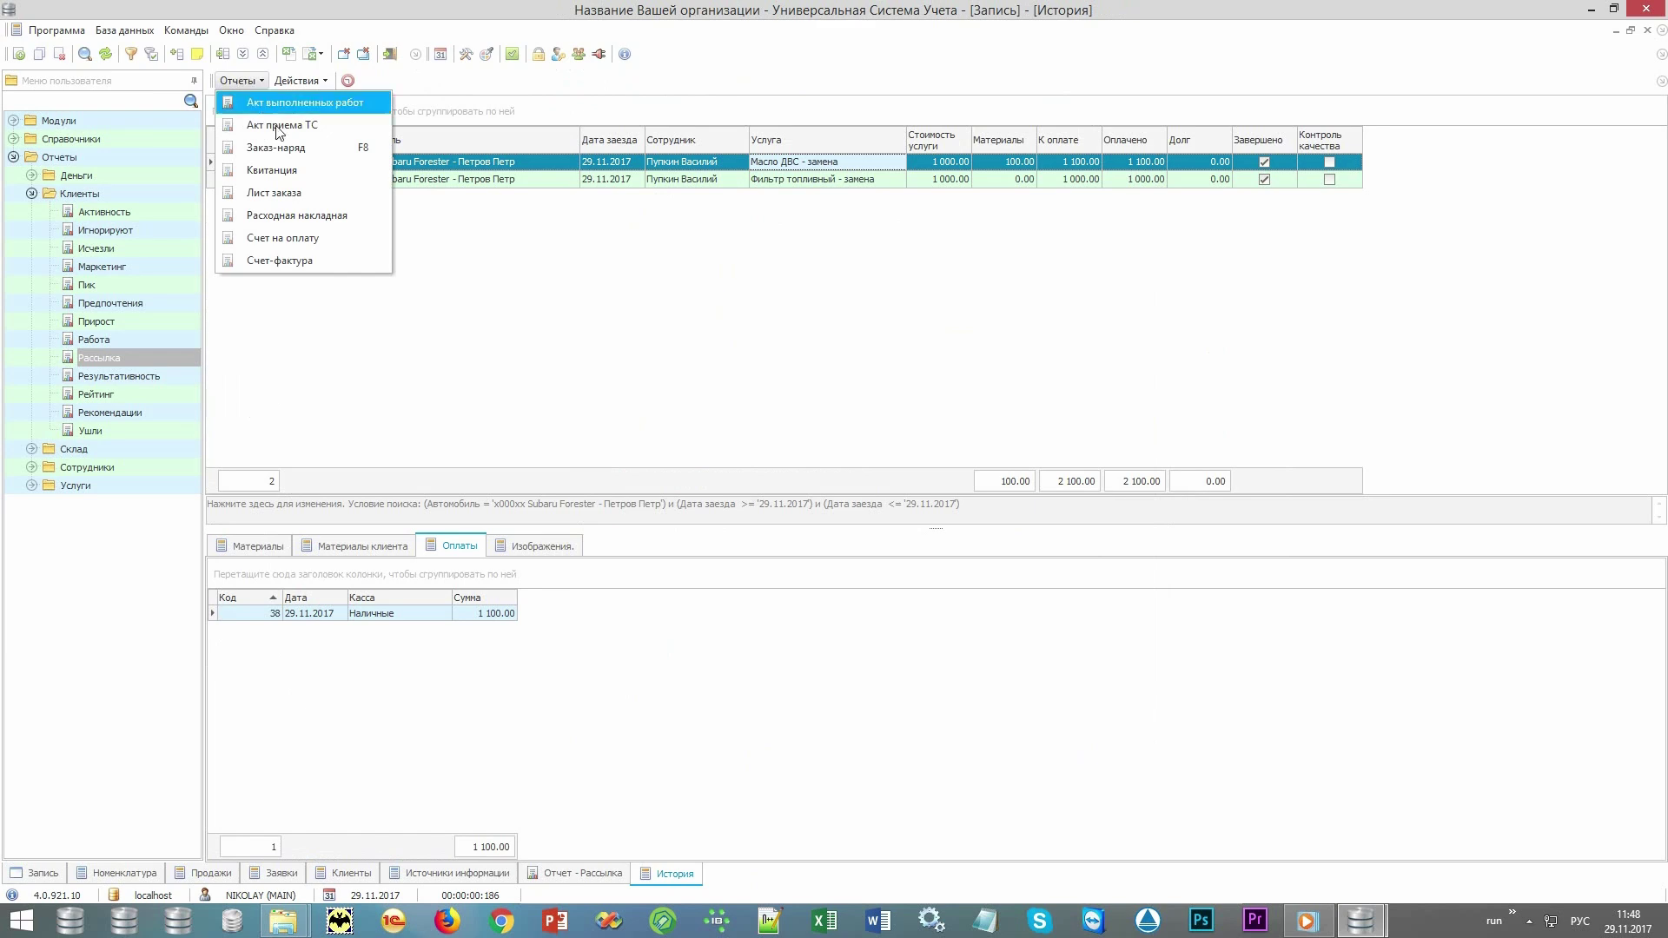
click(316, 195)
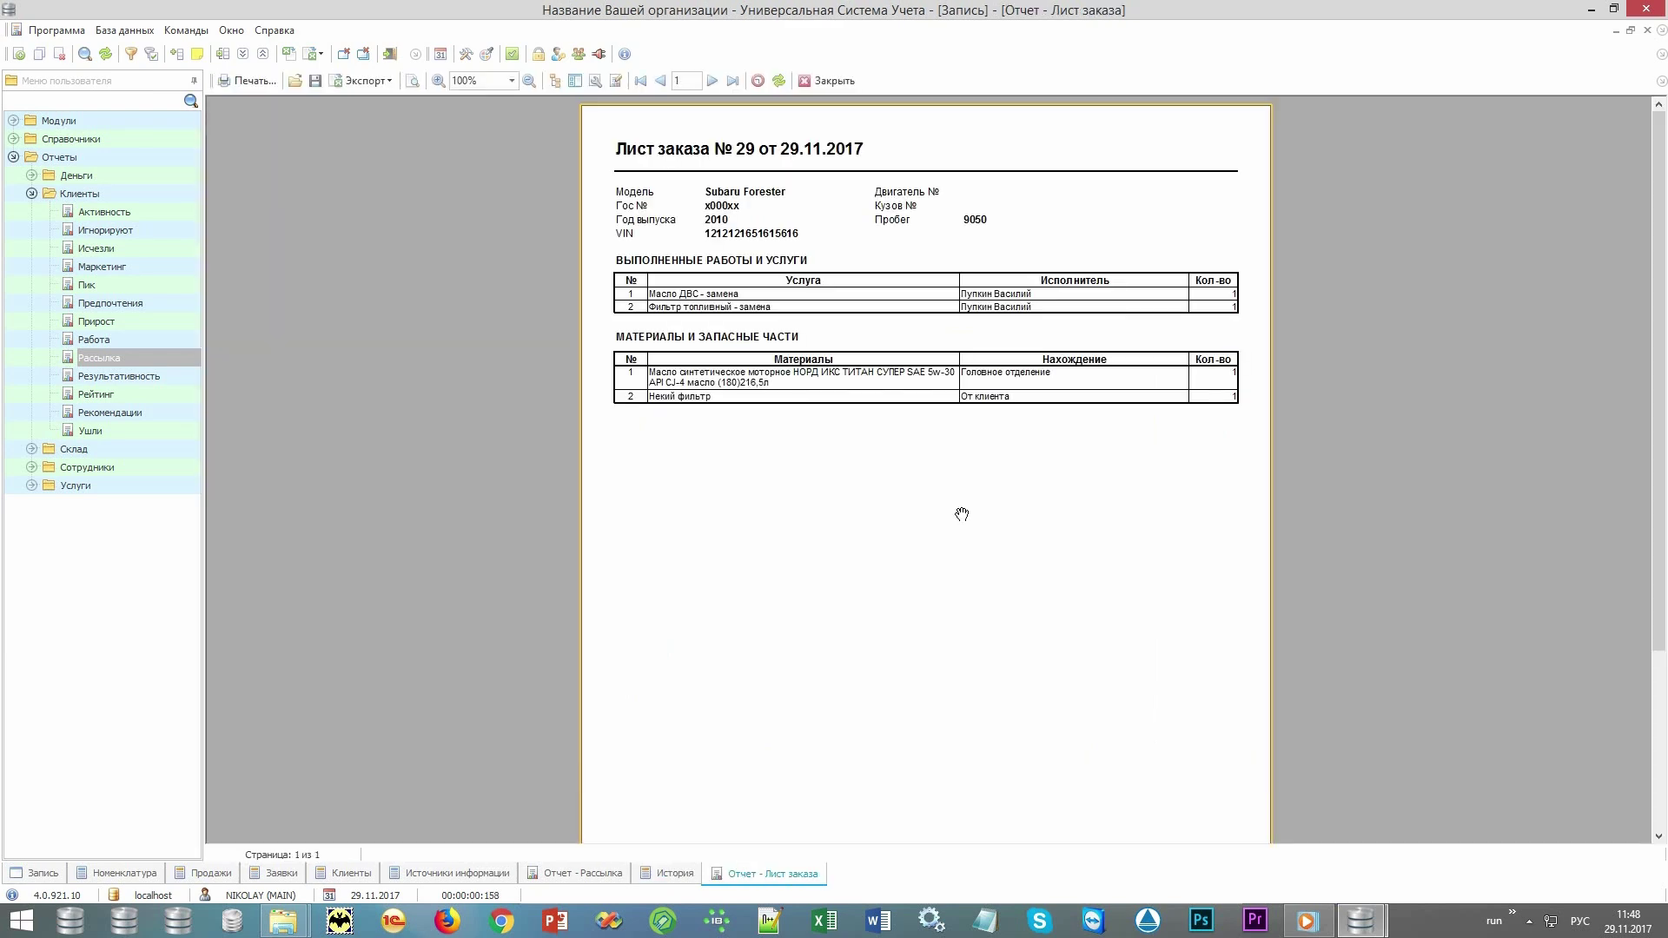
click(837, 84)
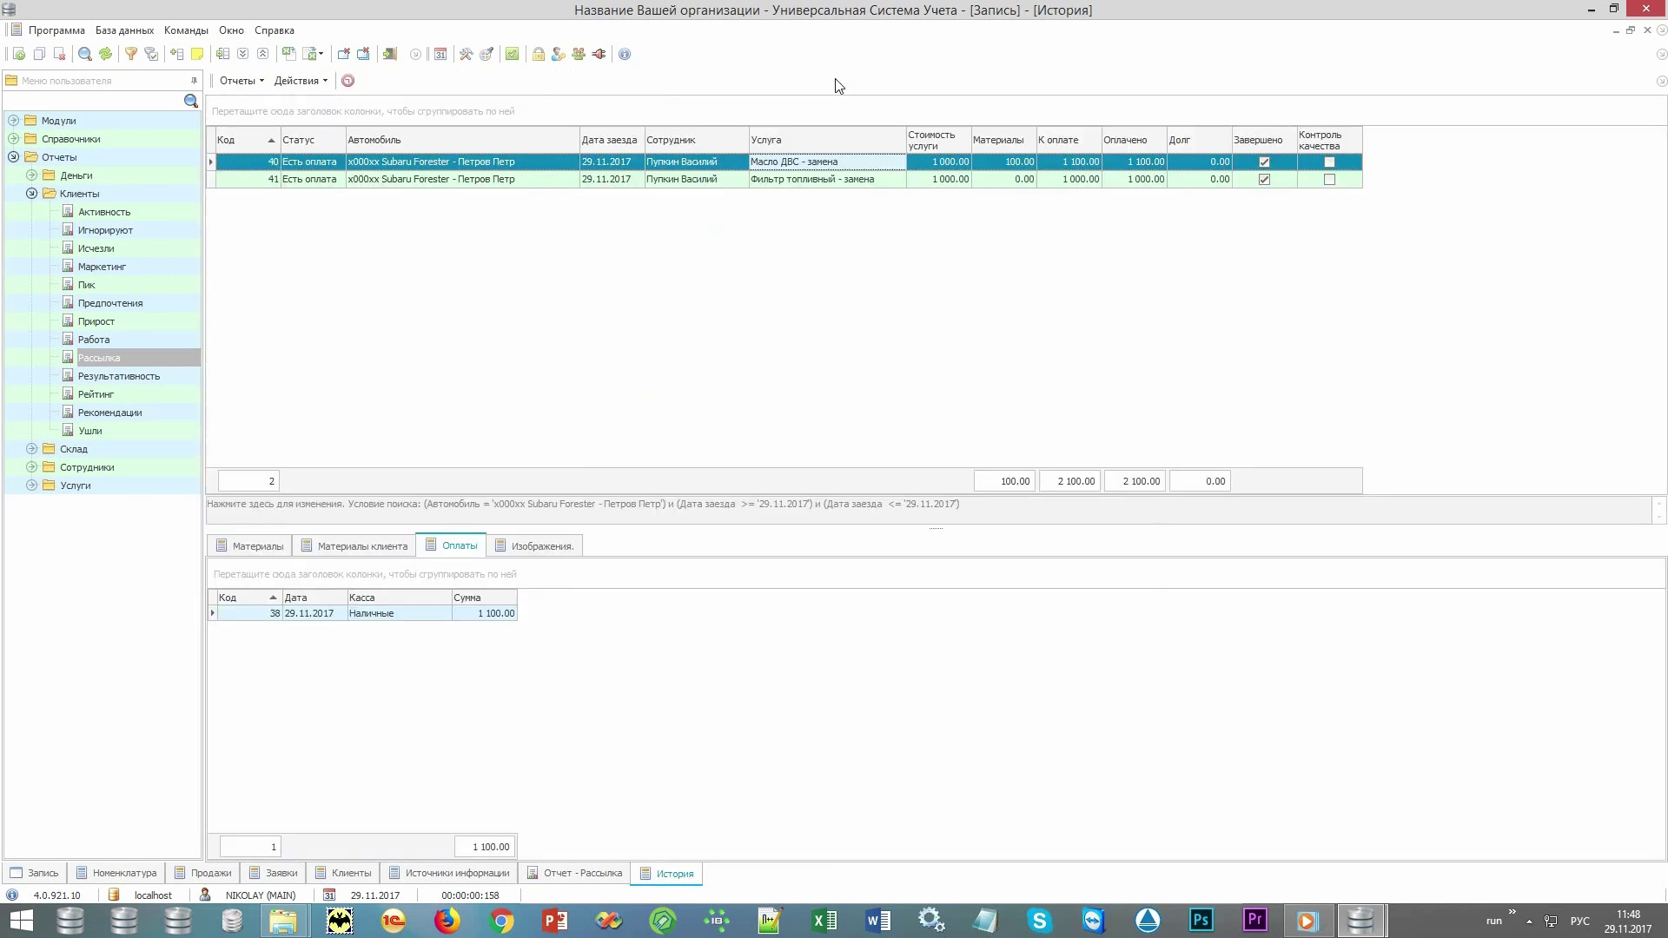
click(257, 80)
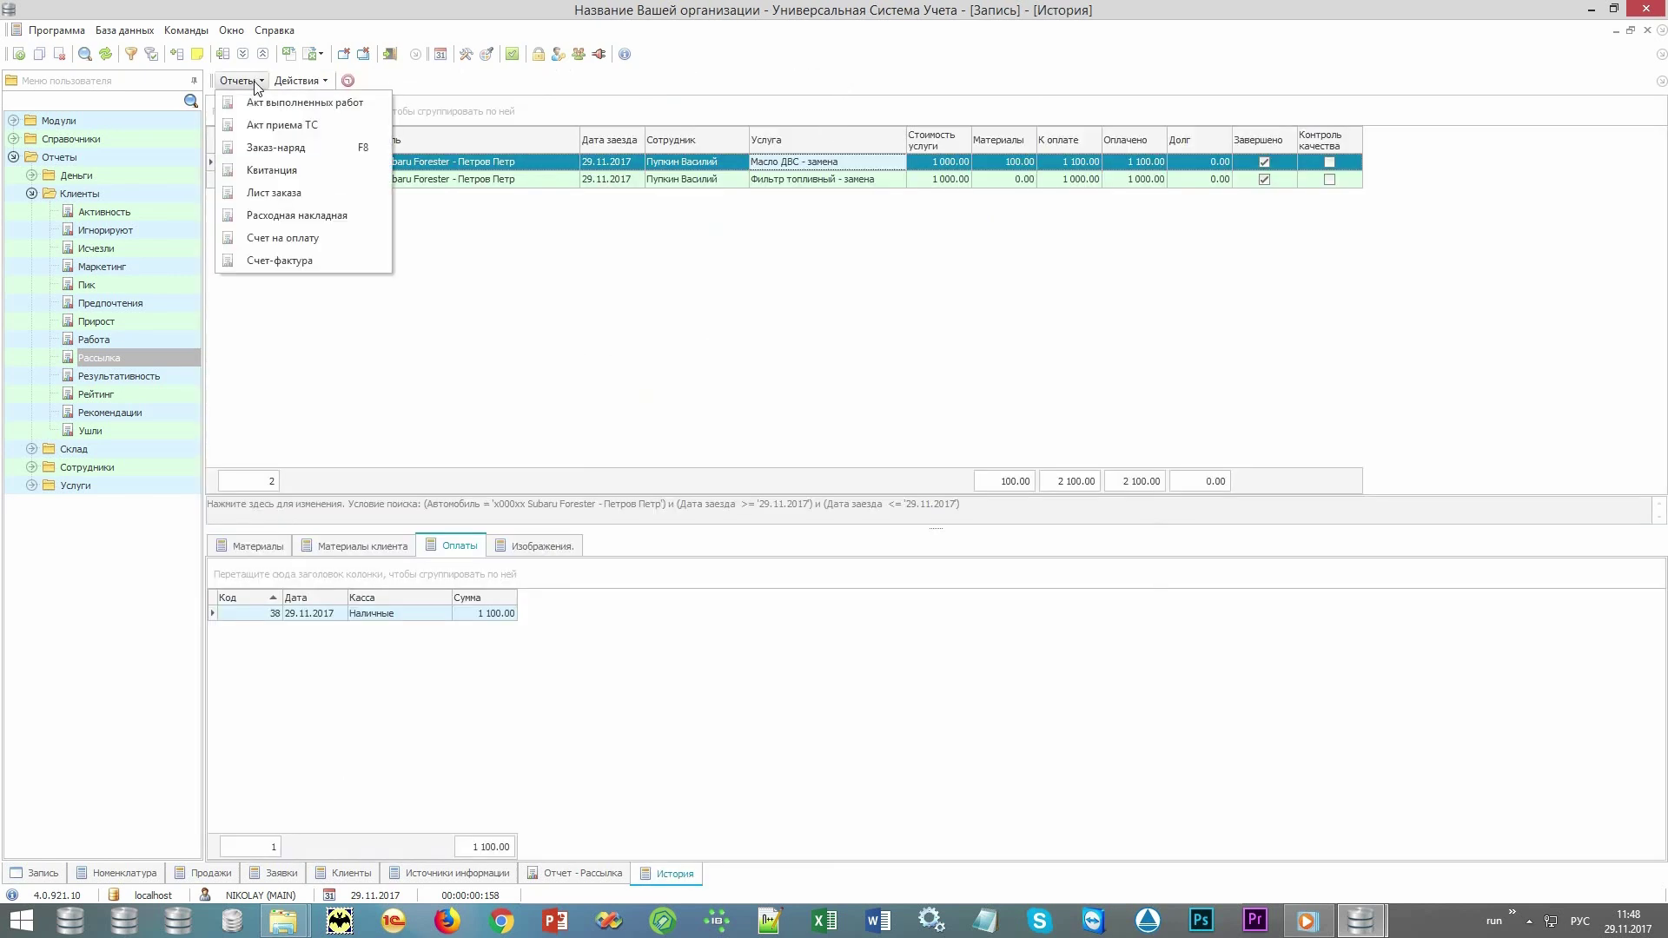
click(300, 238)
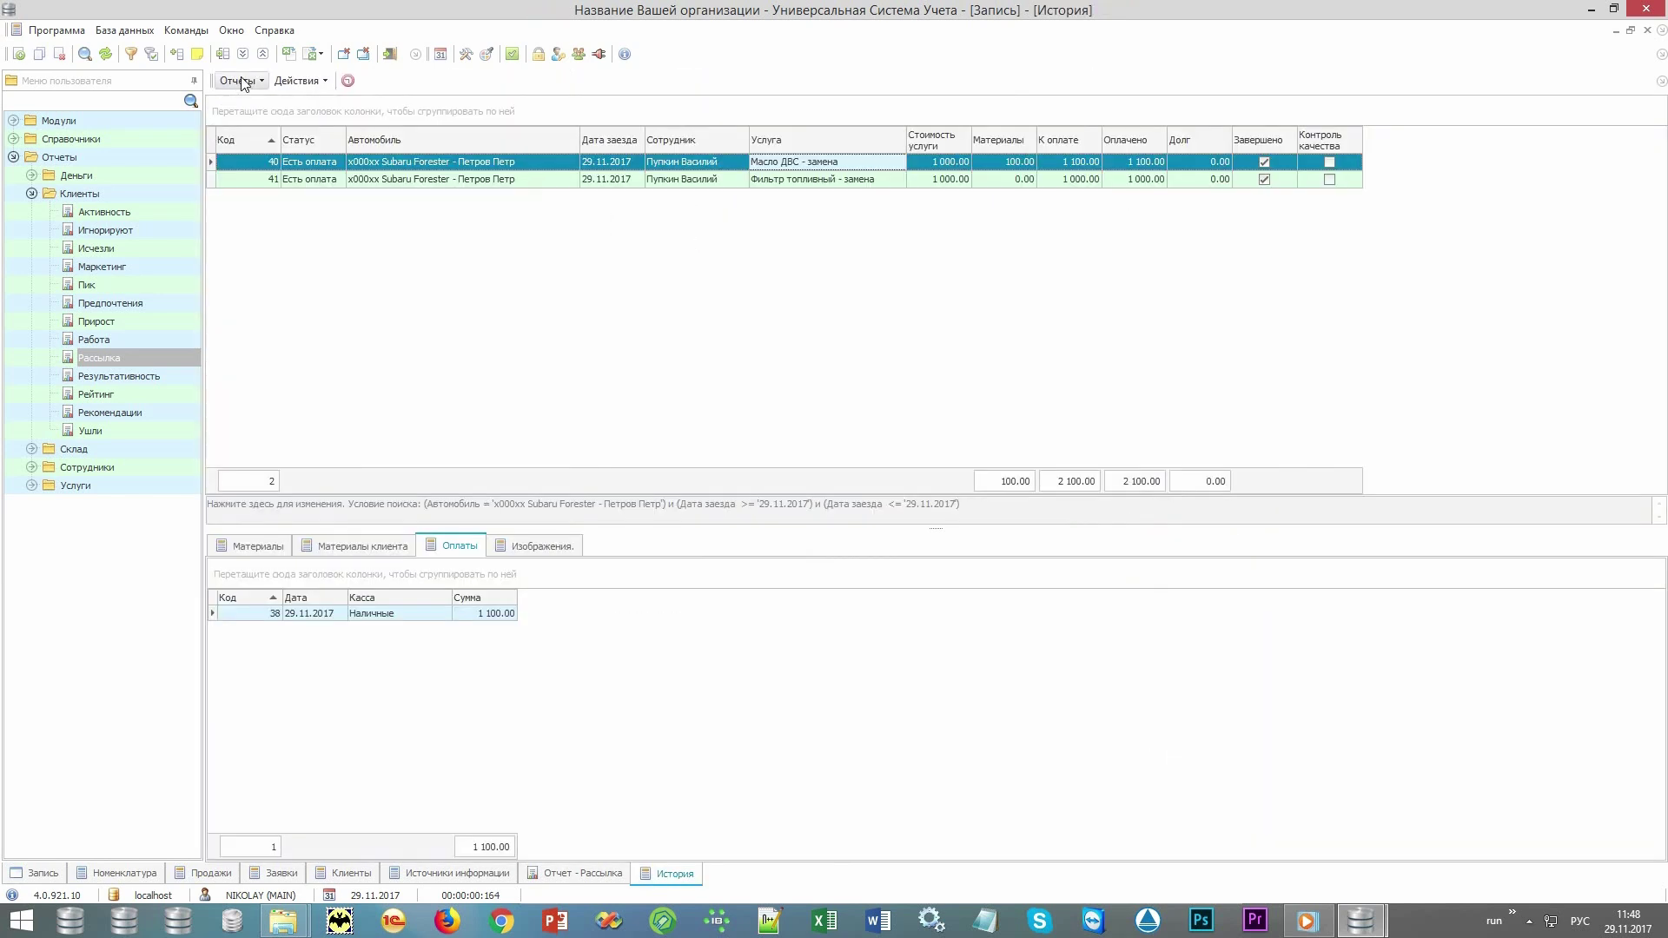
click(240, 80)
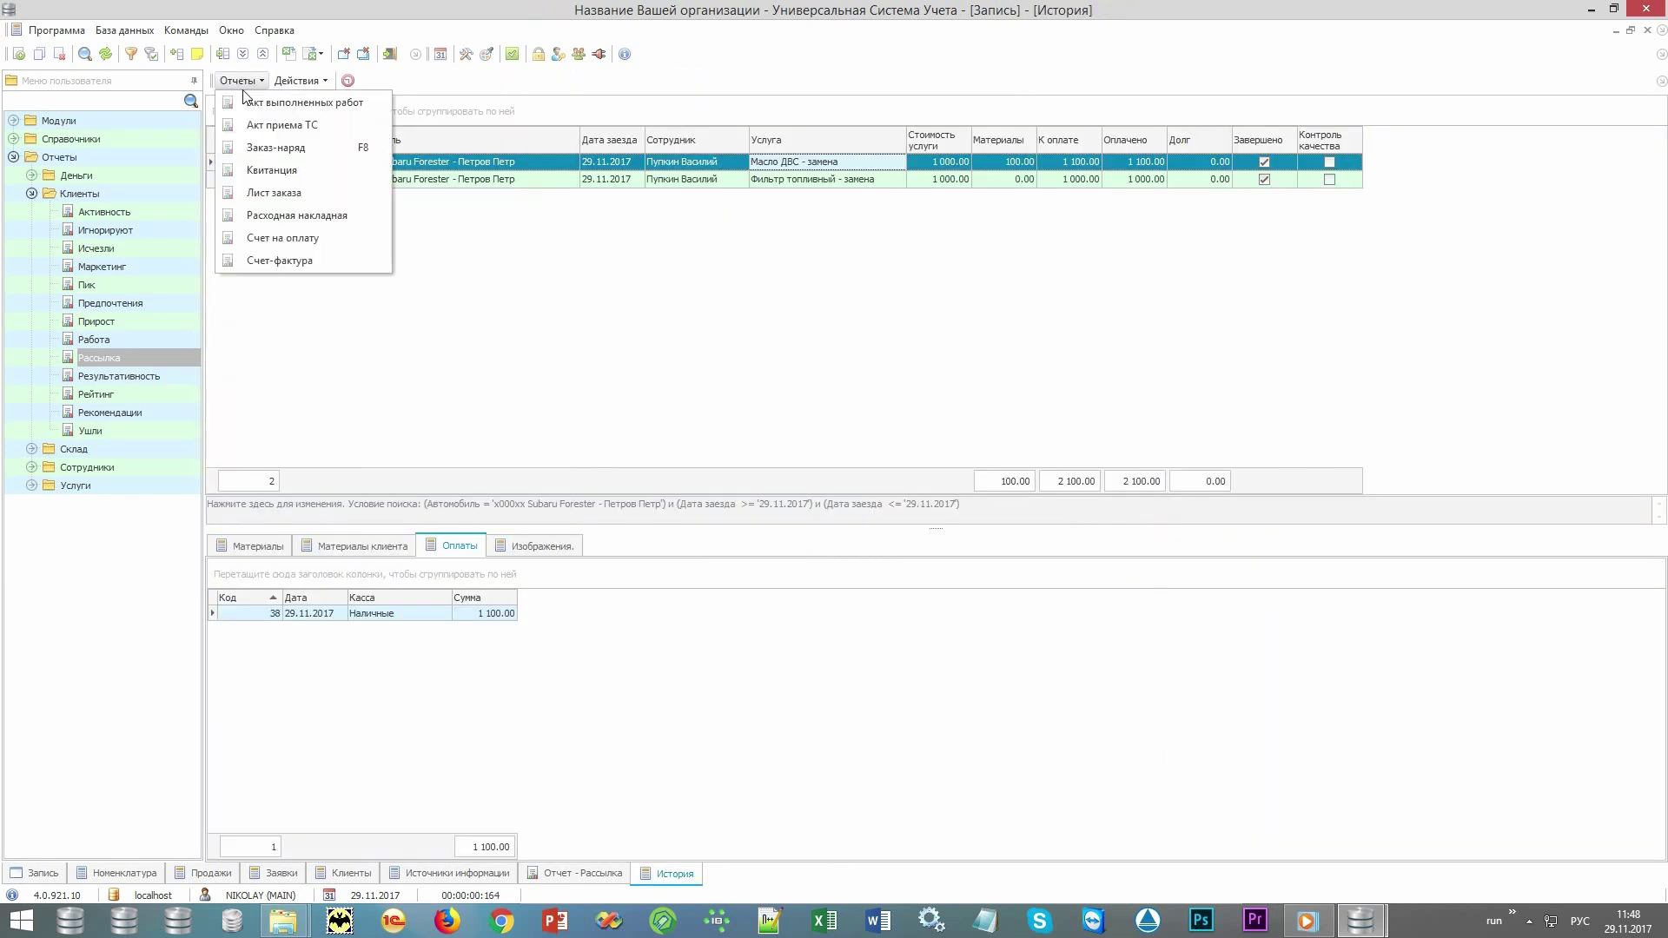
click(297, 216)
key(Escape)
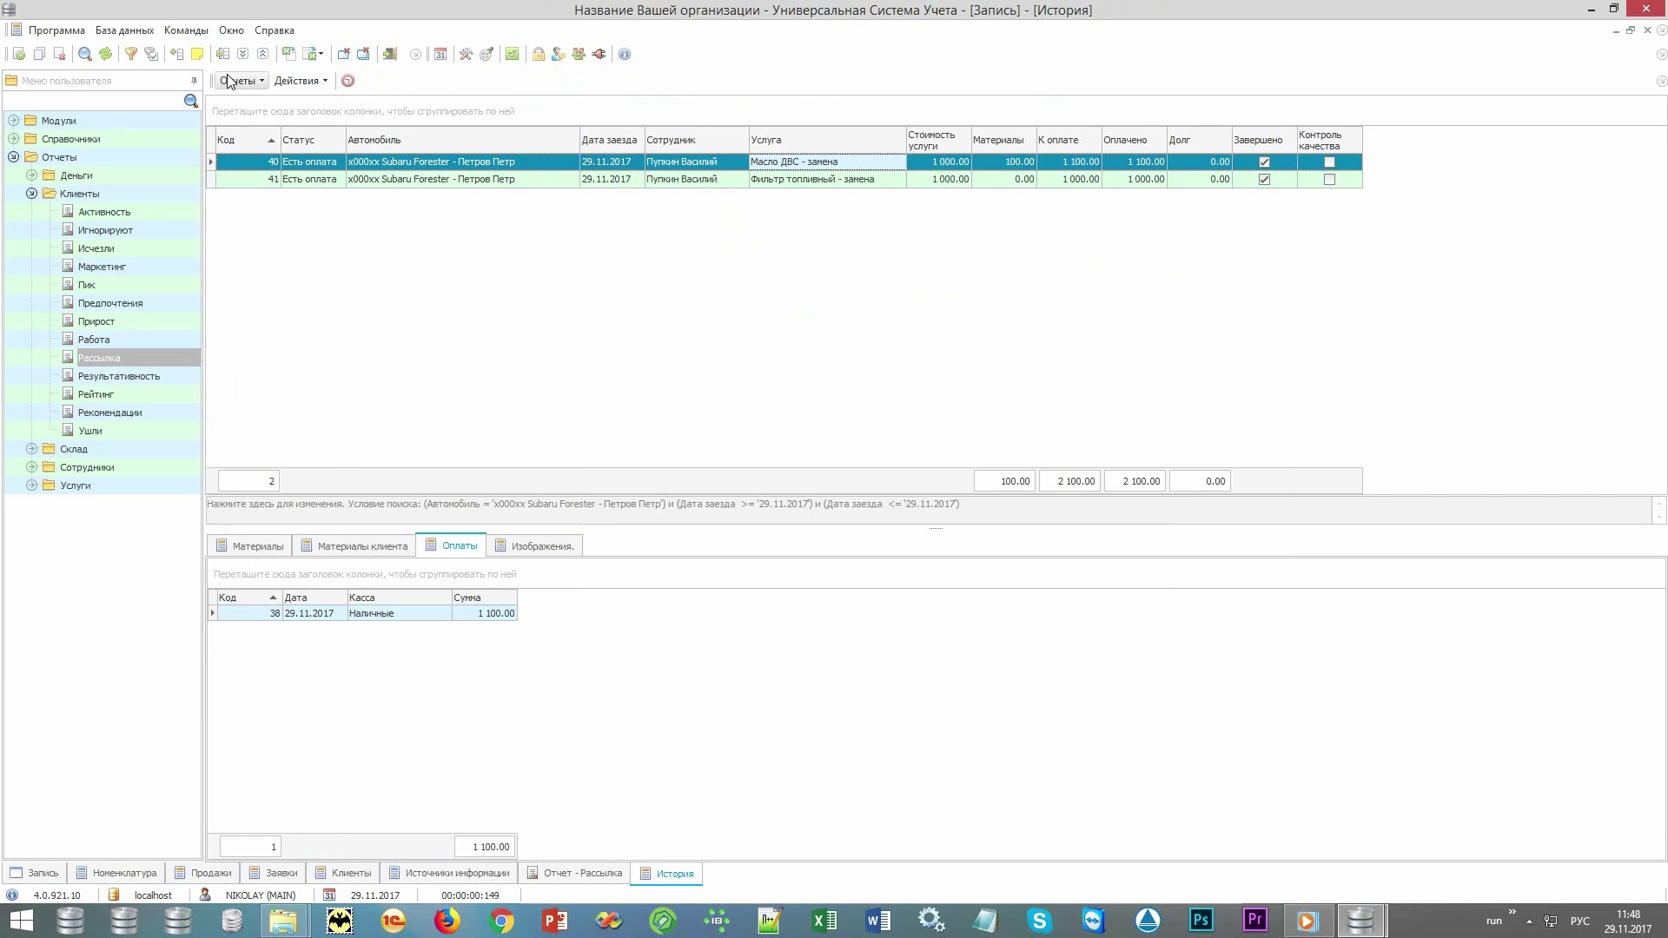
click(237, 80)
click(238, 103)
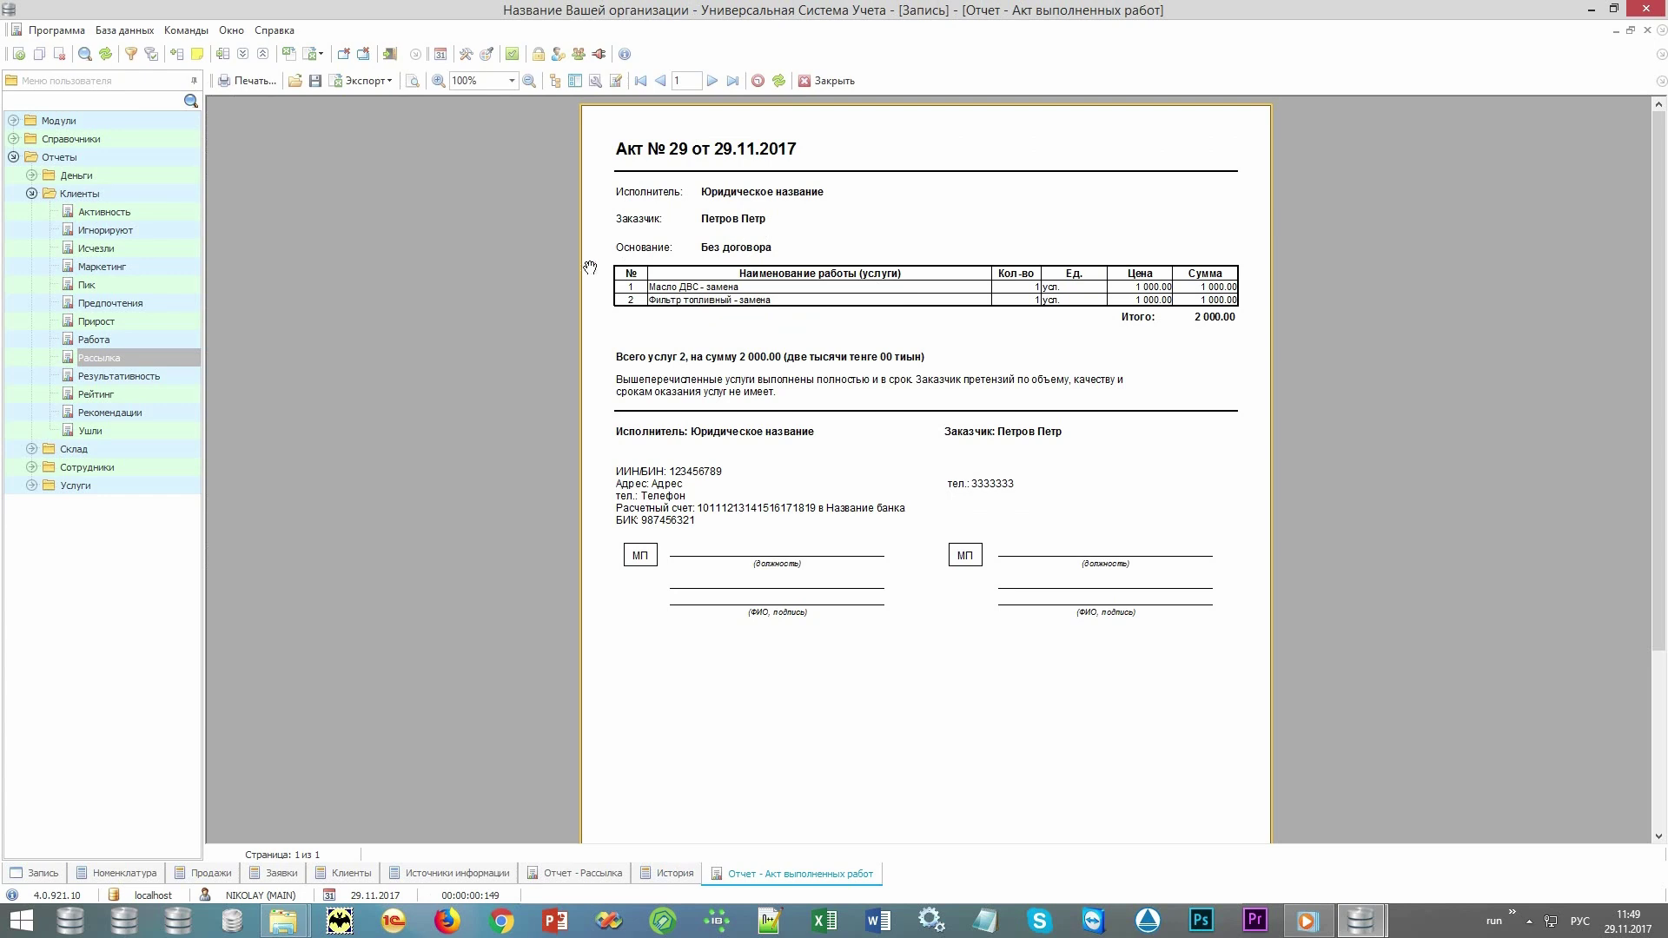
key(Escape)
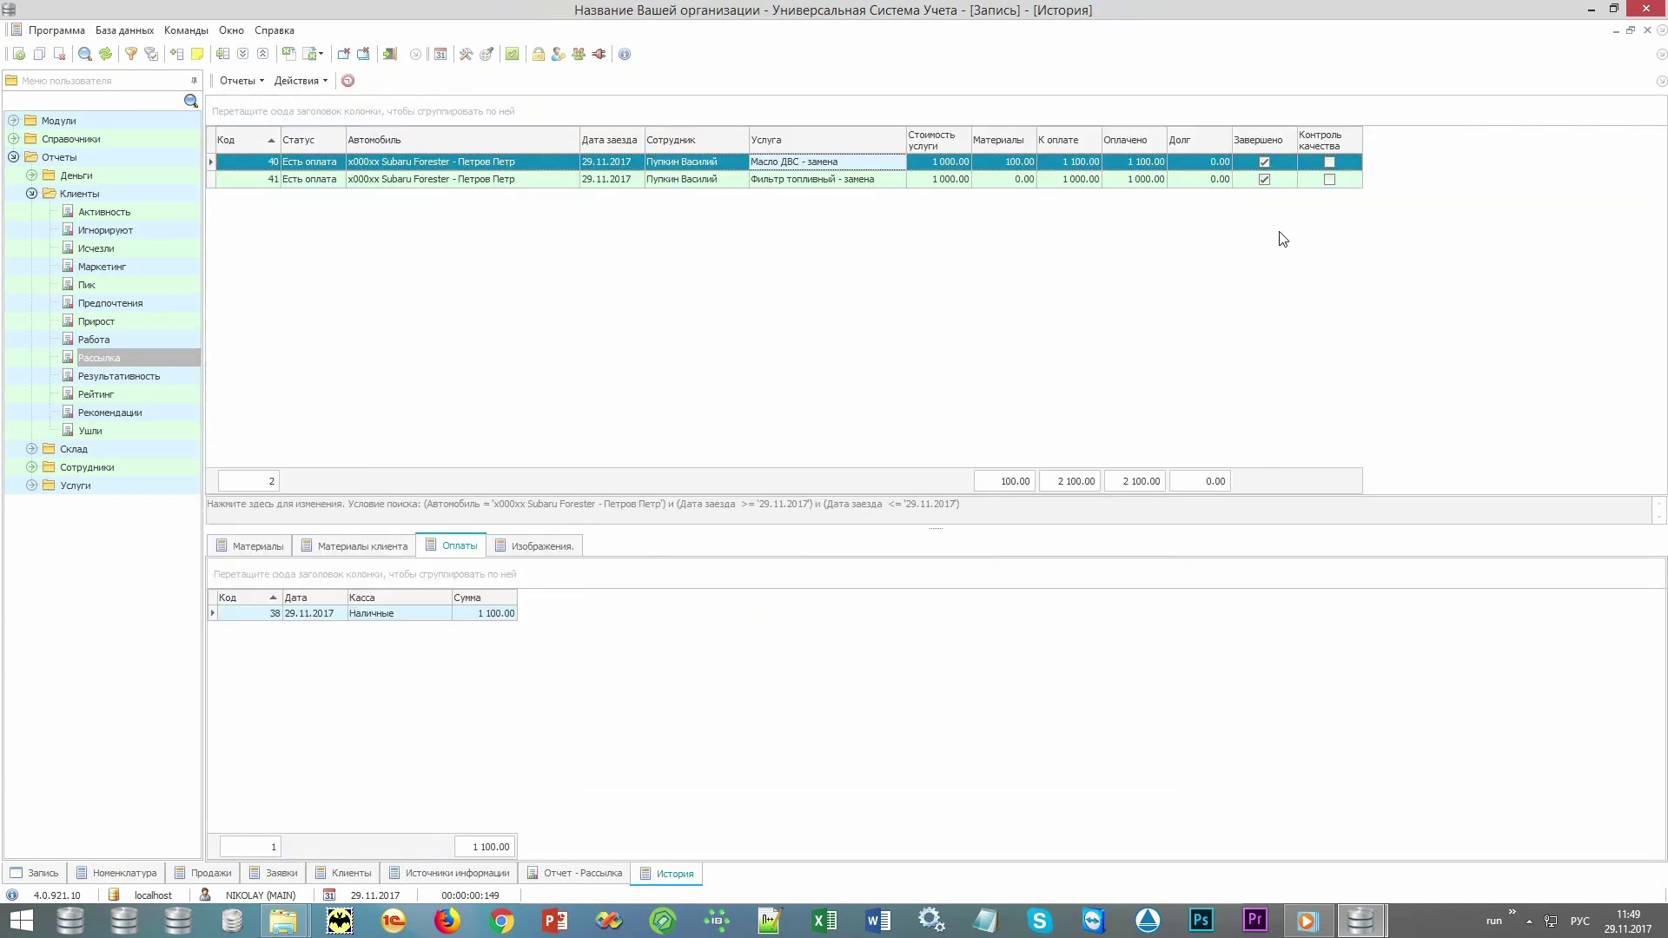
Select visit 41, the fuel filter replacement, and show its Действия list.
click(1287, 167)
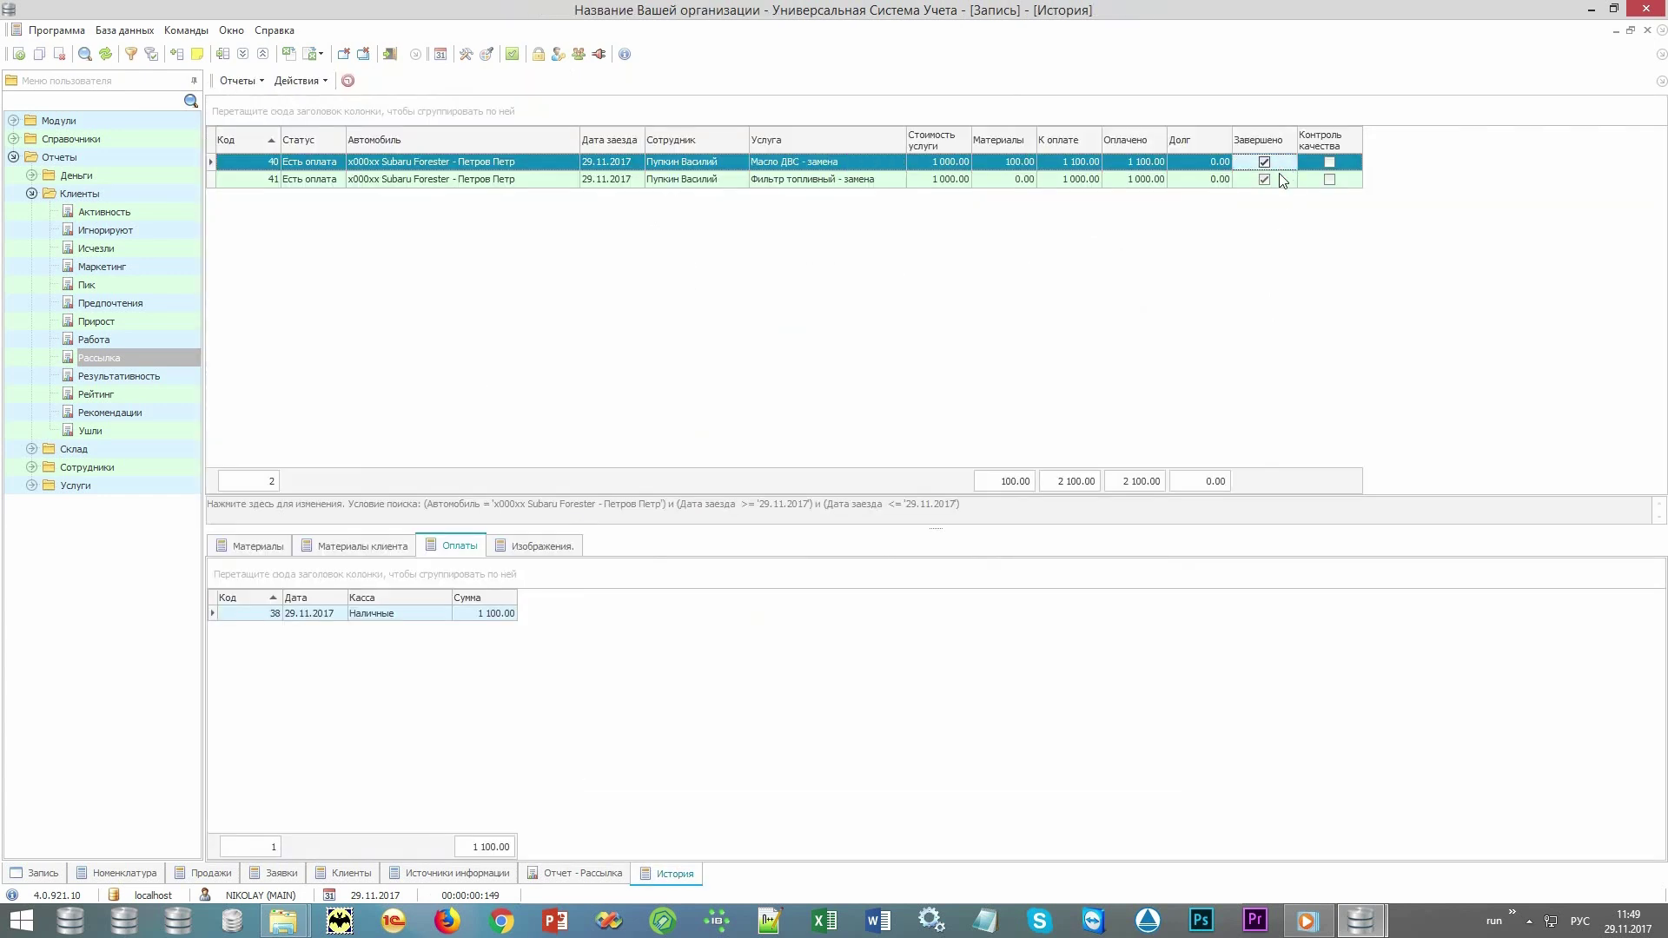
click(1280, 184)
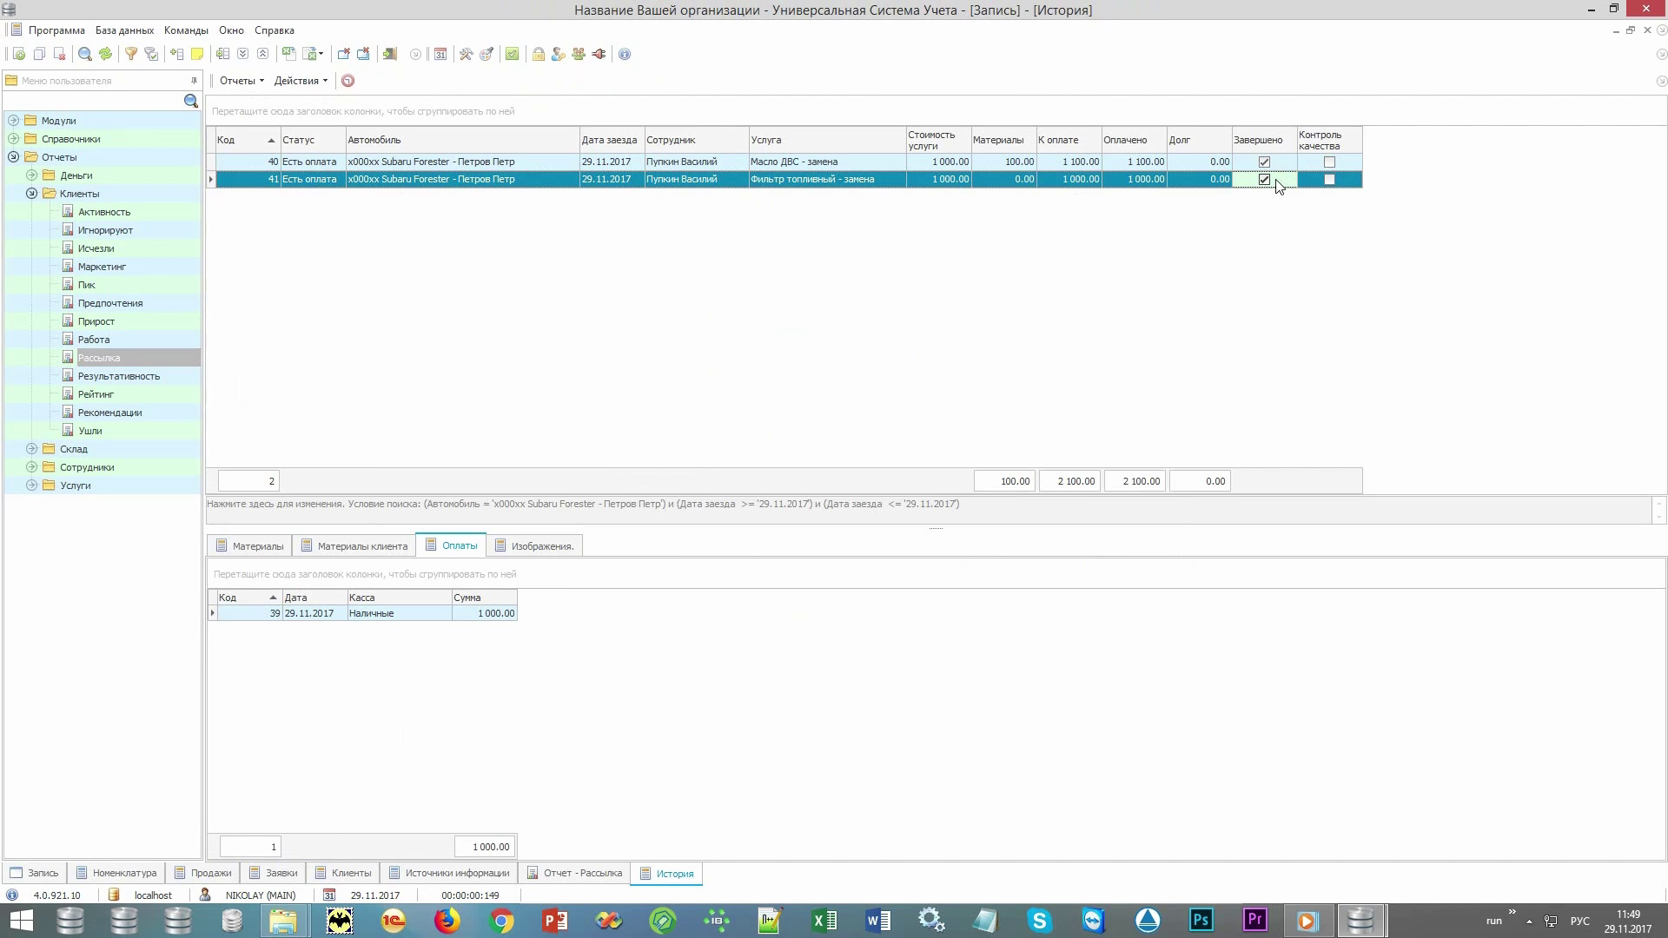
click(300, 81)
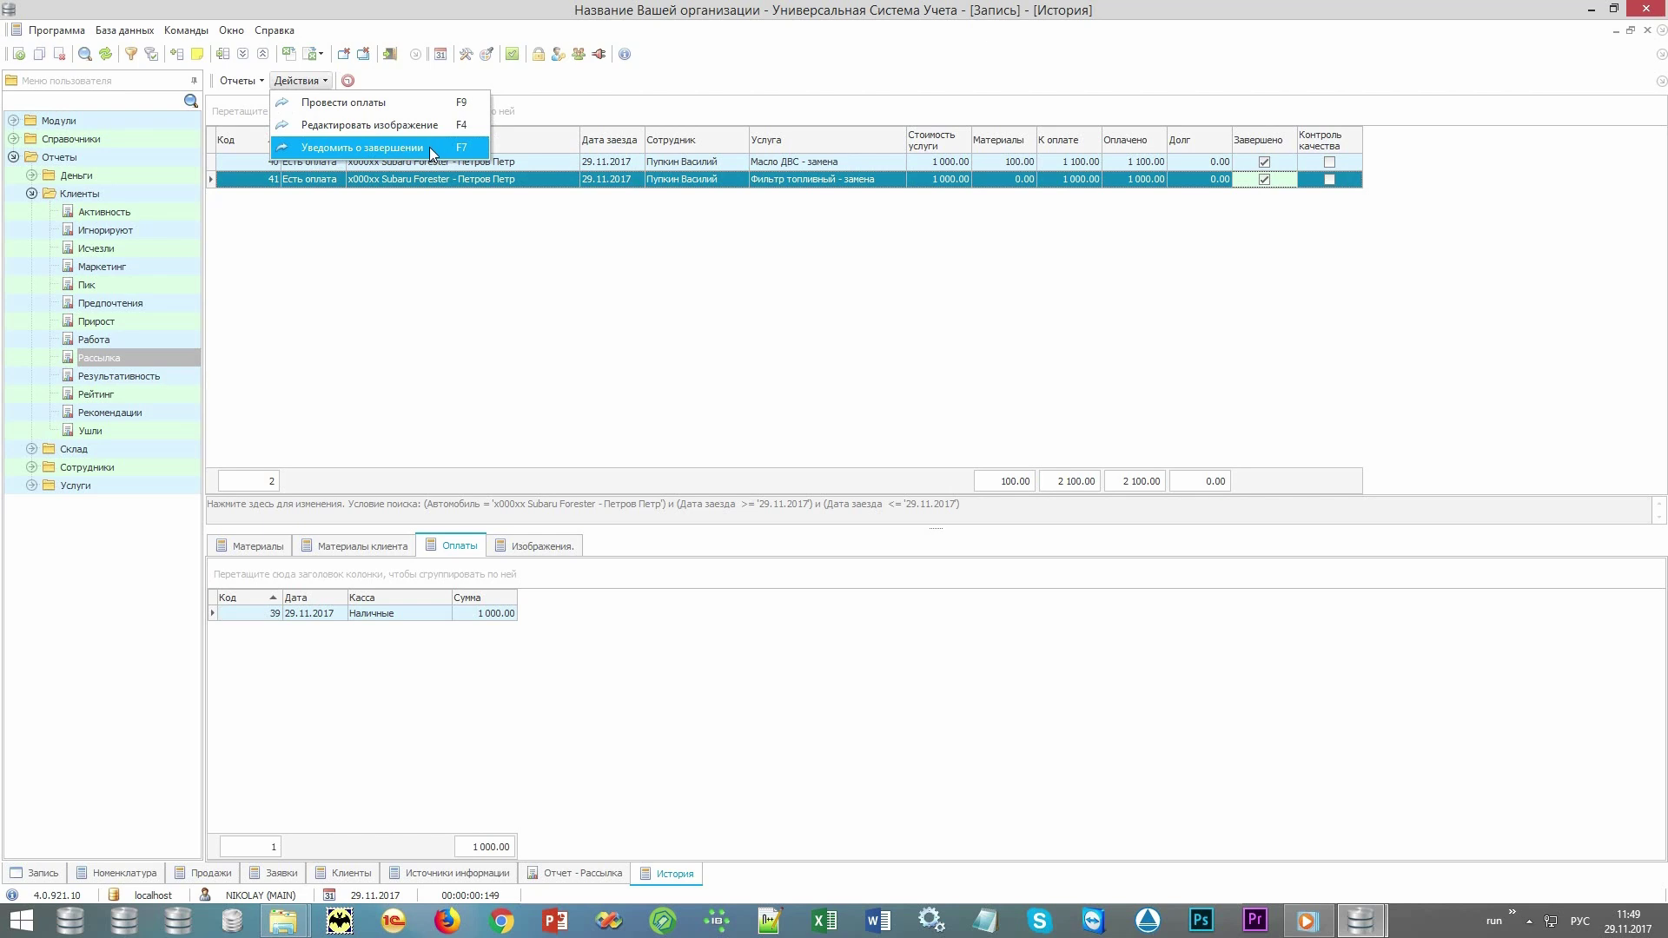
Tick Контроль качества on visits 40 and 41, saving each edit form.
click(1268, 294)
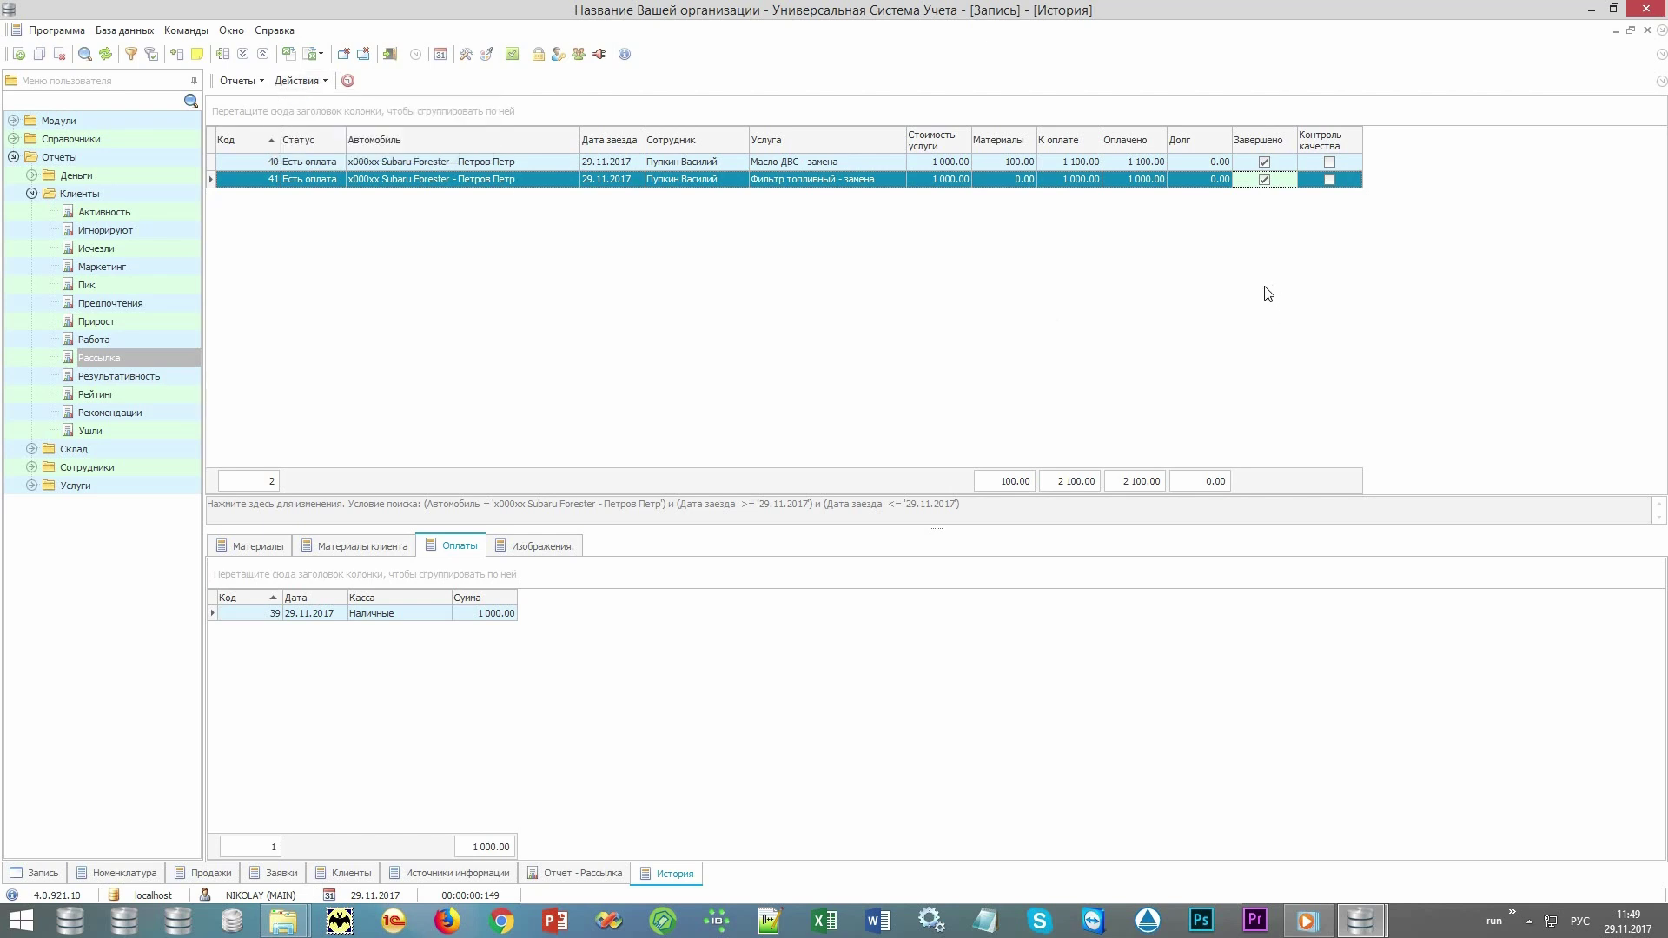
click(1348, 161)
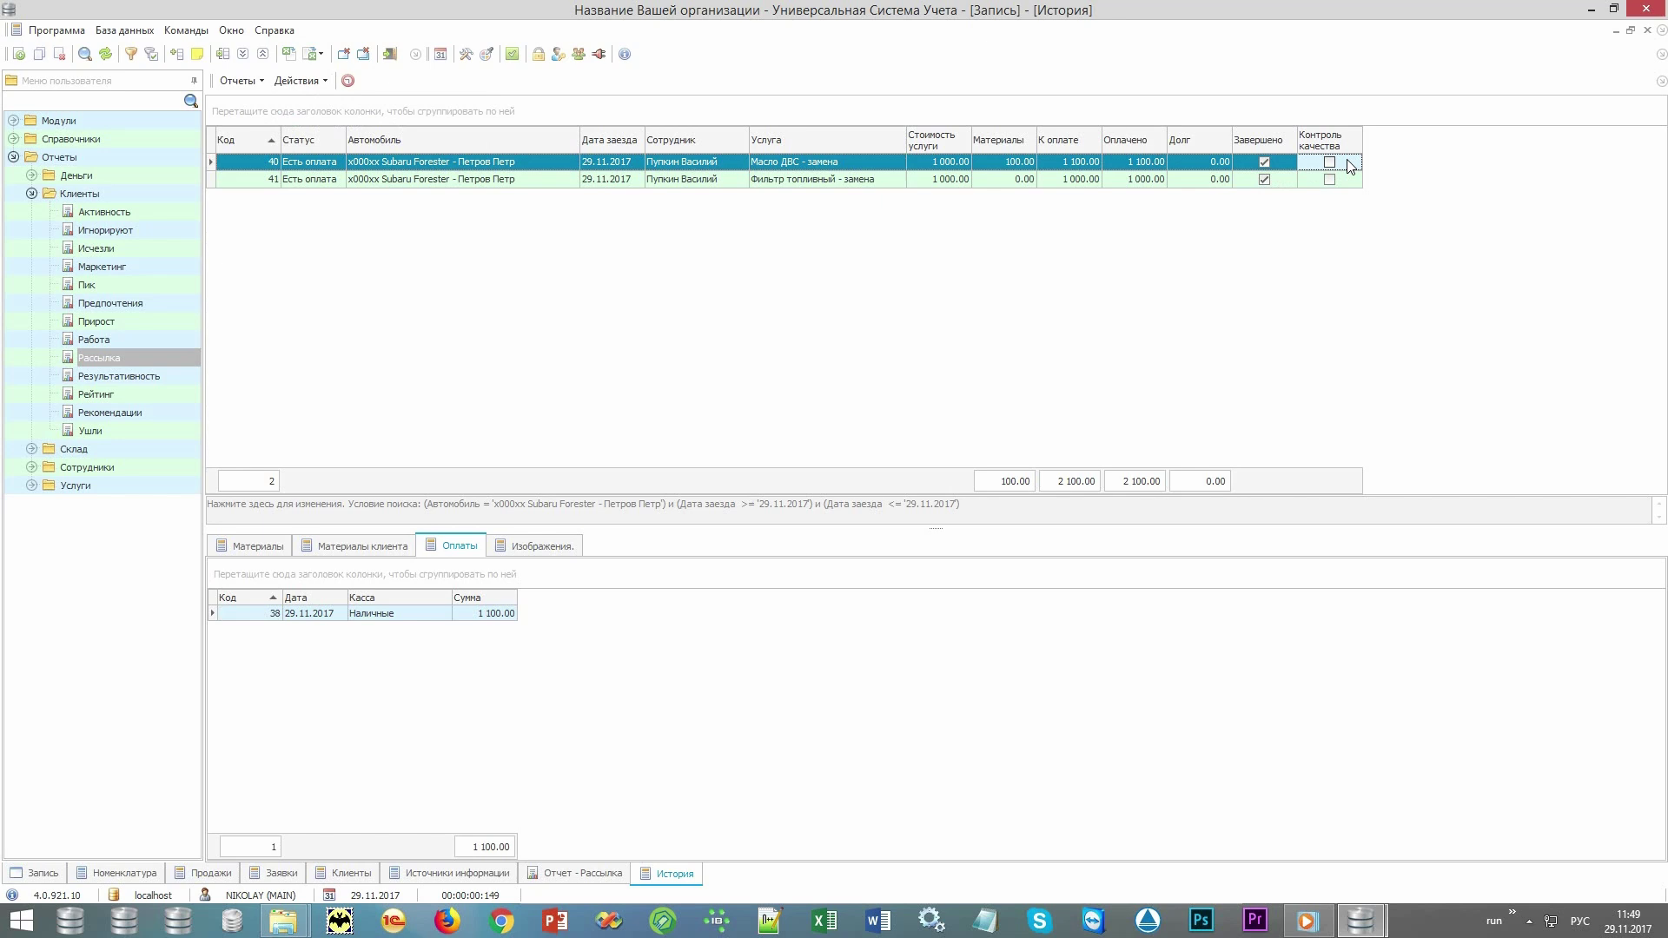
double_click(1349, 163)
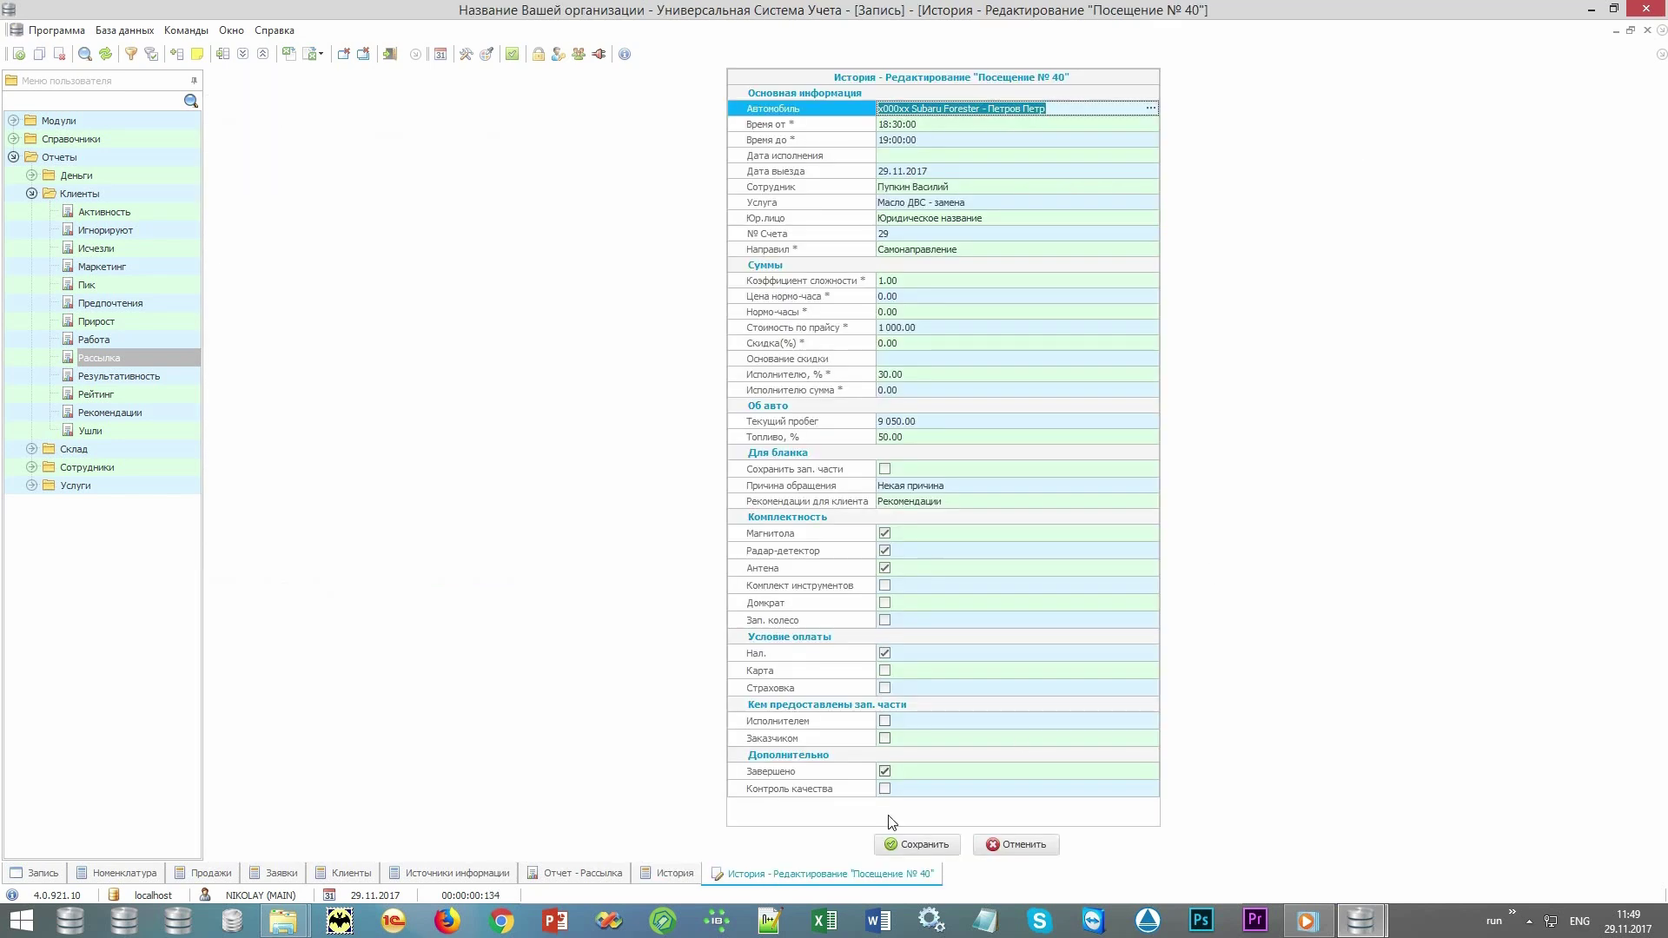
click(884, 789)
key(ctrl+s)
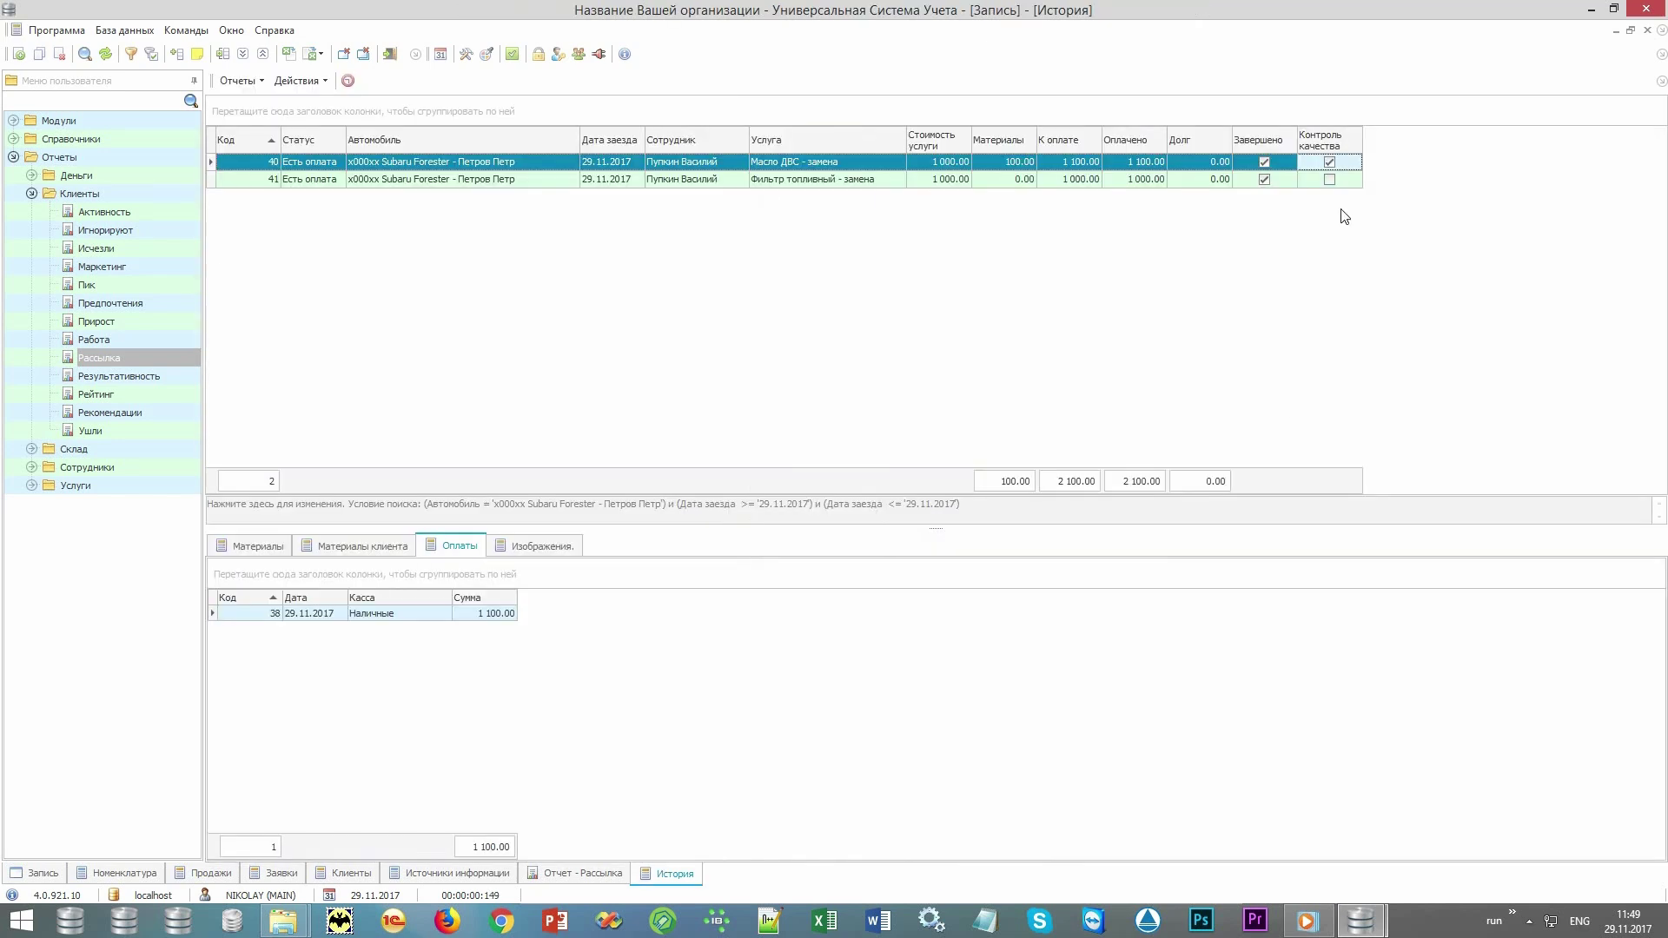
click(1349, 182)
double_click(1351, 179)
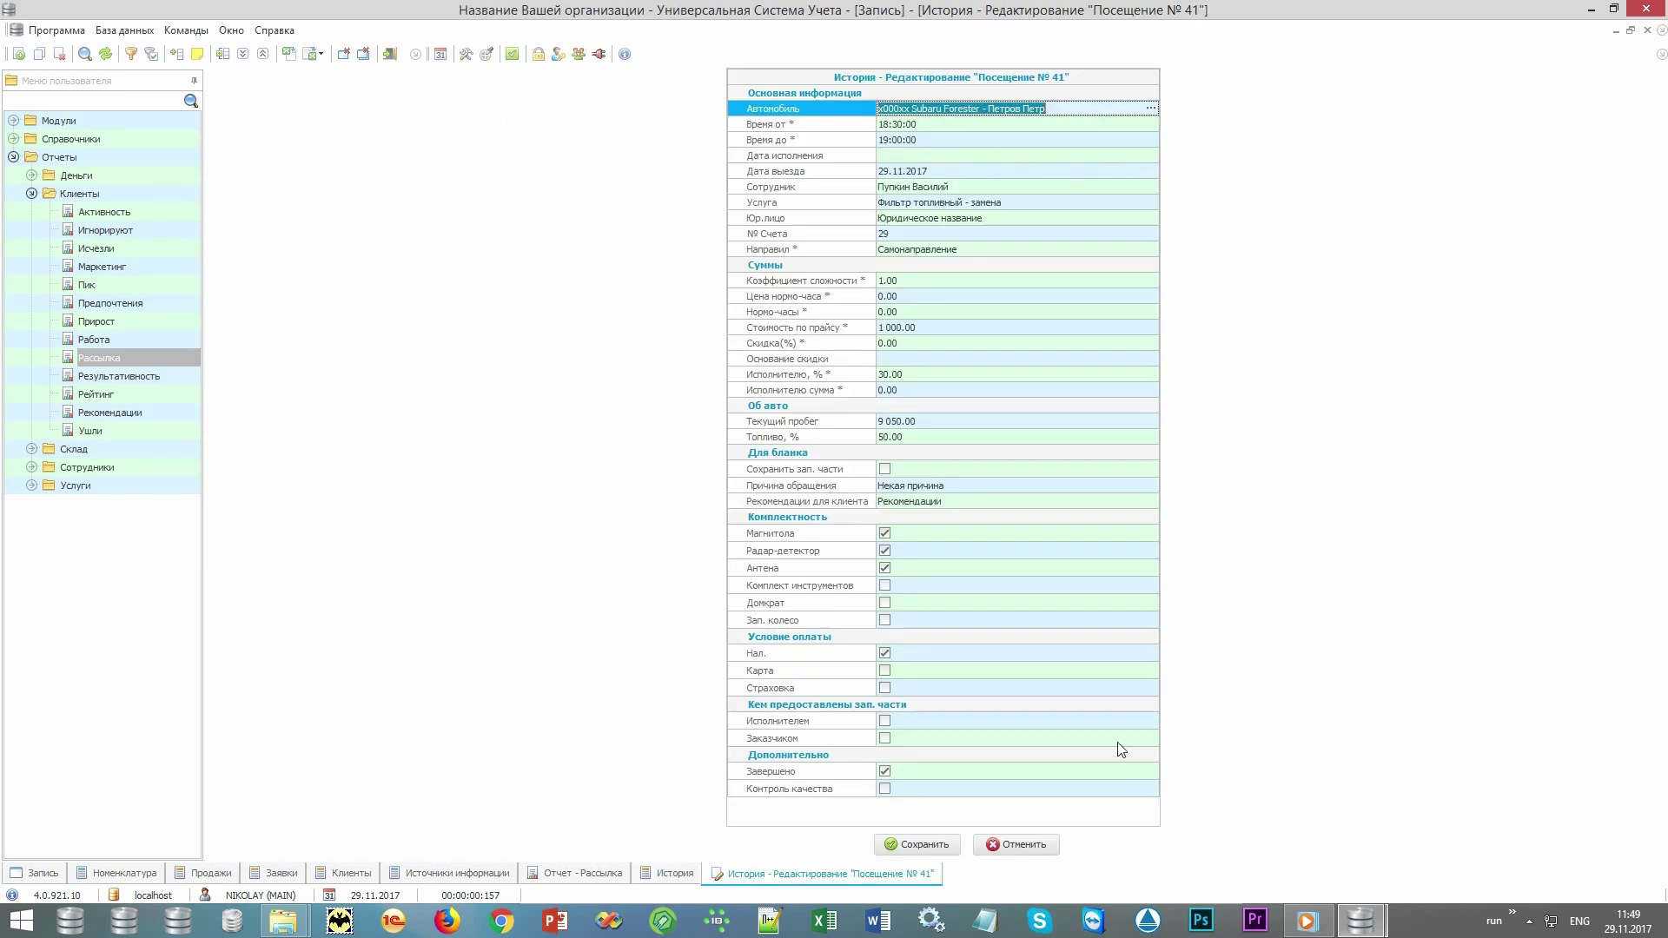
click(885, 788)
key(ctrl+s)
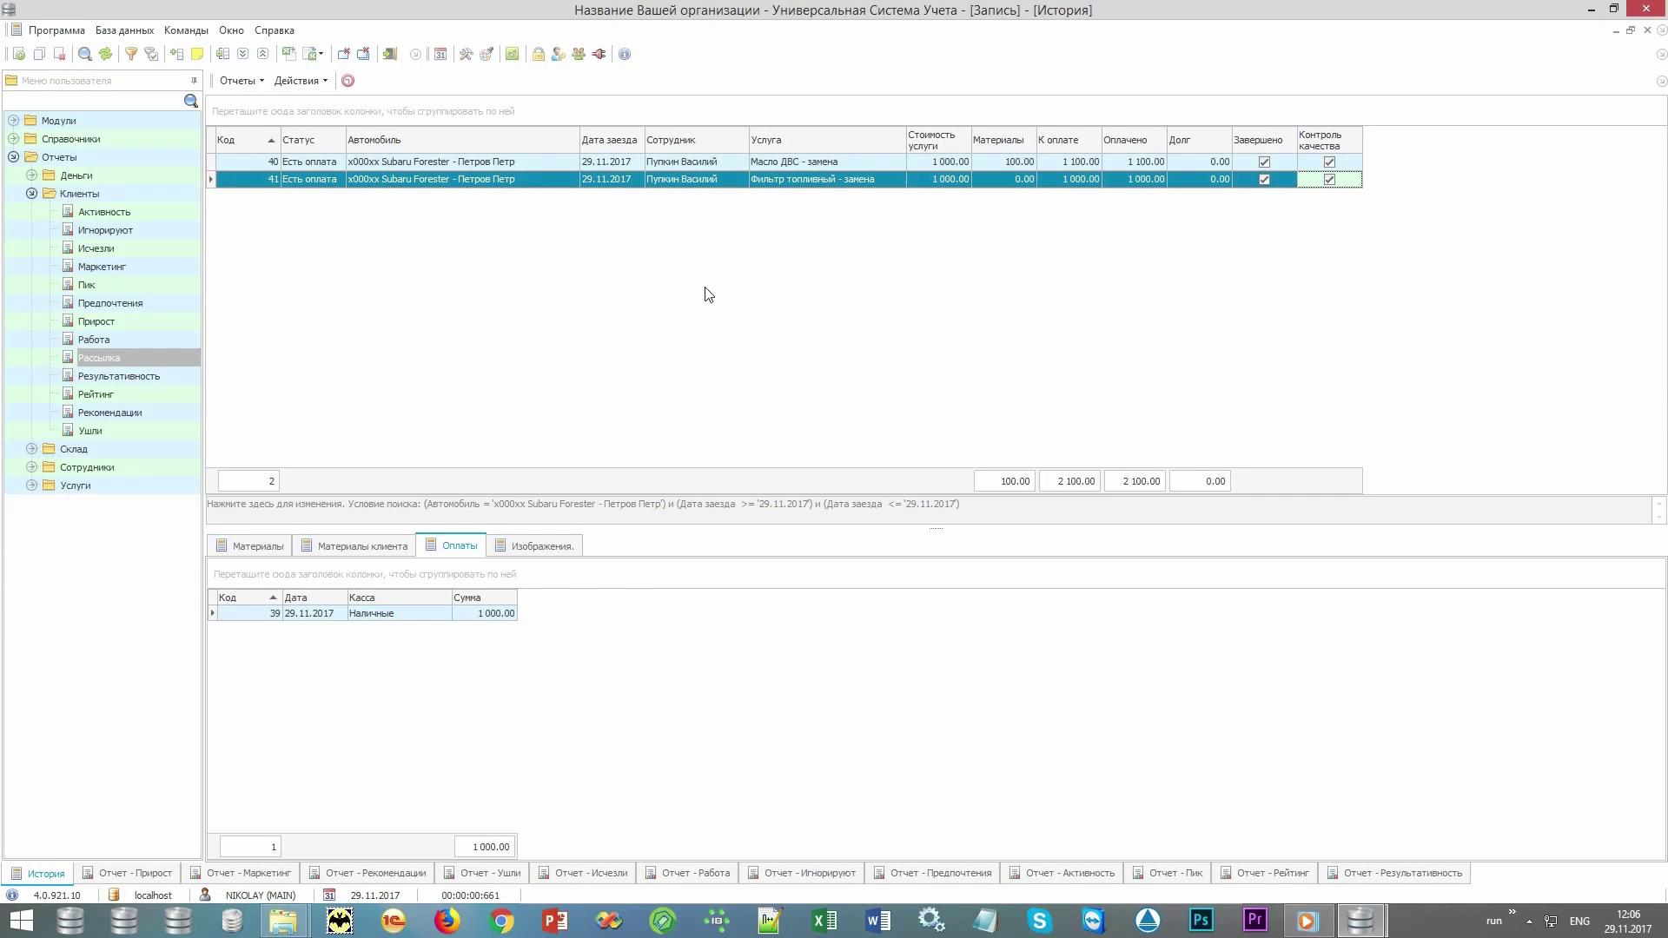
Browse the Услуги, Сотрудники, Склад and Деньги report groups under Отчеты, then collapse them.
click(114, 163)
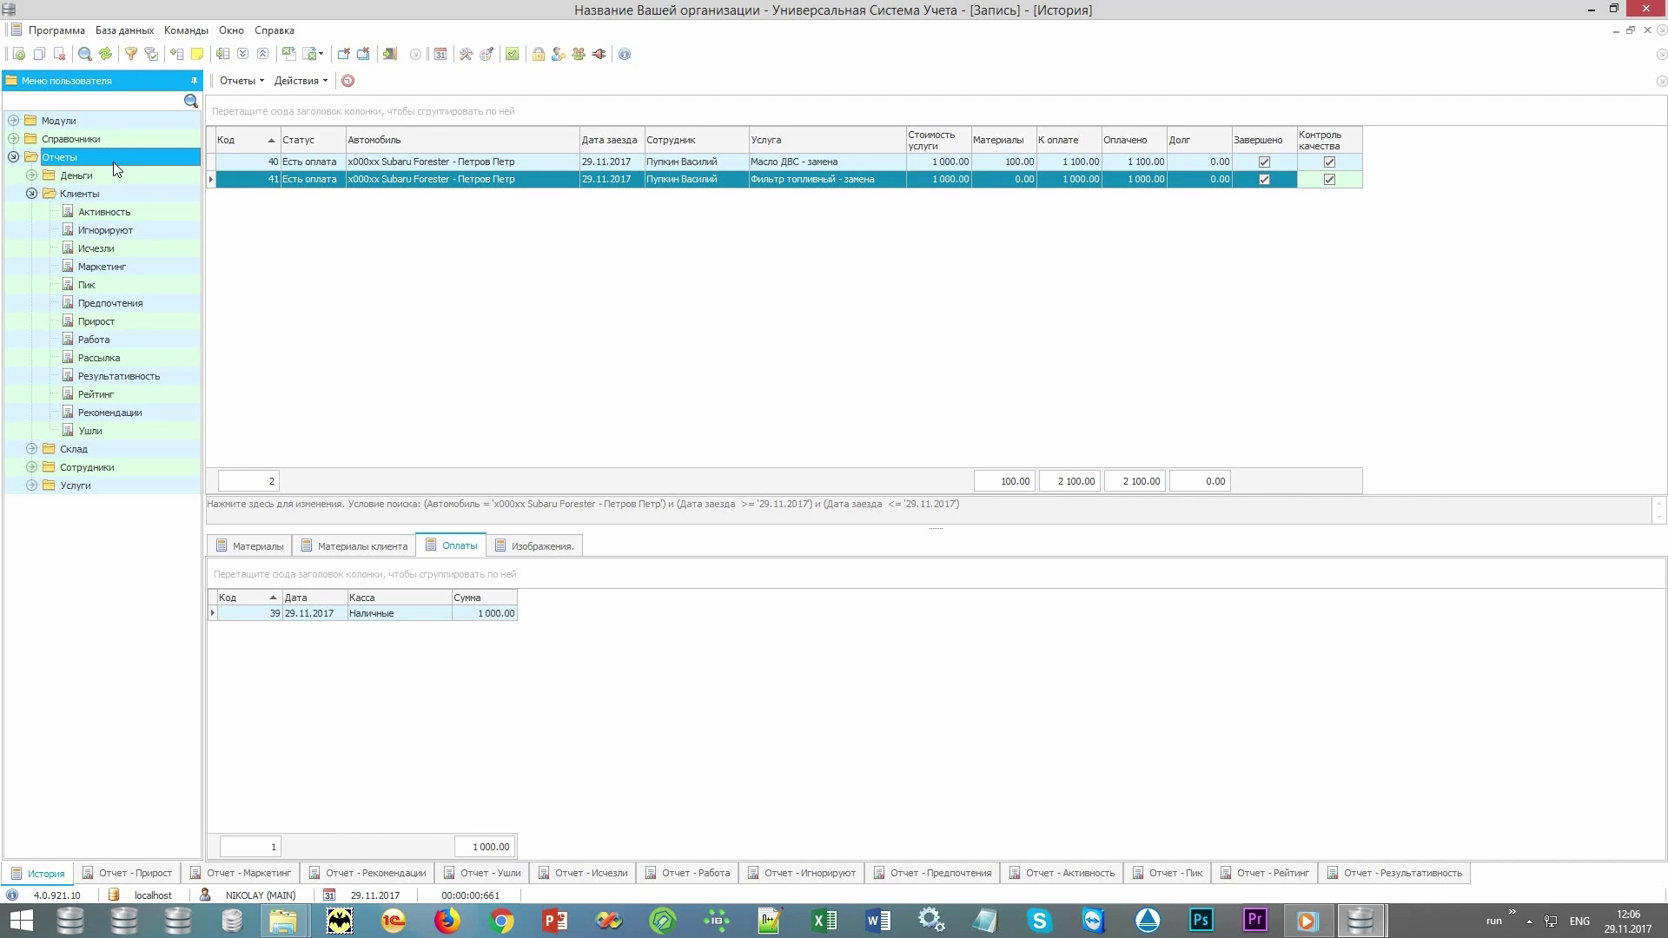
click(30, 486)
click(31, 467)
click(31, 450)
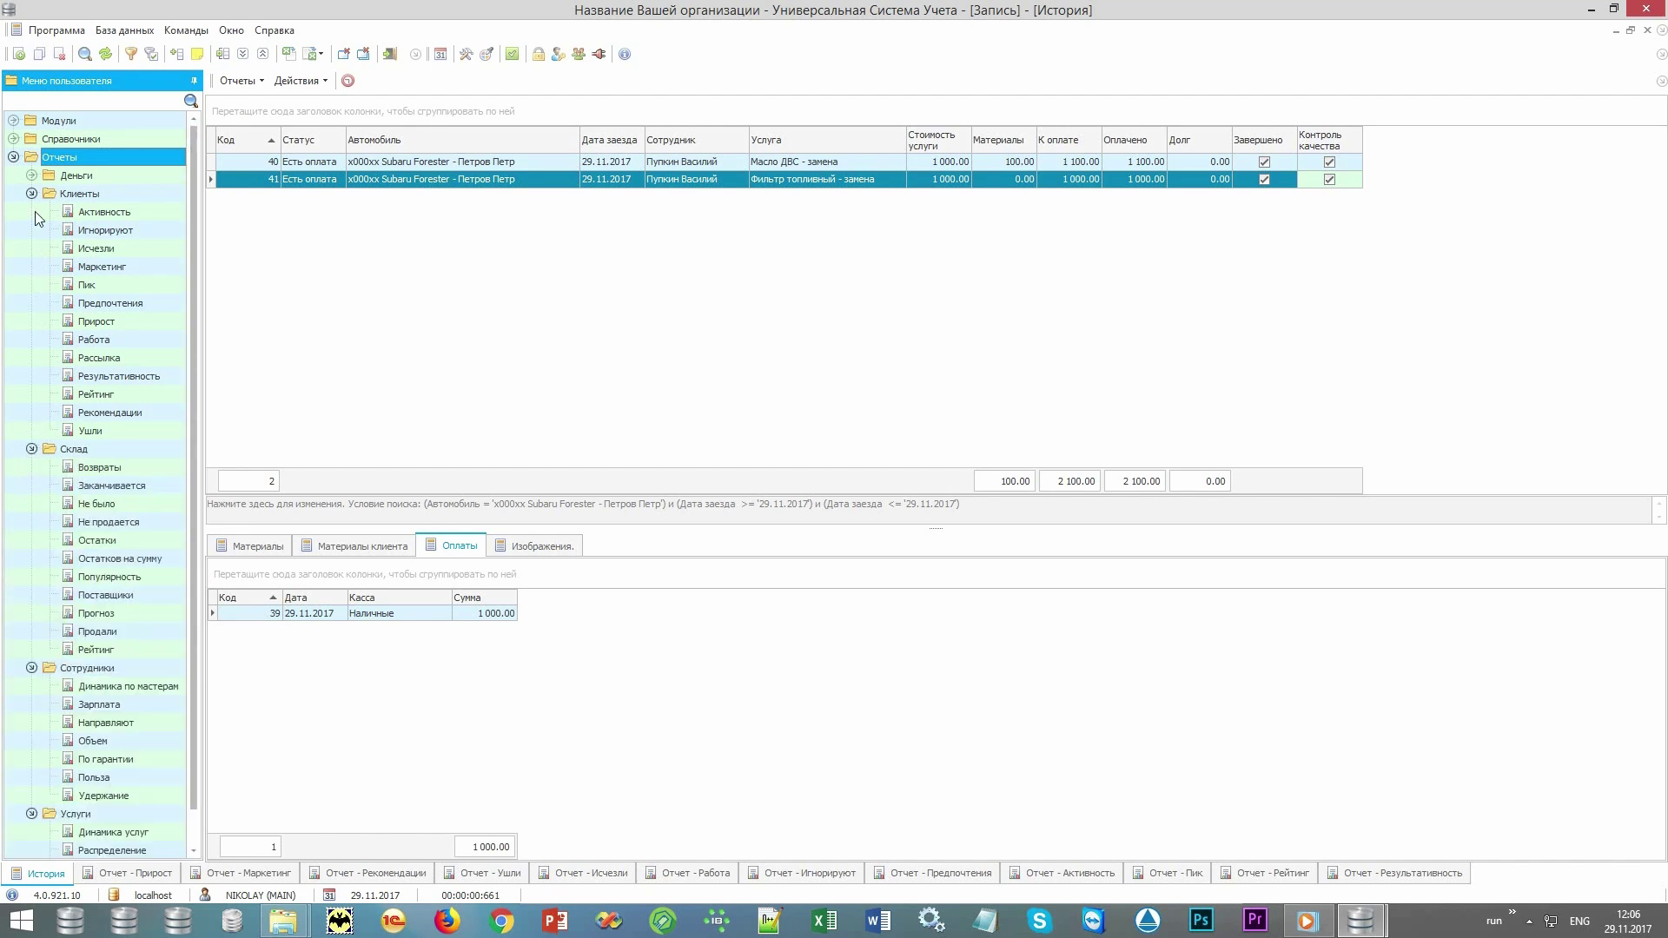
click(32, 175)
scroll(164, 391, down, 5)
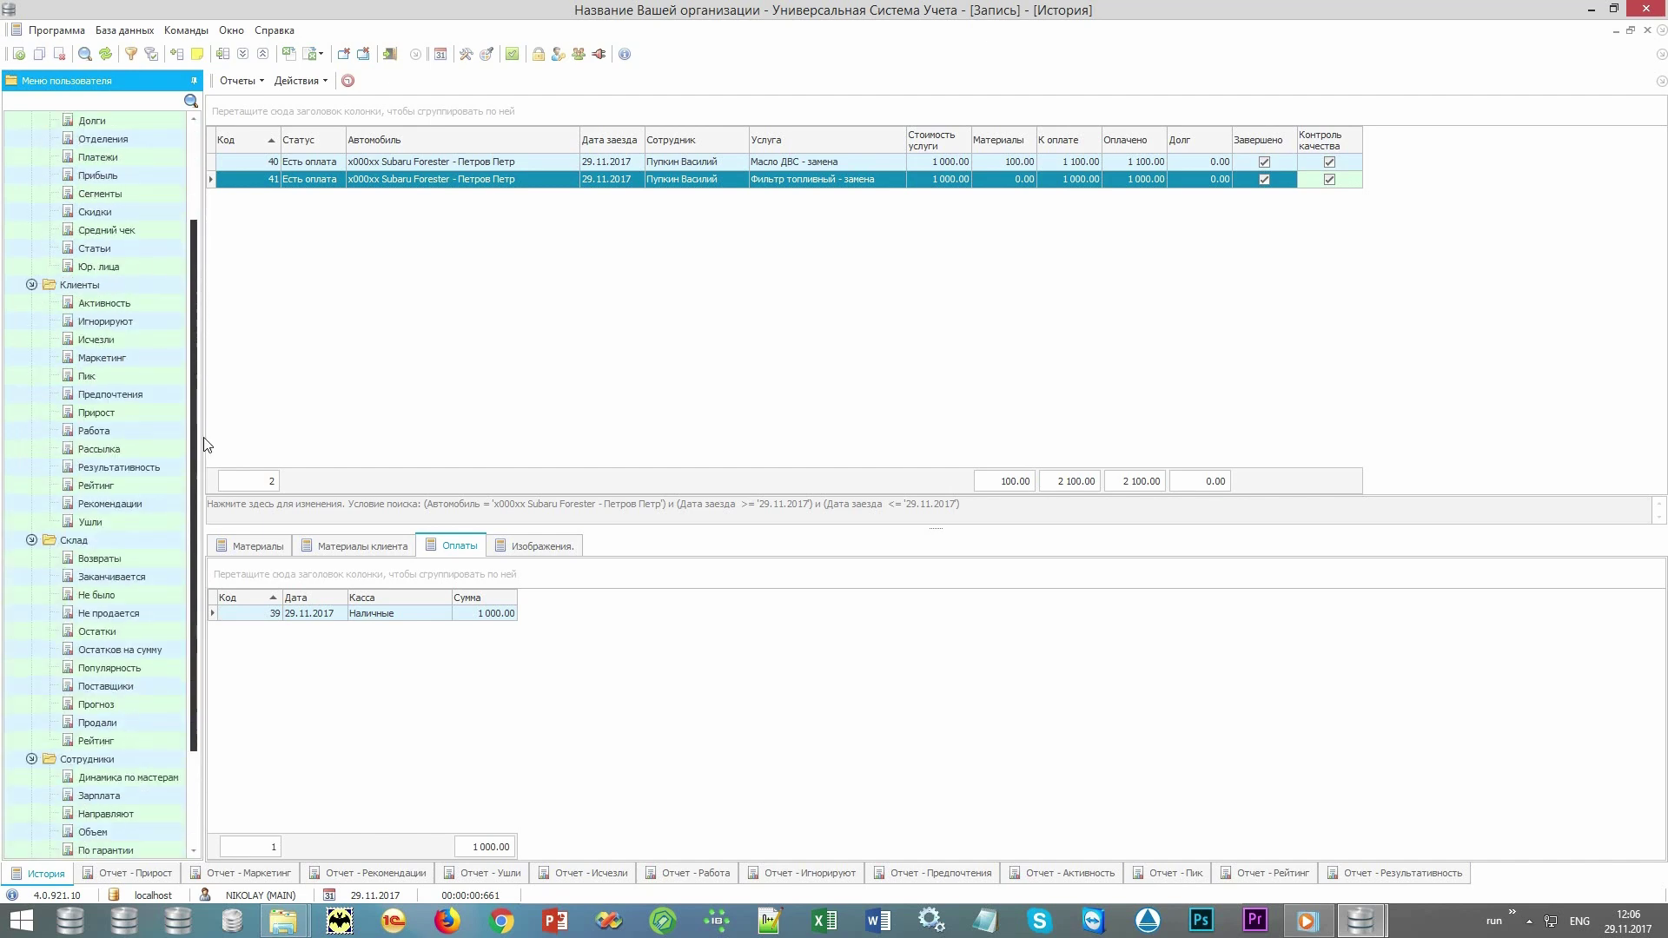
scroll(35, 183, up, 5)
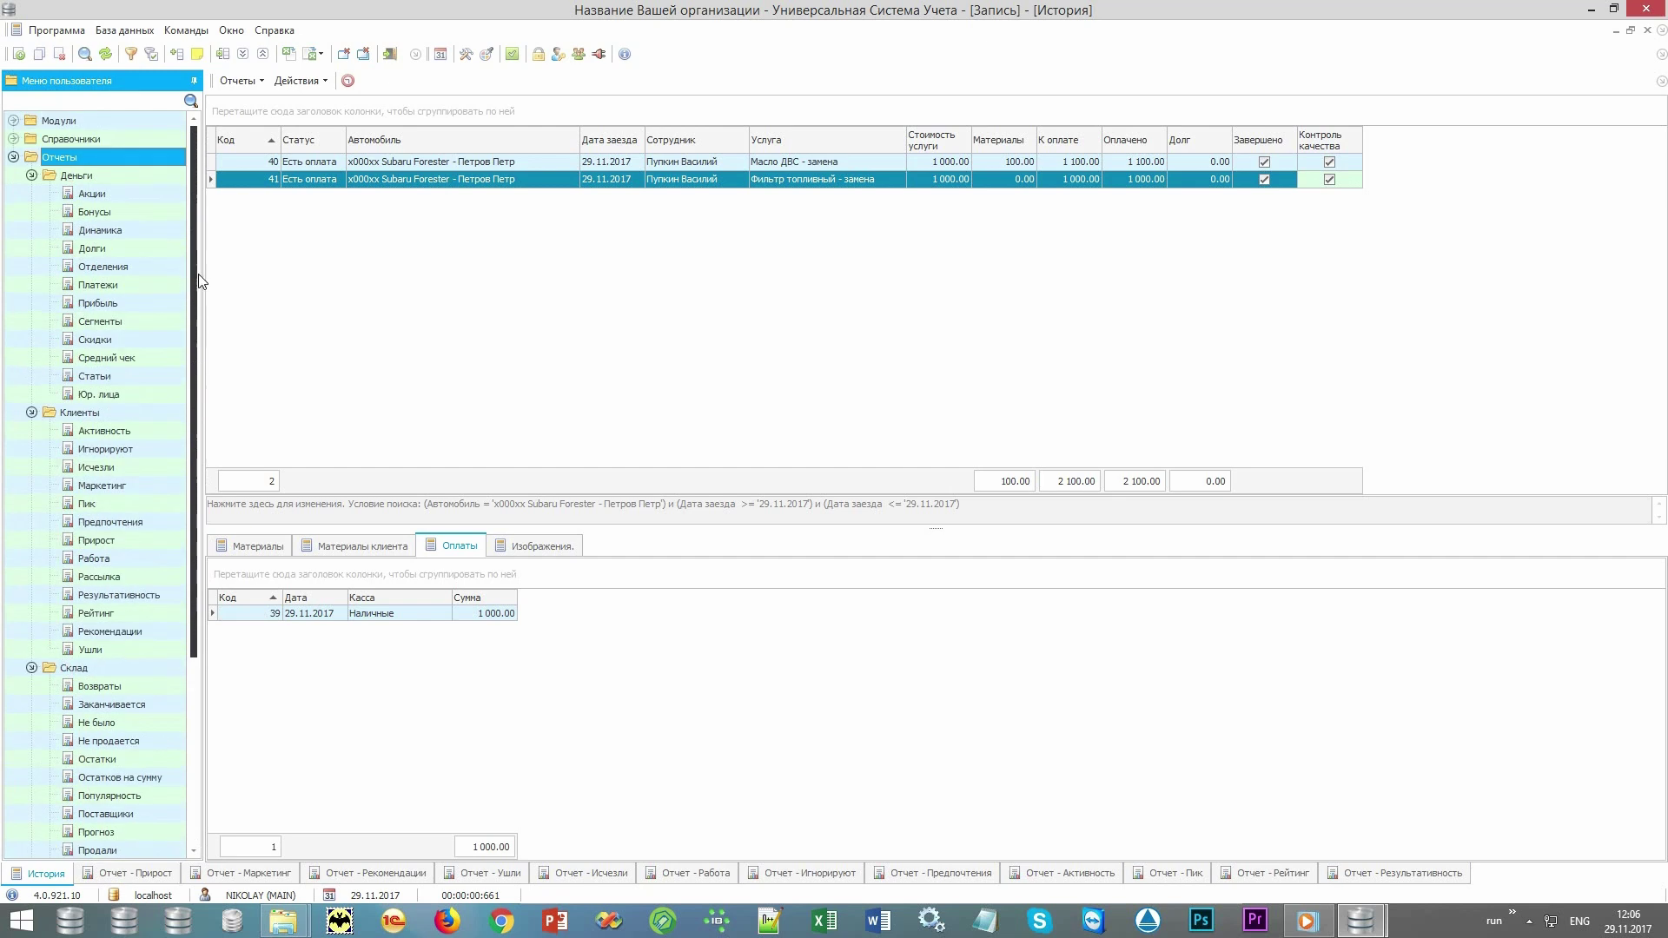
click(31, 174)
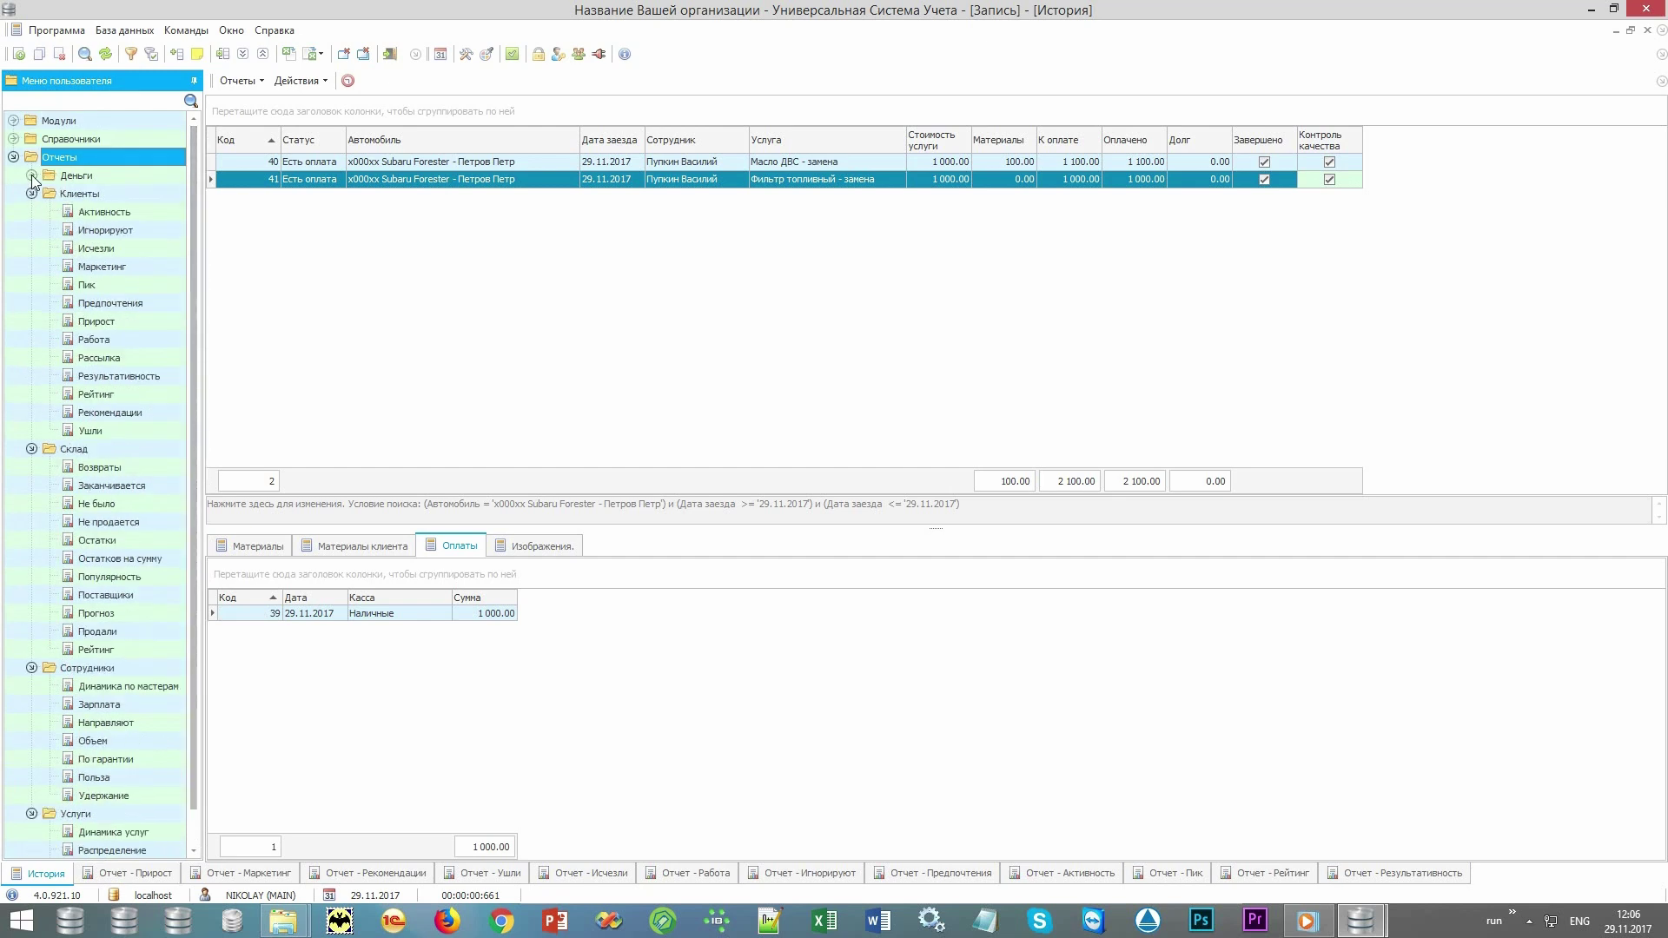
click(31, 448)
click(32, 467)
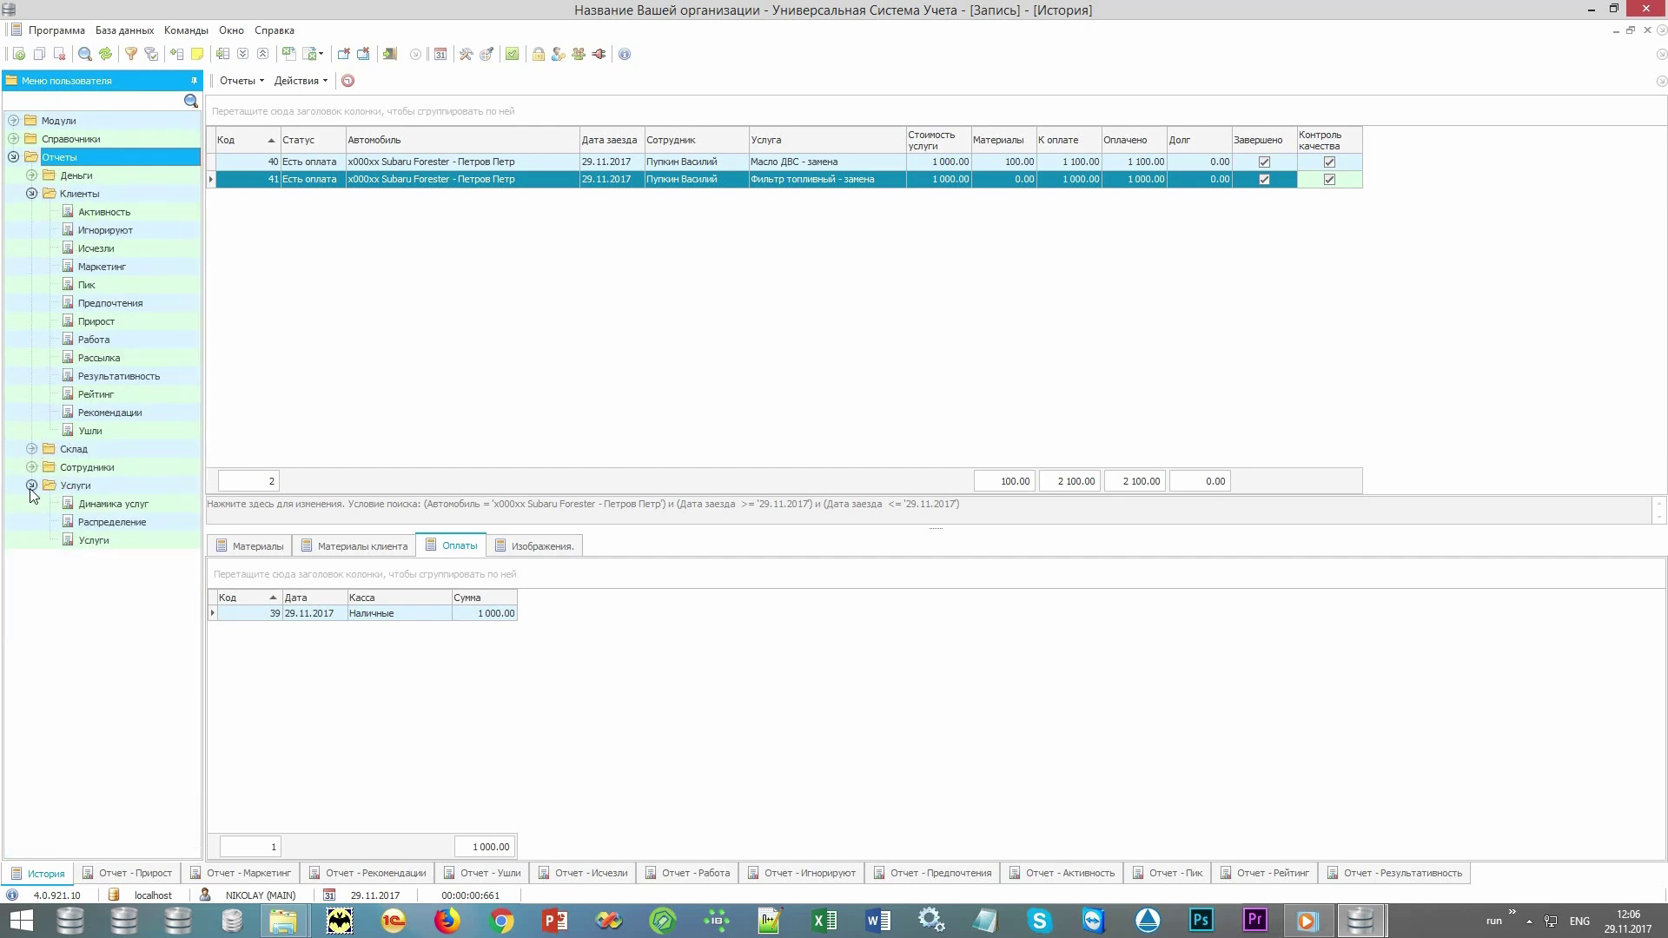
click(32, 485)
Look through the Клиенты reports and display the Прирост client-growth report.
click(80, 194)
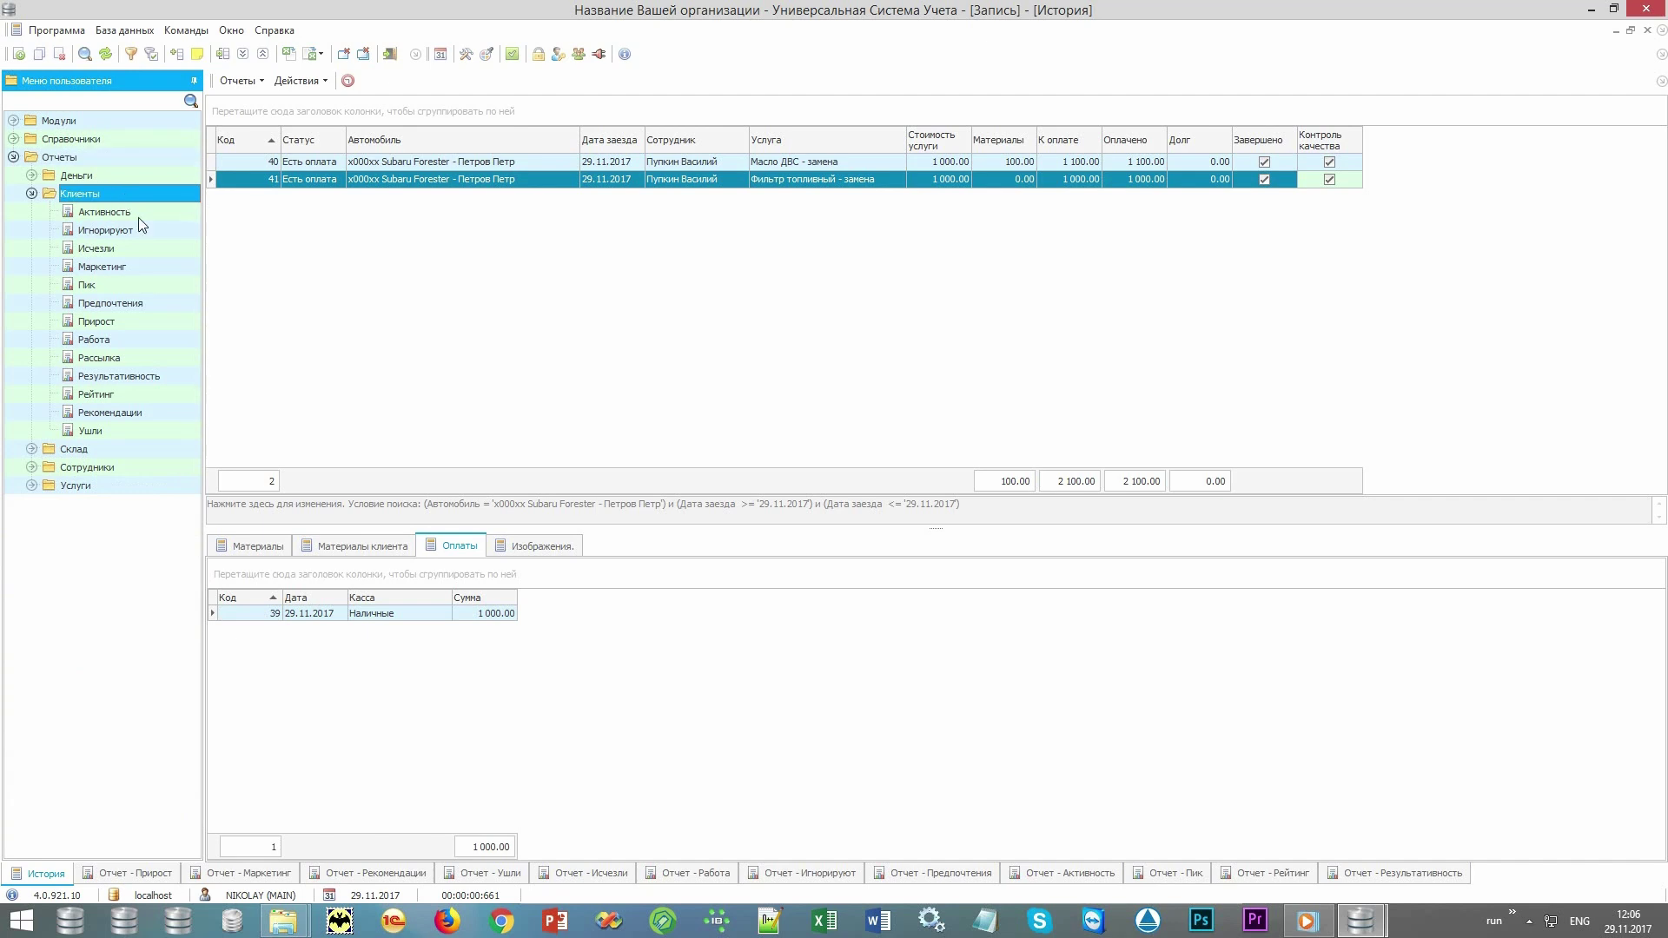
key(Down)
key(Down)
key(Down)
key(Down)
key(Down)
key(Down)
key(Down)
key(Down)
key(Down)
key(Down)
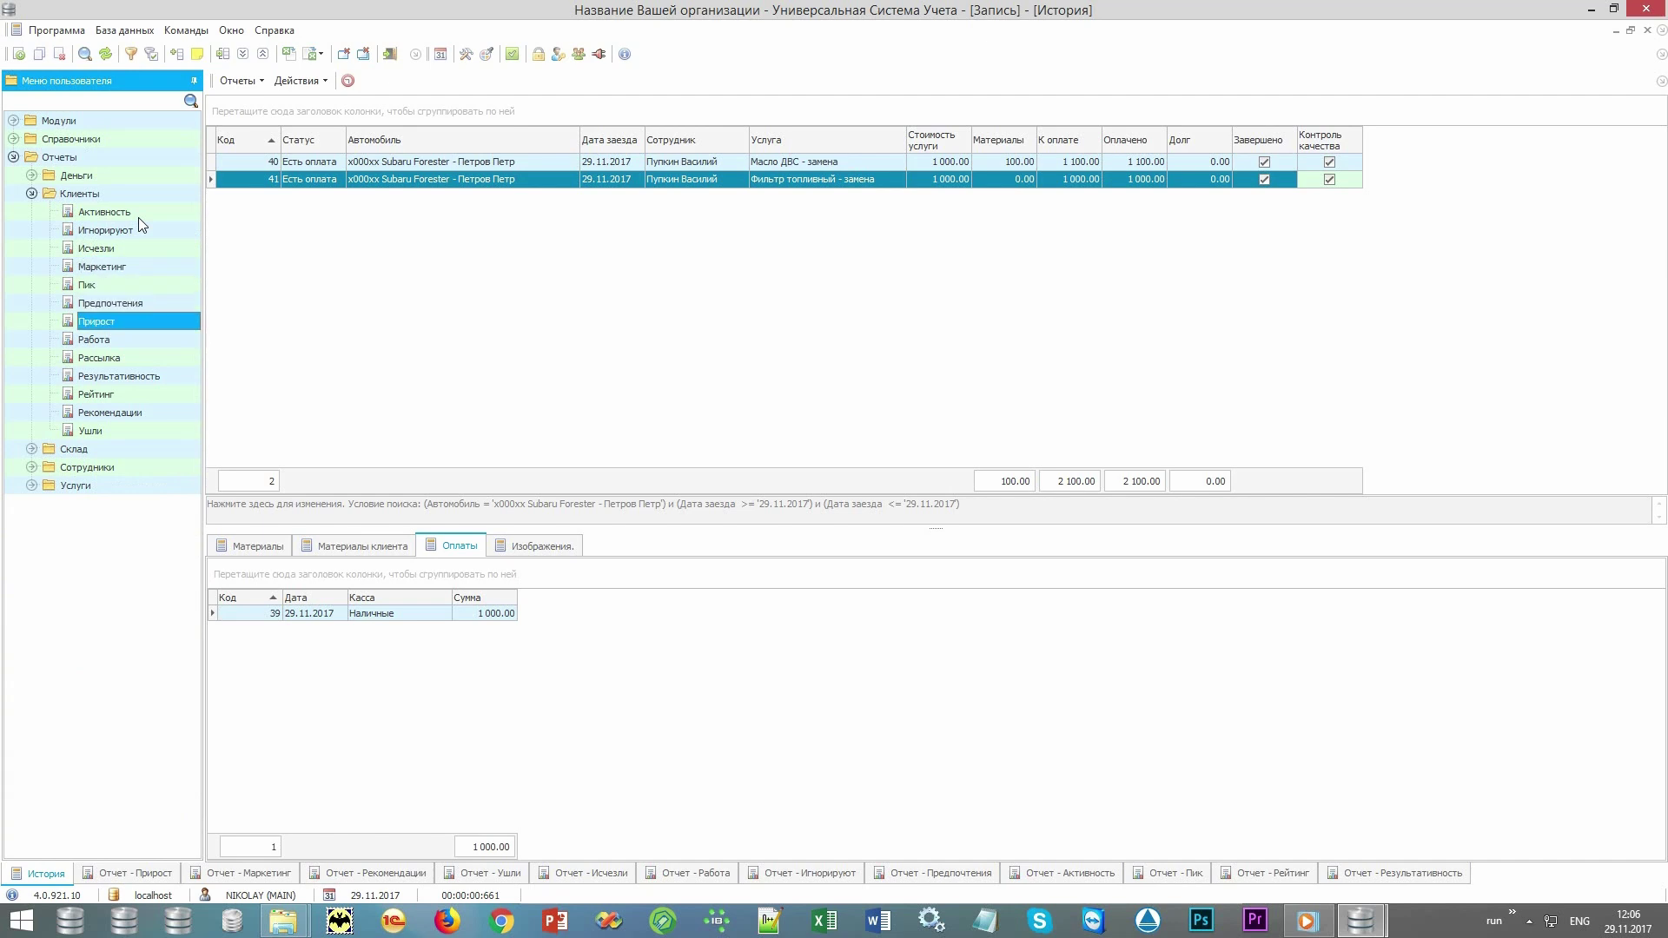
key(Down)
key(Down)
key(Down)
key(Up)
key(Up)
key(Up)
key(Up)
key(Up)
key(Up)
key(Up)
key(Up)
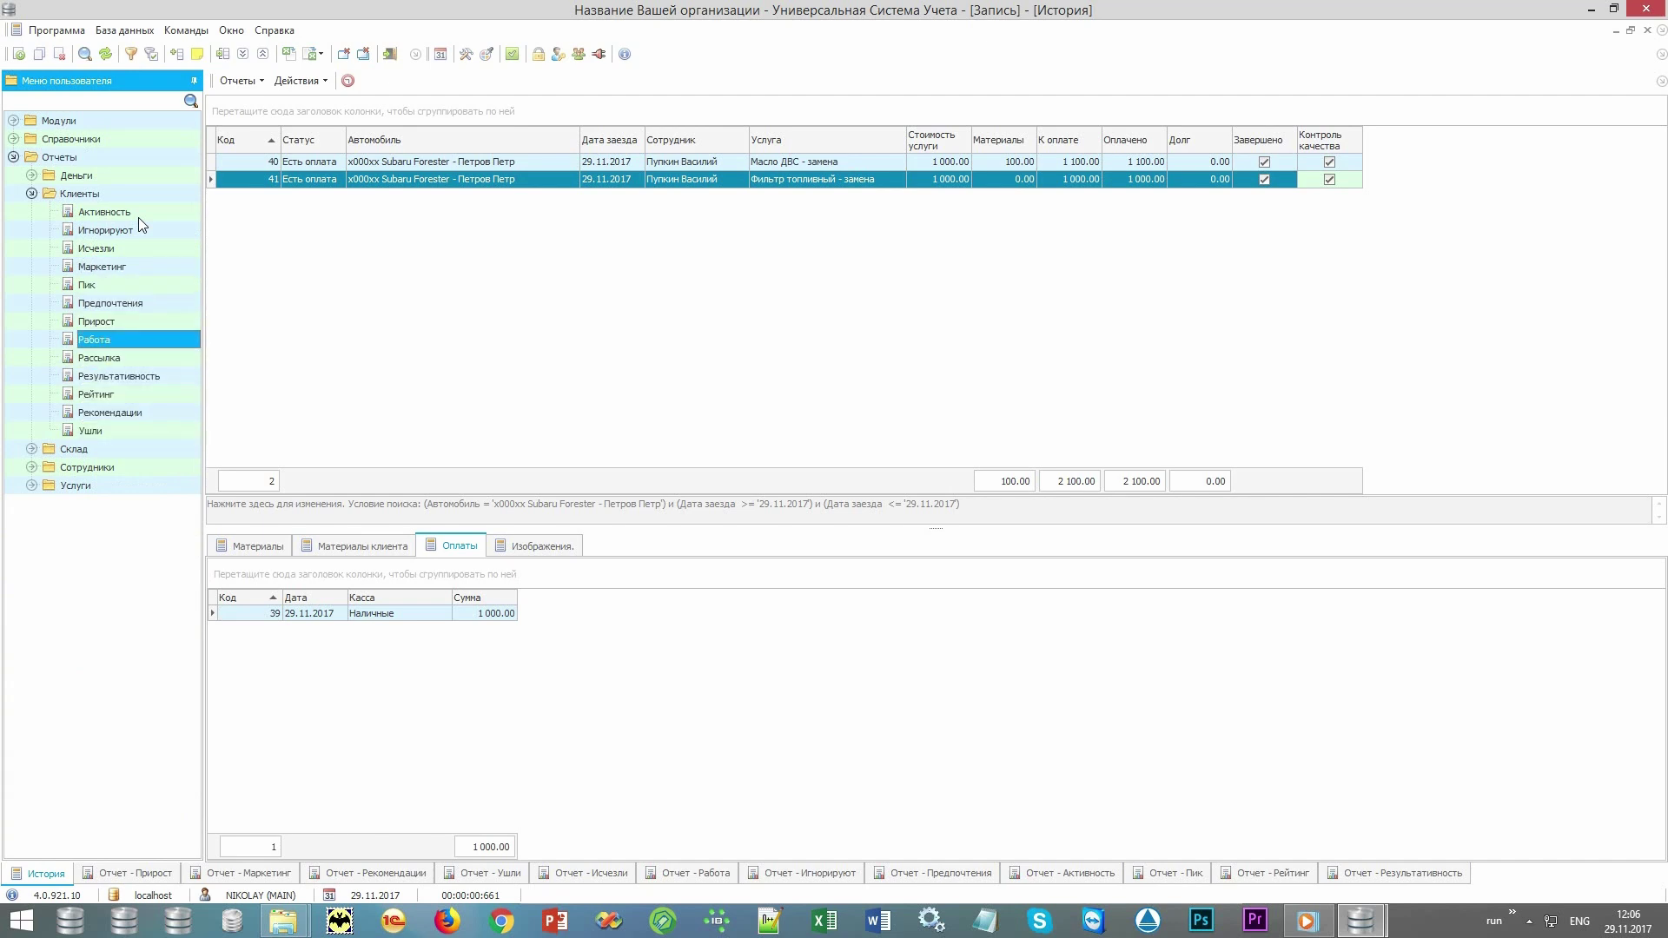
key(Up)
key(Up)
key(Up)
key(Up)
key(Up)
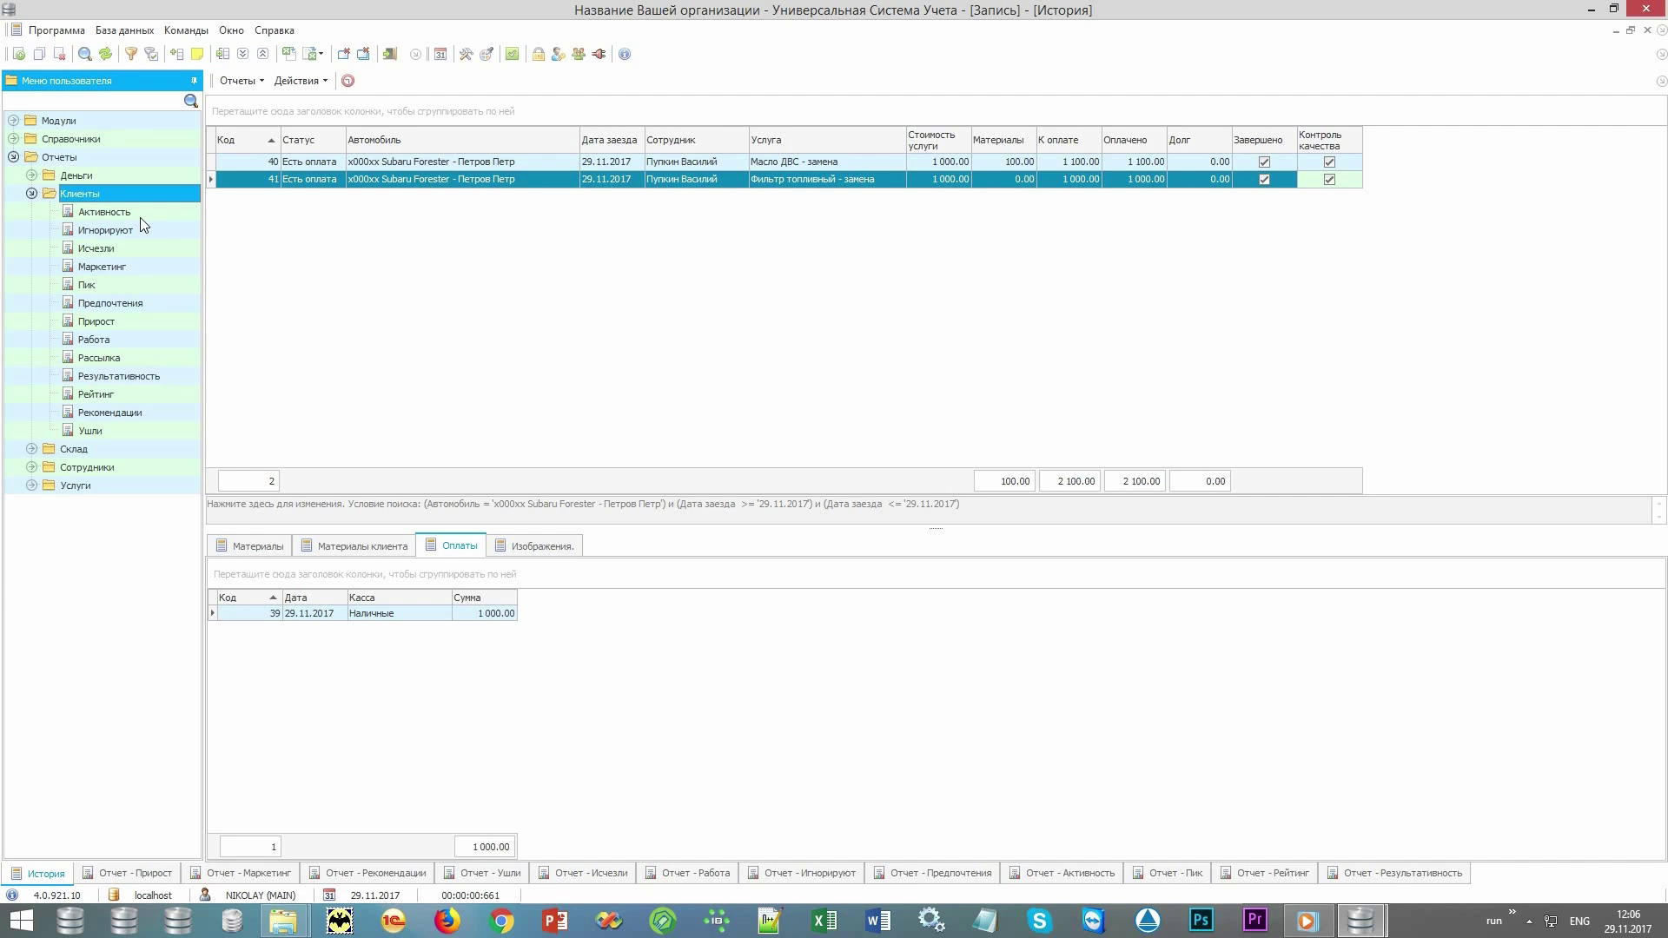
click(139, 876)
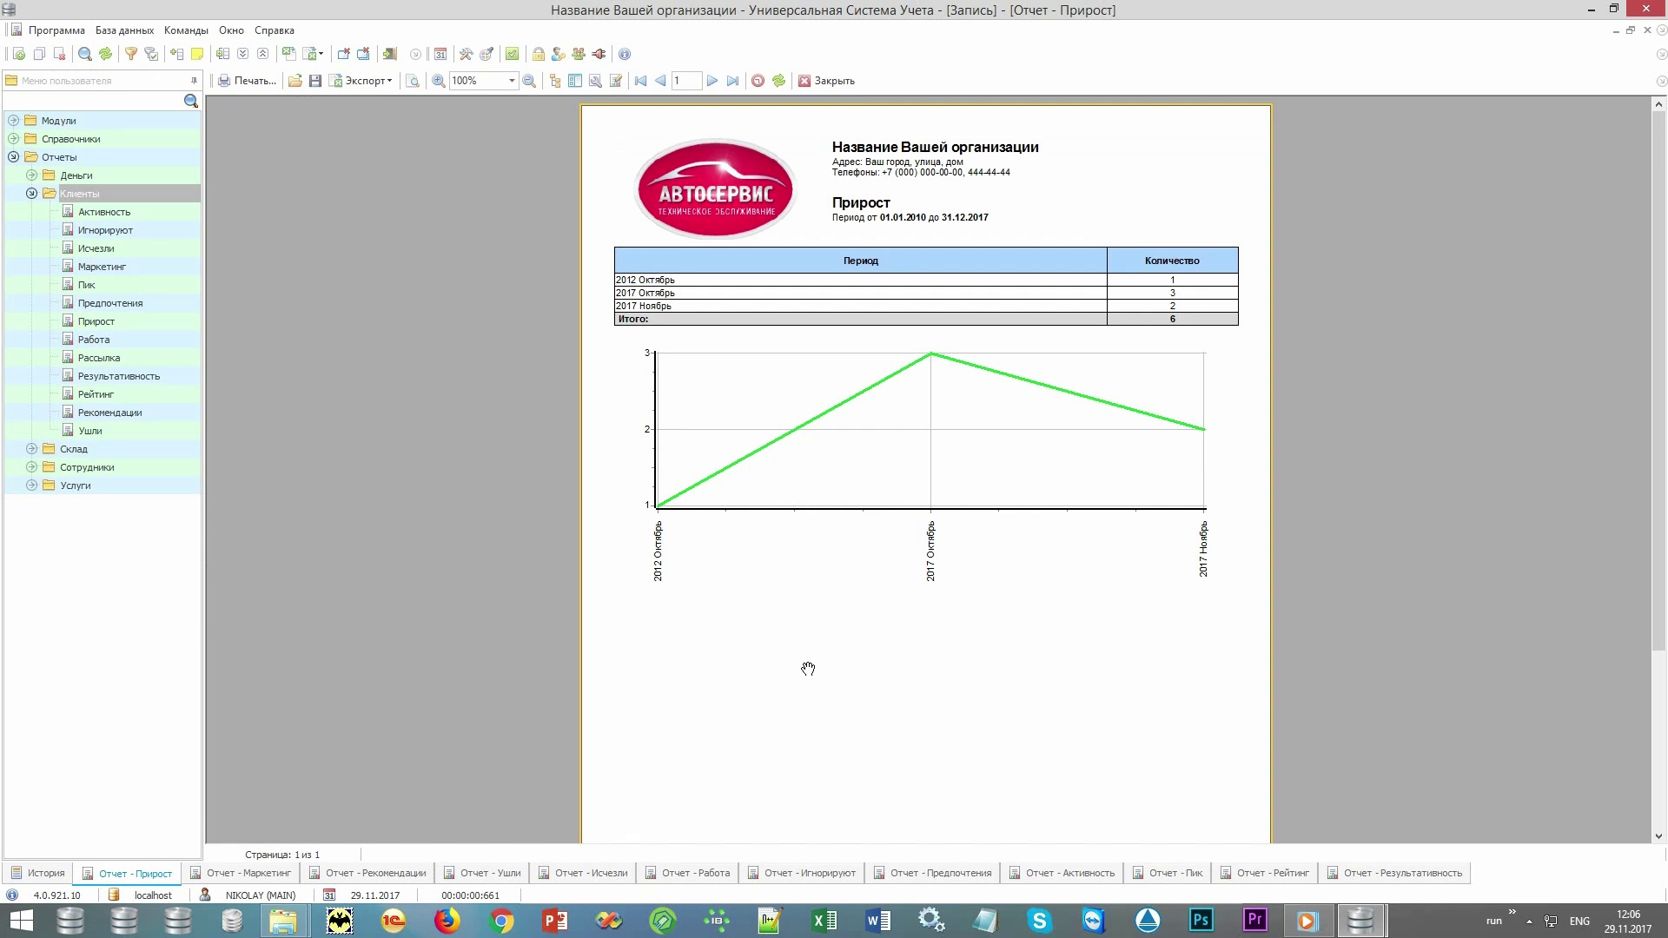
View the Маркетинг report, cycle its pie chart colours, then show the Рекомендации referral report.
click(261, 876)
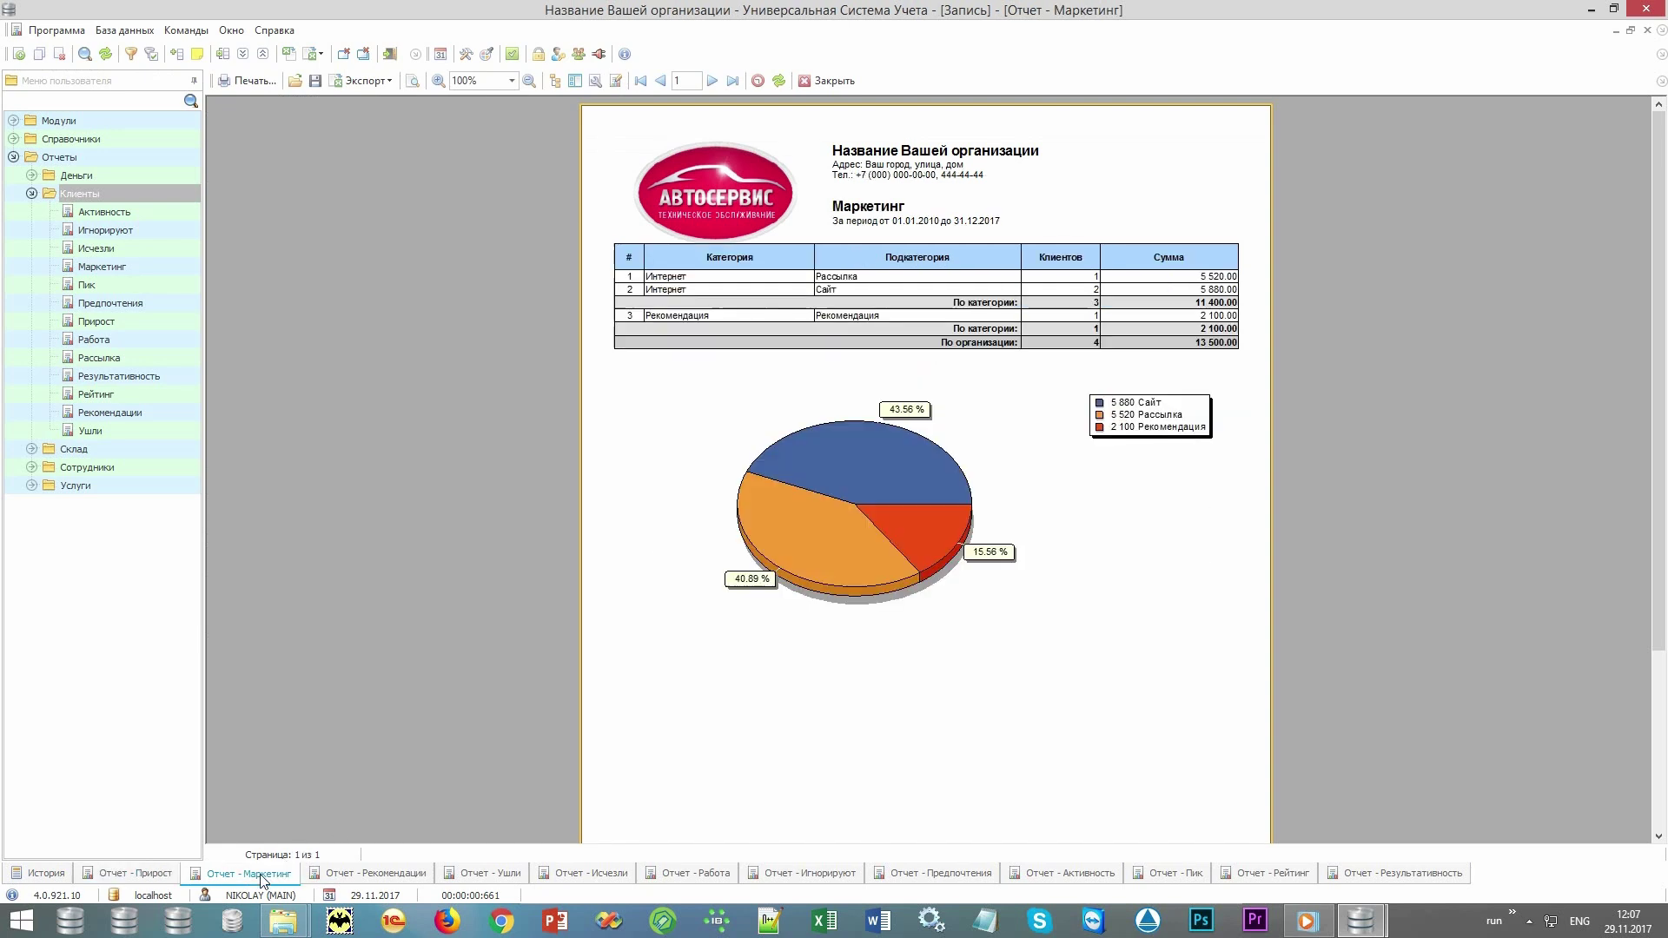
click(869, 471)
click(860, 487)
click(904, 541)
click(370, 872)
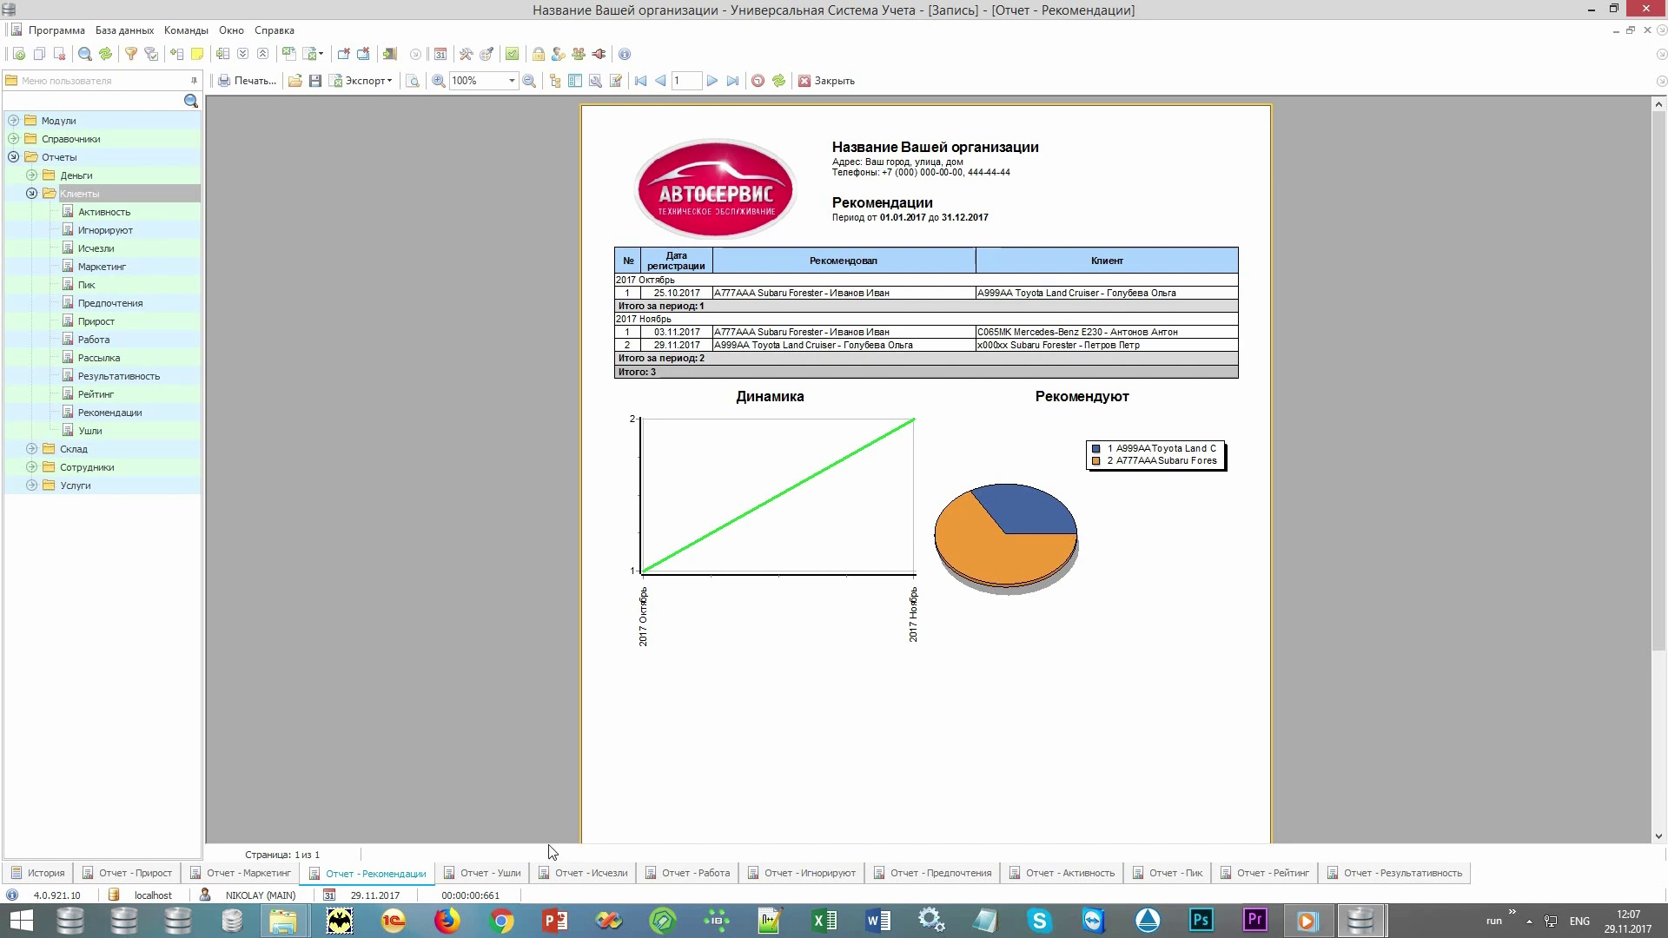
View the Ушли report, then switch to the Исчезли lapsed-clients report.
click(484, 877)
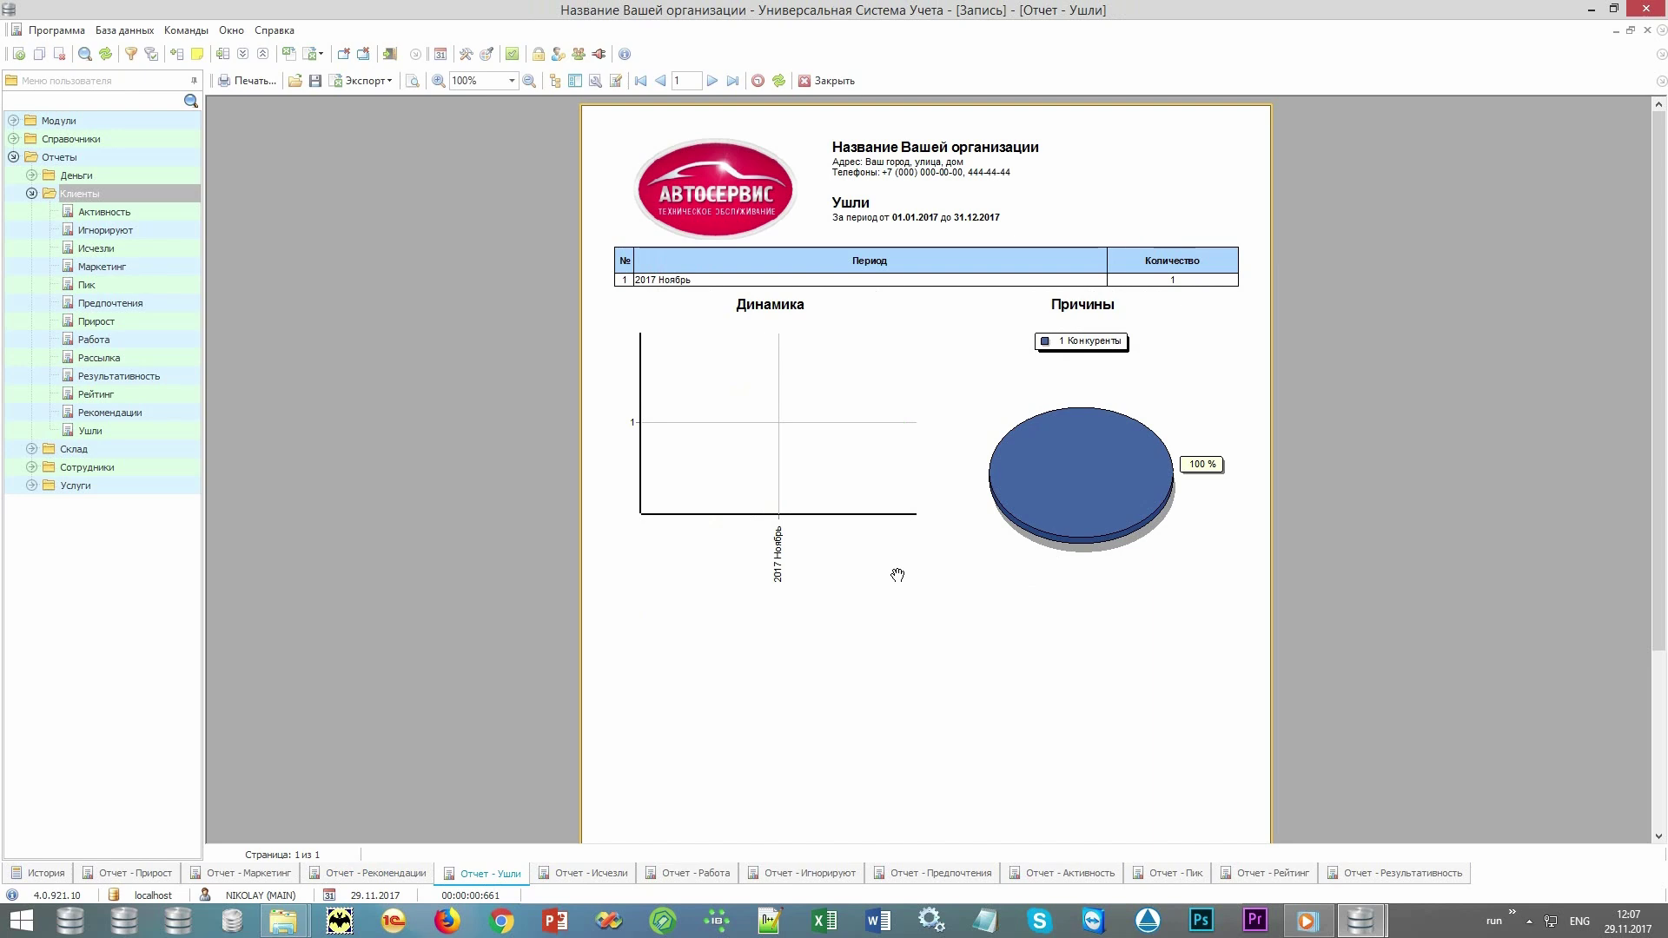
click(586, 881)
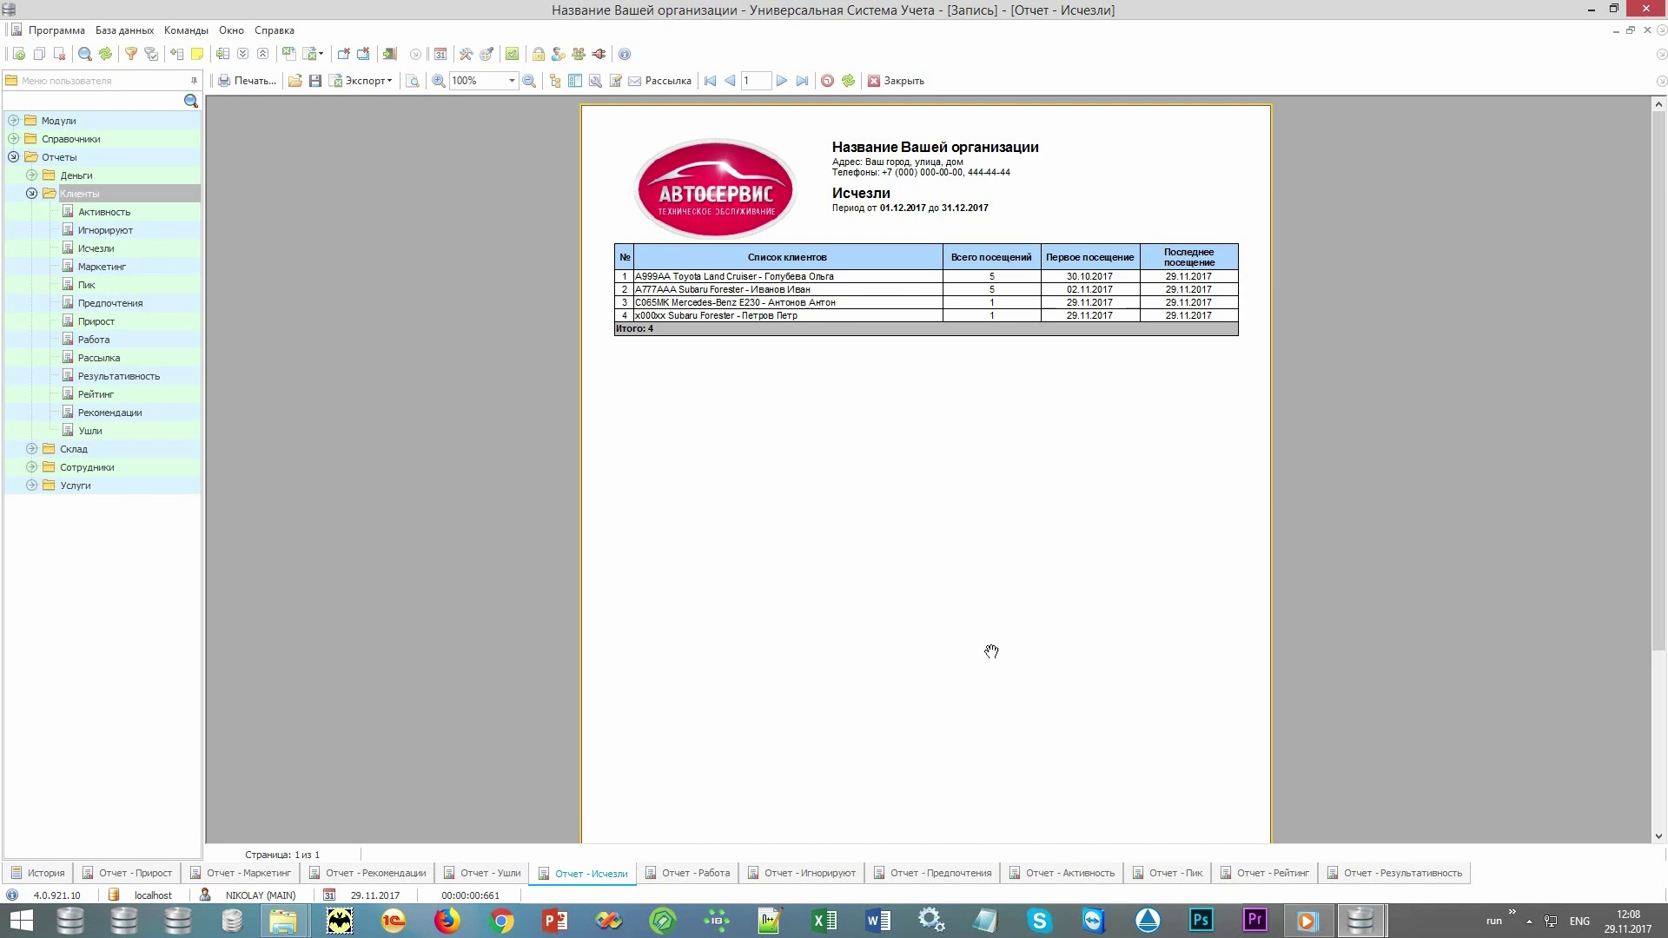
View the Работа report, then switch to the Игнорируют report with its 60% / 40% pie chart.
click(693, 875)
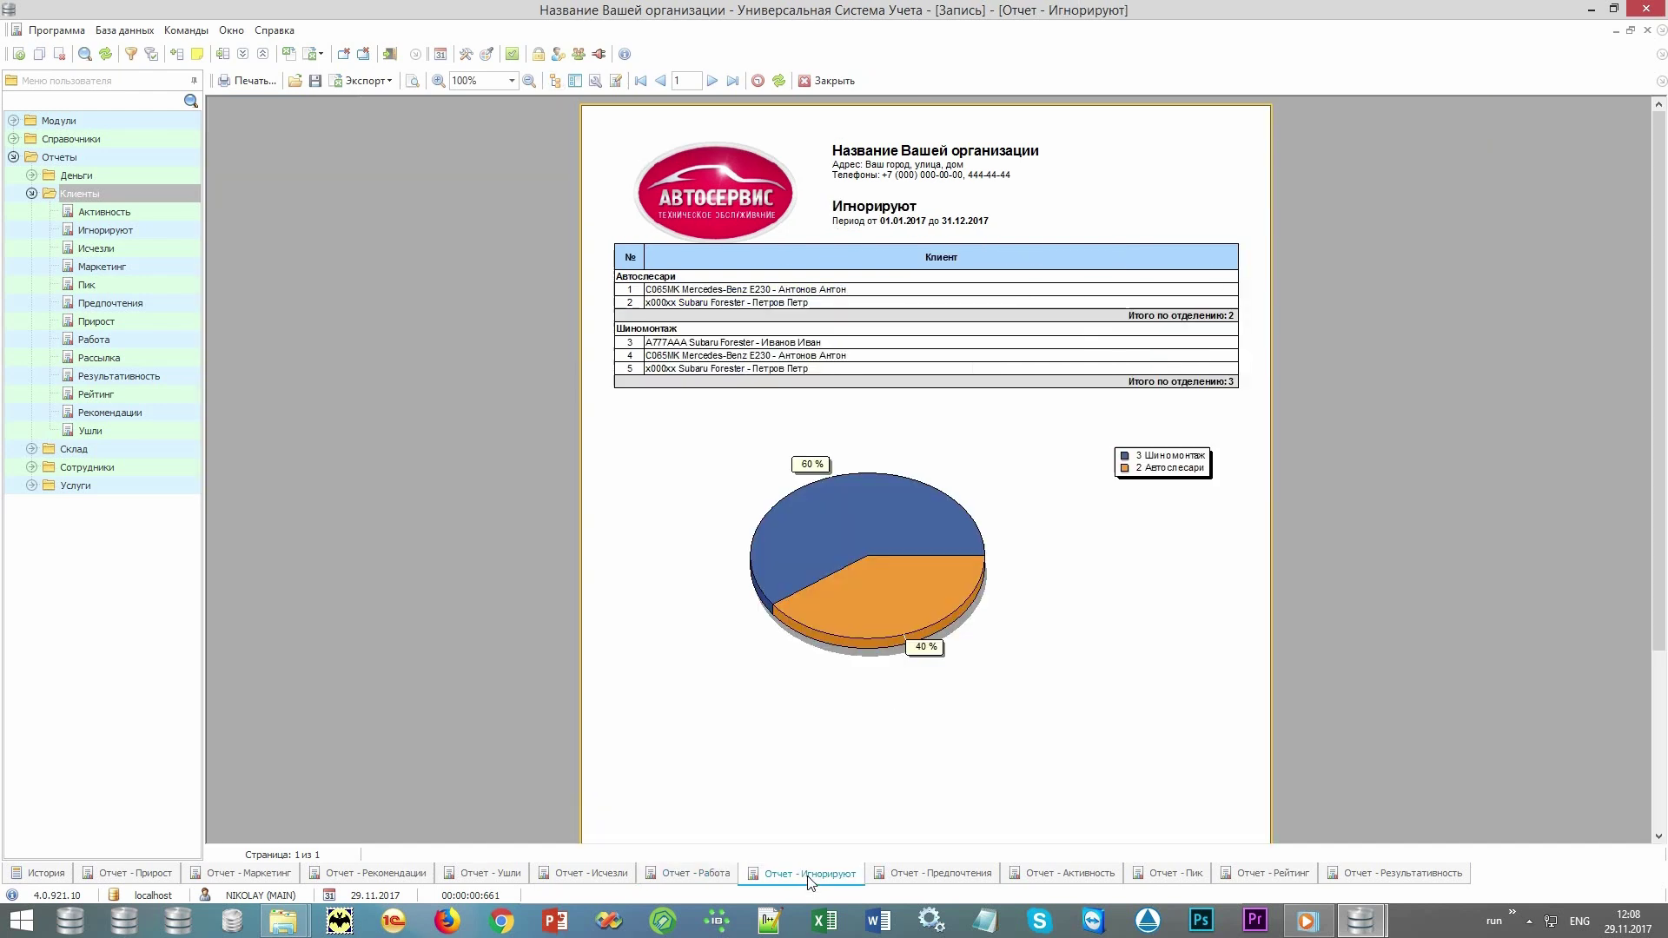
click(808, 874)
Step through the Предпочтения, Активность and Пик reports to the Рейтинг report totalling 15 400.00.
click(904, 876)
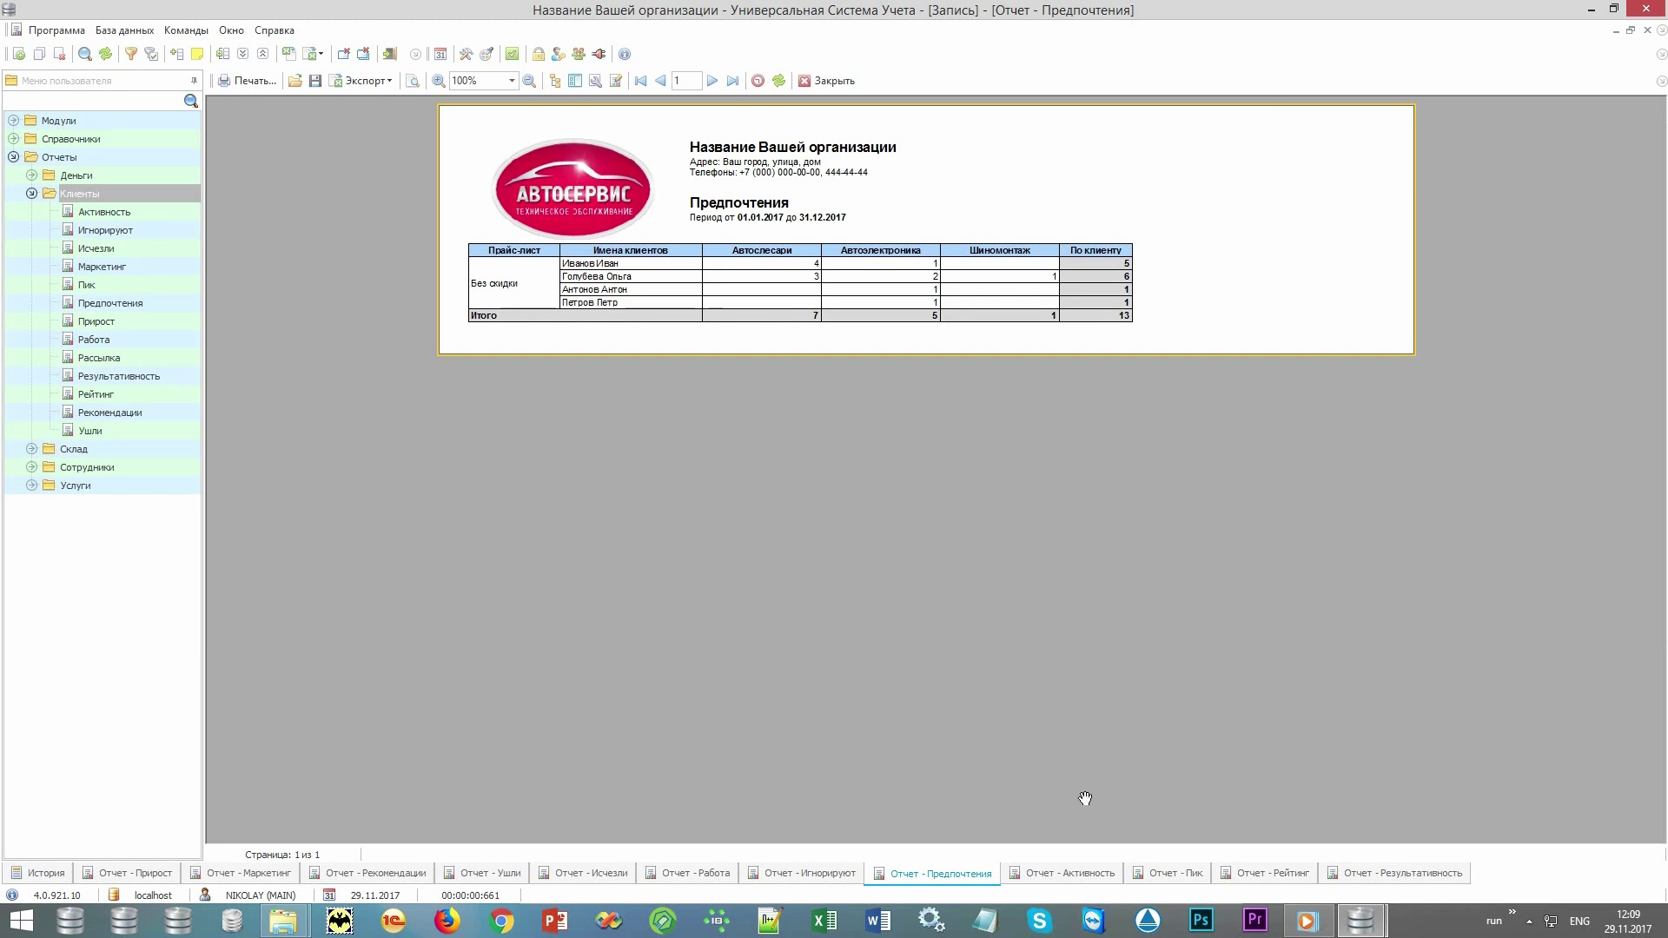
click(1070, 879)
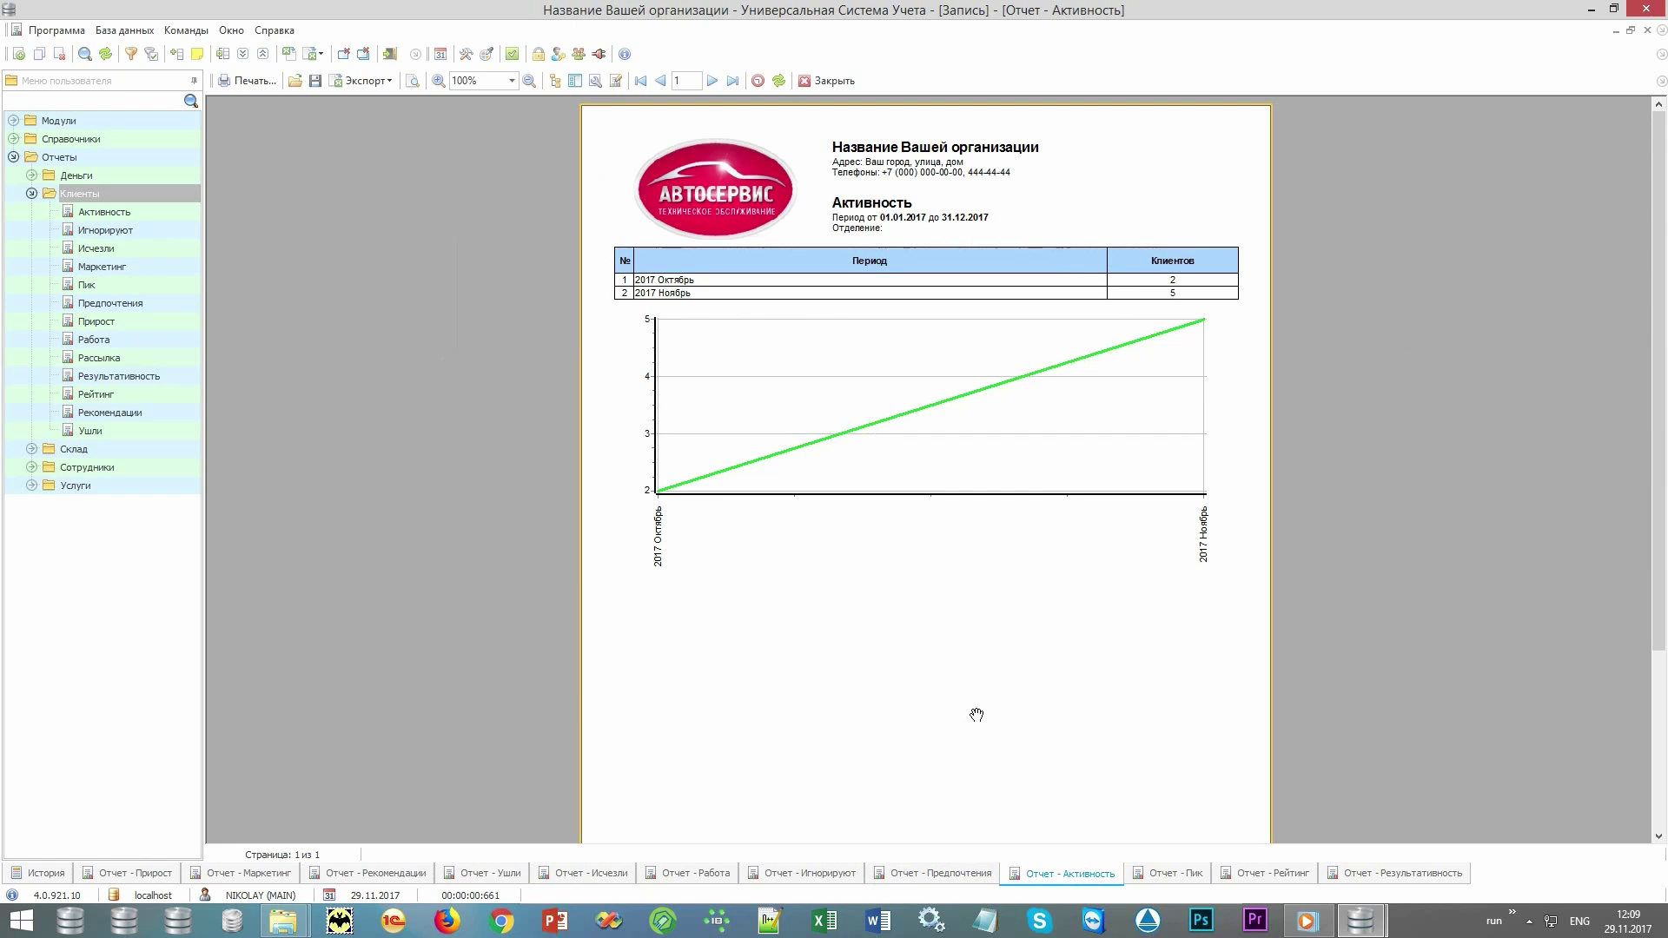
click(1166, 879)
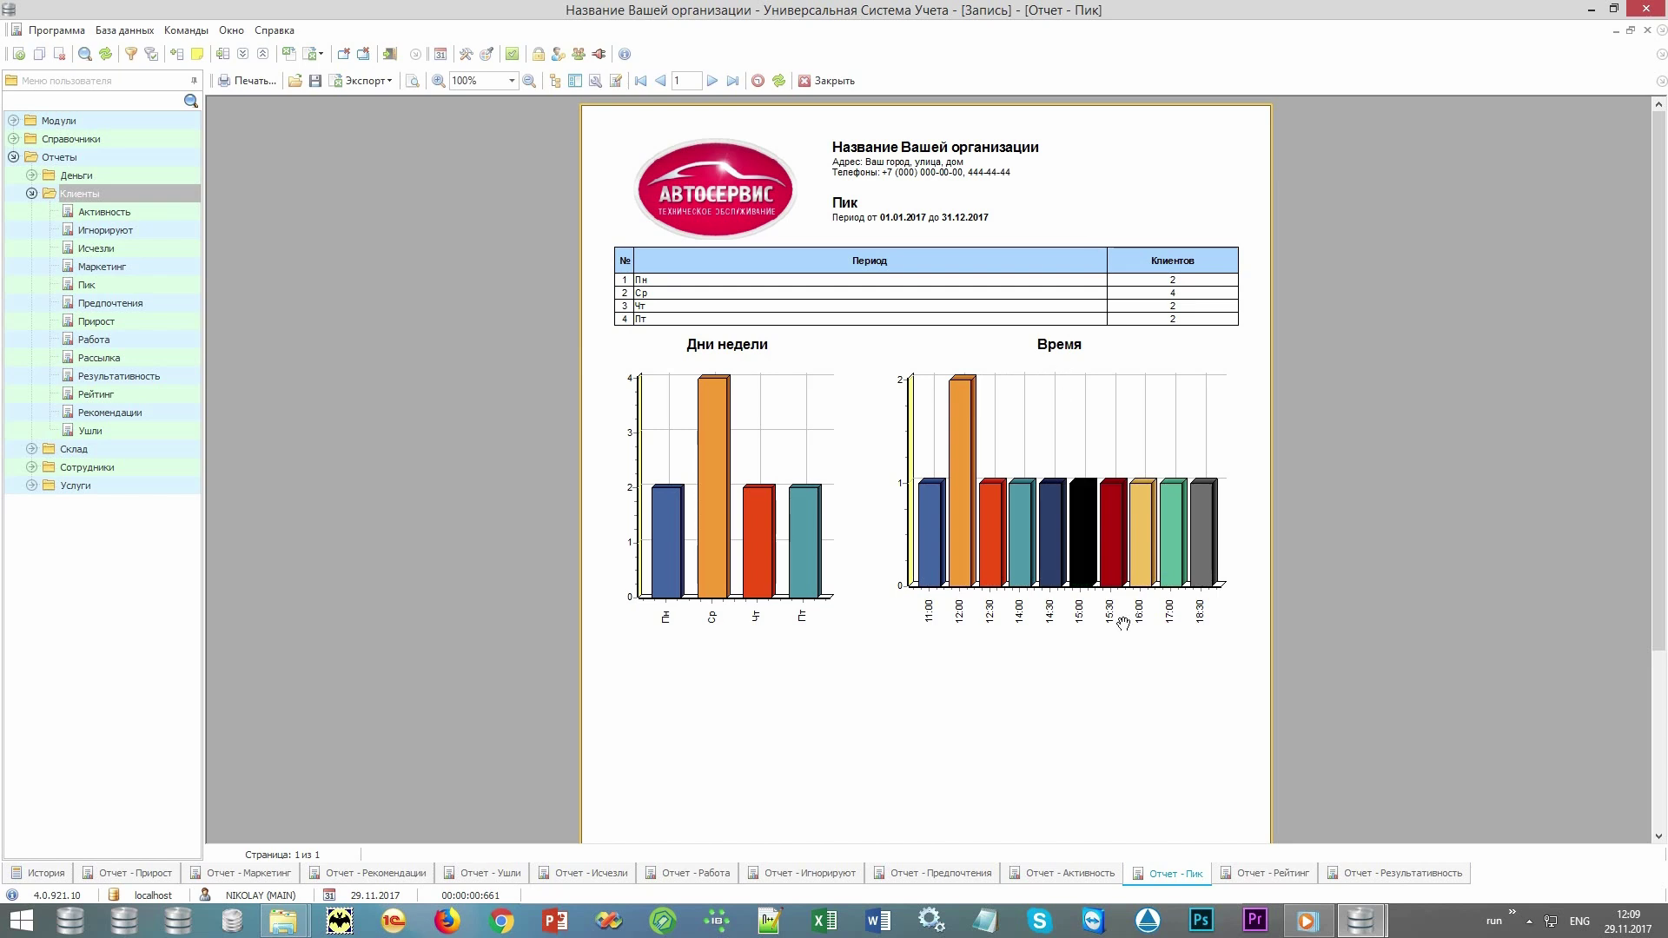
click(1254, 873)
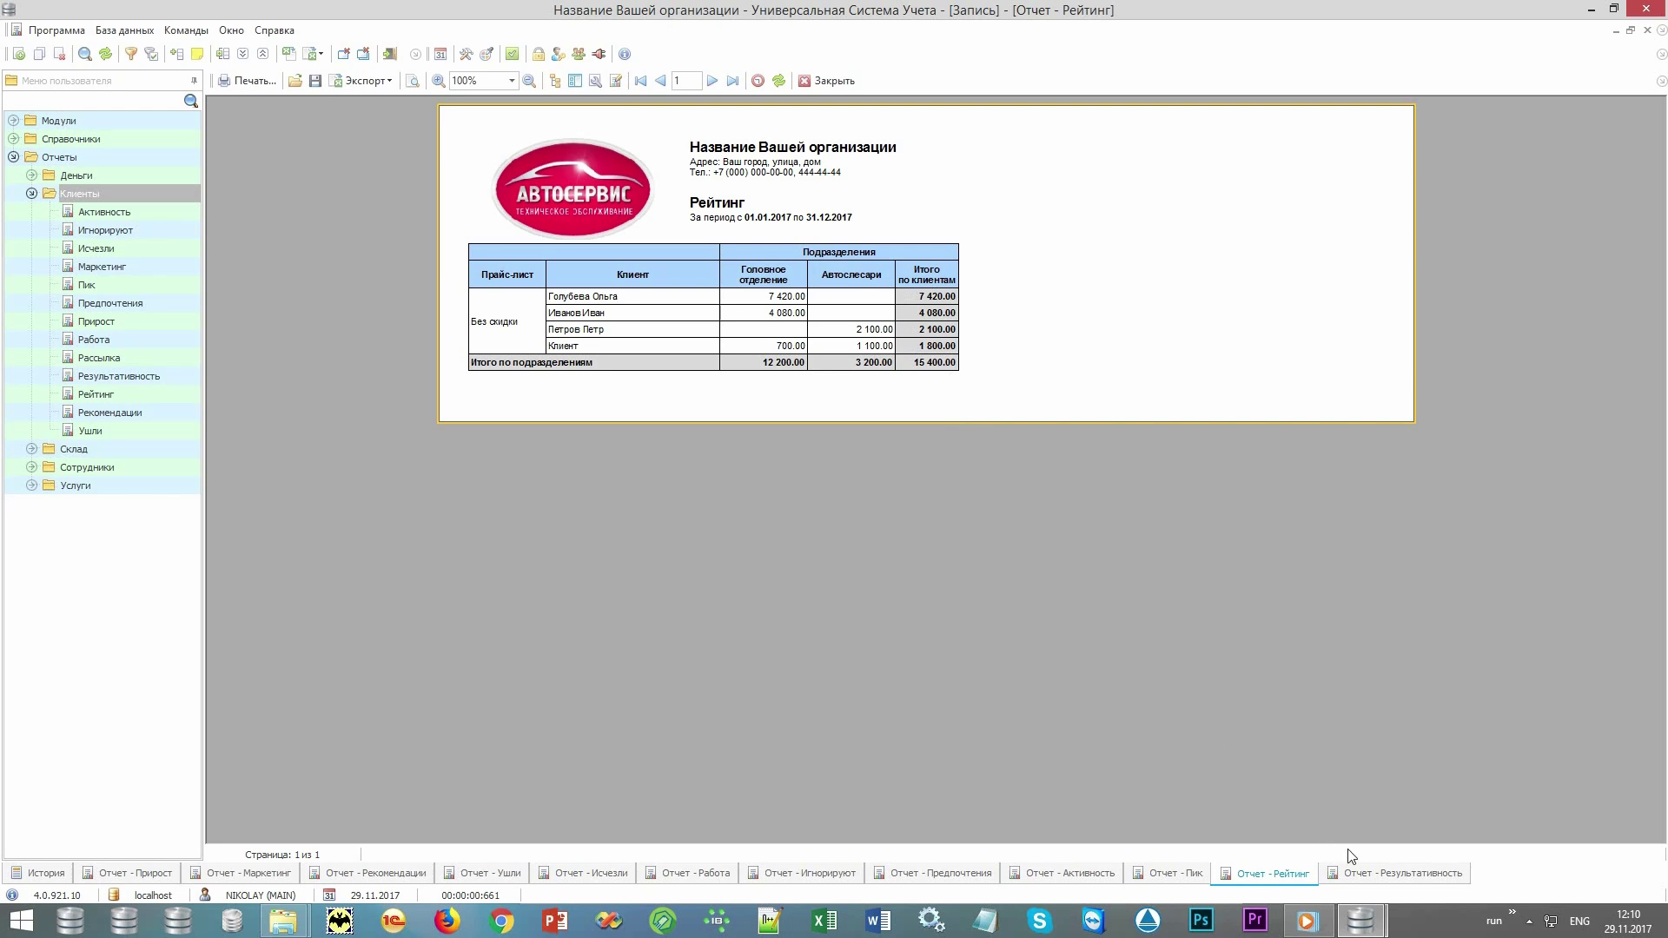
Display the 2017 Результативность report: 16 requests, 13 orders, 81.25% average effectiveness.
click(1379, 882)
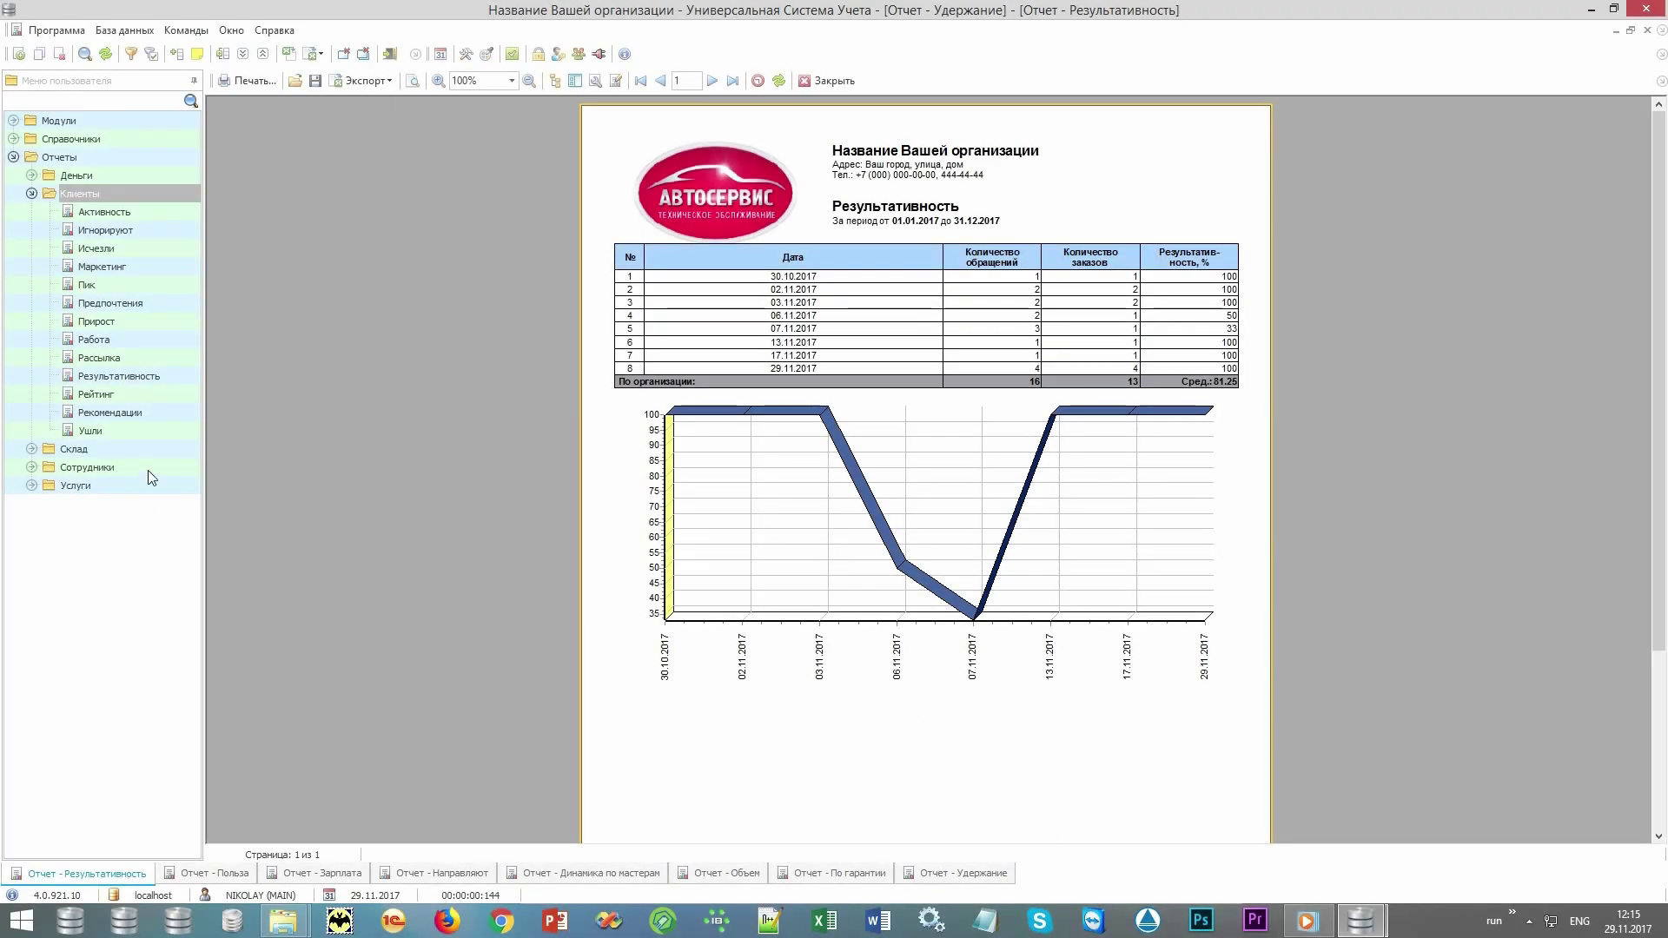
Expand the Сотрудники report group to list Зарплата, Польза, Удержание and other reports.
double_click(148, 471)
Collapse Клиенты, view the Польза report, then the Зарплата report totalling 1 830.50.
click(31, 193)
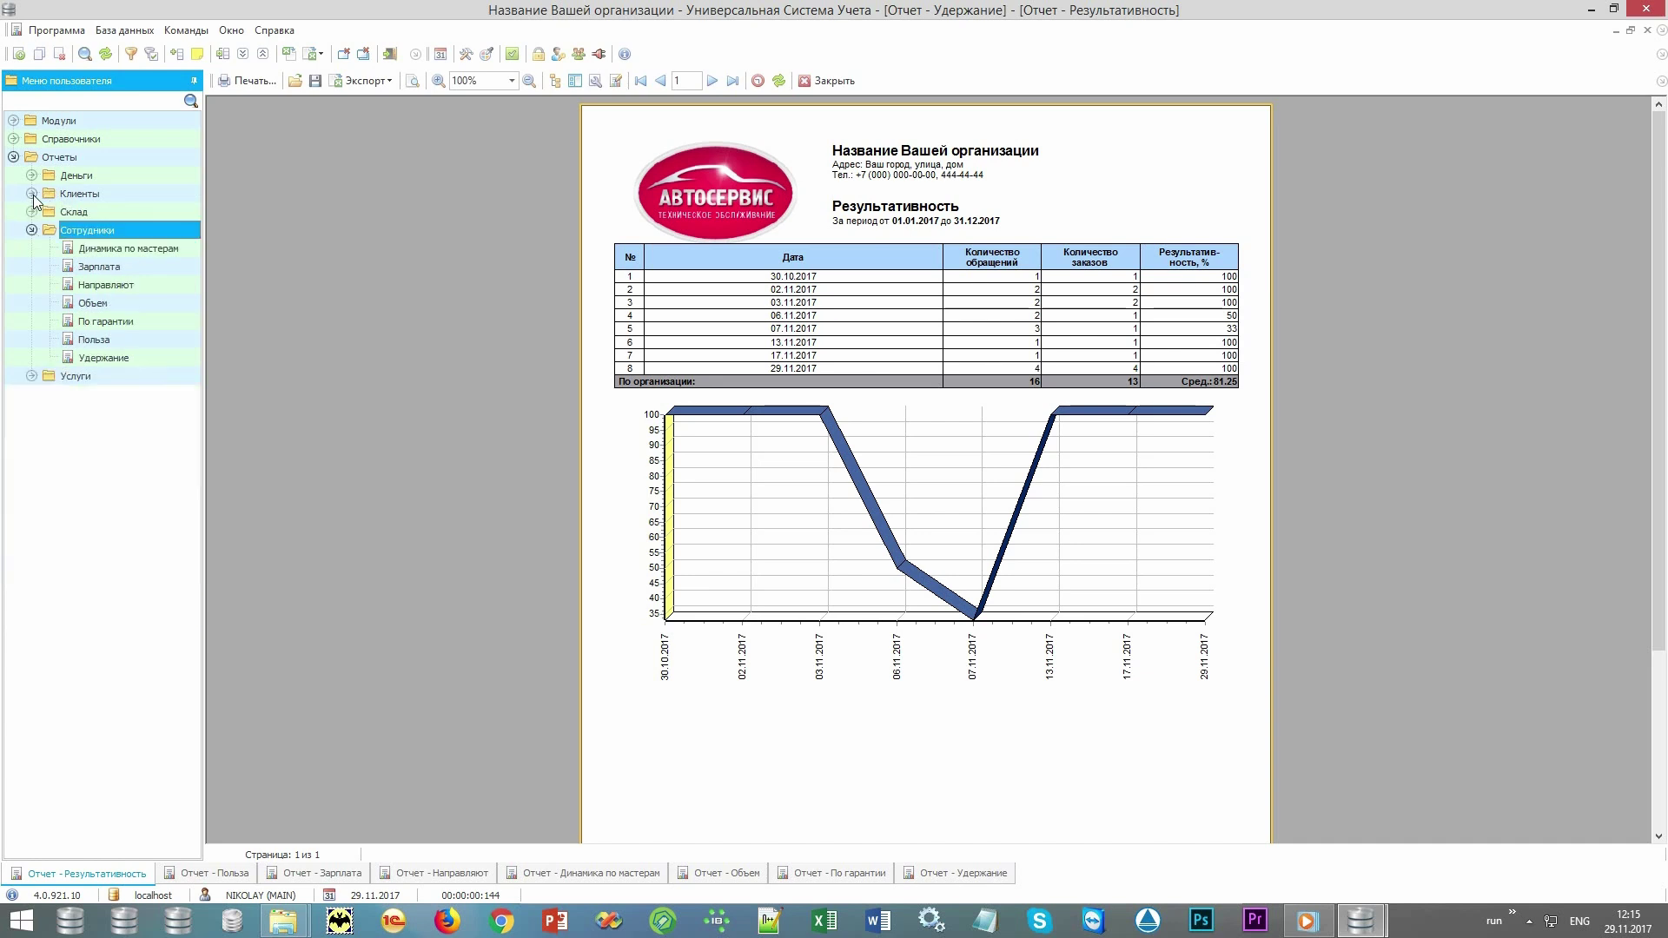
click(132, 338)
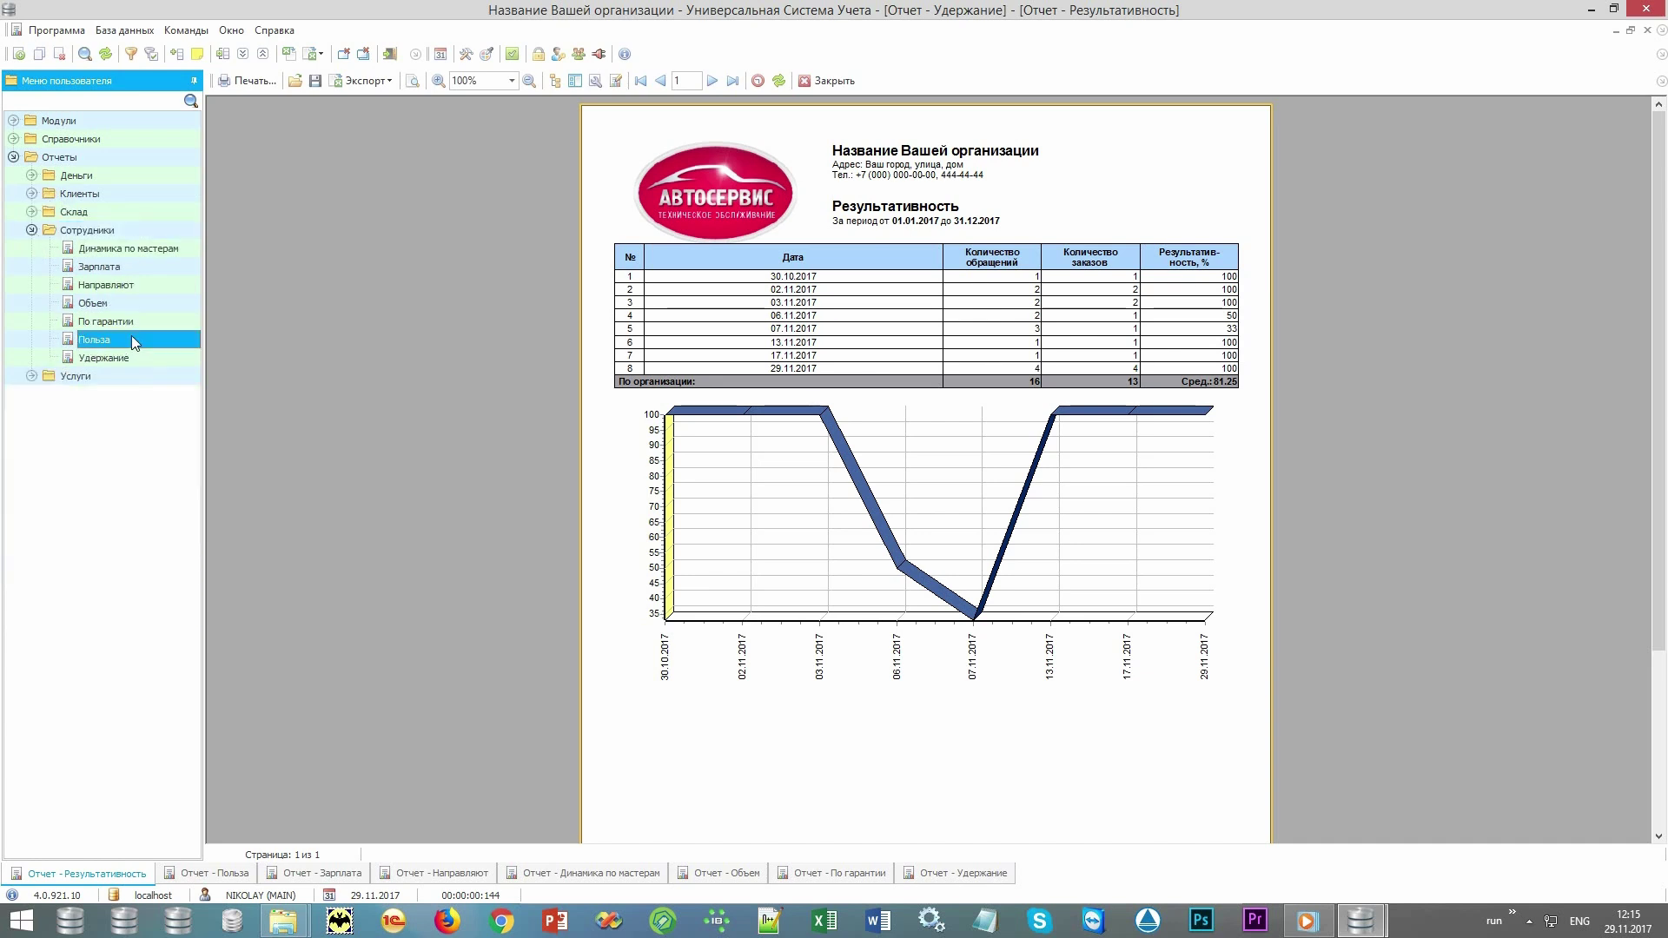
click(197, 874)
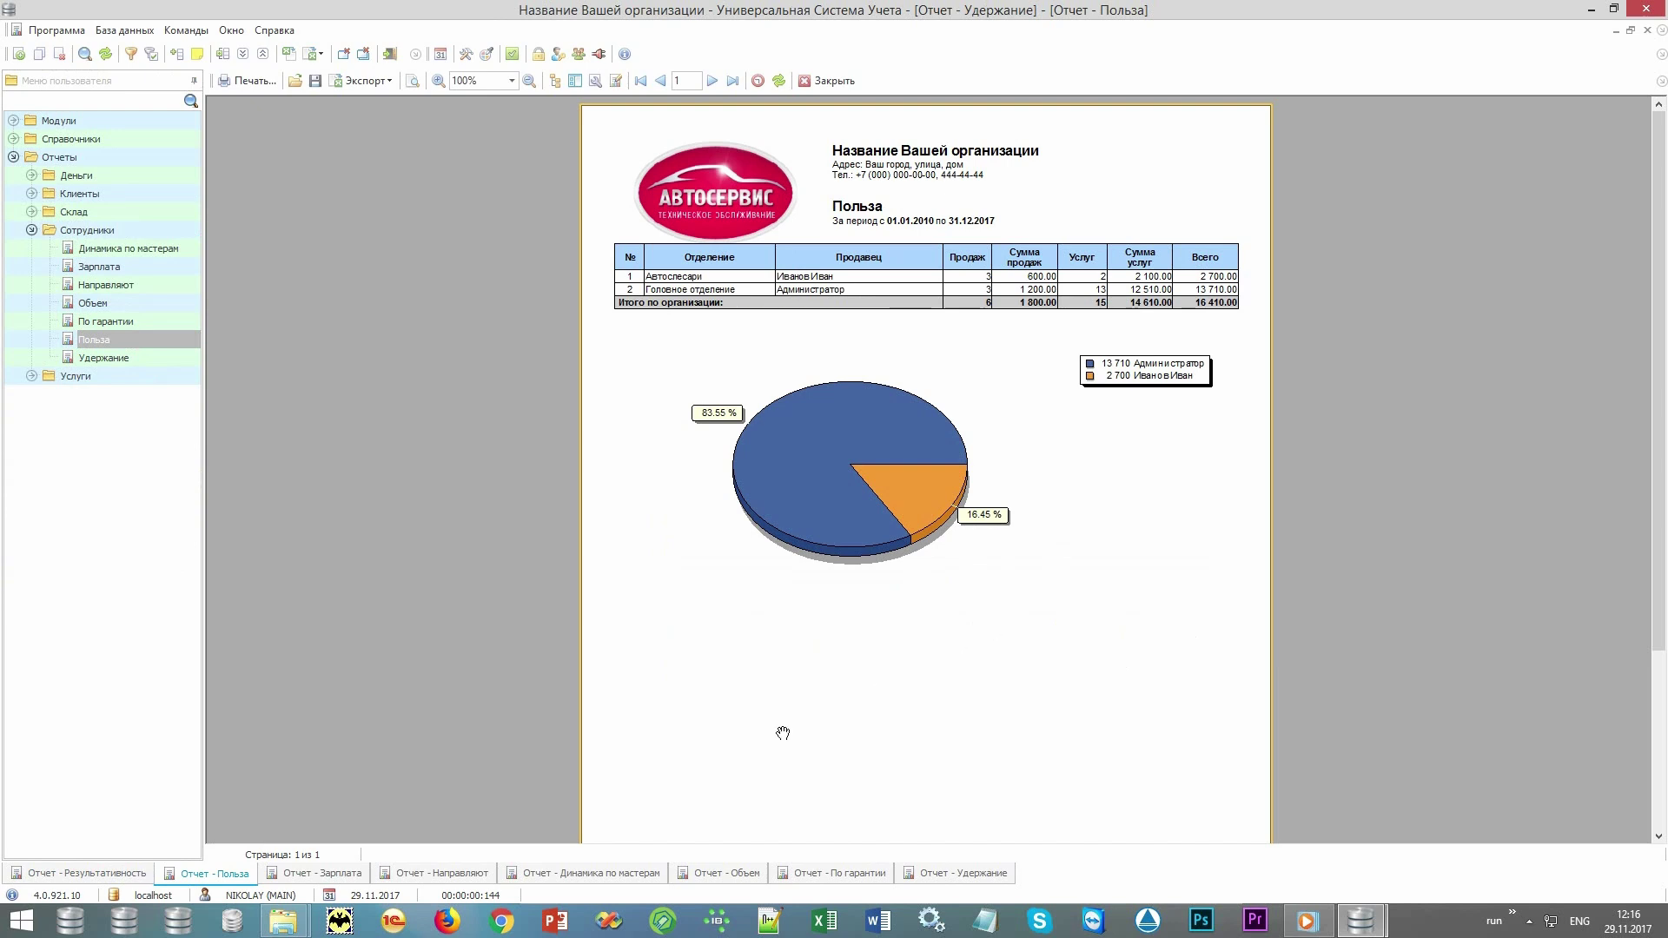
click(308, 874)
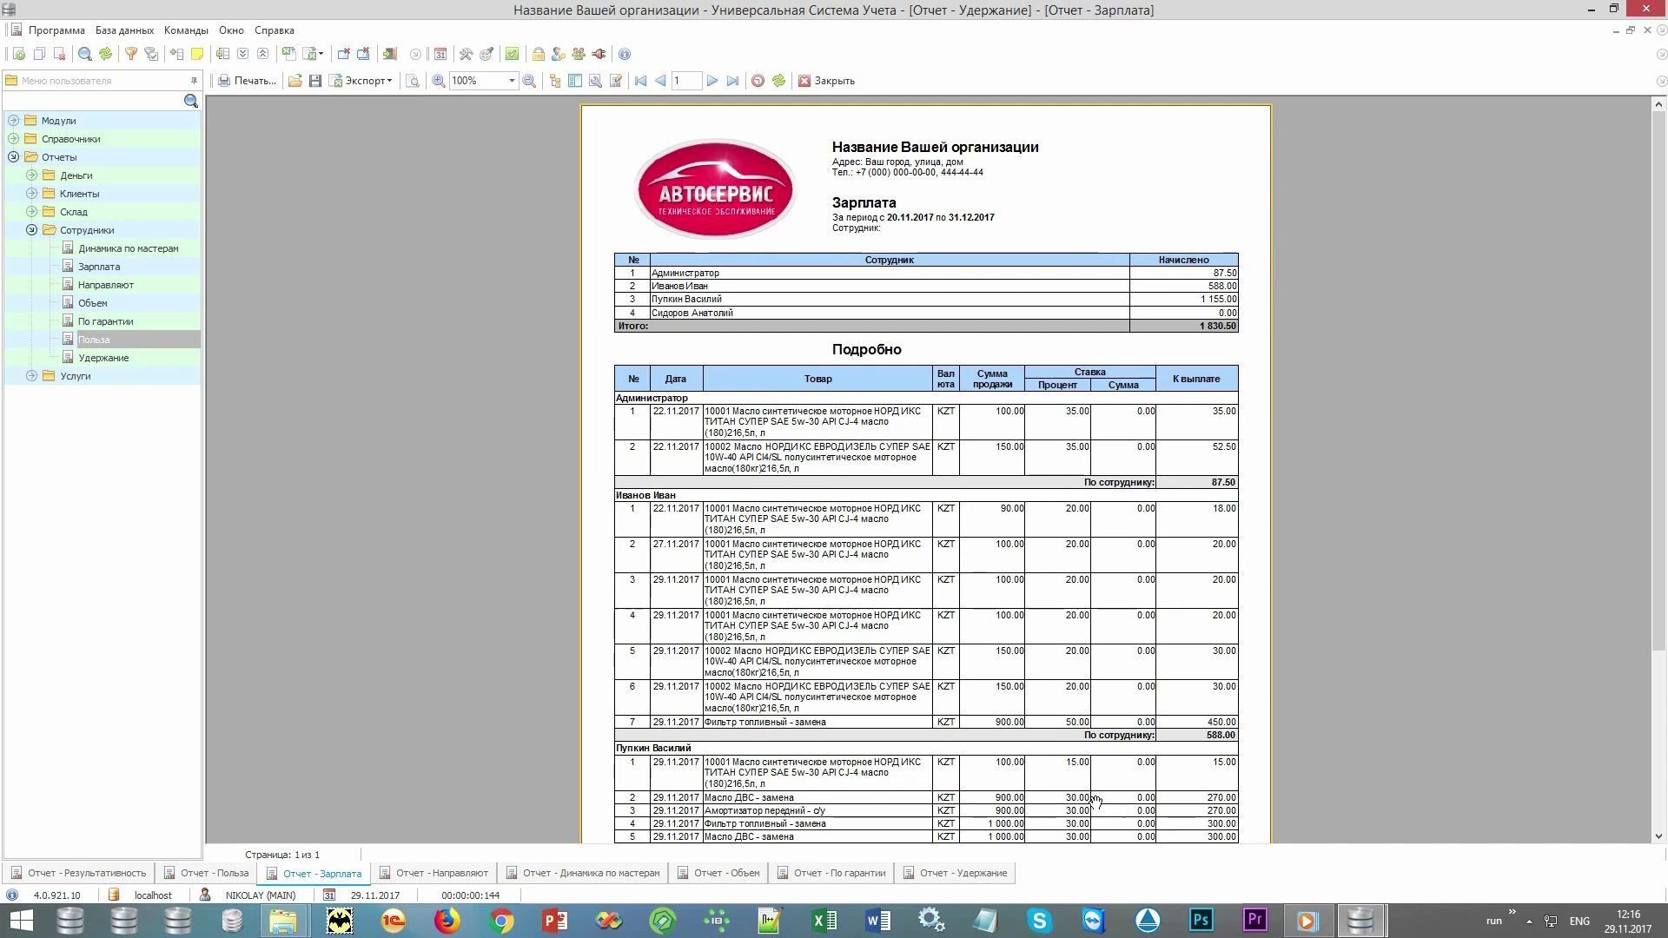
Display the 2017 Направляют report: 12 600.00 self-referrals, 2 000.00 employee referrals, pie chart.
click(407, 874)
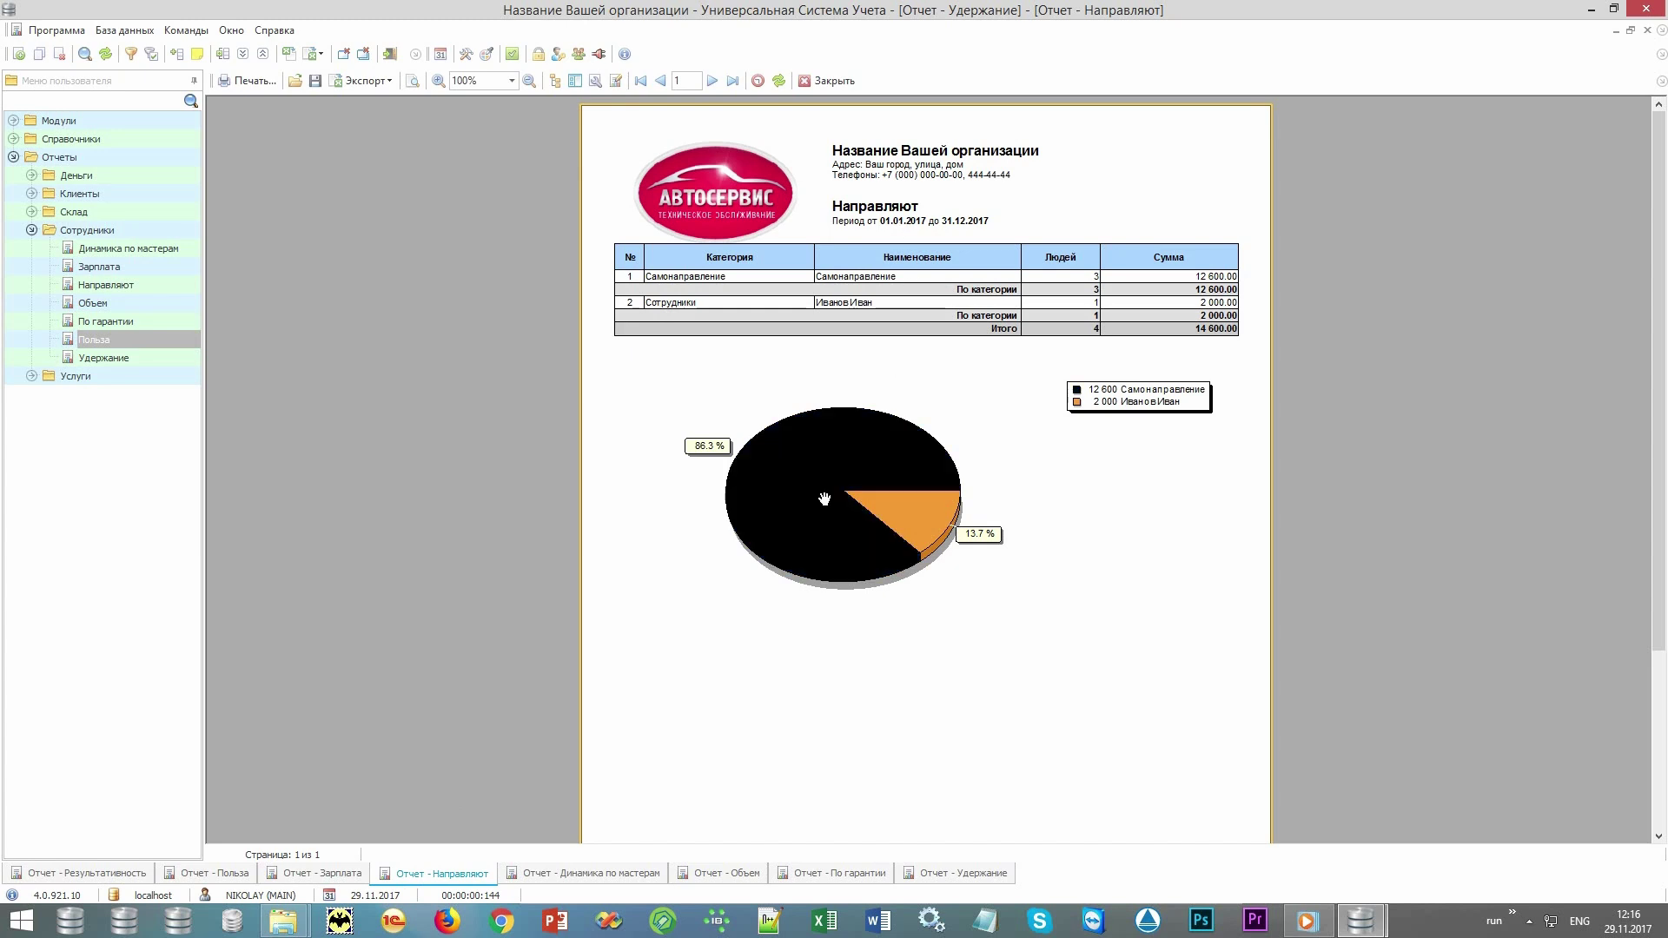
View the Динамика по мастерам report, then the Объем service-volume report totalling 17.5.
click(582, 876)
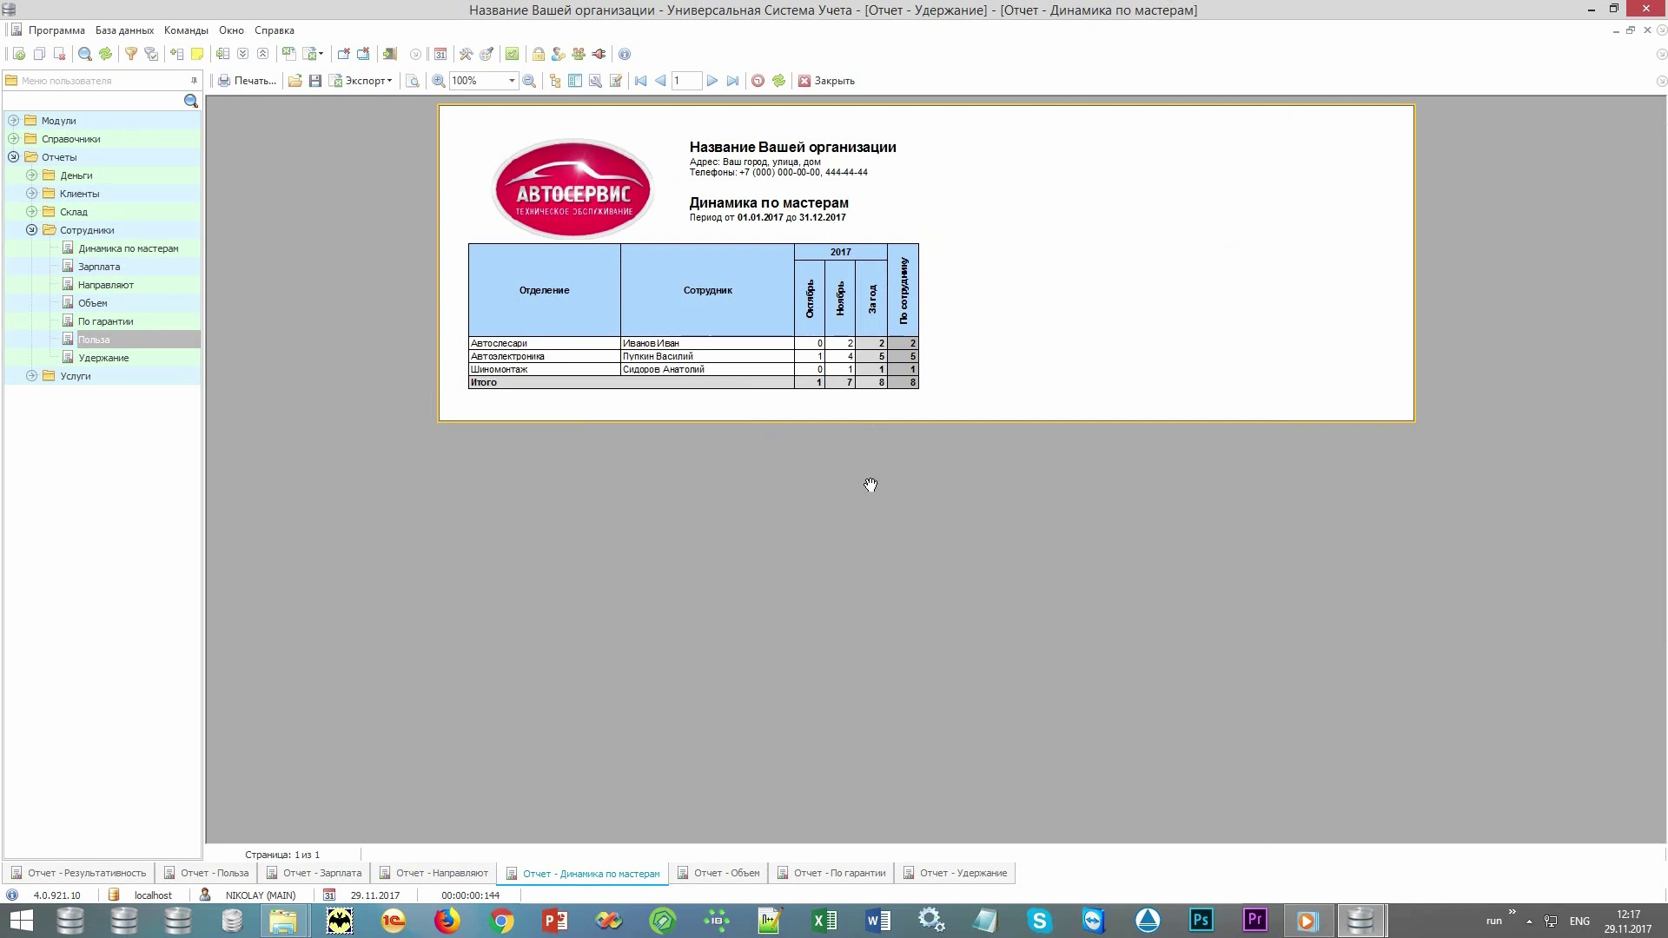
click(710, 874)
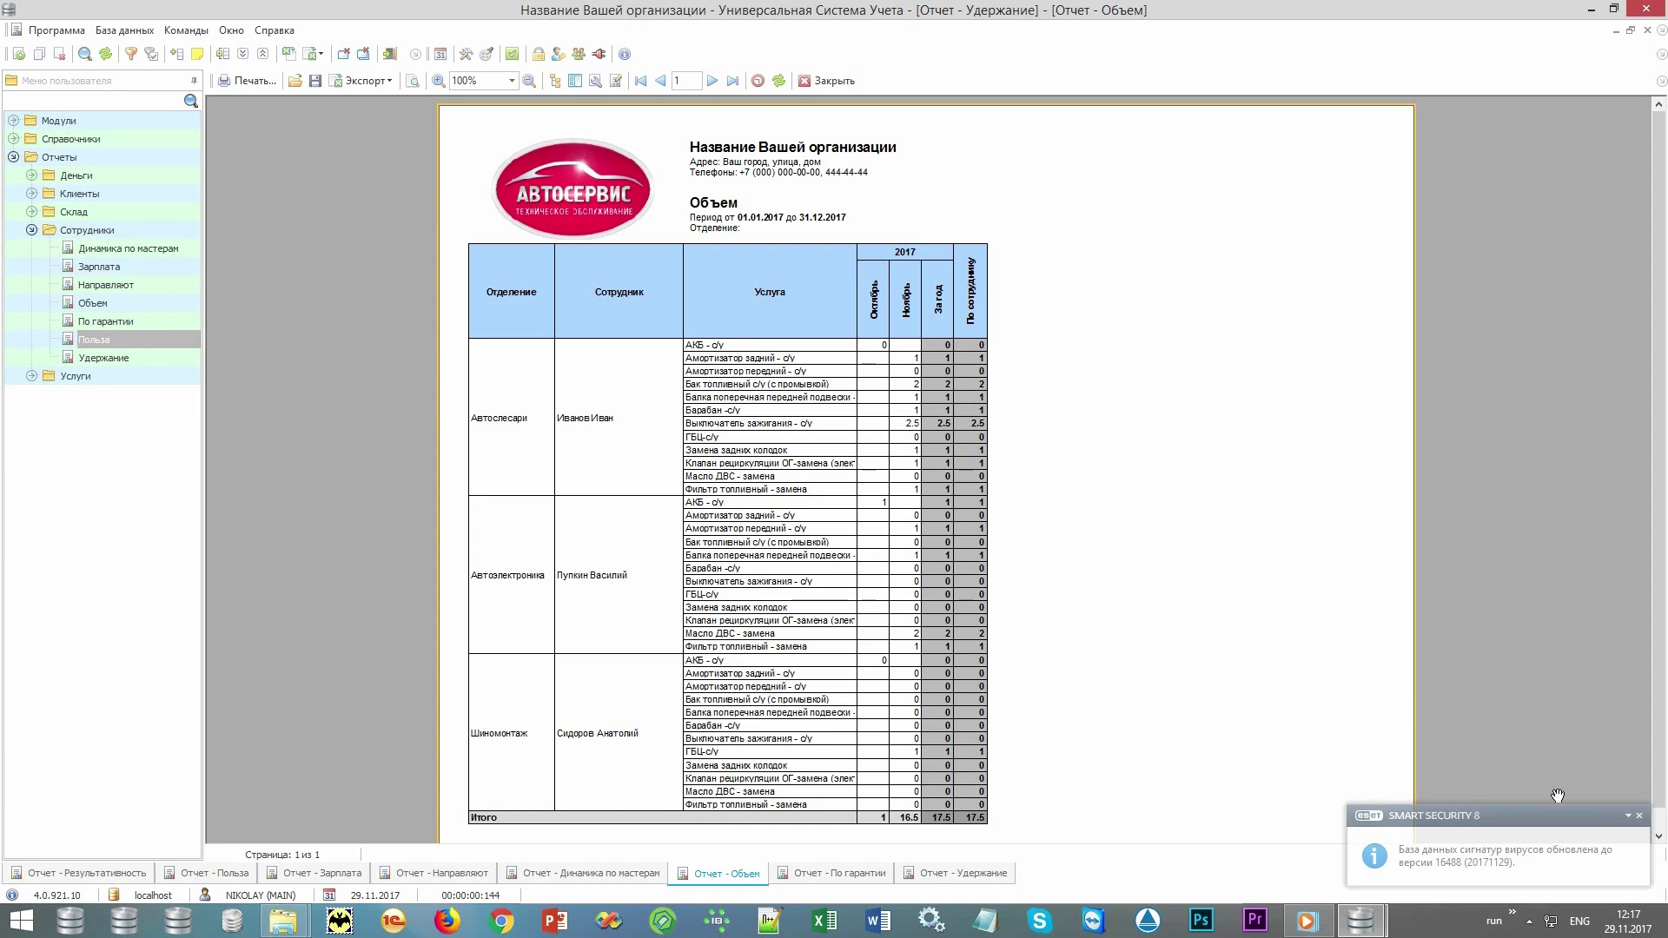
Dismiss the ESET notice and display the По гарантии report with one Автоэлектроника case.
click(1640, 819)
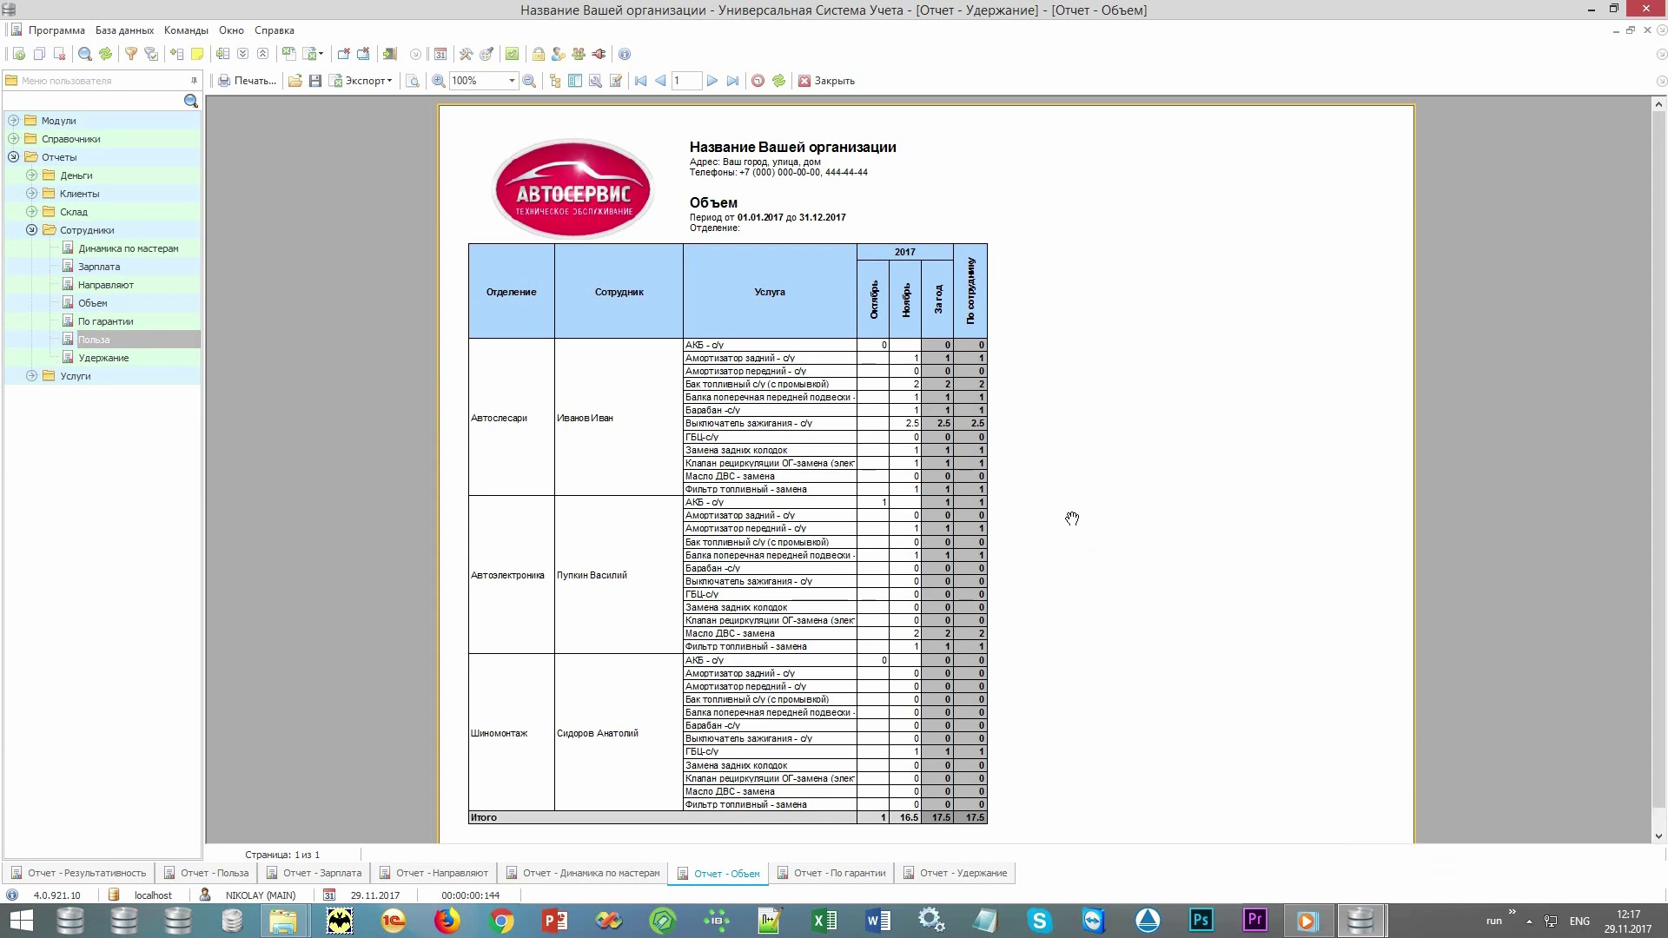
click(843, 874)
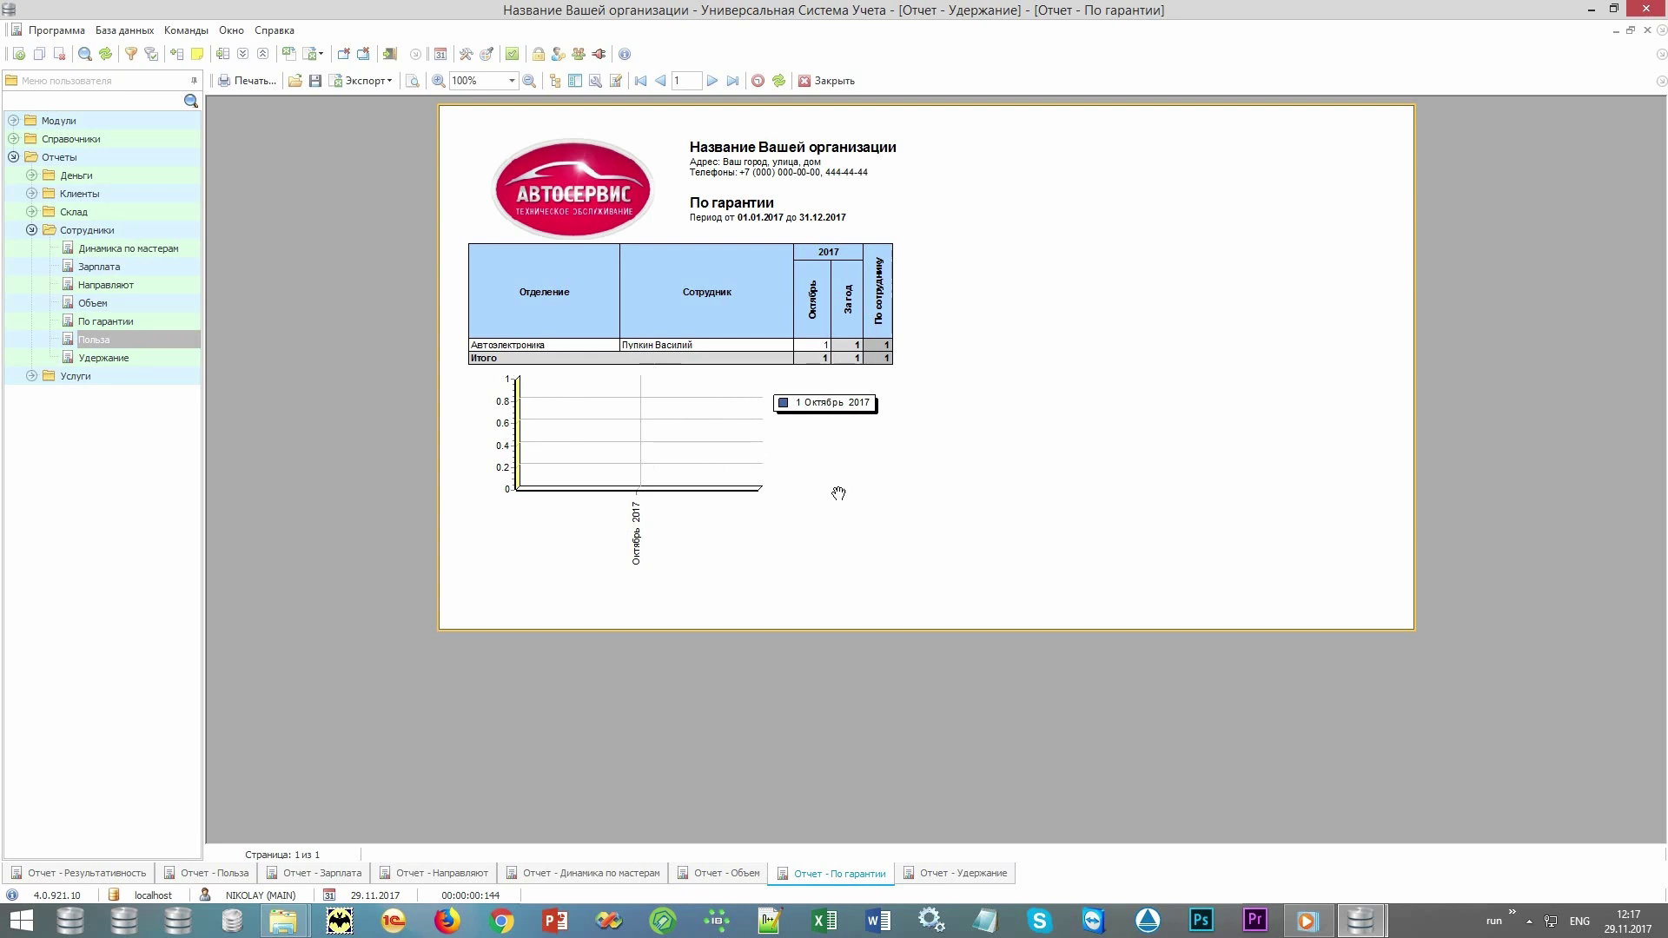
Display the 2017 Удержание report: 7 first-time clients, 3 retained, with a pie chart.
click(946, 880)
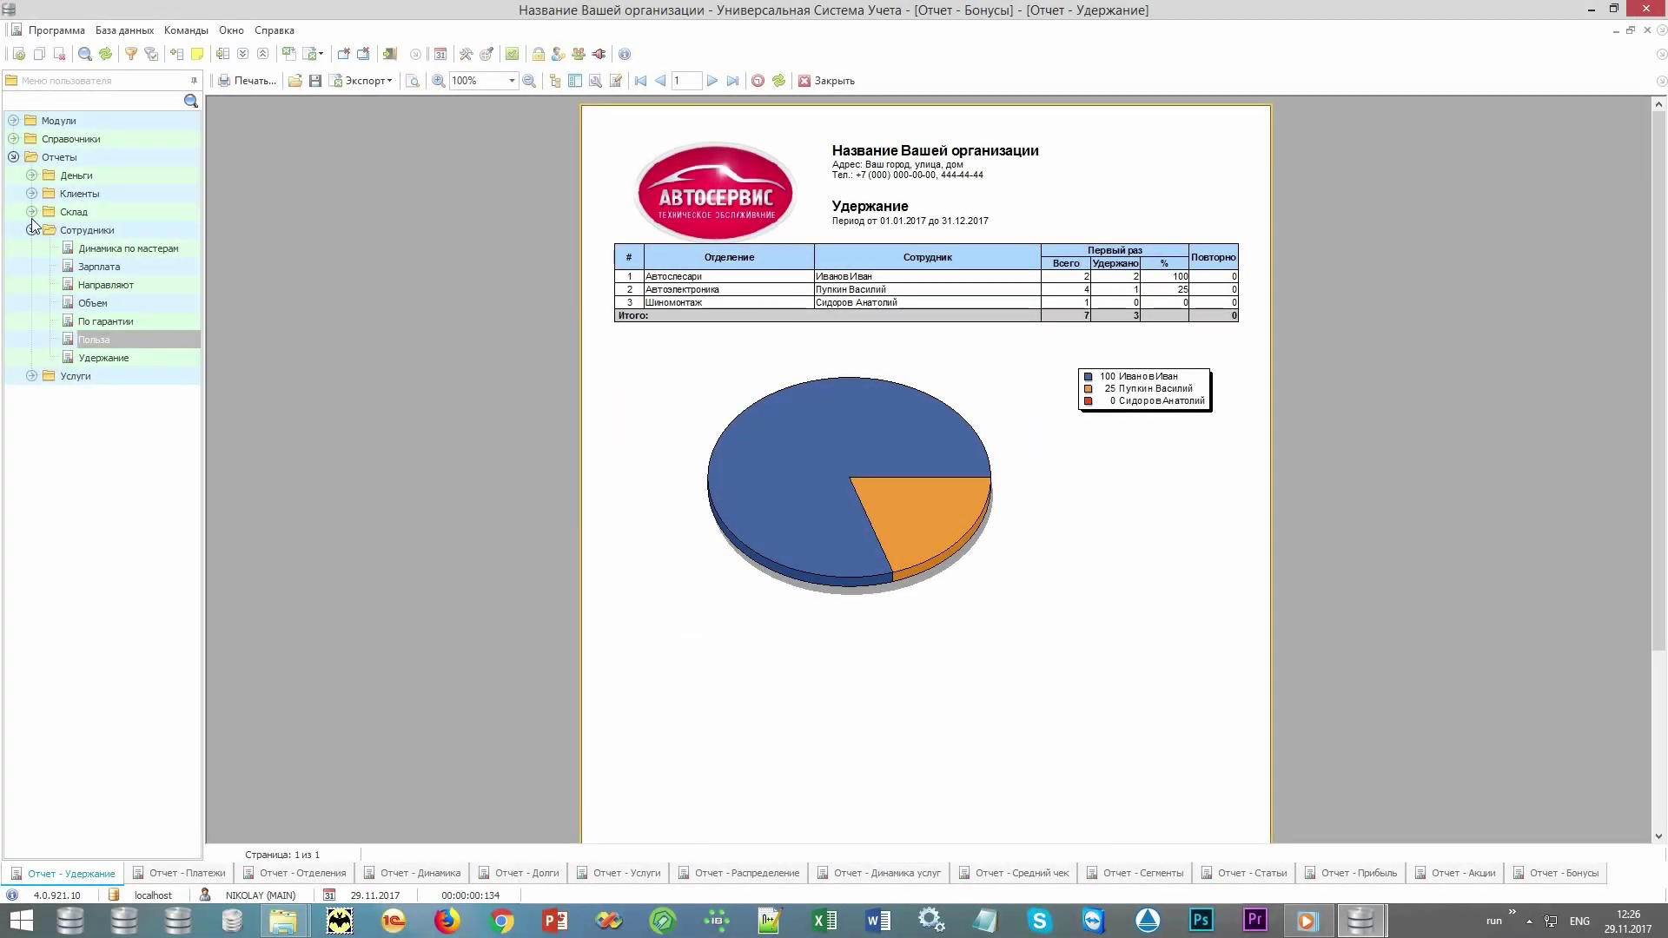
Collapse Сотрудники and expand the Деньги group, selecting it to list financial reports.
click(33, 231)
click(32, 177)
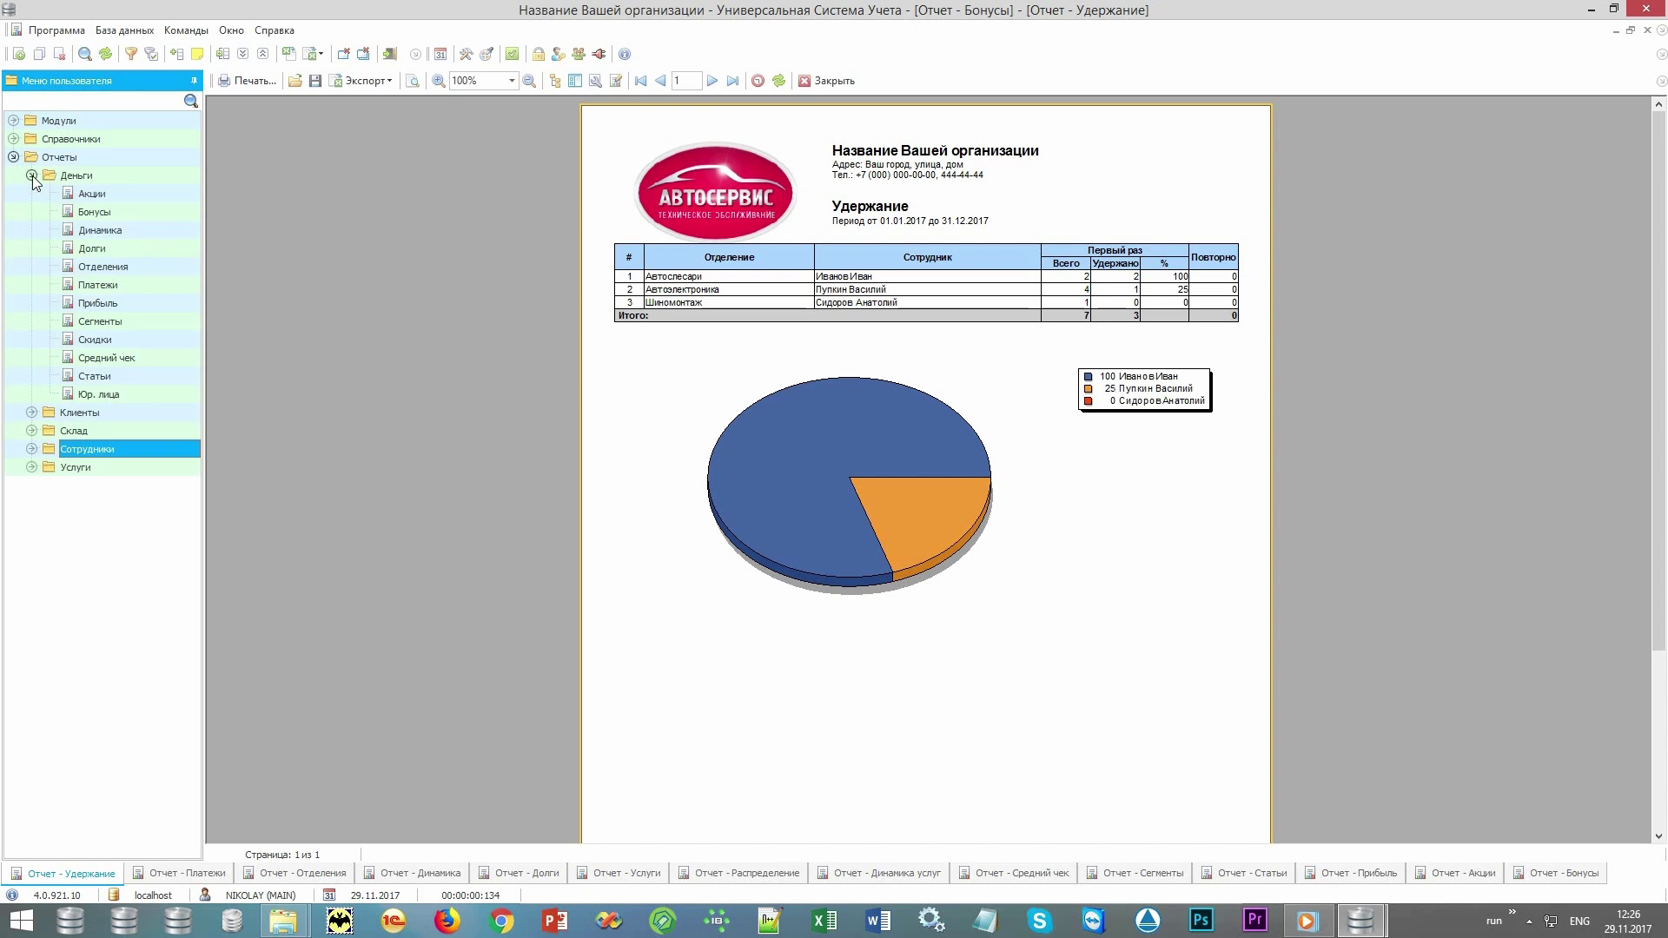
click(103, 176)
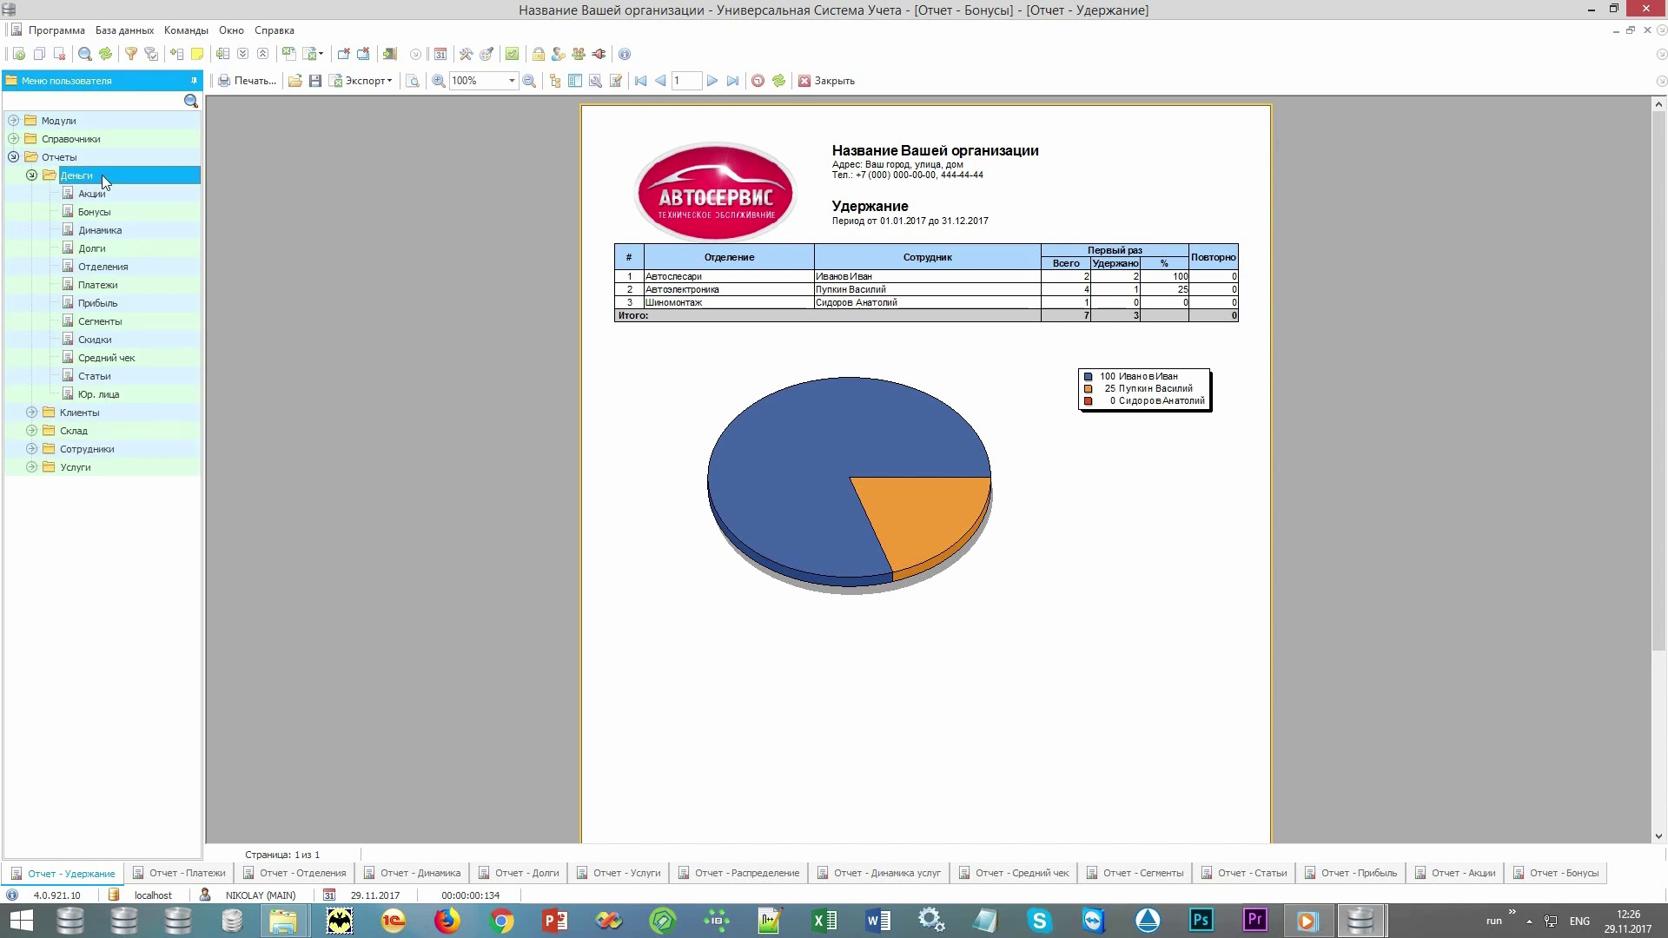